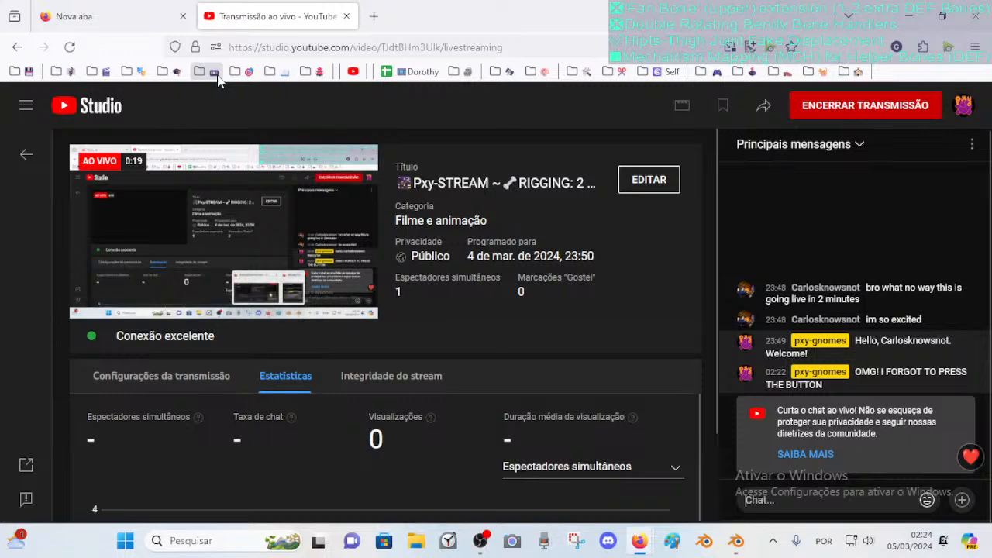
Check the live broadcast on the YouTube Studio stream page, switching back and forth with the Blender window
{"action": "left_click", "coordinate": [116, 17]}
{"action": "left_click", "coordinate": [731, 543]}
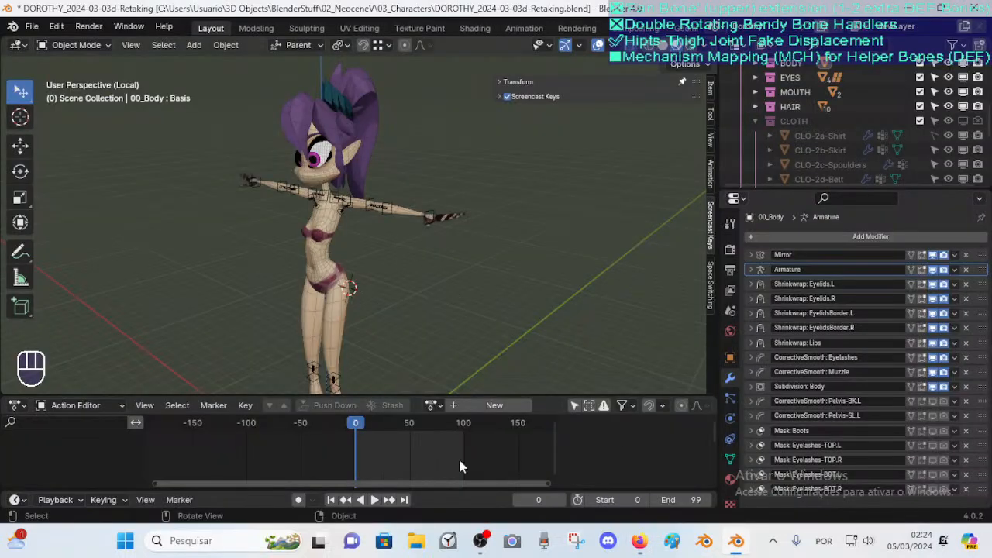
{"action": "mouse_move", "coordinate": [639, 535]}
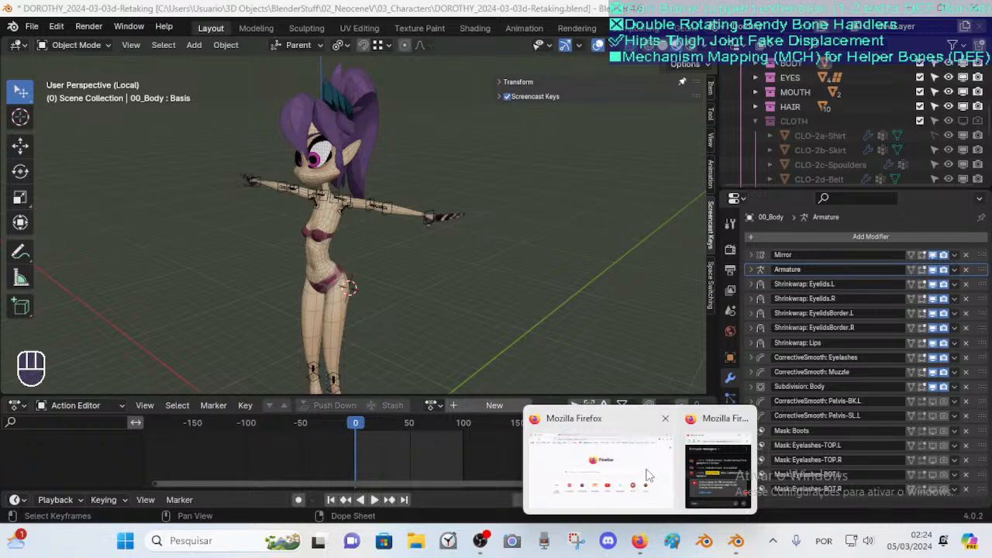
{"action": "mouse_move", "coordinate": [639, 463]}
{"action": "left_click", "coordinate": [718, 473]}
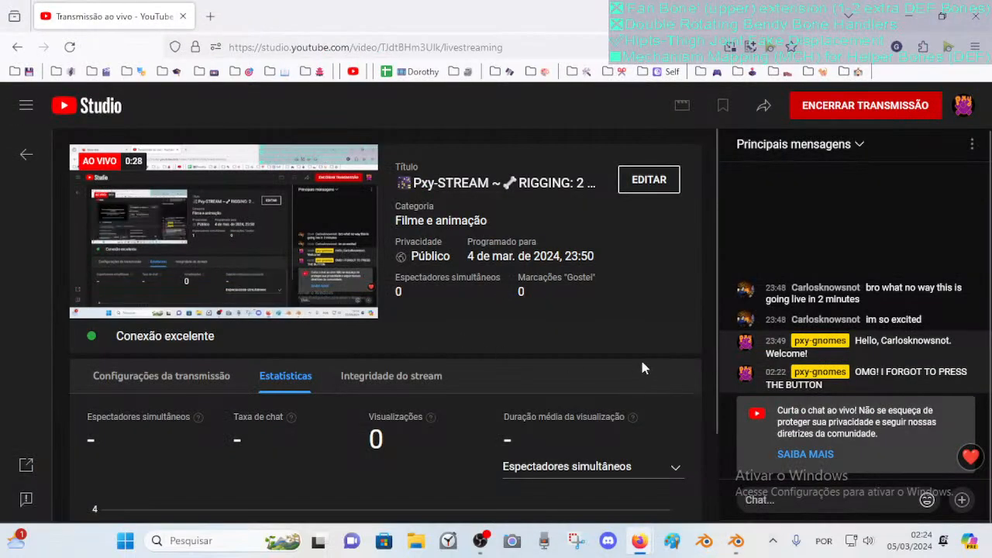
{"action": "left_click", "coordinate": [736, 541]}
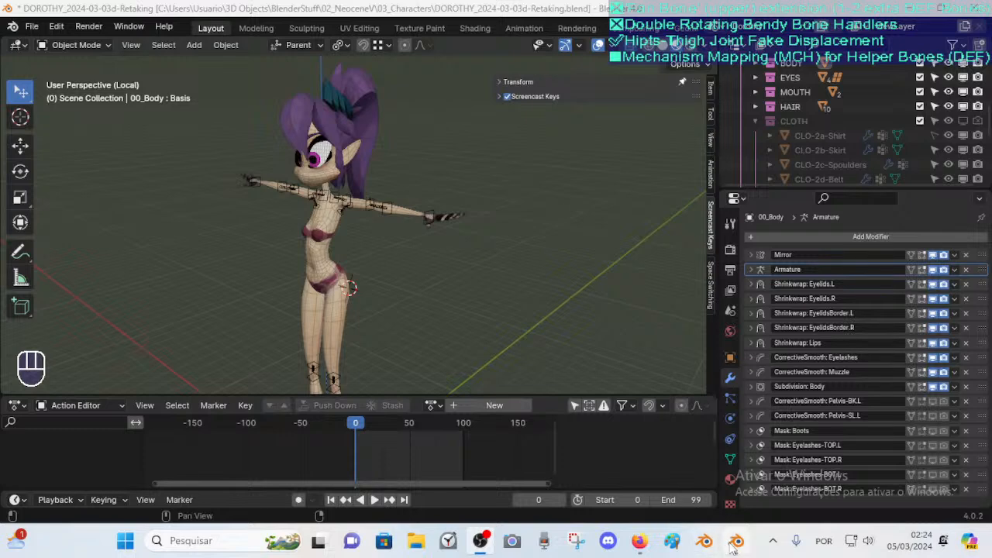
{"action": "scroll", "coordinate": [531, 208], "scroll_direction": "up", "scroll_amount": 2}
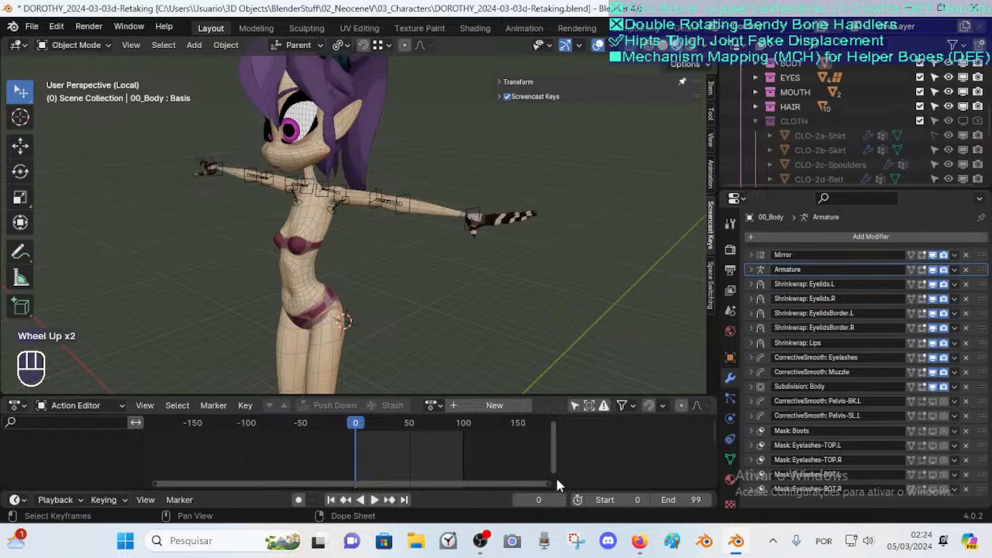
{"action": "mouse_move", "coordinate": [639, 540]}
{"action": "left_click", "coordinate": [623, 469]}
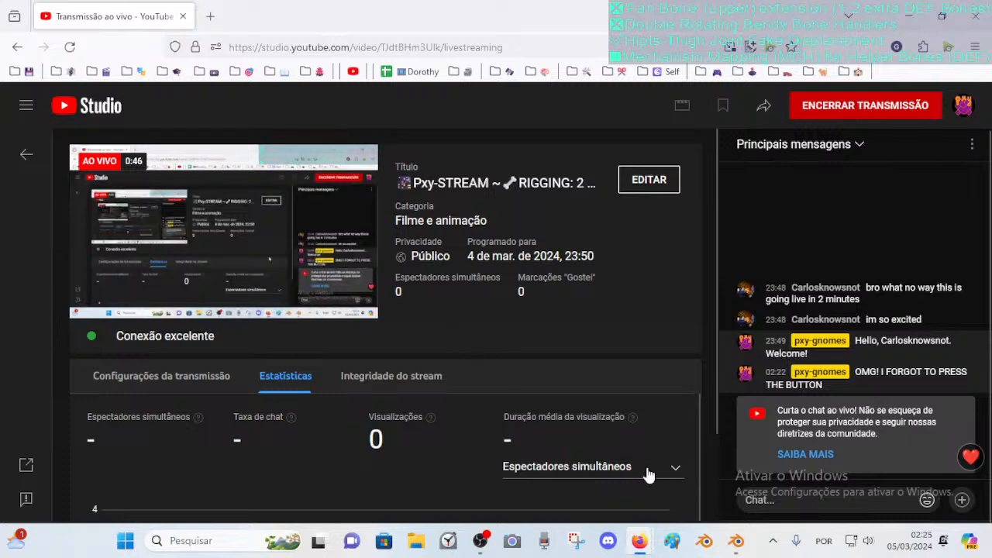
{"action": "mouse_move", "coordinate": [740, 552]}
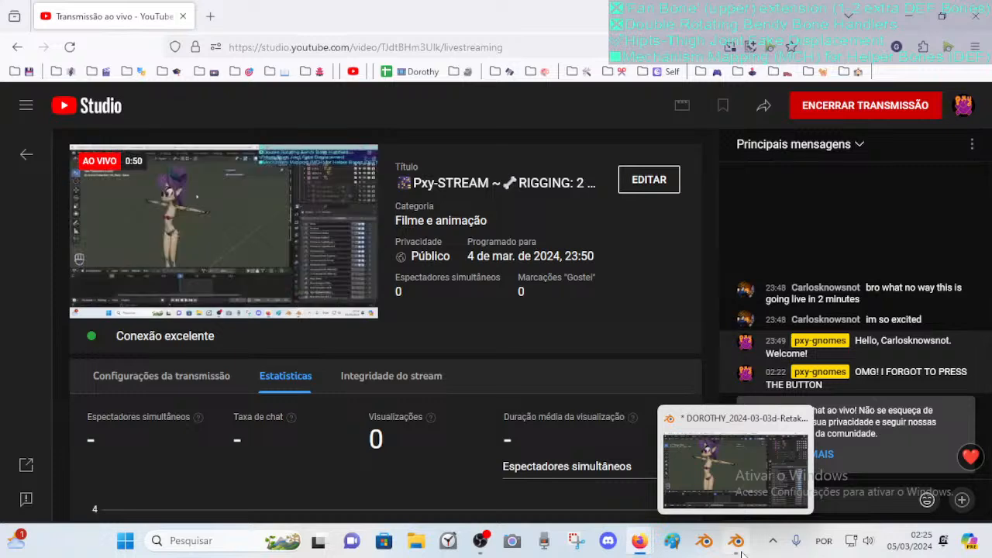
{"action": "left_click", "coordinate": [741, 552]}
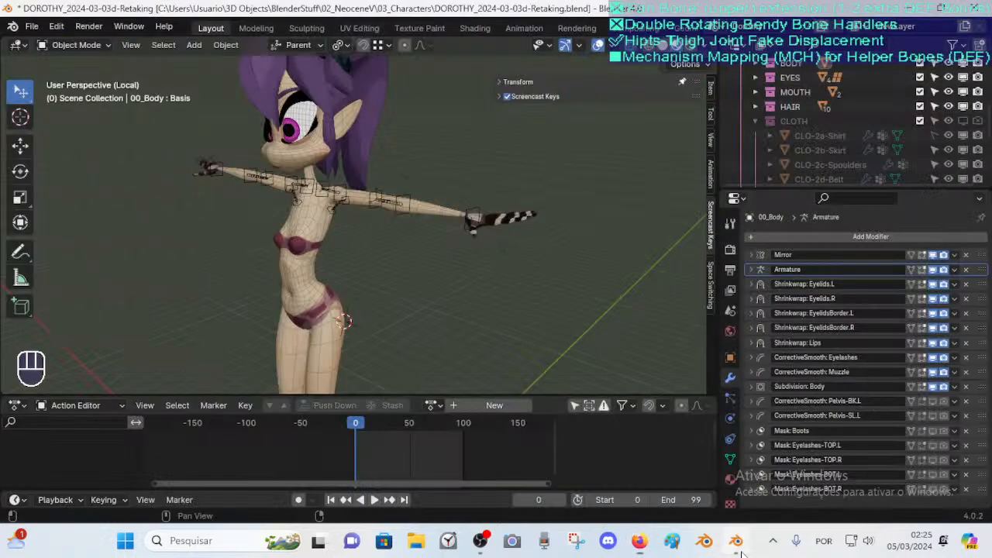
Examine the character's arms and shoulders in the viewport, toggling the sidebar and its Transform panel
{"action": "middle_click_drag", "start_coordinate": [456, 203], "coordinate": [431, 260], "text": "shift"}
{"action": "scroll", "coordinate": [428, 257], "scroll_direction": "up", "scroll_amount": 2}
{"action": "key", "text": "n"}
{"action": "key", "text": "n"}
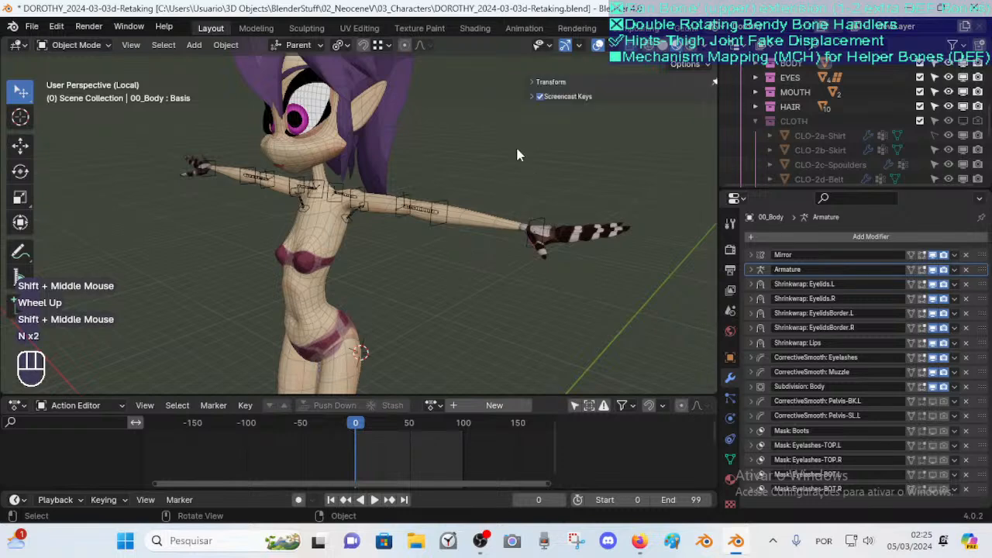
{"action": "left_click", "coordinate": [498, 81]}
{"action": "left_click", "coordinate": [497, 81]}
{"action": "left_click", "coordinate": [497, 81]}
{"action": "left_click", "coordinate": [498, 81]}
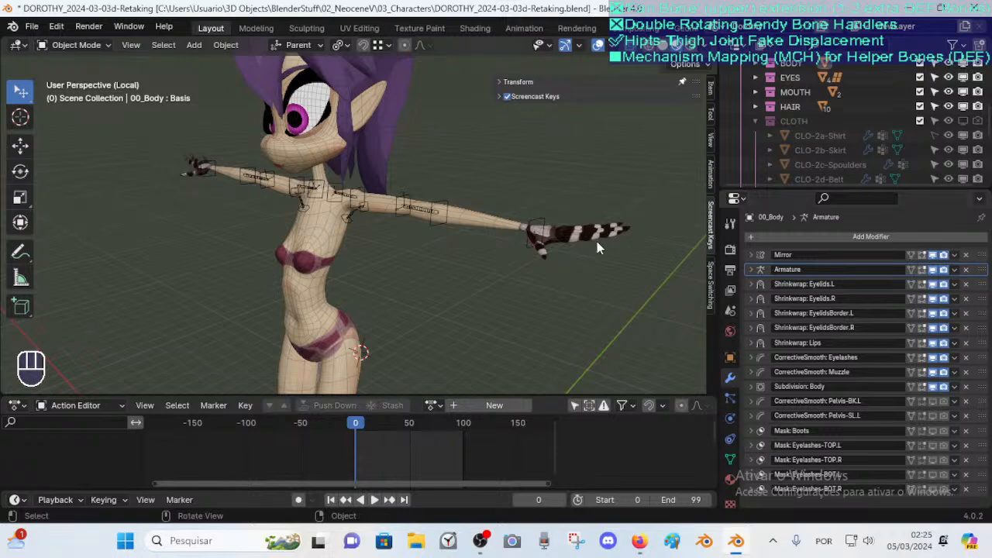
{"action": "middle_click_drag", "start_coordinate": [578, 235], "coordinate": [497, 252]}
{"action": "middle_click_drag", "start_coordinate": [466, 258], "coordinate": [354, 276]}
{"action": "scroll", "coordinate": [358, 282], "scroll_direction": "up", "scroll_amount": 1}
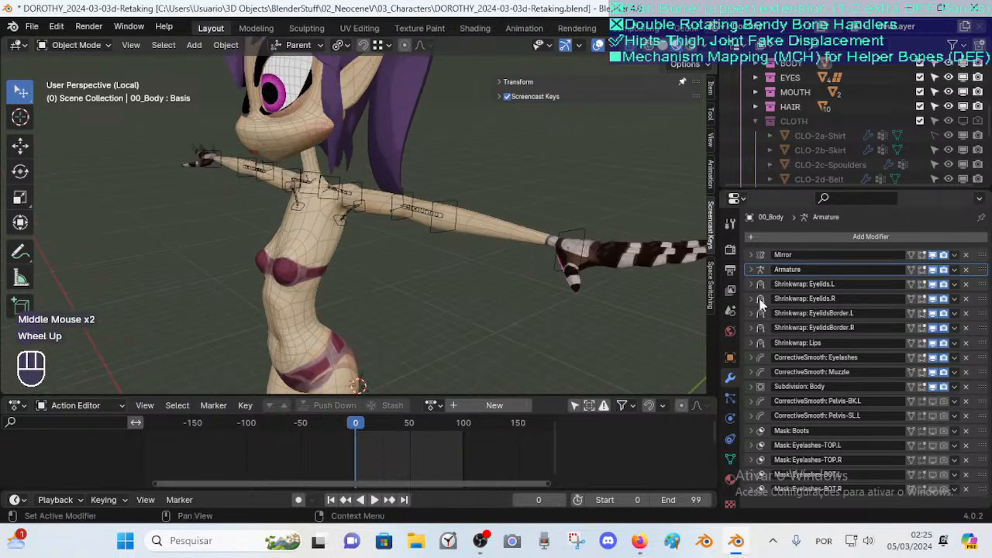
Inspect the body mesh's Armature modifier settings and its vertex group list
{"action": "left_click", "coordinate": [750, 270]}
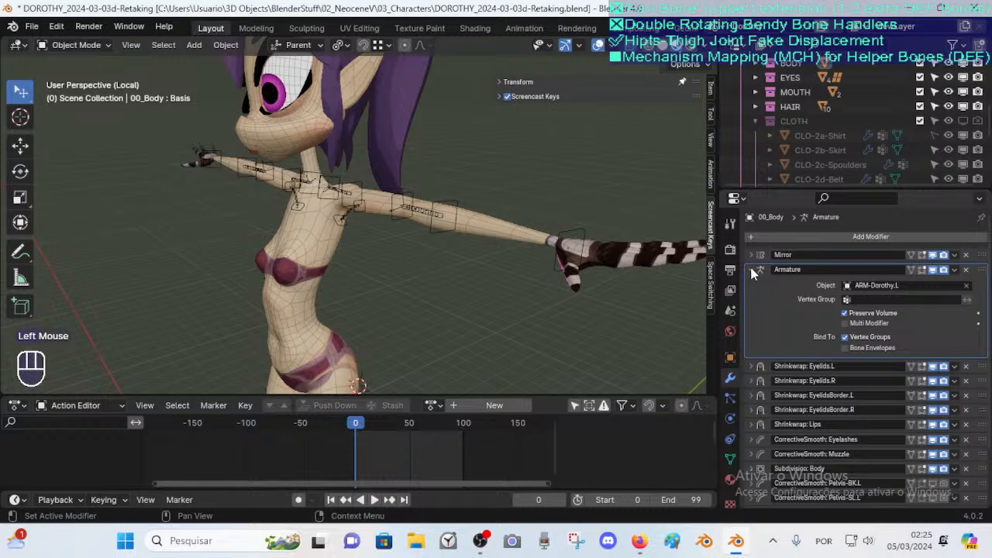
{"action": "left_click", "coordinate": [751, 271]}
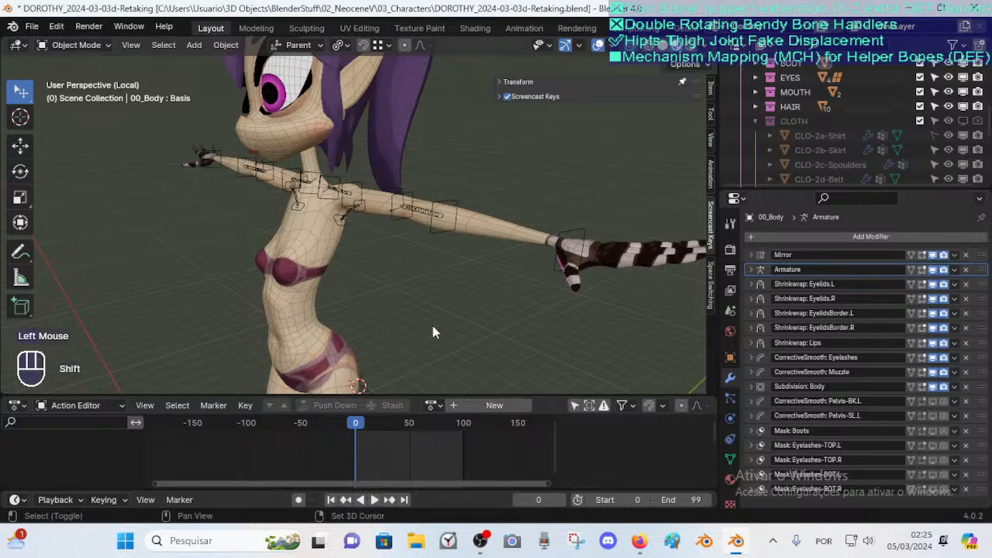
{"action": "middle_click_drag", "start_coordinate": [433, 326], "coordinate": [440, 248], "text": "shift"}
{"action": "middle_click_drag", "start_coordinate": [440, 249], "coordinate": [447, 172], "text": "shift"}
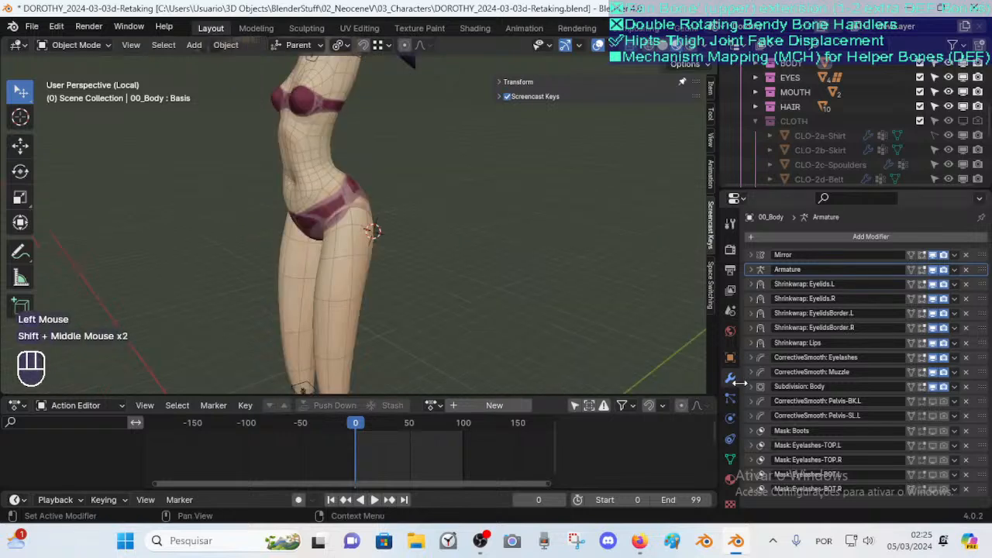
{"action": "left_click", "coordinate": [729, 461]}
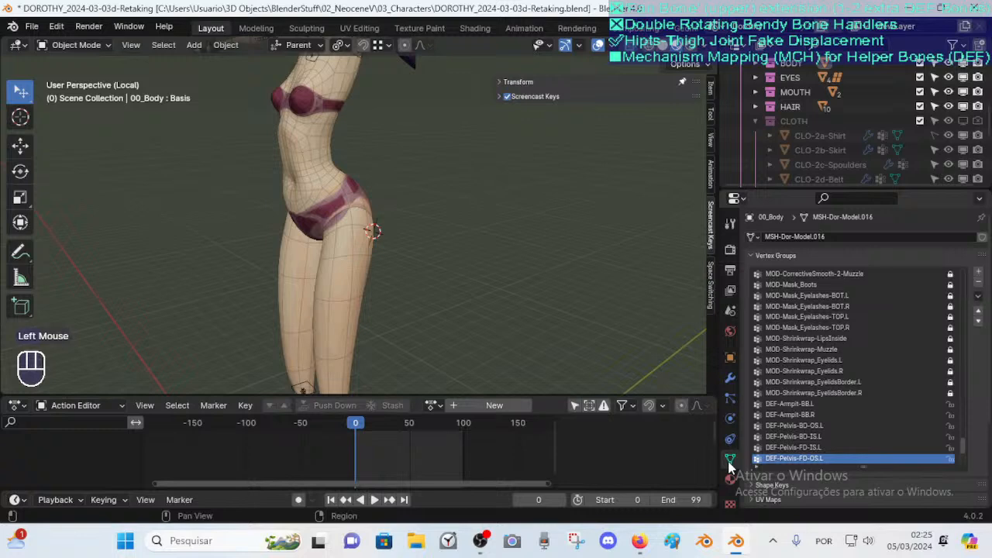
{"action": "left_click", "coordinate": [729, 378]}
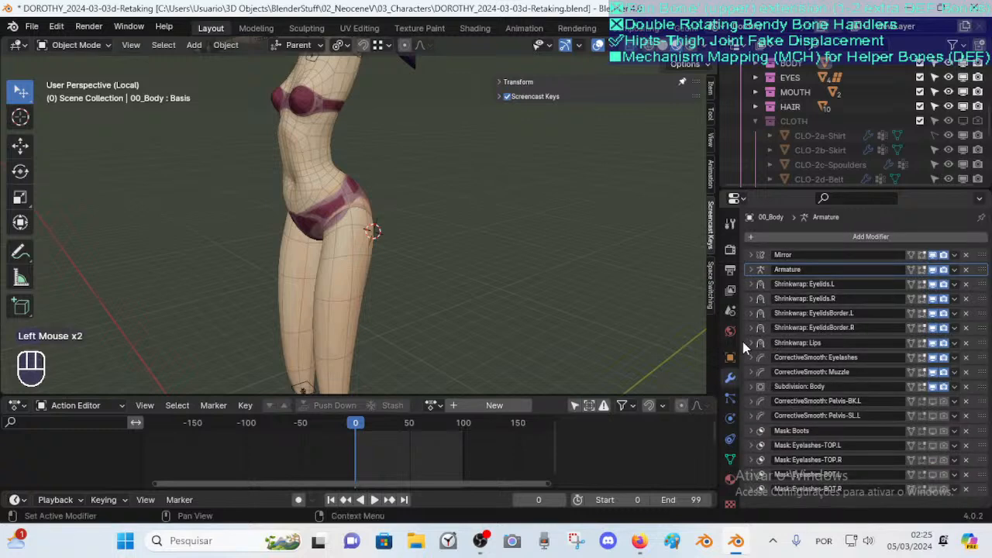
{"action": "scroll", "coordinate": [731, 382], "scroll_direction": "up", "scroll_amount": 3}
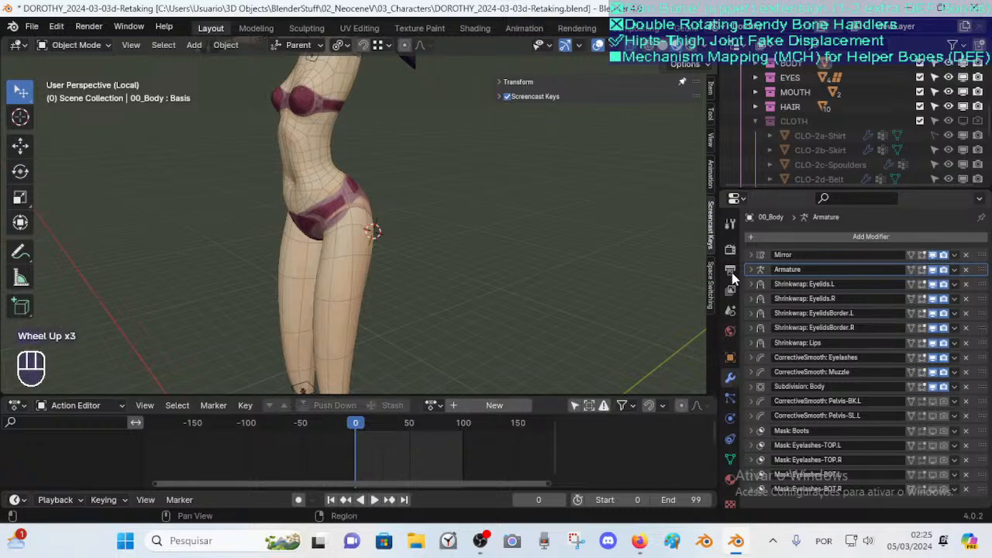
{"action": "scroll", "coordinate": [731, 310], "scroll_direction": "up", "scroll_amount": 1}
{"action": "scroll", "coordinate": [734, 361], "scroll_direction": "down", "scroll_amount": 5}
{"action": "scroll", "coordinate": [732, 359], "scroll_direction": "up", "scroll_amount": 3}
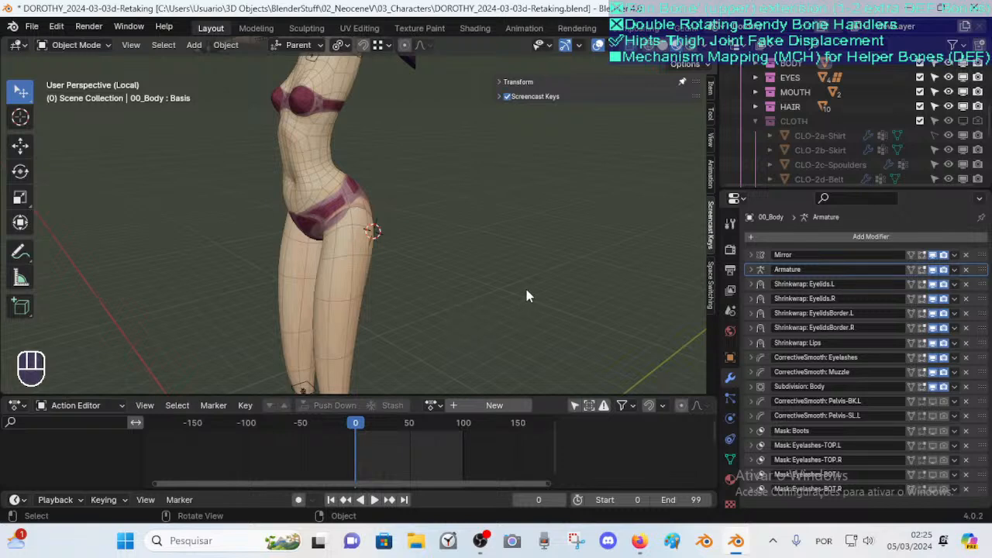
{"action": "scroll", "coordinate": [527, 295], "scroll_direction": "up", "scroll_amount": 2}
Try to reveal the hidden objects in the viewport
{"action": "middle_click_drag", "start_coordinate": [466, 240], "coordinate": [496, 284], "text": "shift"}
{"action": "mouse_move", "coordinate": [436, 293]}
{"action": "middle_mouse_down"}
{"action": "mouse_move", "coordinate": [449, 295]}
{"action": "mouse_move", "coordinate": [427, 277]}
{"action": "middle_mouse_up"}
{"action": "key", "text": "ctrl+Tab"}
{"action": "key", "text": "alt+h"}
{"action": "key", "text": "alt+h"}
{"action": "key", "text": "alt+h"}
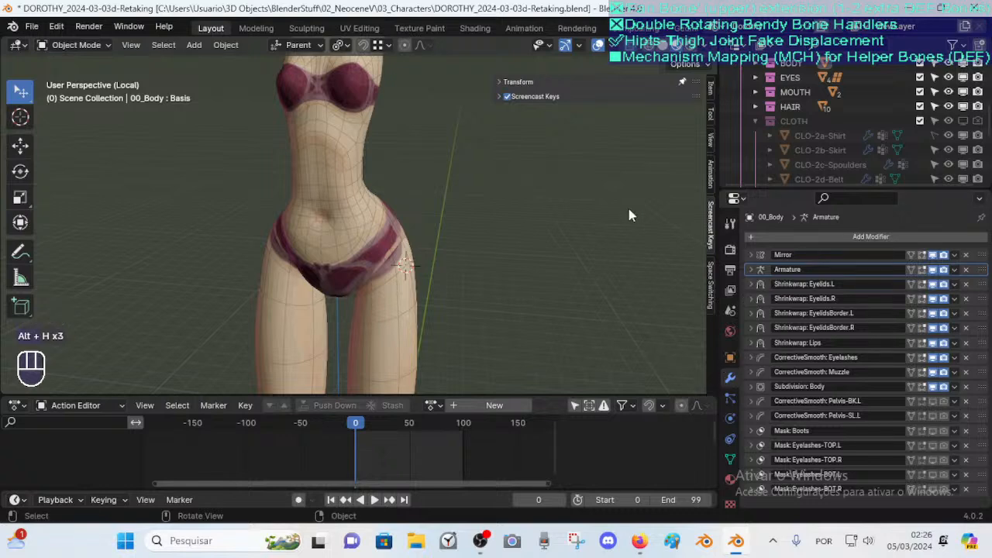
{"action": "left_click", "coordinate": [709, 172]}
{"action": "left_click", "coordinate": [710, 134]}
{"action": "left_click", "coordinate": [711, 115]}
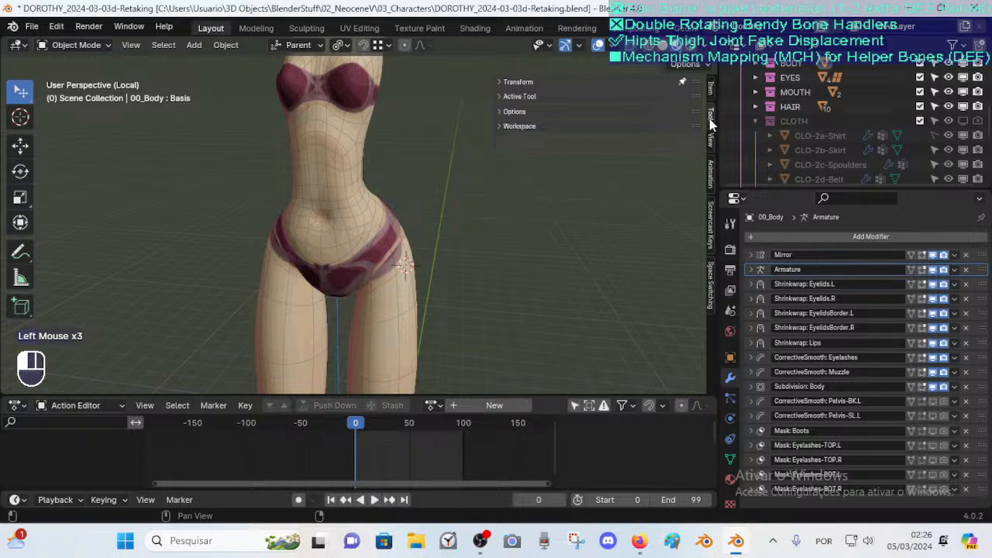
{"action": "left_click", "coordinate": [711, 225]}
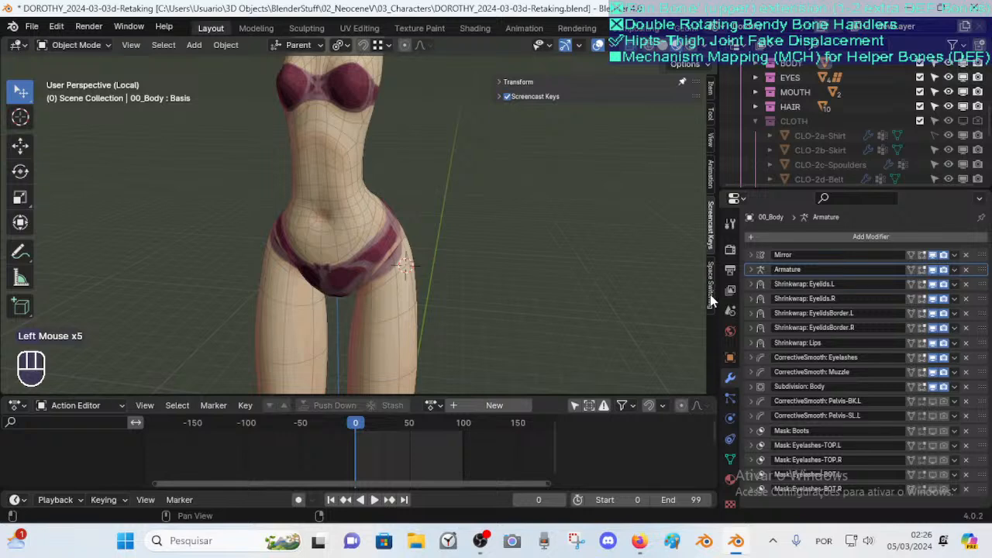
Reveal the hidden armature and select it
{"action": "scroll", "coordinate": [480, 139], "scroll_direction": "down", "scroll_amount": 2}
{"action": "key", "text": "alt+h"}
{"action": "left_click", "coordinate": [391, 83]}
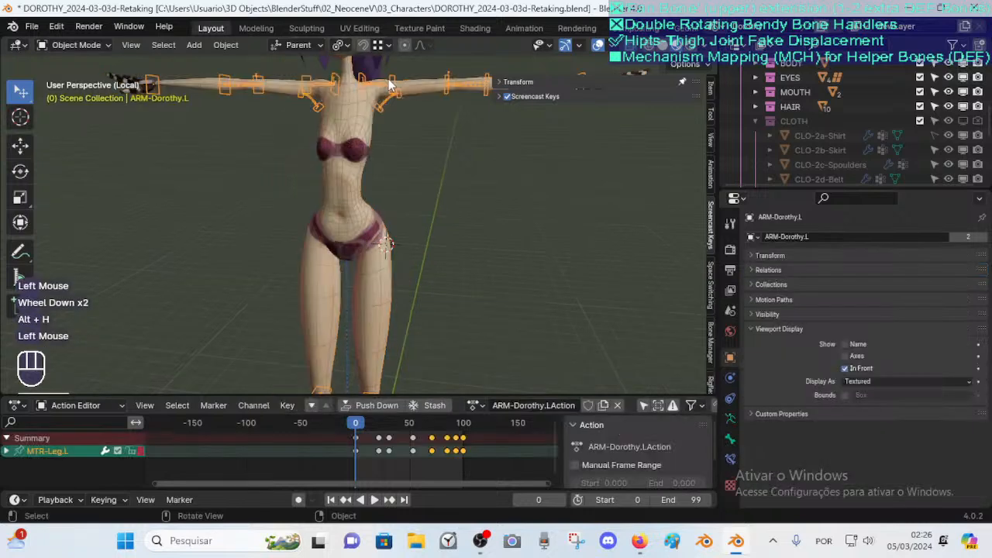
Open the Bone Manager sidebar and toggle visibility of the Old1, Old2, ALL-HELP and ALL-DEFORM-RIG bone collections
{"action": "left_click", "coordinate": [708, 286]}
{"action": "left_click", "coordinate": [708, 231]}
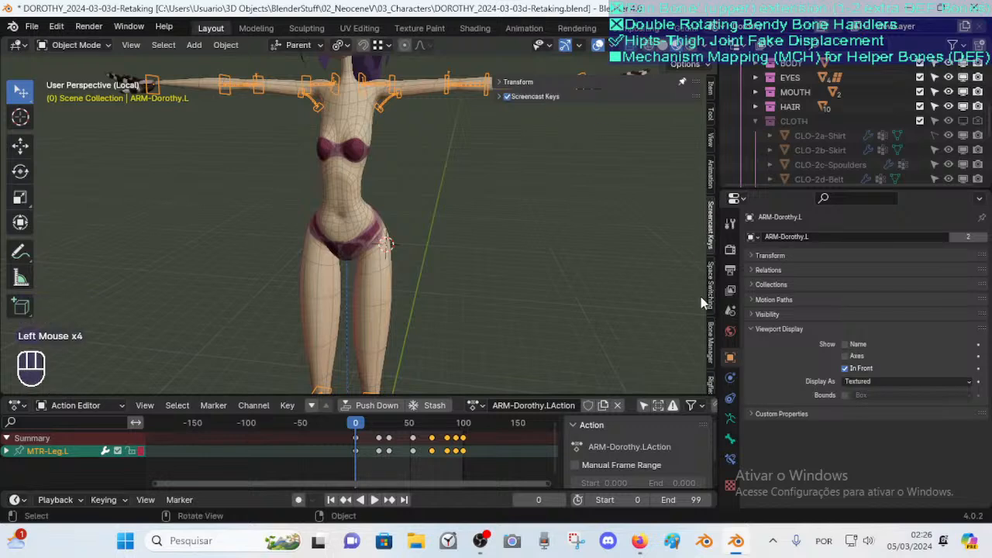
{"action": "left_click", "coordinate": [708, 349]}
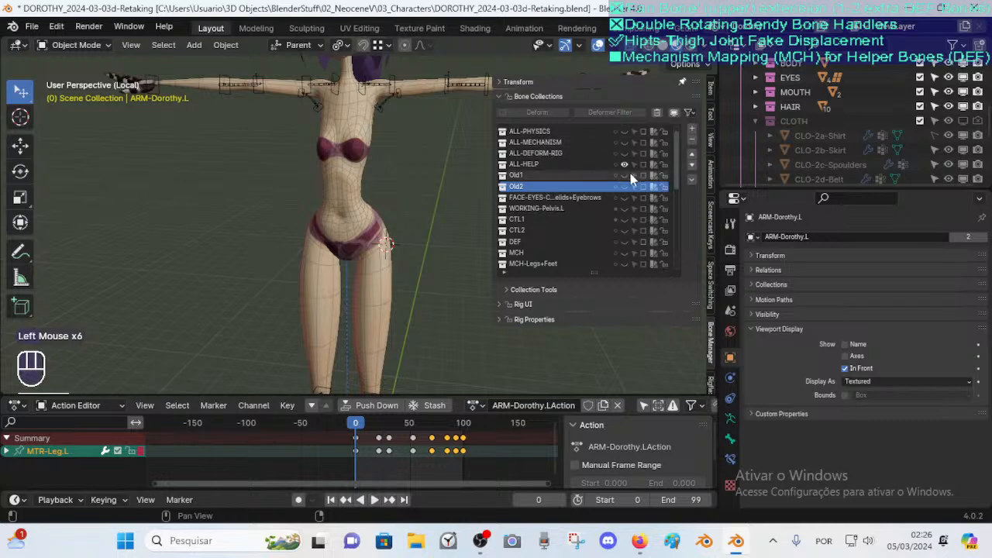
{"action": "left_click", "coordinate": [625, 175]}
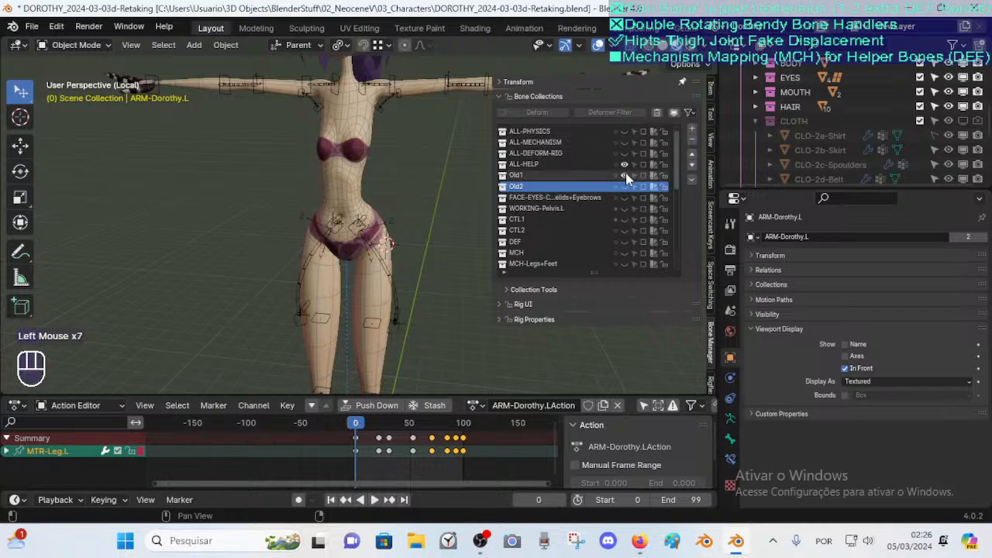
{"action": "left_click", "coordinate": [626, 174]}
{"action": "left_click", "coordinate": [625, 186]}
{"action": "left_click", "coordinate": [626, 164]}
{"action": "left_click", "coordinate": [625, 153]}
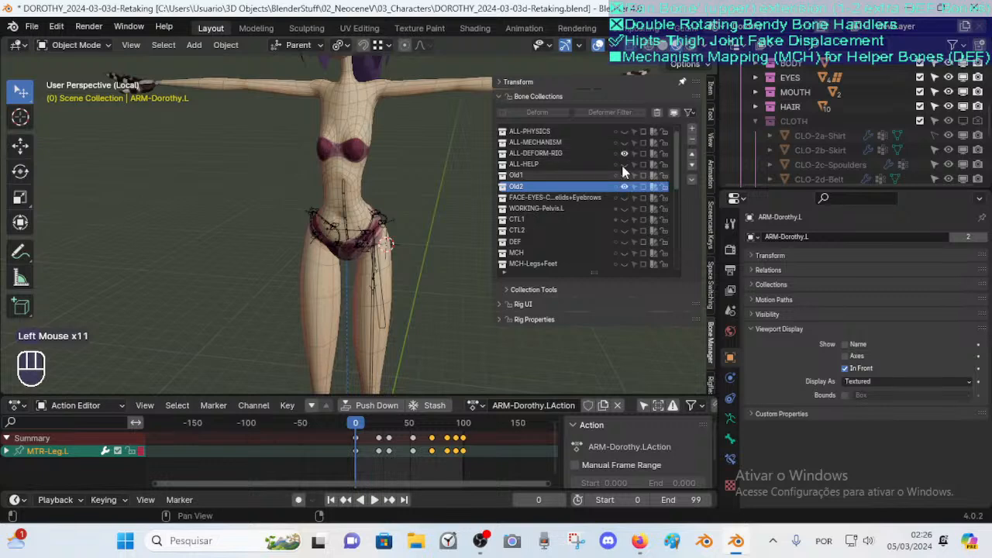
{"action": "left_click", "coordinate": [624, 186]}
Toggle the ALL-MECHANISM and ALL-PHYSICS collections so only ALL-CONTROL-RIG stays visible
{"action": "left_click", "coordinate": [625, 142]}
{"action": "scroll", "coordinate": [421, 215], "scroll_direction": "up", "scroll_amount": 2}
{"action": "left_click", "coordinate": [624, 143]}
{"action": "left_click", "coordinate": [624, 154]}
{"action": "left_click", "coordinate": [624, 153]}
{"action": "left_click", "coordinate": [624, 153]}
{"action": "scroll", "coordinate": [622, 155], "scroll_direction": "up", "scroll_amount": 3}
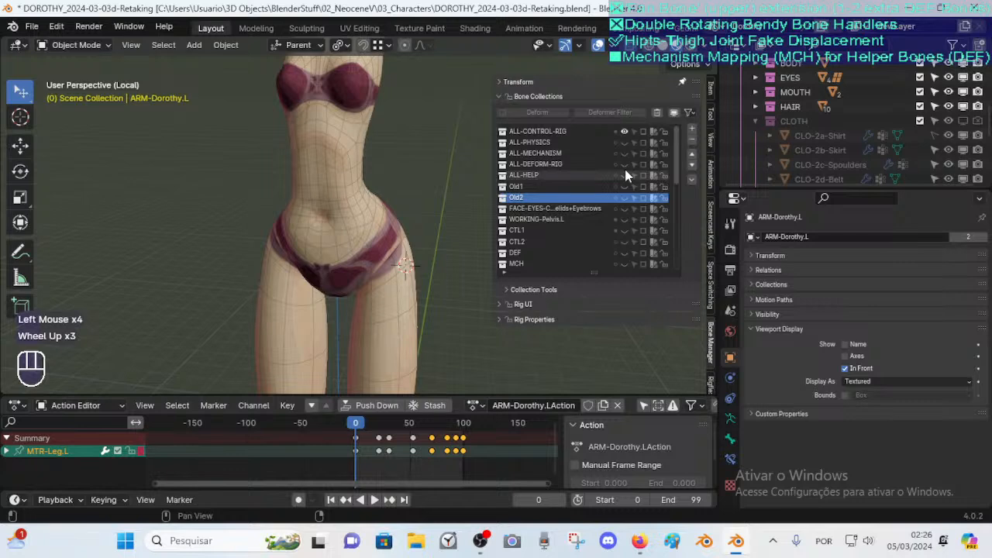
Toggle the ALL-DEFORM-RIG bone collection's visibility repeatedly to compare the deform bones around the hip
{"action": "left_click", "coordinate": [625, 164]}
{"action": "left_click", "coordinate": [625, 163]}
{"action": "left_click", "coordinate": [625, 164]}
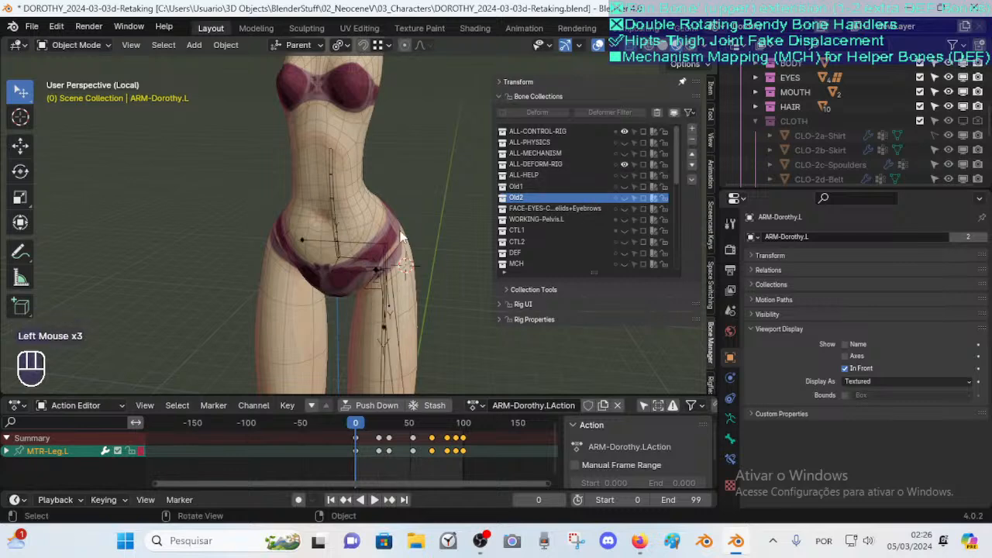
{"action": "middle_click_drag", "start_coordinate": [401, 236], "coordinate": [422, 203]}
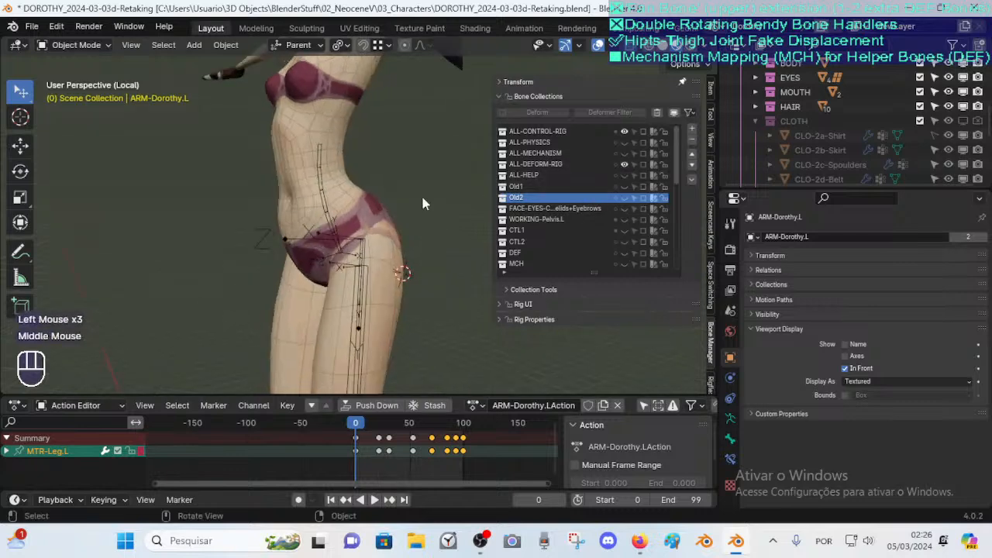
{"action": "left_click", "coordinate": [625, 163]}
{"action": "left_click", "coordinate": [625, 163]}
{"action": "left_click", "coordinate": [625, 164]}
{"action": "left_click", "coordinate": [625, 164]}
{"action": "left_click", "coordinate": [624, 163]}
{"action": "left_click", "coordinate": [625, 163]}
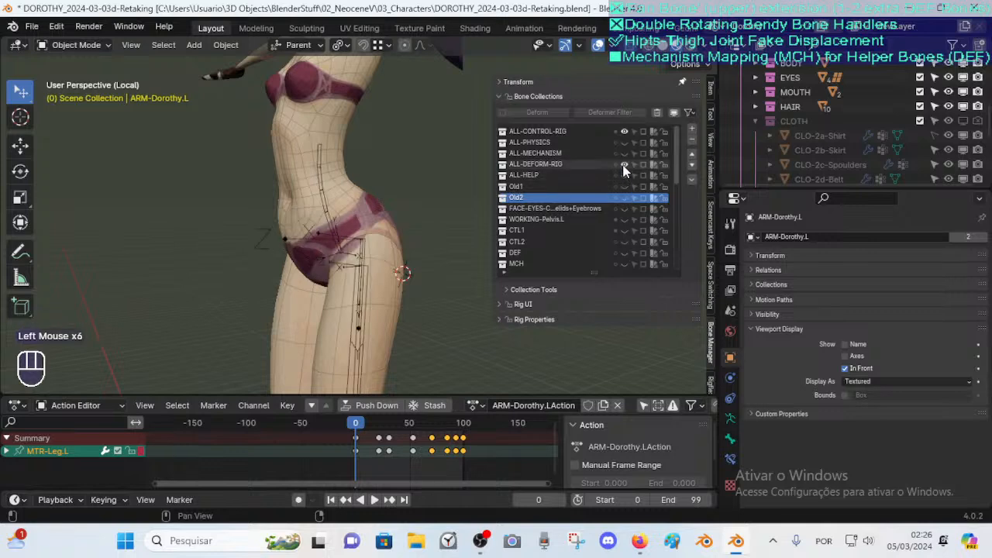
{"action": "left_click", "coordinate": [625, 165]}
{"action": "left_click", "coordinate": [625, 165]}
Select the MTR-Leg.L bone and switch the armature to Pose Mode
{"action": "left_click", "coordinate": [364, 280]}
{"action": "key", "text": "ctrl+Tab"}
{"action": "middle_click_drag", "start_coordinate": [370, 301], "coordinate": [369, 233], "text": "shift"}
{"action": "scroll", "coordinate": [374, 194], "scroll_direction": "up", "scroll_amount": 2}
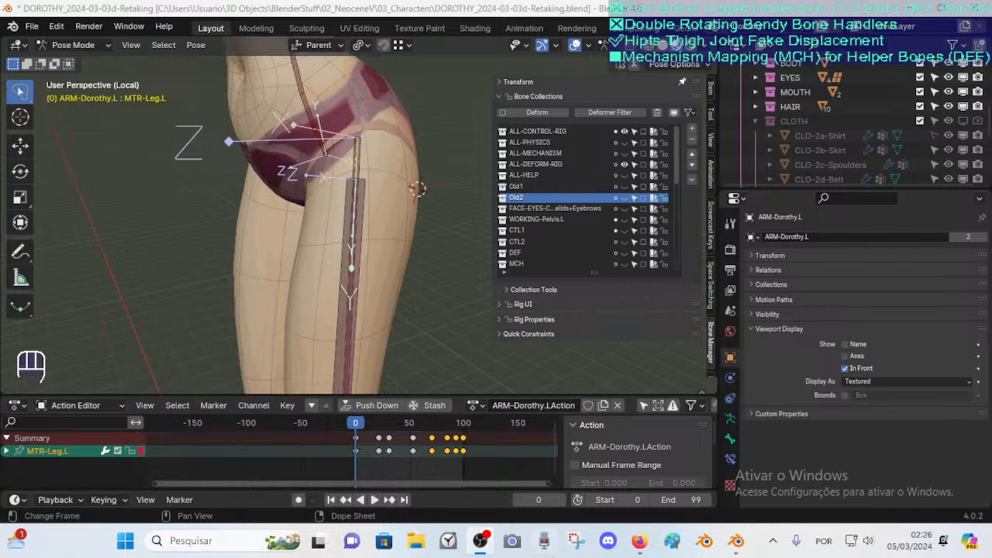
Check the live stream page in the browser and return to Blender
{"action": "mouse_move", "coordinate": [639, 540]}
{"action": "left_click", "coordinate": [595, 465]}
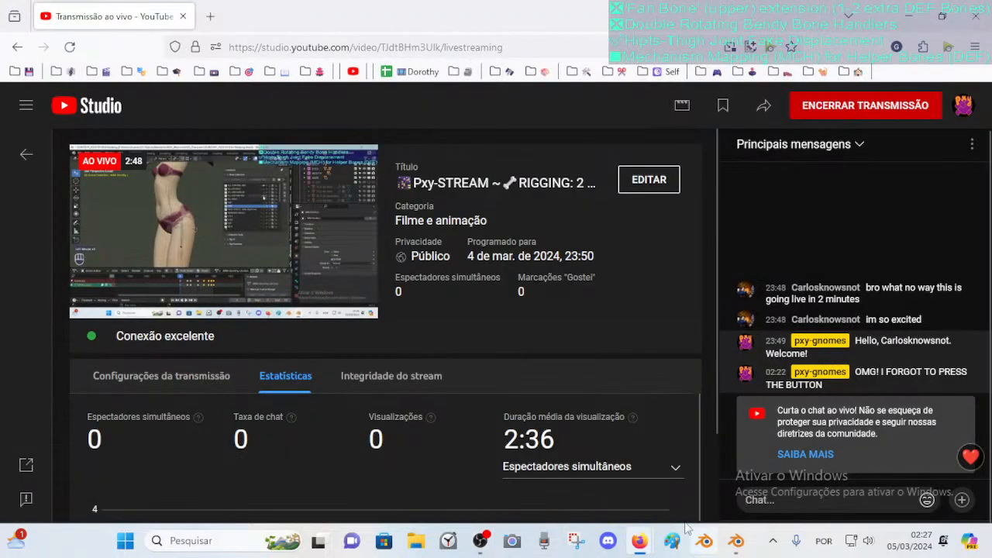
{"action": "left_click", "coordinate": [734, 542]}
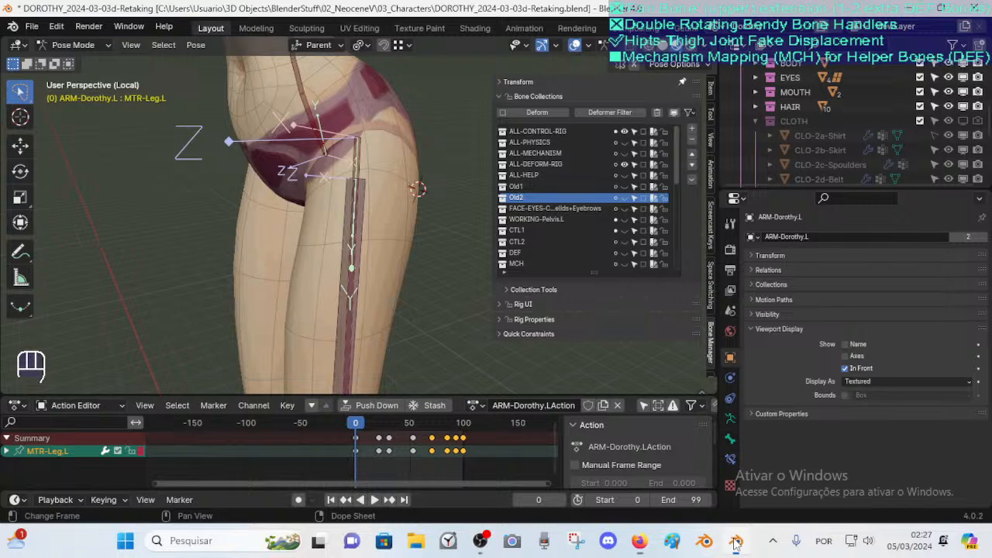
Select the FAN-Thigh.L bone at the hip and open its bone constraints
{"action": "key", "text": "n"}
{"action": "scroll", "coordinate": [390, 182], "scroll_direction": "up", "scroll_amount": 3}
{"action": "middle_click_drag", "start_coordinate": [390, 182], "coordinate": [366, 278]}
{"action": "left_click", "coordinate": [377, 209]}
{"action": "scroll", "coordinate": [367, 278], "scroll_direction": "down", "scroll_amount": 2}
{"action": "left_click", "coordinate": [729, 459]}
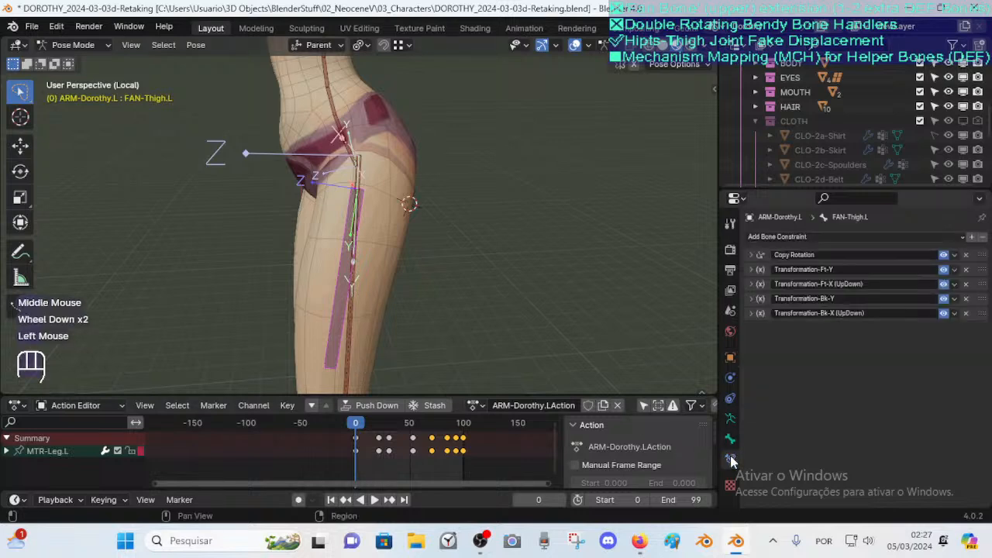
Expand the Copy Rotation constraint and play the animation from frame 1
{"action": "left_click", "coordinate": [751, 255]}
{"action": "scroll", "coordinate": [760, 271], "scroll_direction": "down", "scroll_amount": 1}
{"action": "key", "text": "space"}
{"action": "left_click", "coordinate": [355, 425]}
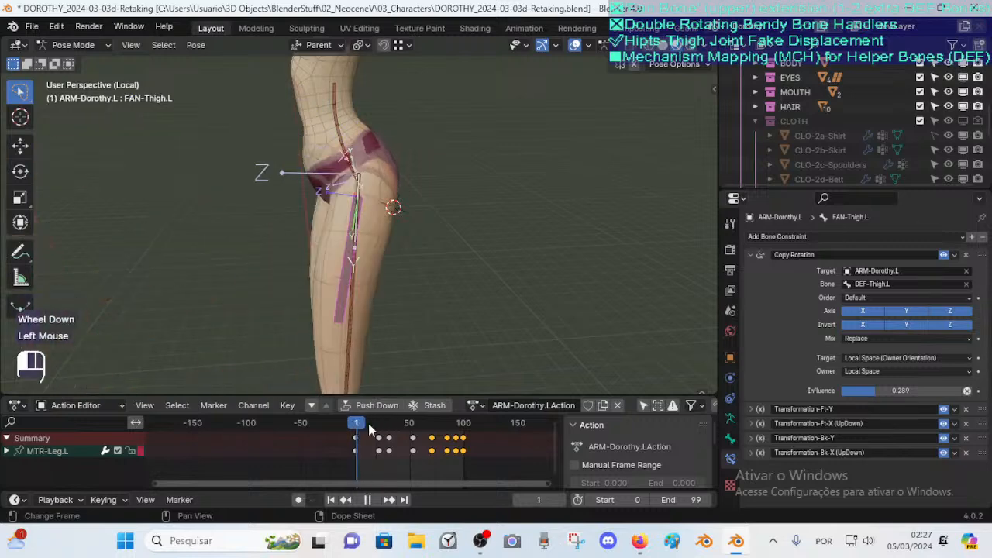
Collapse the Copy Rotation constraint and disable the four Transformation constraints on FAN-Thigh.L
{"action": "left_click_drag", "start_coordinate": [385, 426], "coordinate": [375, 425]}
{"action": "left_click", "coordinate": [751, 255]}
{"action": "left_click_drag", "start_coordinate": [946, 270], "coordinate": [947, 313]}
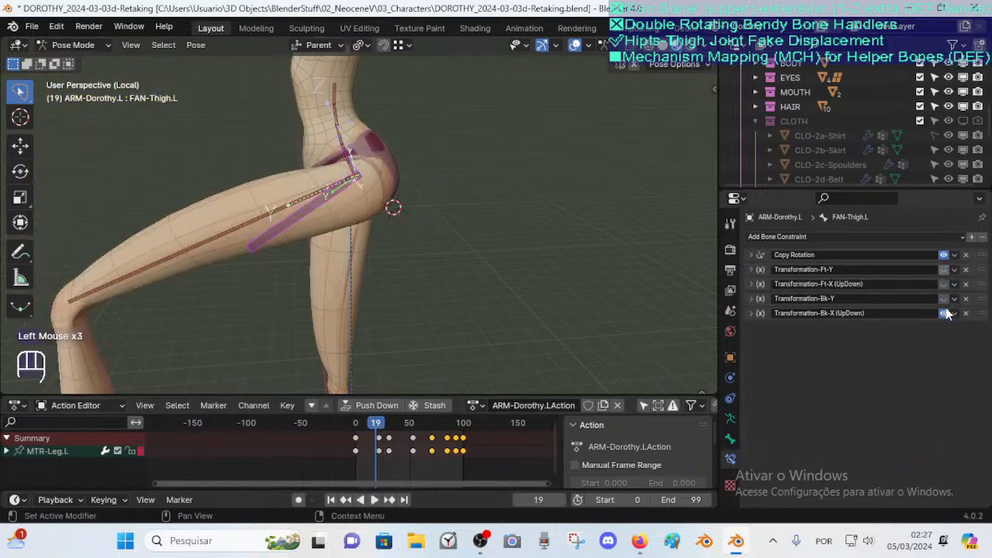
Scrub to frame 31, enter Edit Mode and test-move the thigh bones to inspect their placement
{"action": "left_click_drag", "start_coordinate": [367, 428], "coordinate": [388, 436]}
{"action": "key", "text": "Tab"}
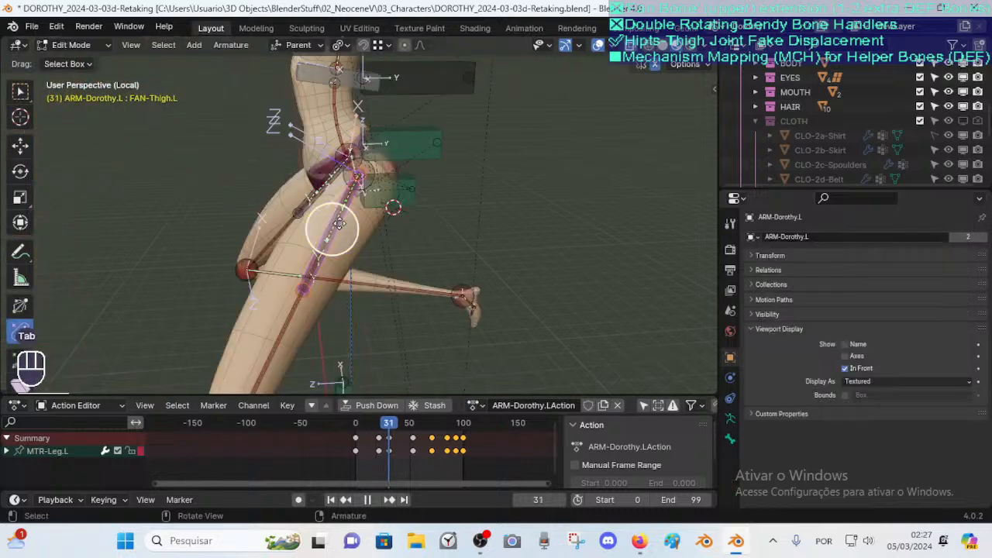
{"action": "key", "text": "g"}
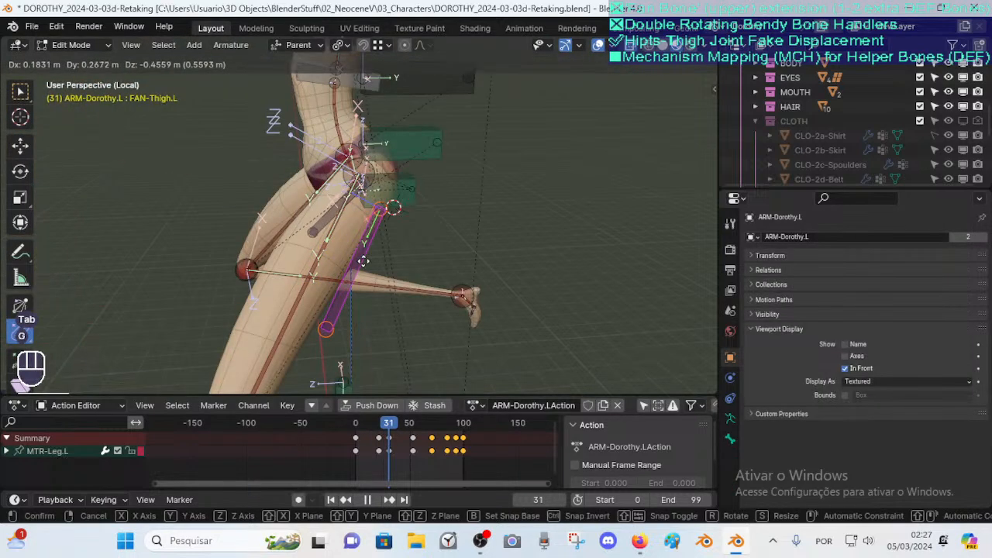
{"action": "key", "text": "g"}
{"action": "left_click", "coordinate": [331, 227]}
{"action": "scroll", "coordinate": [387, 248], "scroll_direction": "up", "scroll_amount": 1}
{"action": "scroll", "coordinate": [386, 248], "scroll_direction": "up", "scroll_amount": 1}
{"action": "mouse_move", "coordinate": [387, 248]}
{"action": "middle_mouse_down"}
{"action": "mouse_move", "coordinate": [438, 255]}
{"action": "mouse_move", "coordinate": [399, 248]}
{"action": "middle_mouse_up"}
{"action": "scroll", "coordinate": [398, 248], "scroll_direction": "down", "scroll_amount": 1}
Select and test-move the FAN-Thigh.L and DEF-Thigh.L bones in Edit Mode, cancelling the move
{"action": "key", "text": "g"}
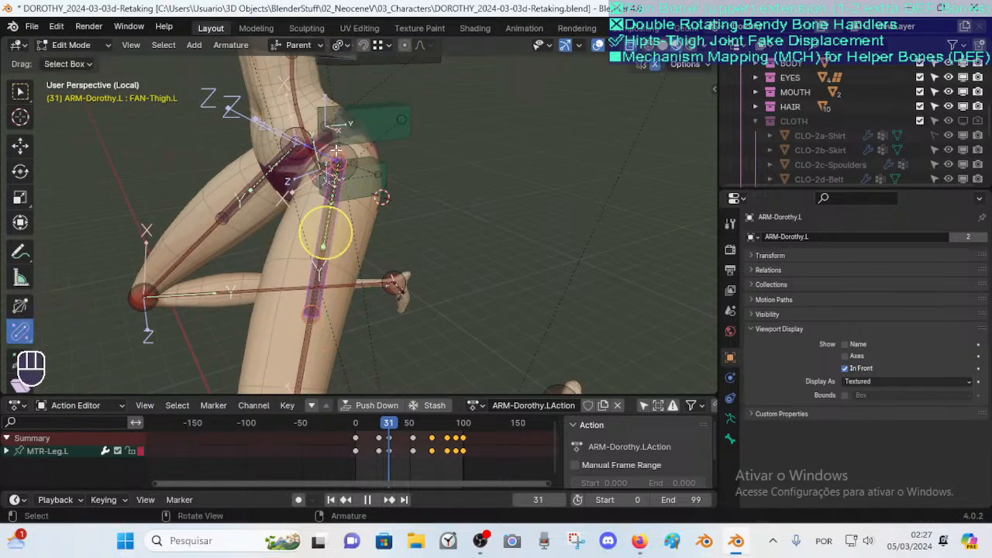
{"action": "left_click", "coordinate": [325, 232]}
{"action": "middle_click_drag", "start_coordinate": [325, 233], "coordinate": [312, 261], "text": "shift"}
{"action": "scroll", "coordinate": [323, 255], "scroll_direction": "down", "scroll_amount": 2}
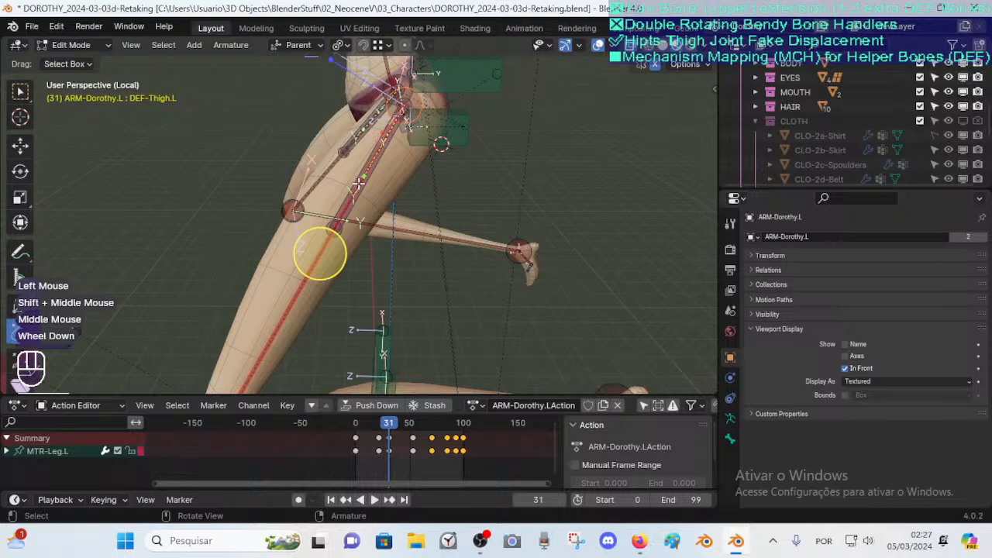
{"action": "left_click", "coordinate": [358, 183]}
{"action": "scroll", "coordinate": [359, 183], "scroll_direction": "down", "scroll_amount": 2}
{"action": "key", "text": "Tab"}
{"action": "key", "text": "Tab"}
{"action": "key", "text": "g"}
{"action": "right_click", "coordinate": [400, 272]}
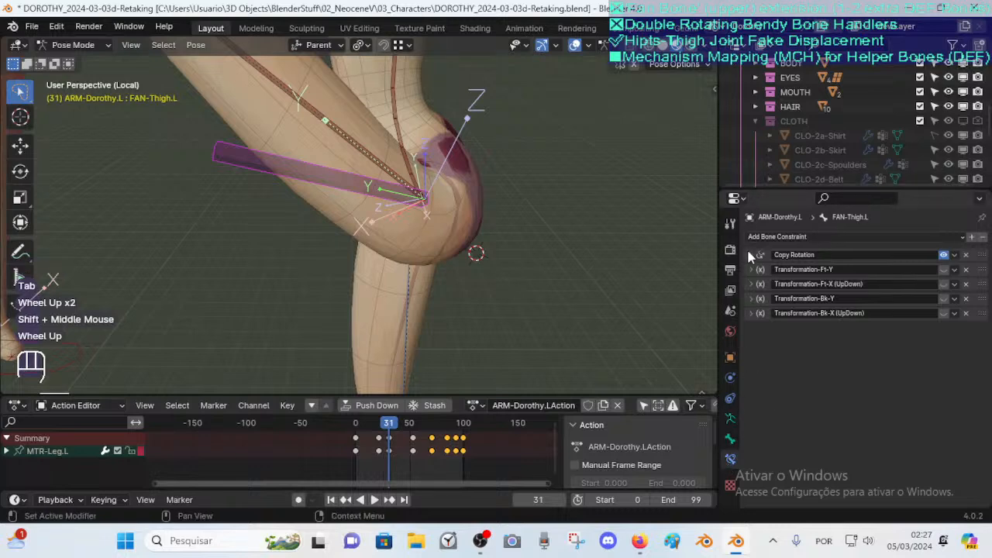
Expand the Copy Rotation constraint again and scrub the animation to check the hip
{"action": "left_click", "coordinate": [751, 255]}
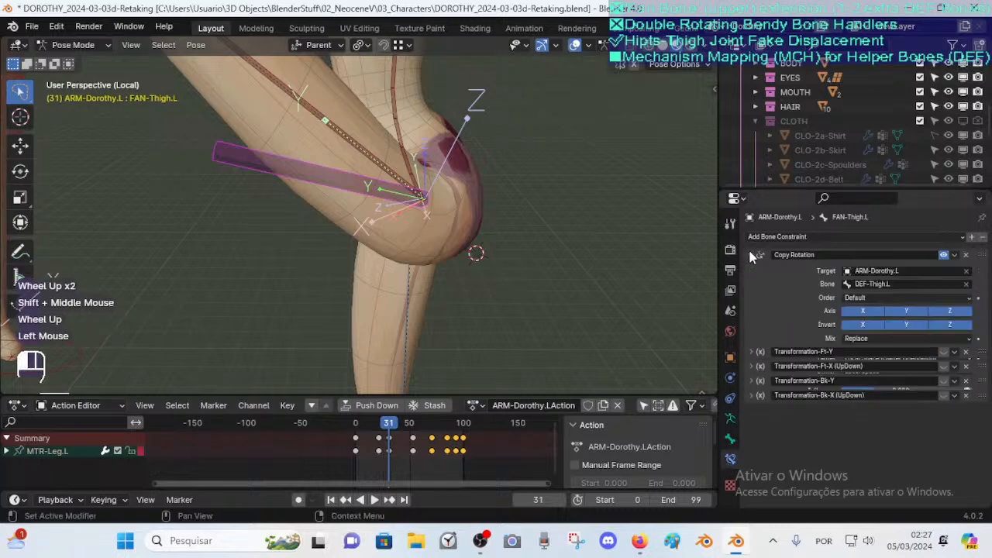
{"action": "left_click", "coordinate": [862, 324]}
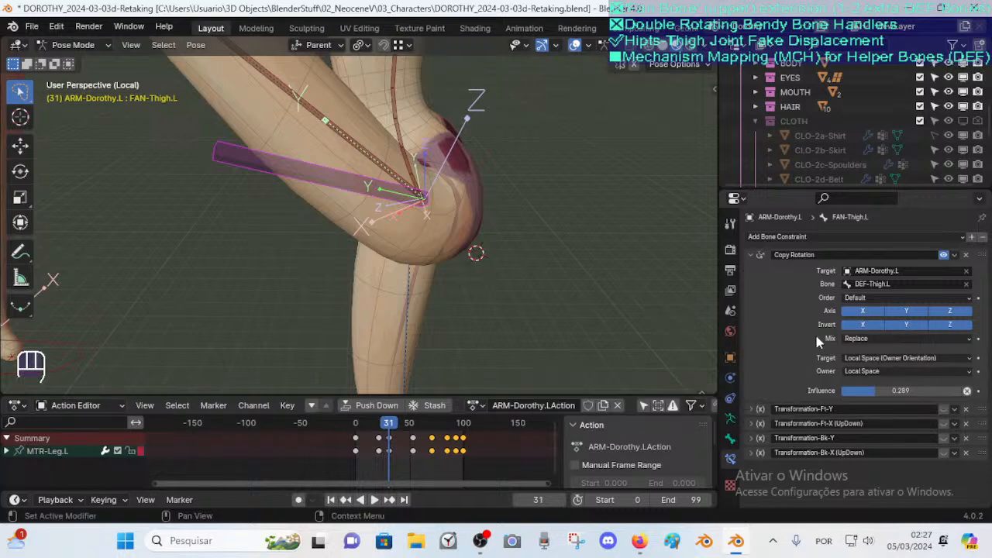
{"action": "mouse_move", "coordinate": [381, 428]}
{"action": "left_mouse_down"}
{"action": "mouse_move", "coordinate": [423, 429]}
{"action": "mouse_move", "coordinate": [346, 421]}
{"action": "mouse_move", "coordinate": [374, 420]}
{"action": "left_mouse_up"}
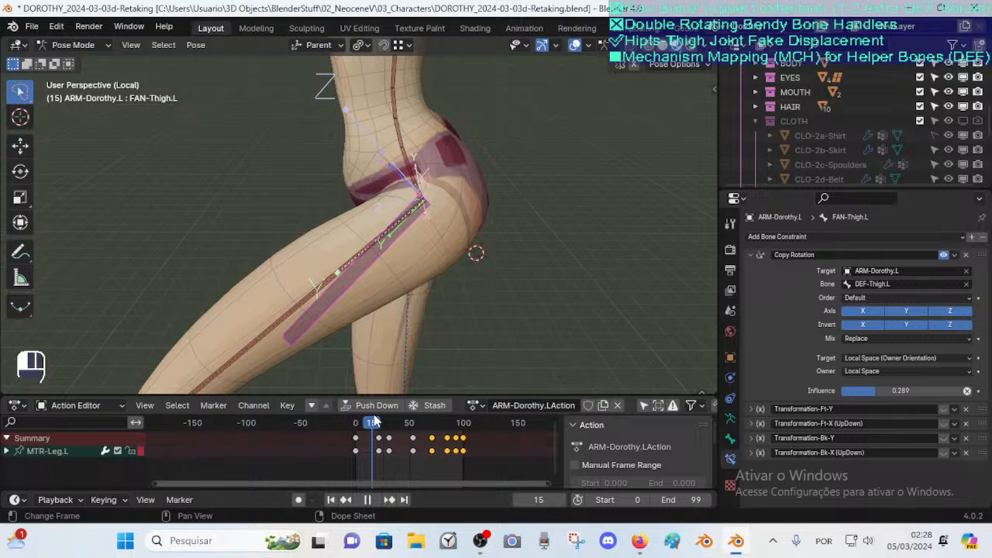
Move the MTR-Leg.L controller to lift the leg, then reselect the FAN-Thigh.L bone
{"action": "scroll", "coordinate": [291, 321], "scroll_direction": "down", "scroll_amount": 4}
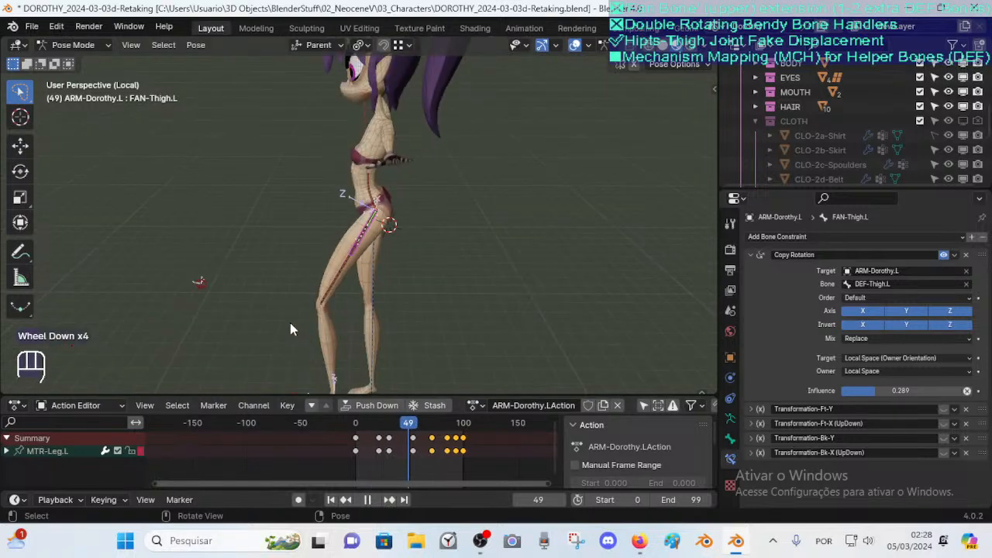
{"action": "left_click", "coordinate": [396, 318]}
{"action": "key", "text": "g"}
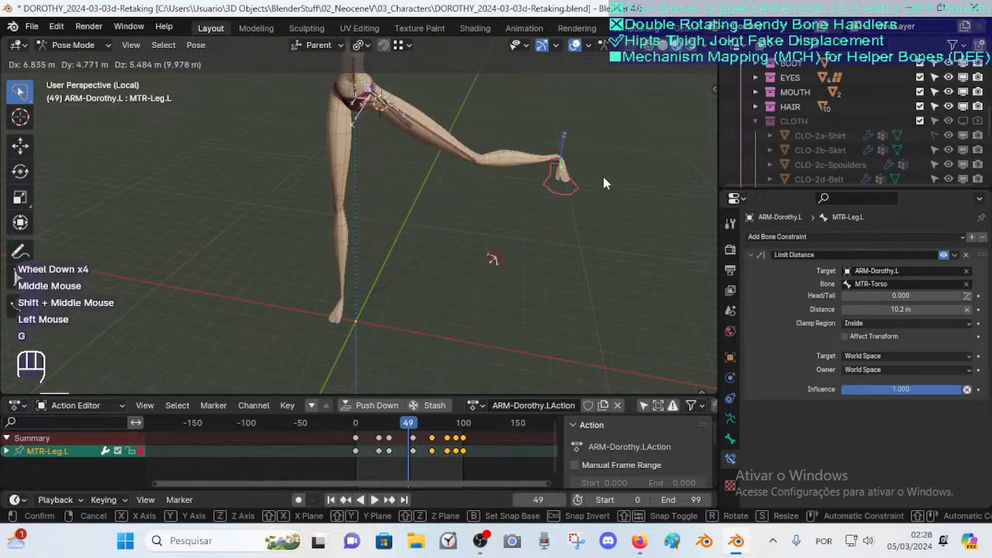
{"action": "left_click", "coordinate": [613, 137]}
{"action": "middle_click_drag", "start_coordinate": [612, 137], "coordinate": [516, 258], "text": "shift"}
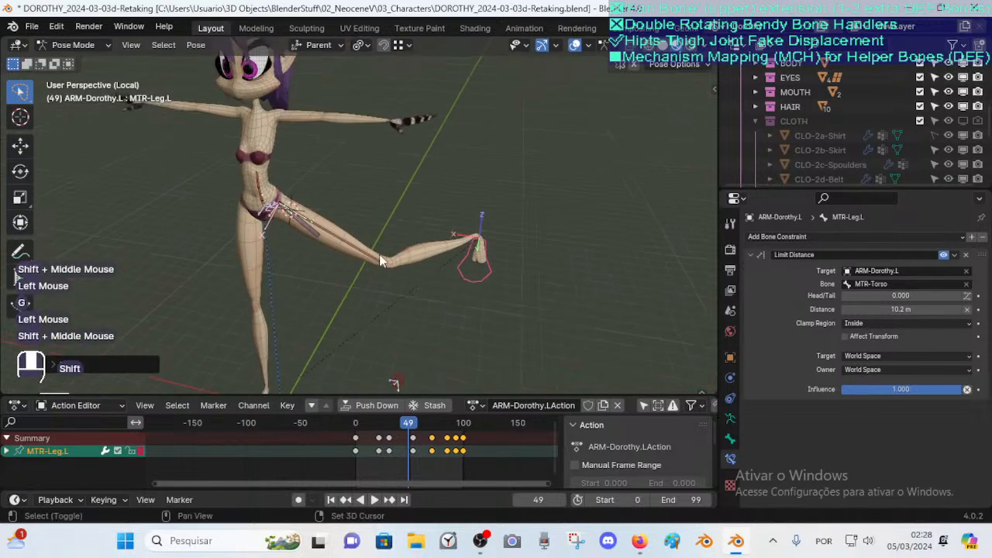
{"action": "left_click", "coordinate": [314, 228]}
{"action": "scroll", "coordinate": [305, 256], "scroll_direction": "up", "scroll_amount": 2}
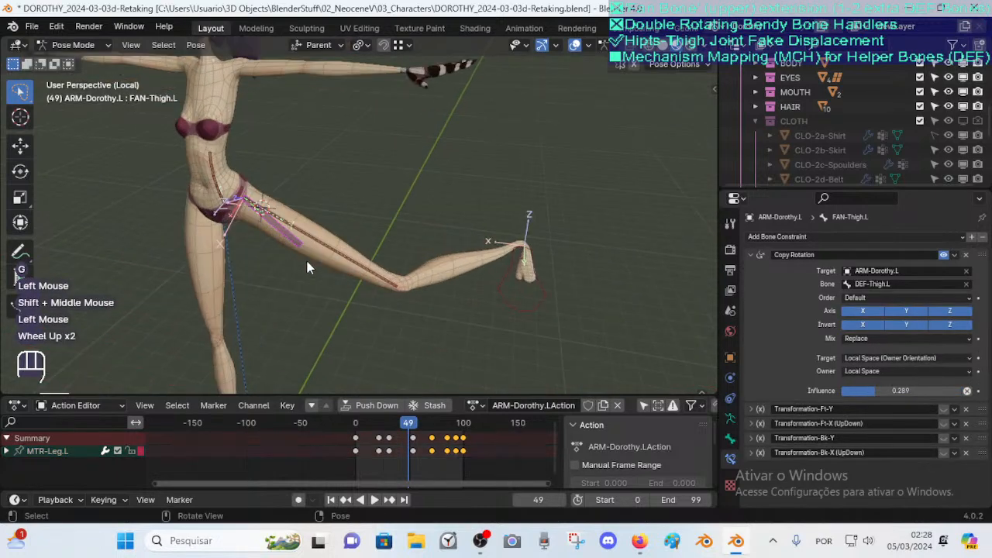
Copy the Copy Rotation influence, try it at 1.000 and 0.000 while scrubbing, and paste the original value back
{"action": "key", "text": "ctrl+c"}
{"action": "left_click_drag", "start_coordinate": [884, 390], "coordinate": [962, 391]}
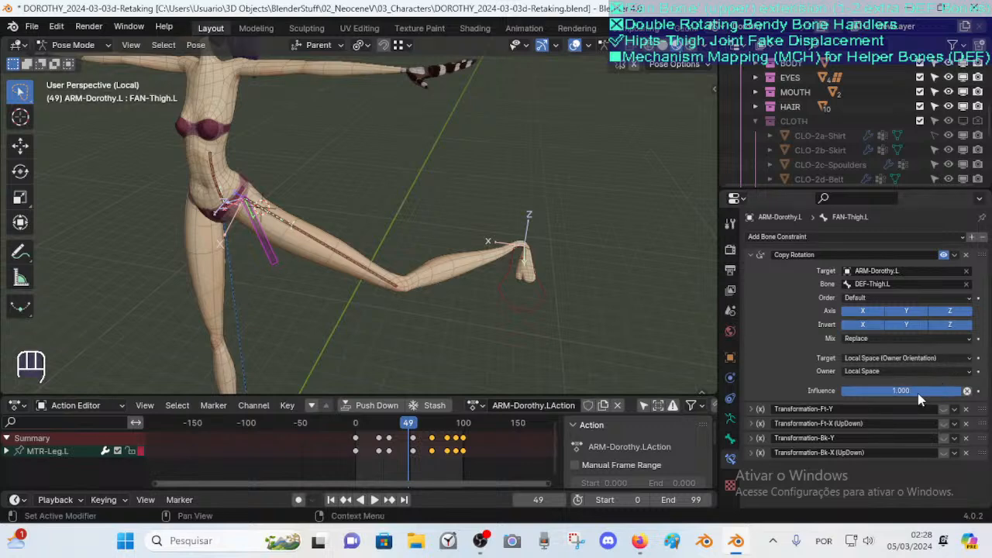
{"action": "key", "text": "ctrl+v"}
{"action": "left_click_drag", "start_coordinate": [874, 389], "coordinate": [817, 395]}
{"action": "left_click", "coordinate": [941, 256]}
{"action": "left_click", "coordinate": [942, 256]}
{"action": "left_click_drag", "start_coordinate": [405, 423], "coordinate": [430, 439]}
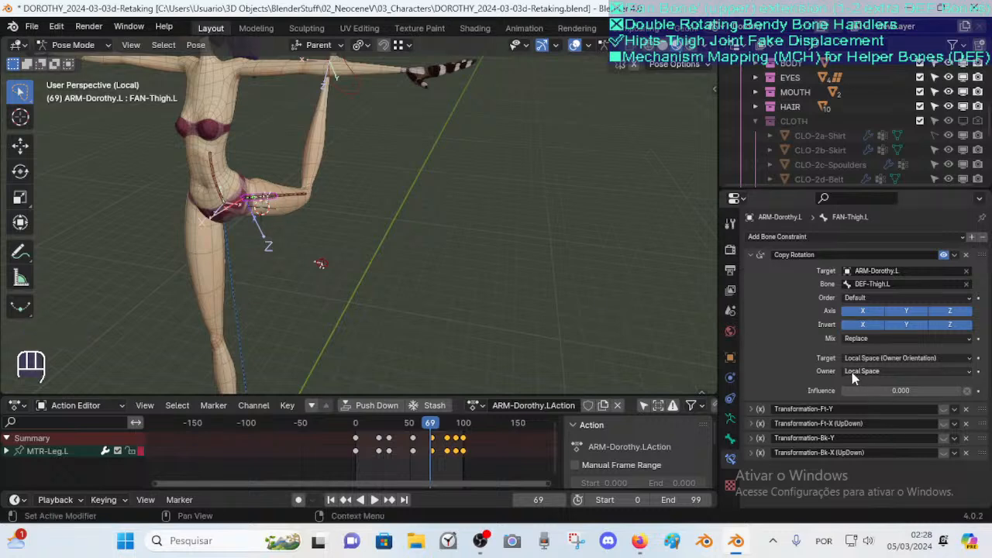
{"action": "key", "text": "ctrl+v"}
Scrub to frame 23 and switch the body mesh into Weight Paint mode with the armature's DEF-Thigh.L group
{"action": "middle_click_drag", "start_coordinate": [527, 268], "coordinate": [333, 261]}
{"action": "scroll", "coordinate": [332, 260], "scroll_direction": "up", "scroll_amount": 3}
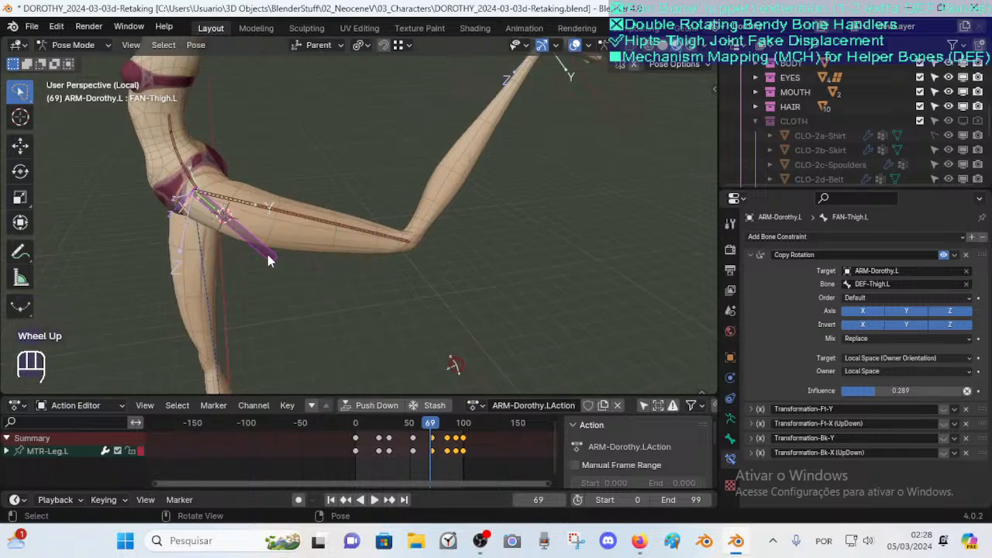
{"action": "scroll", "coordinate": [267, 260], "scroll_direction": "up", "scroll_amount": 1}
{"action": "middle_click_drag", "start_coordinate": [269, 256], "coordinate": [347, 273], "text": "shift"}
{"action": "left_click_drag", "start_coordinate": [423, 428], "coordinate": [380, 429]}
{"action": "key", "text": "ctrl+Tab"}
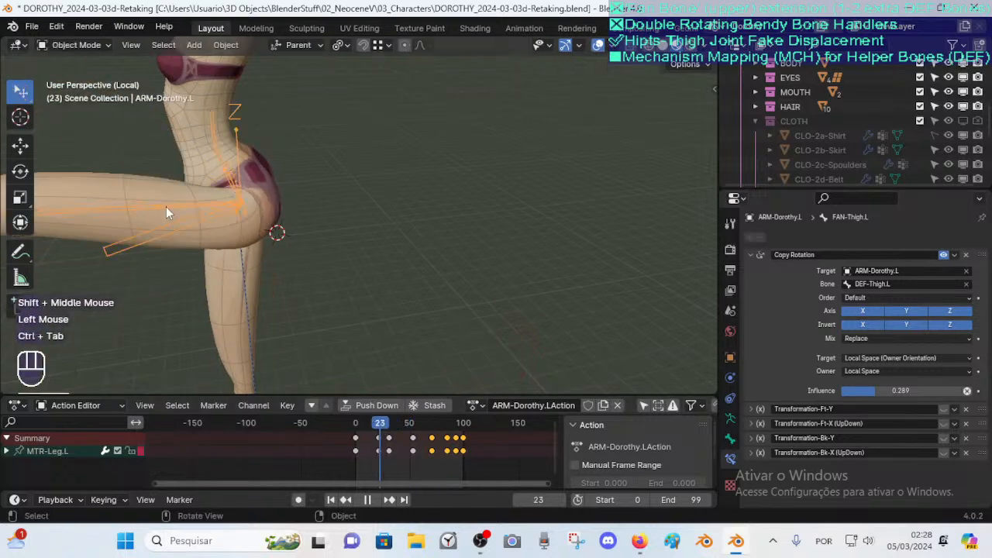
{"action": "left_click", "coordinate": [162, 206]}
{"action": "left_click", "coordinate": [162, 205]}
{"action": "left_click", "coordinate": [235, 246], "text": "shift"}
{"action": "key", "text": "ctrl+Tab"}
{"action": "left_click", "coordinate": [159, 197]}
{"action": "left_click", "coordinate": [157, 208], "text": "alt"}
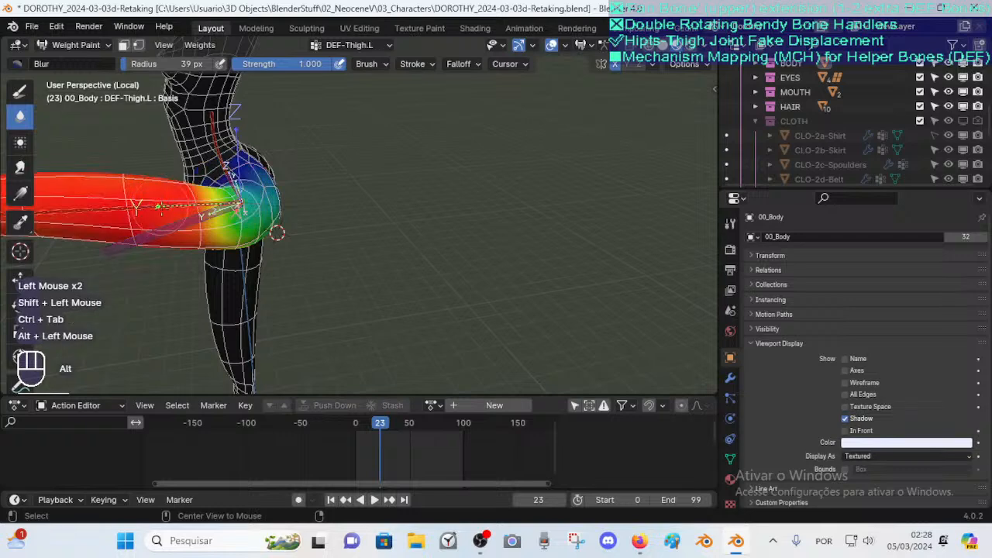
Select the FAN-Thigh.L bone and examine its weights around the hip from several angles
{"action": "left_click", "coordinate": [181, 227], "text": "alt"}
{"action": "scroll", "coordinate": [194, 229], "scroll_direction": "up", "scroll_amount": 1}
{"action": "middle_click_drag", "start_coordinate": [180, 226], "coordinate": [210, 230]}
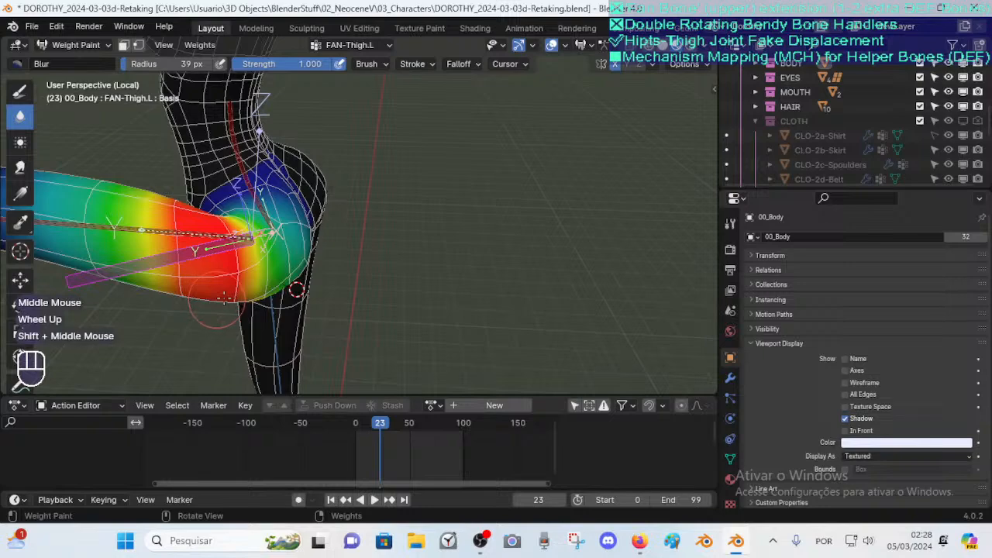
{"action": "middle_click_drag", "start_coordinate": [224, 297], "coordinate": [357, 256]}
{"action": "middle_click_drag", "start_coordinate": [449, 199], "coordinate": [271, 207]}
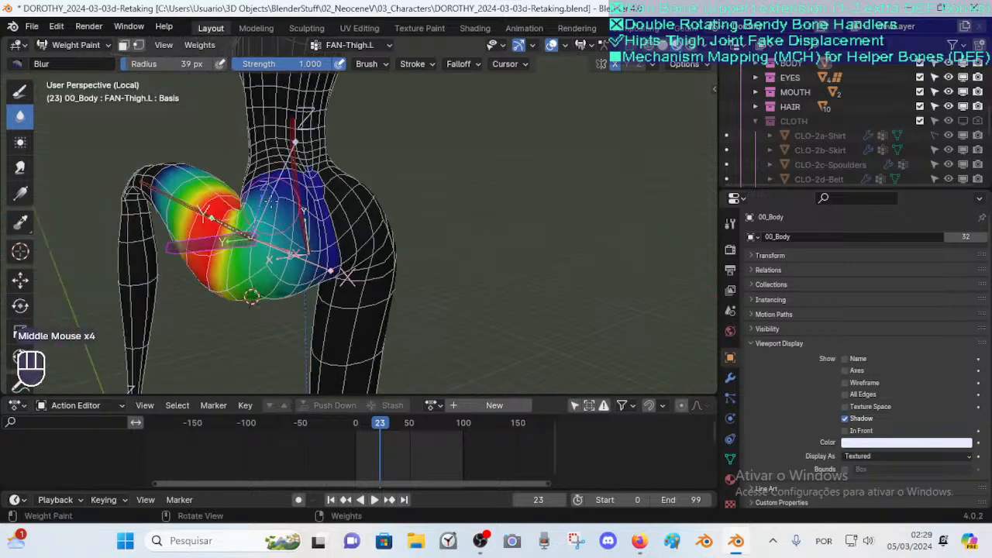
{"action": "middle_click_drag", "start_coordinate": [252, 297], "coordinate": [301, 284]}
{"action": "middle_click_drag", "start_coordinate": [146, 254], "coordinate": [186, 225]}
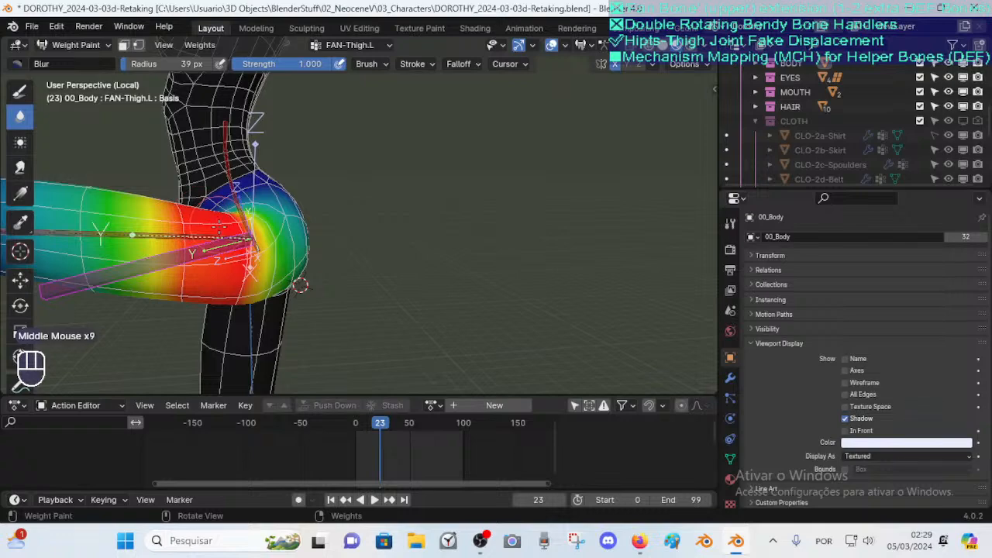
{"action": "middle_click_drag", "start_coordinate": [219, 225], "coordinate": [252, 245]}
{"action": "scroll", "coordinate": [221, 261], "scroll_direction": "down", "scroll_amount": 2}
{"action": "middle_click_drag", "start_coordinate": [321, 259], "coordinate": [196, 236]}
Switch between the DEF-Thigh.L and FAN-Thigh.L weight groups to compare them
{"action": "left_click", "coordinate": [192, 228], "text": "alt"}
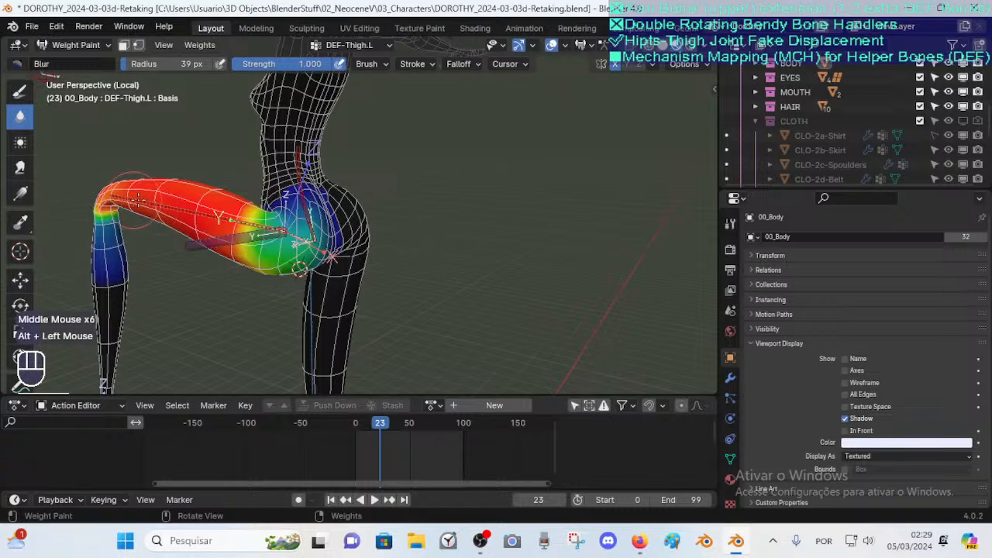
{"action": "left_click", "coordinate": [137, 198], "text": "alt"}
{"action": "left_click", "coordinate": [135, 196], "text": "alt"}
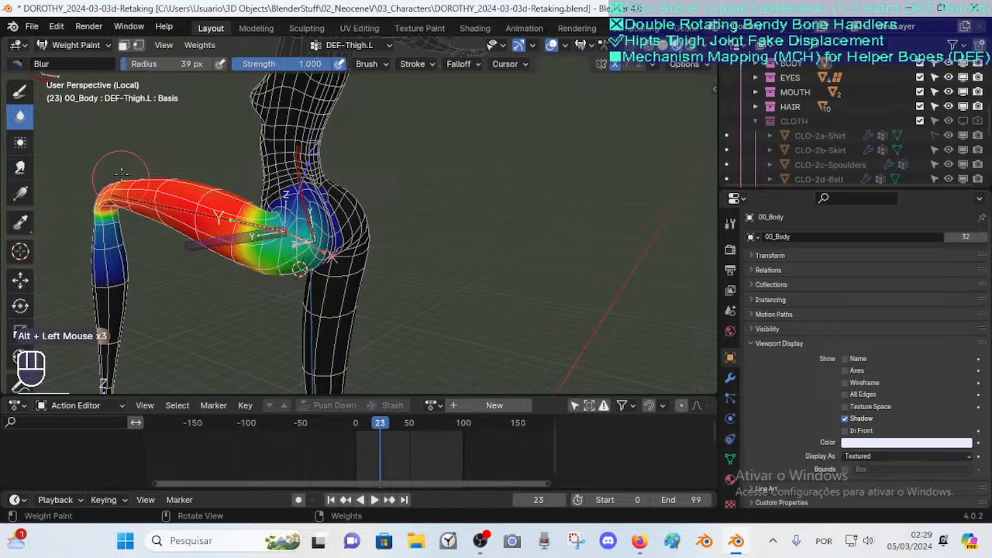
{"action": "left_click", "coordinate": [210, 241], "text": "alt"}
{"action": "left_click", "coordinate": [206, 222], "text": "alt"}
{"action": "left_click", "coordinate": [225, 239], "text": "alt"}
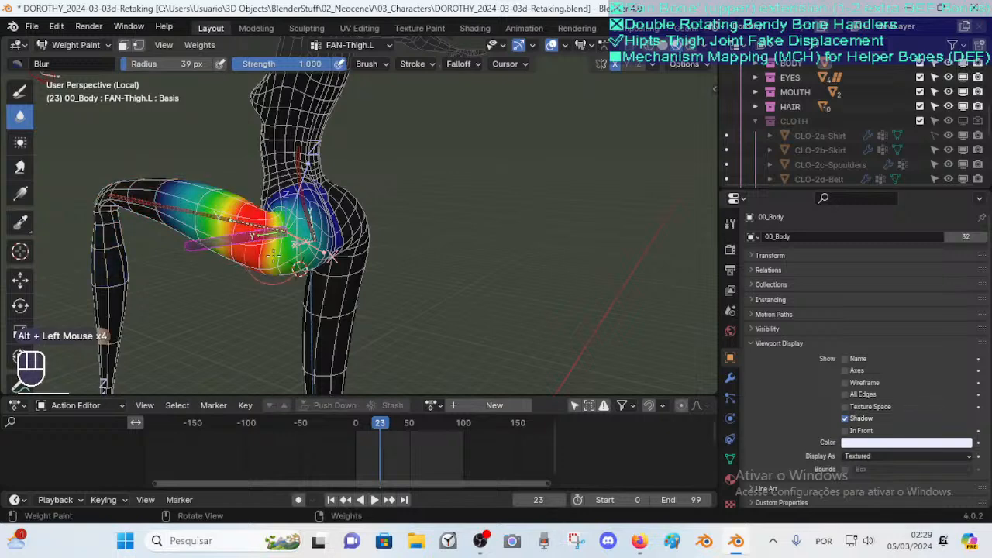
Orbit around the hip and reselect the DEF-Thigh.L weight group to examine it
{"action": "middle_click_drag", "start_coordinate": [276, 252], "coordinate": [169, 253]}
{"action": "middle_click", "coordinate": [264, 248]}
{"action": "scroll", "coordinate": [219, 250], "scroll_direction": "up", "scroll_amount": 1}
{"action": "middle_click_drag", "start_coordinate": [286, 284], "coordinate": [330, 269]}
{"action": "left_click", "coordinate": [329, 269], "text": "alt"}
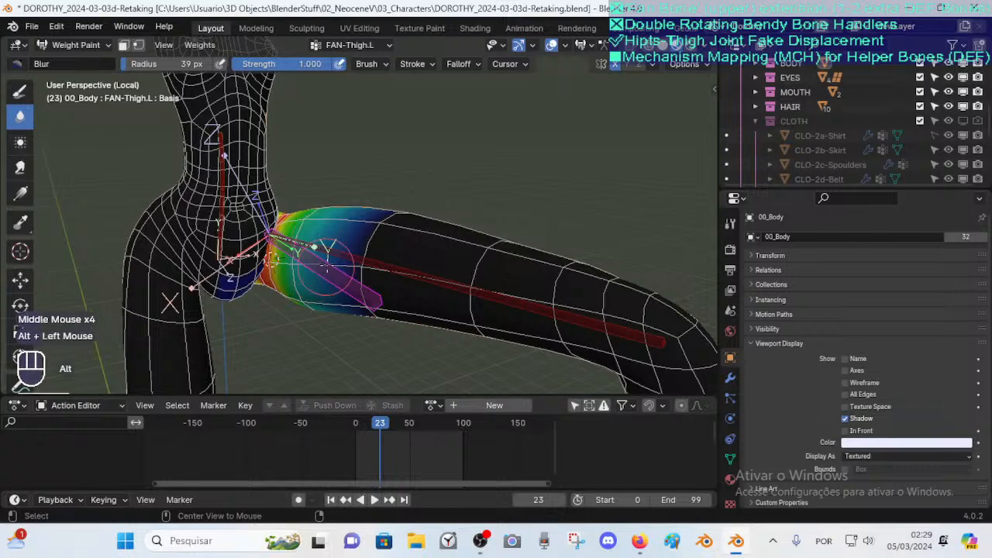
{"action": "left_click", "coordinate": [324, 269], "text": "alt"}
{"action": "middle_click_drag", "start_coordinate": [344, 273], "coordinate": [380, 281]}
{"action": "left_click", "coordinate": [310, 275], "text": "alt"}
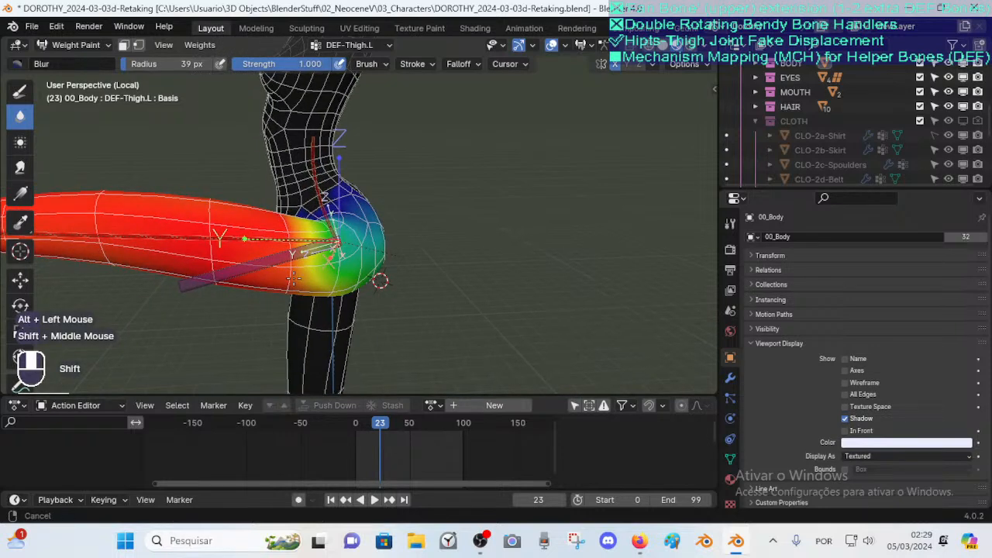
Test-grab and rotate the DEF-Thigh.L bone to check the hip deformation, cancelling each move
{"action": "middle_click_drag", "start_coordinate": [294, 279], "coordinate": [300, 279], "text": "shift"}
{"action": "key", "text": "g"}
{"action": "key", "text": "Escape"}
{"action": "key", "text": "g"}
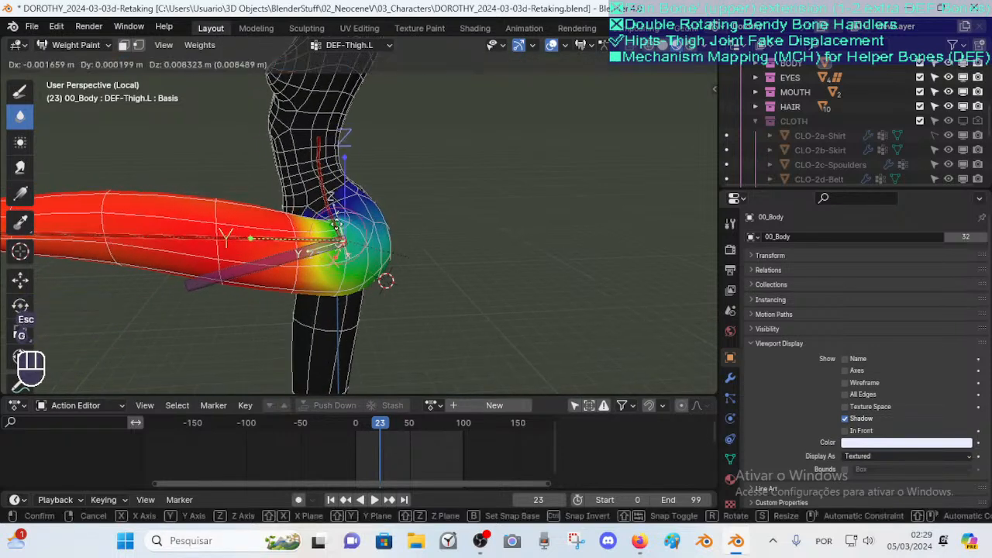
{"action": "key", "text": "r"}
{"action": "key", "text": "Escape"}
{"action": "key", "text": "g"}
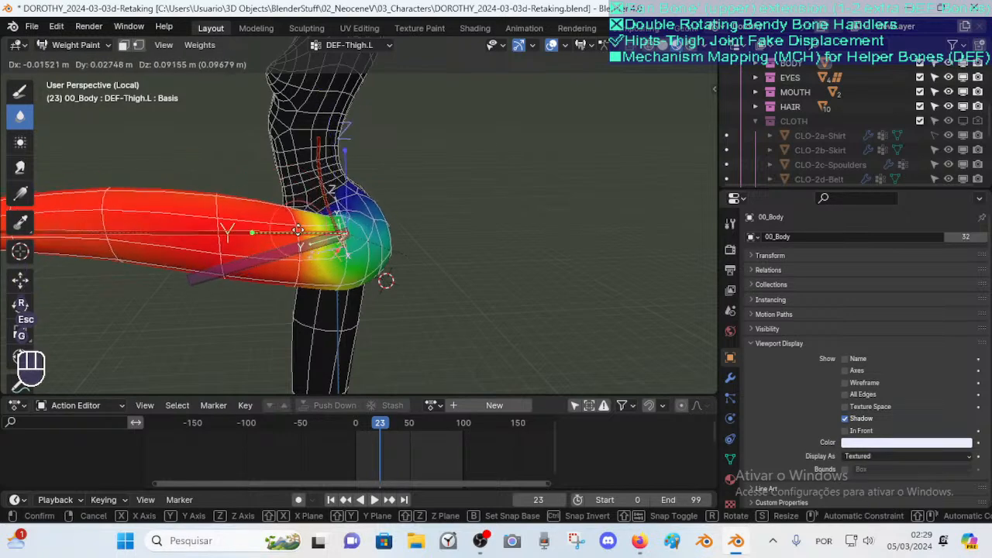
{"action": "key", "text": "Escape"}
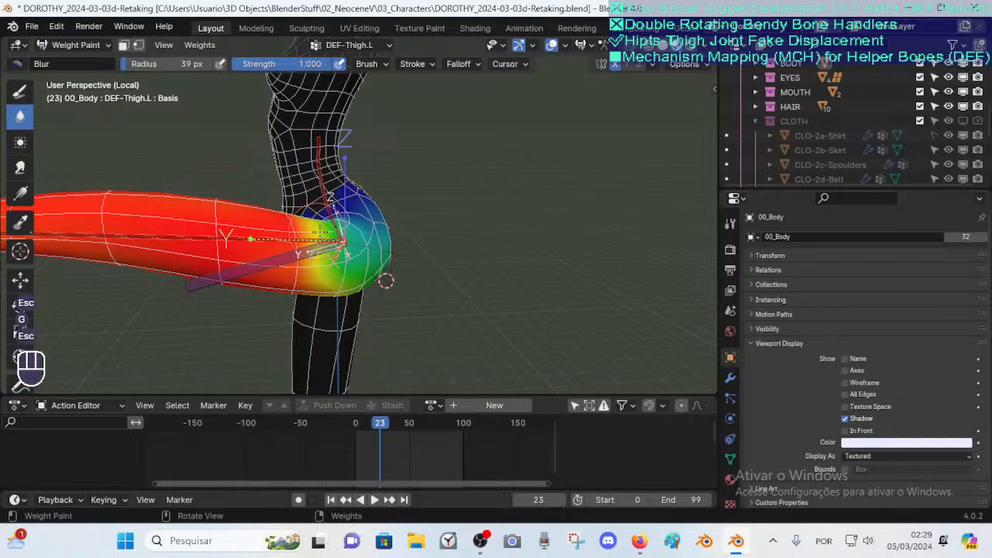
{"action": "middle_click_drag", "start_coordinate": [321, 231], "coordinate": [345, 256]}
{"action": "key", "text": "g"}
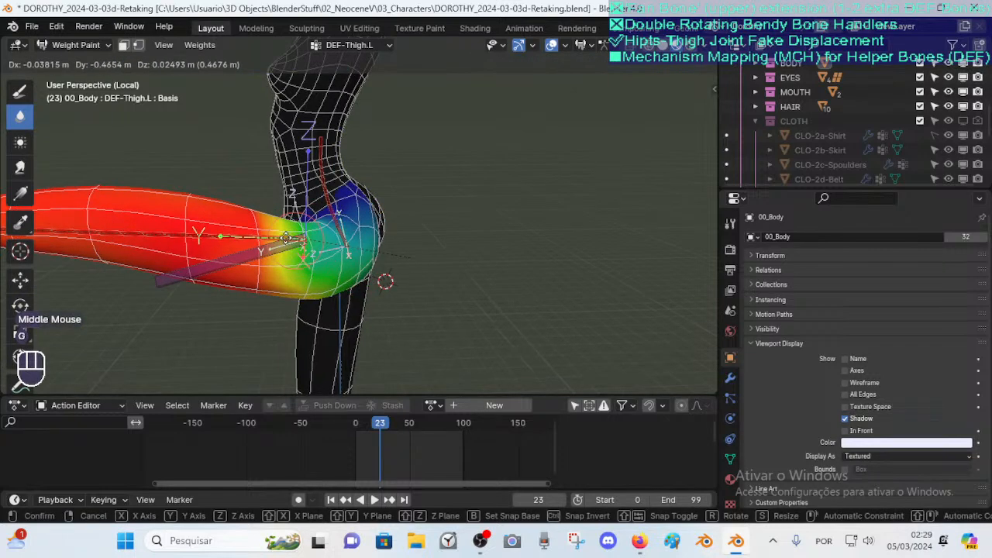
{"action": "key", "text": "Escape"}
Play the animation from frame 32 and test-grab the thigh bone again, cancelling each move
{"action": "left_click_drag", "start_coordinate": [364, 423], "coordinate": [392, 427]}
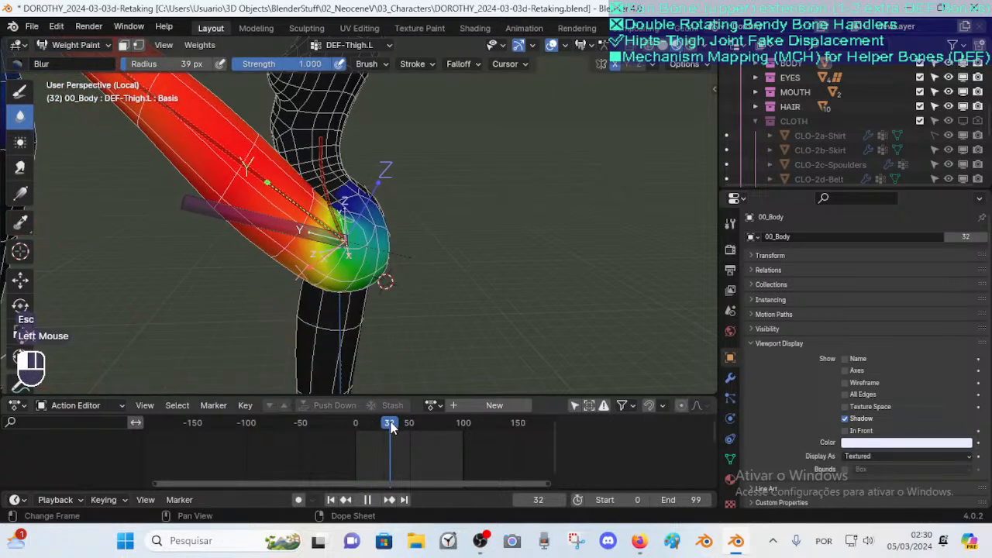
{"action": "key", "text": "space"}
{"action": "key", "text": "g"}
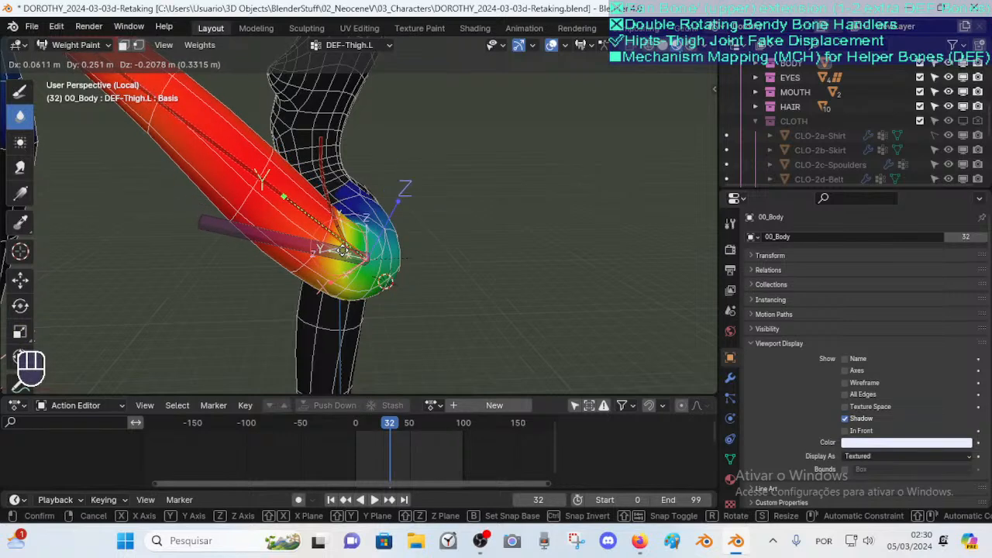
{"action": "key", "text": "Escape"}
{"action": "key", "text": "alt"}
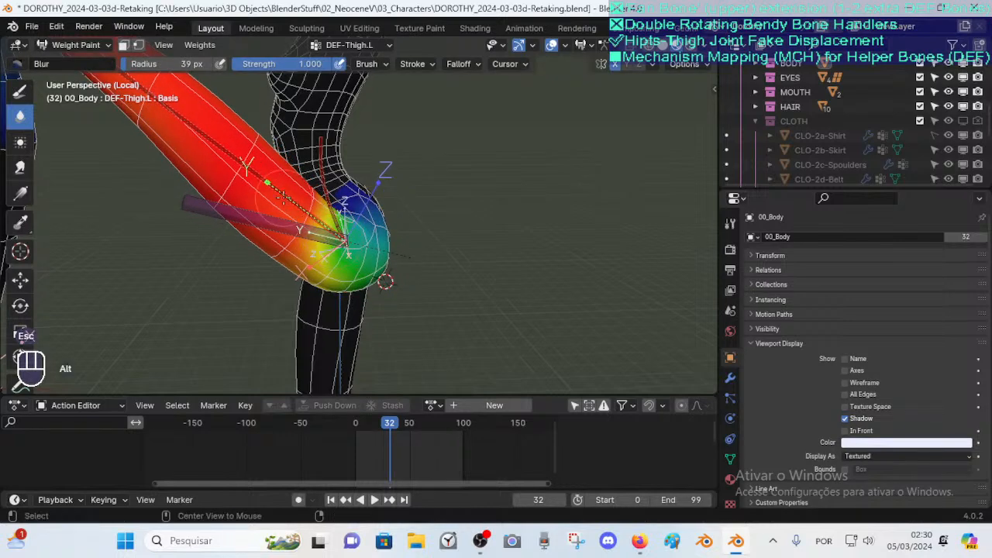
{"action": "left_click", "coordinate": [284, 198], "text": "alt"}
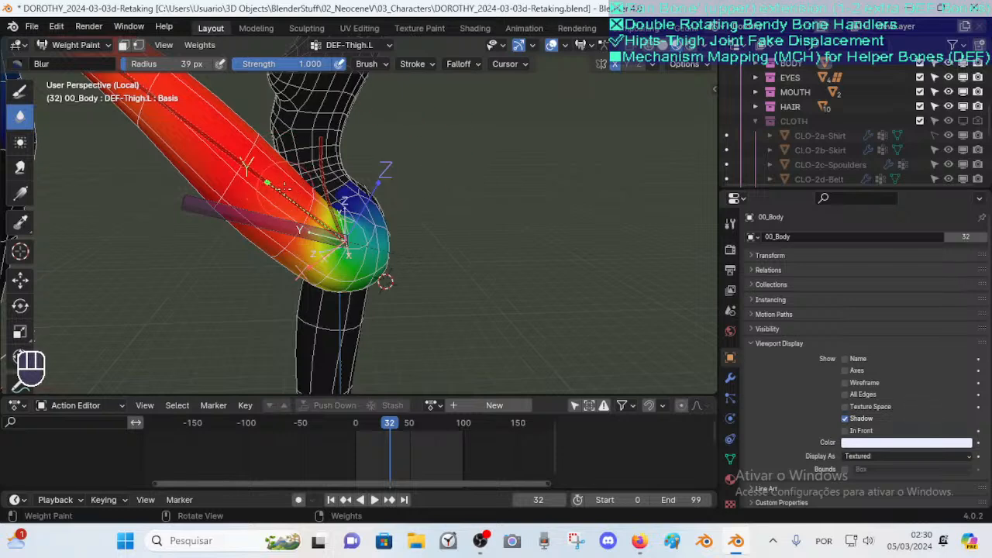
{"action": "key", "text": "g"}
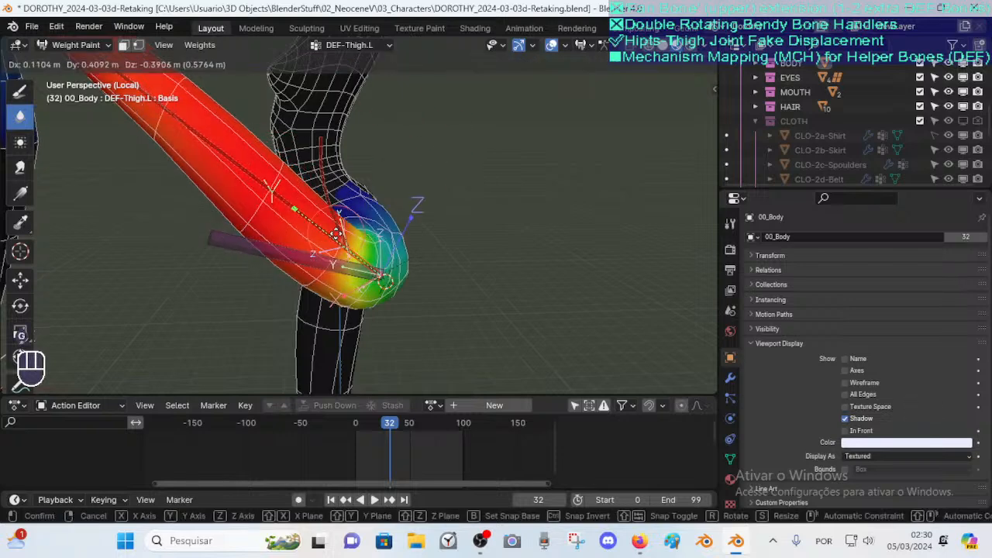
{"action": "key", "text": "Escape"}
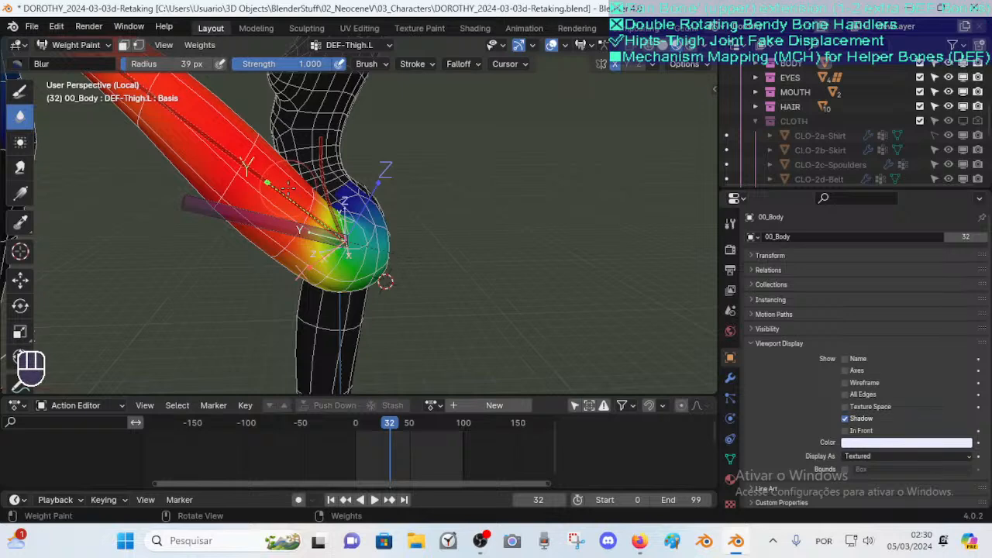
Test-grab the DEF-Thigh.L bone while orbiting and zooming around the hip, cancelling each move
{"action": "key", "text": "g"}
{"action": "key", "text": "Escape"}
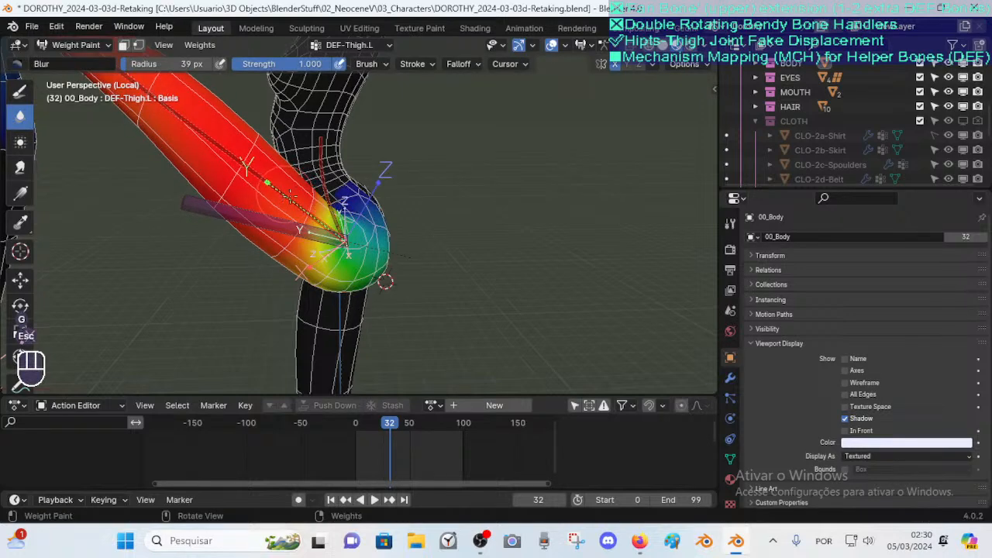
{"action": "middle_click_drag", "start_coordinate": [341, 208], "coordinate": [326, 203]}
{"action": "scroll", "coordinate": [325, 203], "scroll_direction": "up", "scroll_amount": 1}
{"action": "middle_click_drag", "start_coordinate": [325, 203], "coordinate": [273, 200], "text": "shift"}
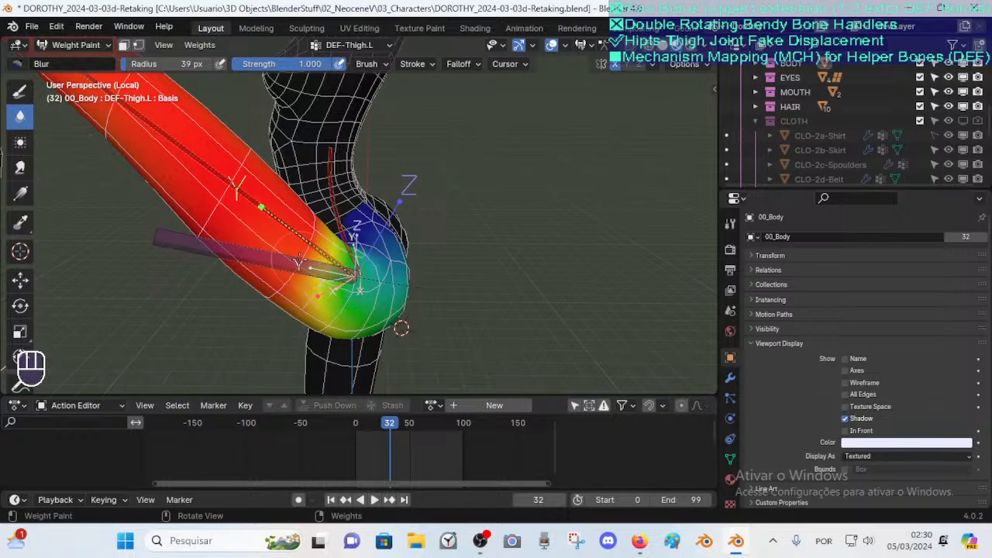
{"action": "scroll", "coordinate": [236, 203], "scroll_direction": "down", "scroll_amount": 1}
{"action": "scroll", "coordinate": [236, 203], "scroll_direction": "up", "scroll_amount": 1}
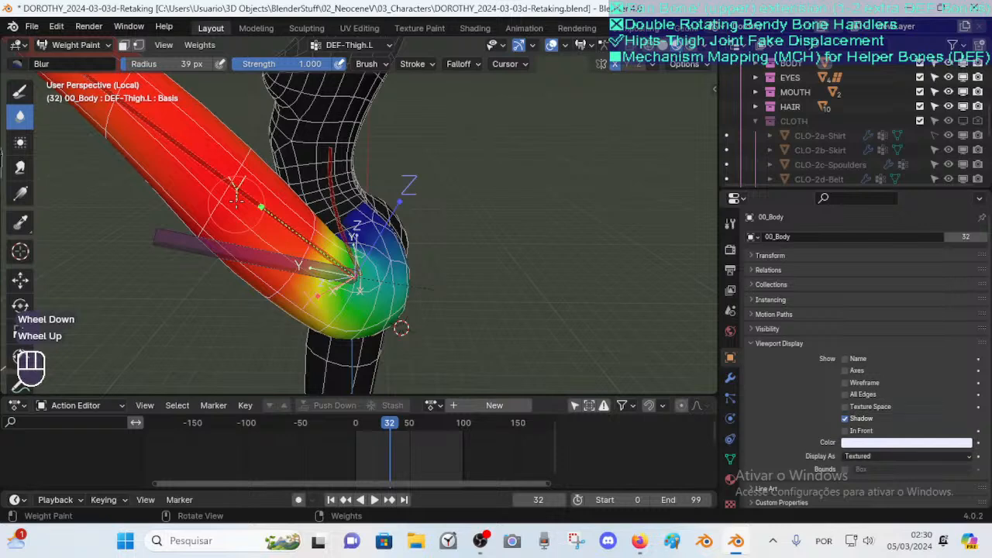
{"action": "key", "text": "Escape"}
{"action": "key", "text": "g"}
{"action": "key", "text": "Escape"}
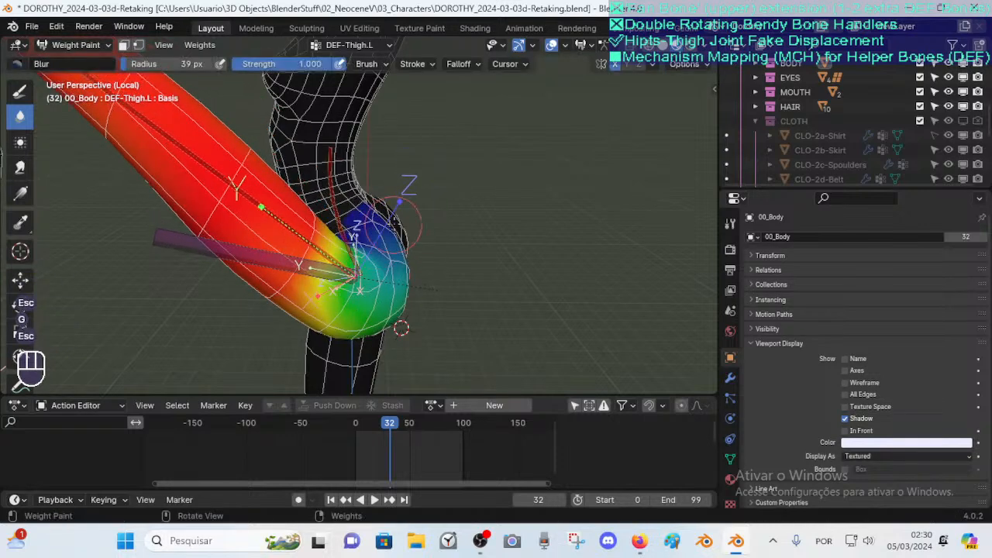
Test-rotate and test-grab the thigh bone from a wider view, cancelling each transform
{"action": "key", "text": "r"}
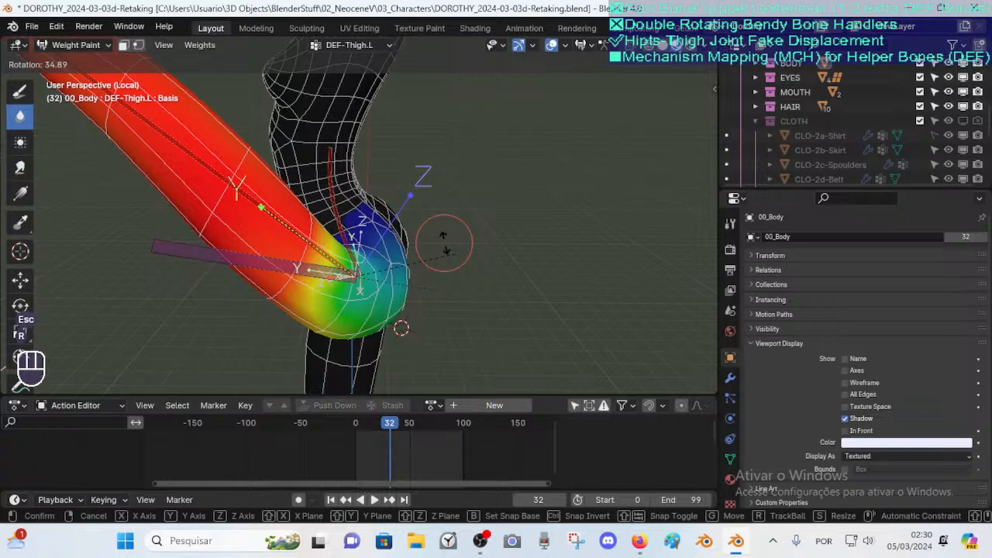
{"action": "key", "text": "g"}
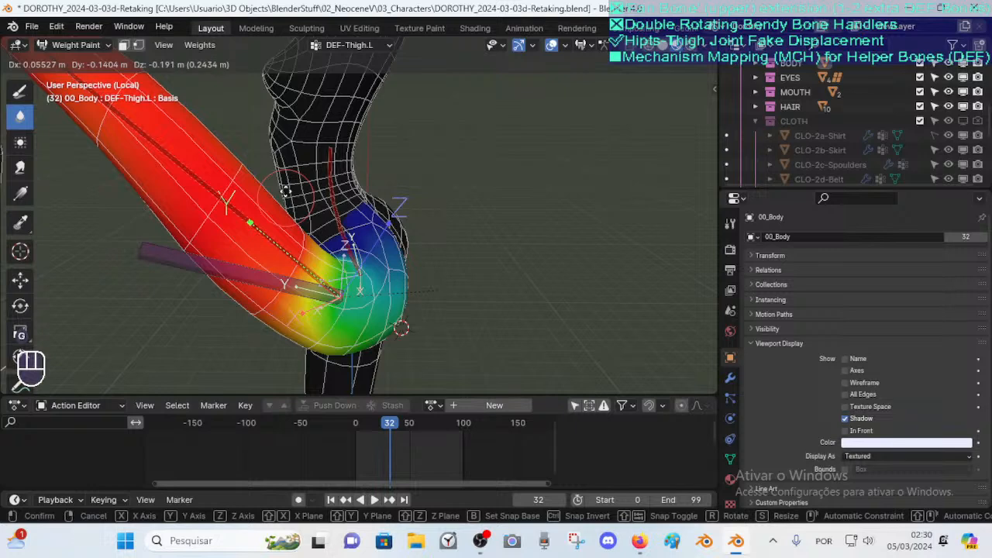
{"action": "key", "text": "Escape"}
{"action": "scroll", "coordinate": [269, 193], "scroll_direction": "down", "scroll_amount": 2}
{"action": "key", "text": "g"}
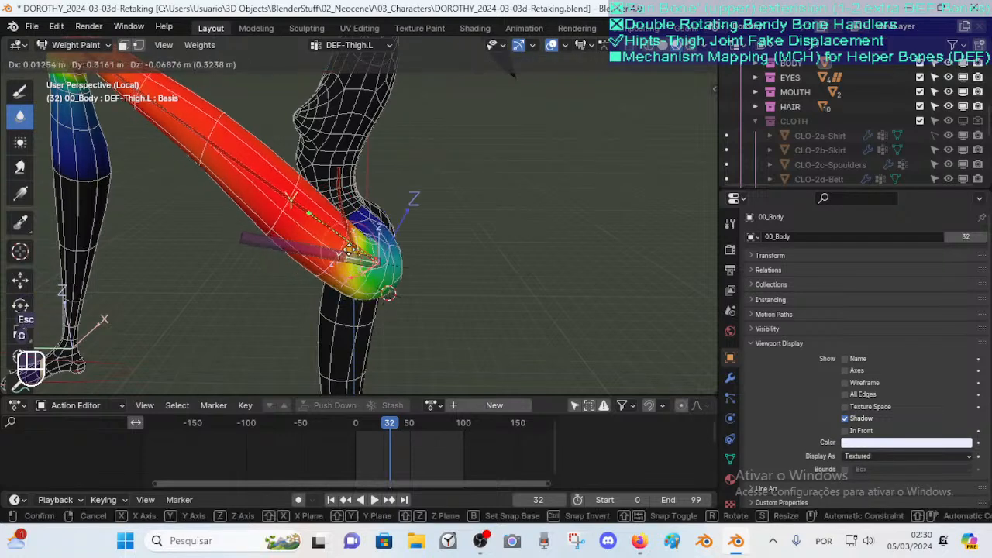
{"action": "key", "text": "Escape"}
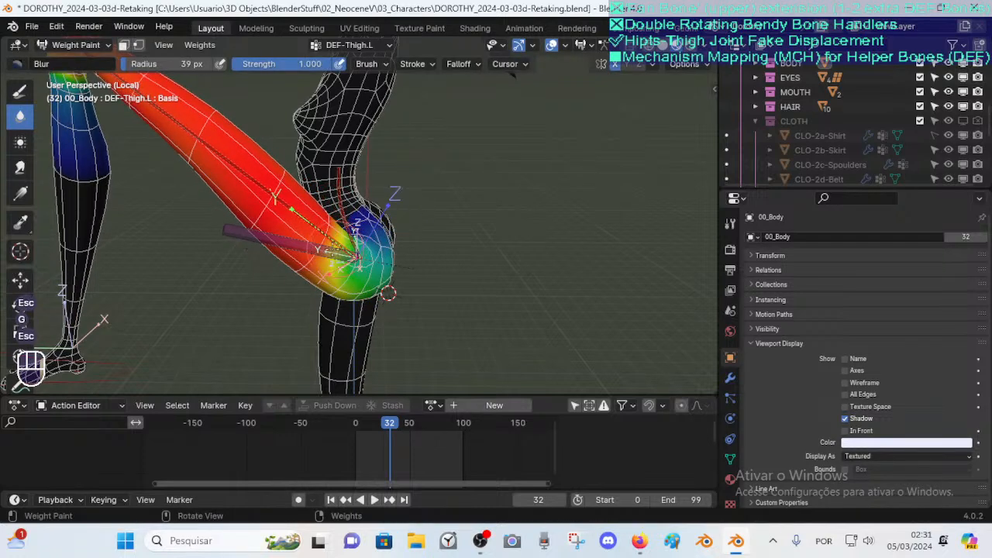
Scrub the animation to frame 78 and test-grab the thigh bone there, cancelling the move
{"action": "scroll", "coordinate": [350, 247], "scroll_direction": "down", "scroll_amount": 2}
{"action": "left_click_drag", "start_coordinate": [391, 428], "coordinate": [440, 430]}
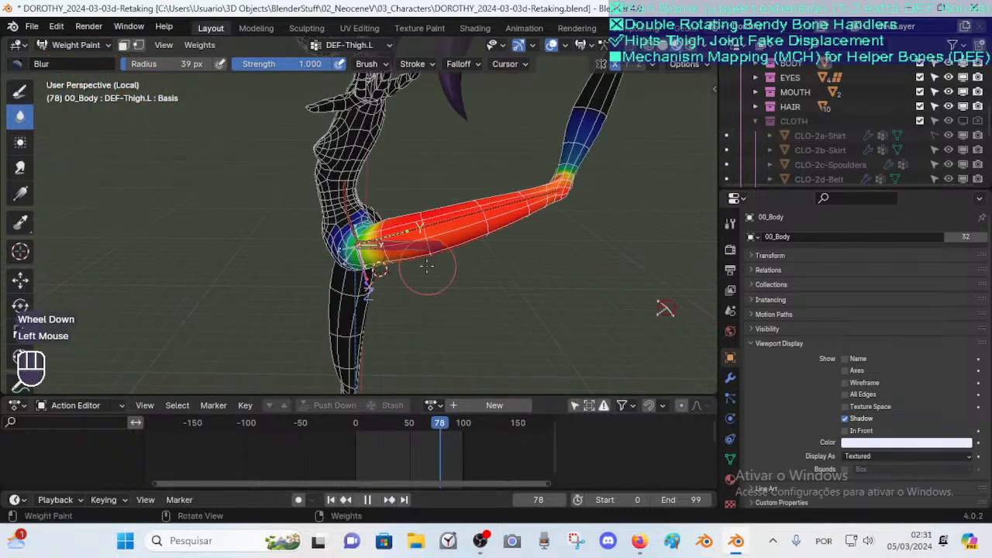
{"action": "scroll", "coordinate": [427, 266], "scroll_direction": "up", "scroll_amount": 2}
{"action": "key", "text": "g"}
{"action": "key", "text": "Escape"}
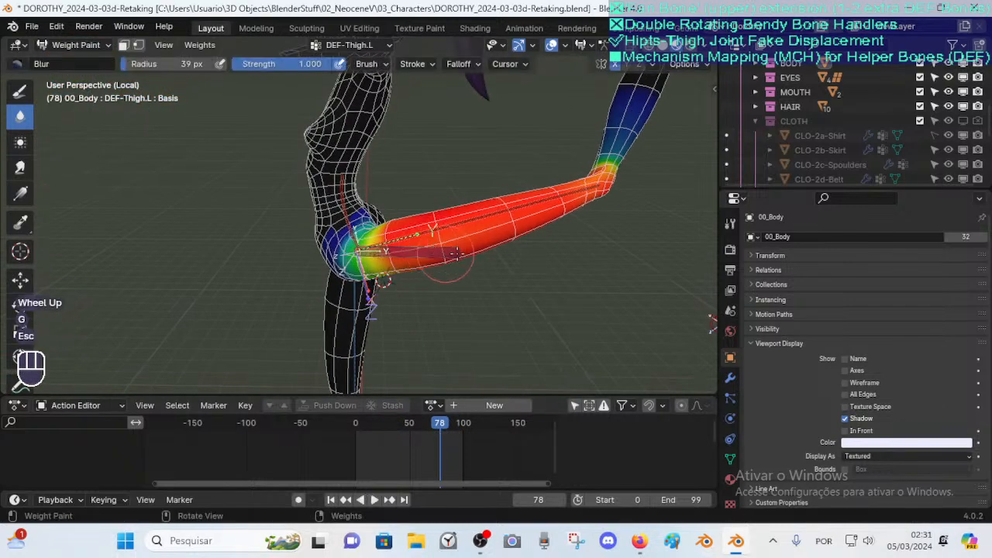
Toggle the visibility of the Old1 and Old2 bone collections and test-move the thigh bone
{"action": "key", "text": "n"}
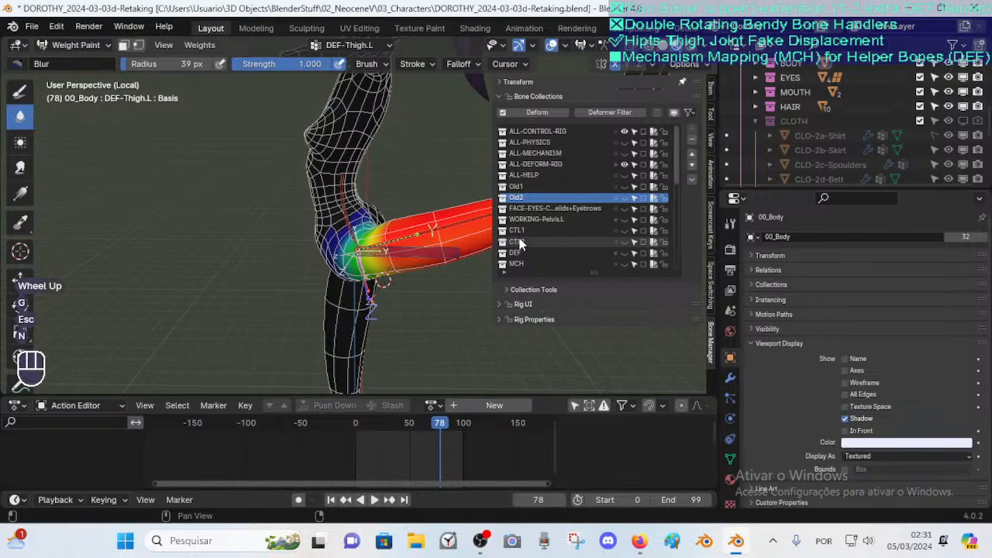
{"action": "left_click", "coordinate": [645, 200]}
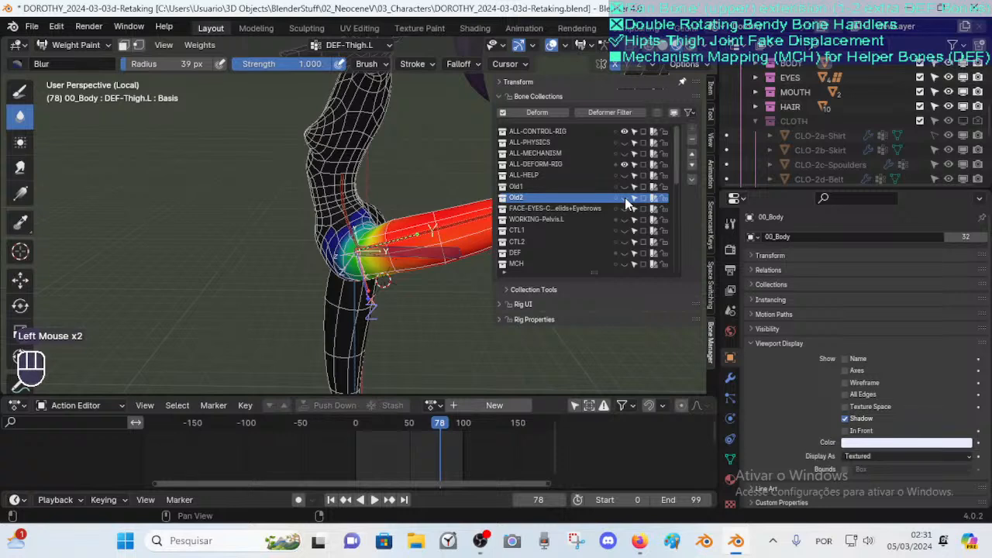
{"action": "key", "text": "n"}
{"action": "scroll", "coordinate": [434, 232], "scroll_direction": "up", "scroll_amount": 1}
{"action": "key", "text": "g"}
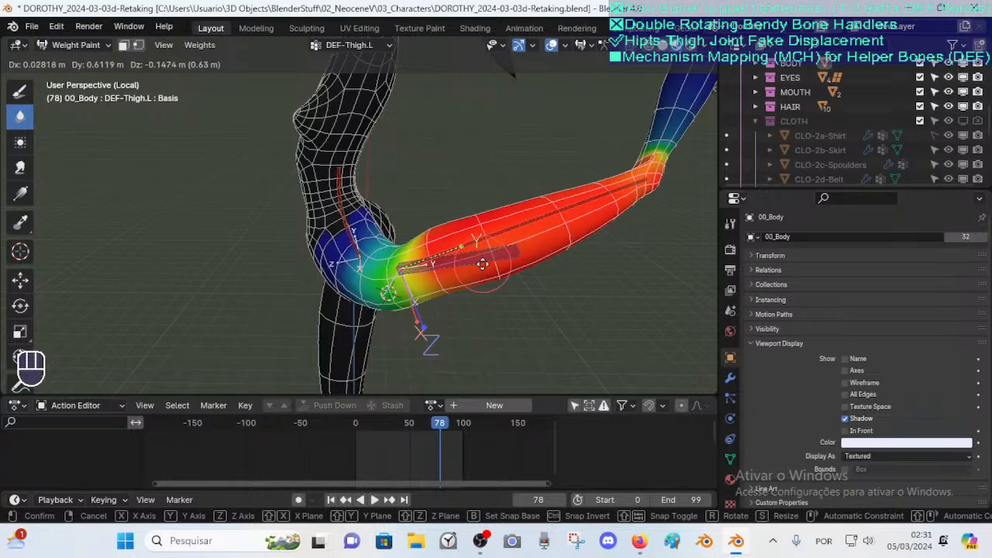
{"action": "left_click", "coordinate": [482, 265]}
{"action": "key", "text": "n"}
{"action": "left_click", "coordinate": [624, 190]}
{"action": "left_click", "coordinate": [624, 197]}
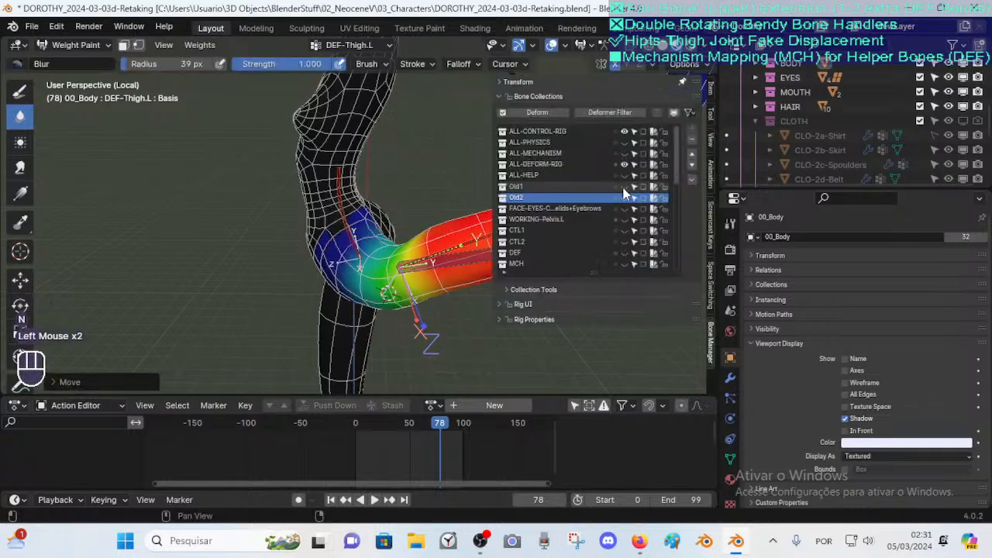
{"action": "left_click", "coordinate": [624, 187]}
Select the pelvis helper bones DEF-Pelvis-BD-OS.L and DEF-Pelvis-FD-IS.L to inspect their weight groups on the hip
{"action": "scroll", "coordinate": [416, 200], "scroll_direction": "up", "scroll_amount": 3}
{"action": "left_click", "coordinate": [416, 200], "text": "alt"}
{"action": "middle_click_drag", "start_coordinate": [417, 200], "coordinate": [402, 253]}
{"action": "left_click", "coordinate": [428, 243], "text": "shift"}
{"action": "left_click", "coordinate": [427, 243]}
{"action": "key", "text": "ctrl+z"}
{"action": "left_click", "coordinate": [428, 242], "text": "alt"}
{"action": "left_click", "coordinate": [415, 204], "text": "alt"}
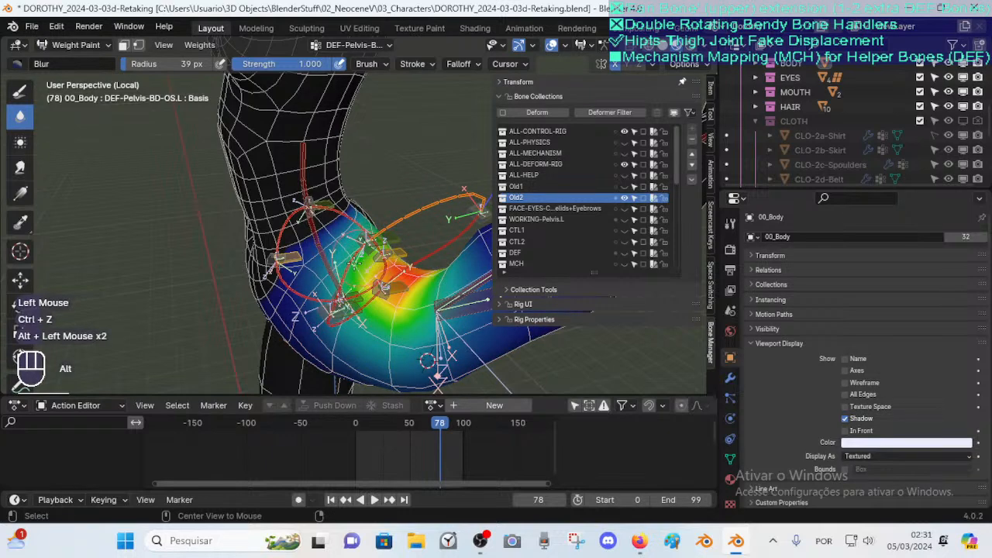
{"action": "left_click", "coordinate": [354, 263], "text": "alt+shift"}
{"action": "left_click", "coordinate": [419, 247], "text": "alt"}
{"action": "left_click", "coordinate": [393, 225], "text": "alt+shift"}
{"action": "left_click", "coordinate": [354, 263], "text": "alt+shift"}
{"action": "left_click", "coordinate": [376, 303], "text": "alt+shift"}
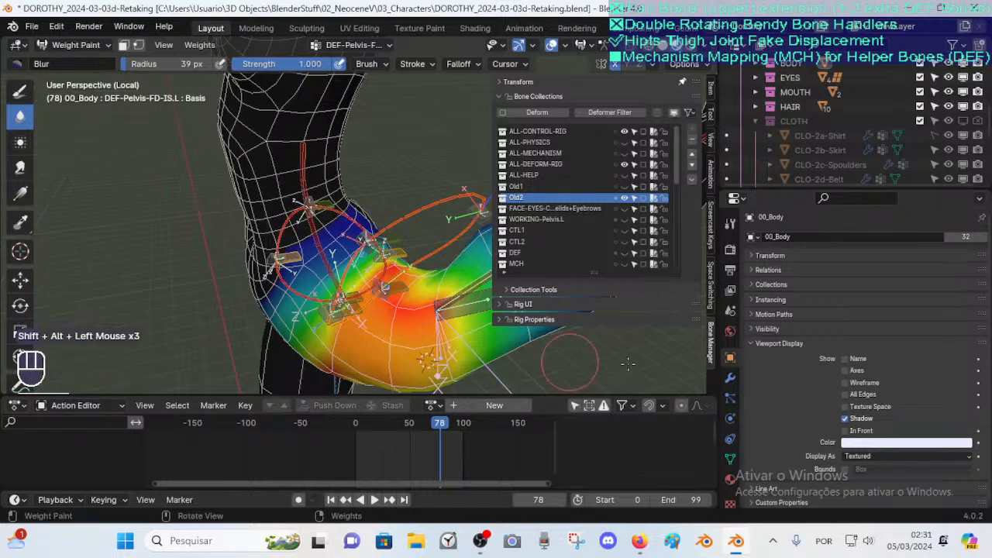
Switch to Pose Mode with DEF-Pelvis-FD-IS.L selected and open its bone properties' Deform section
{"action": "key", "text": "ctrl+Tab"}
{"action": "key", "text": "ctrl+Tab"}
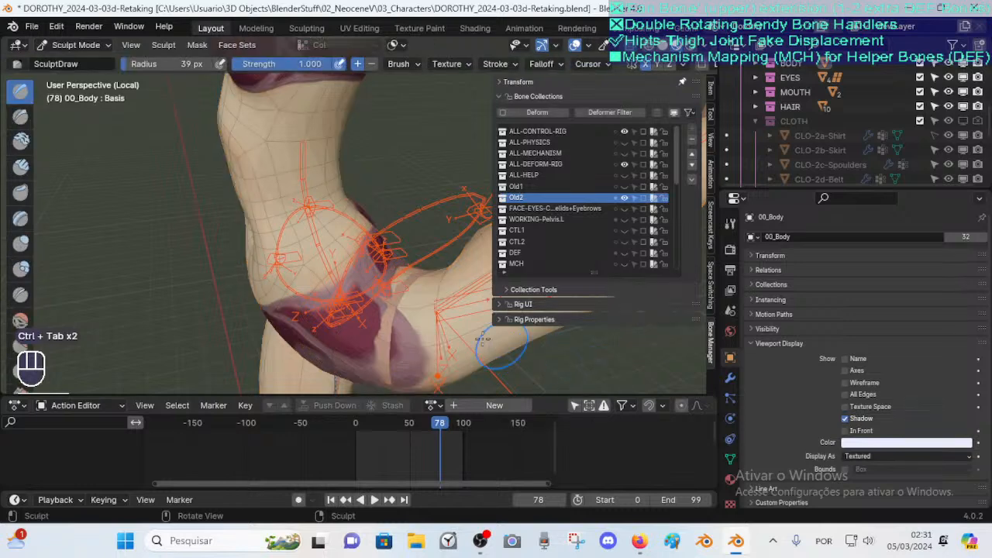
{"action": "key", "text": "ctrl+Tab"}
{"action": "left_click", "coordinate": [482, 339]}
{"action": "key", "text": "ctrl+Tab"}
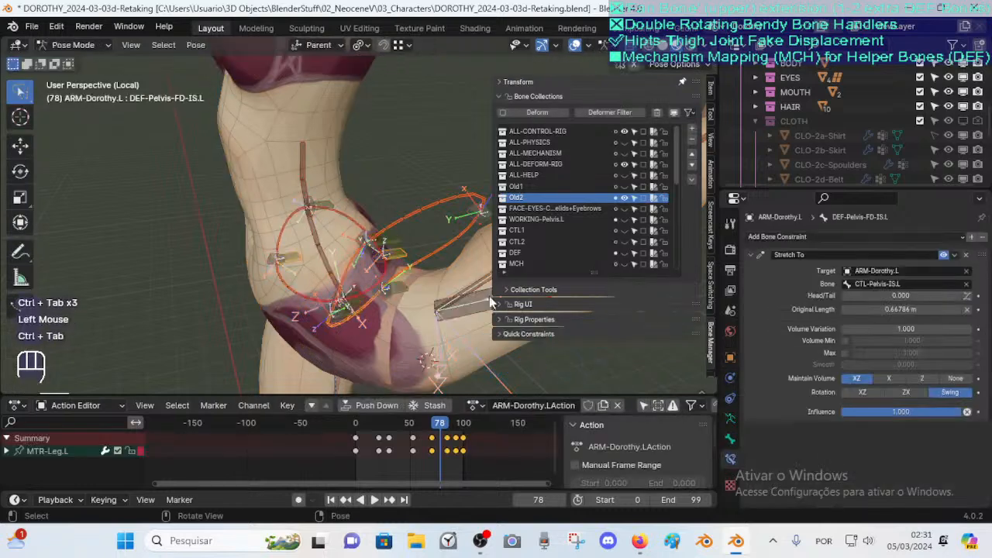
{"action": "left_click", "coordinate": [729, 440]}
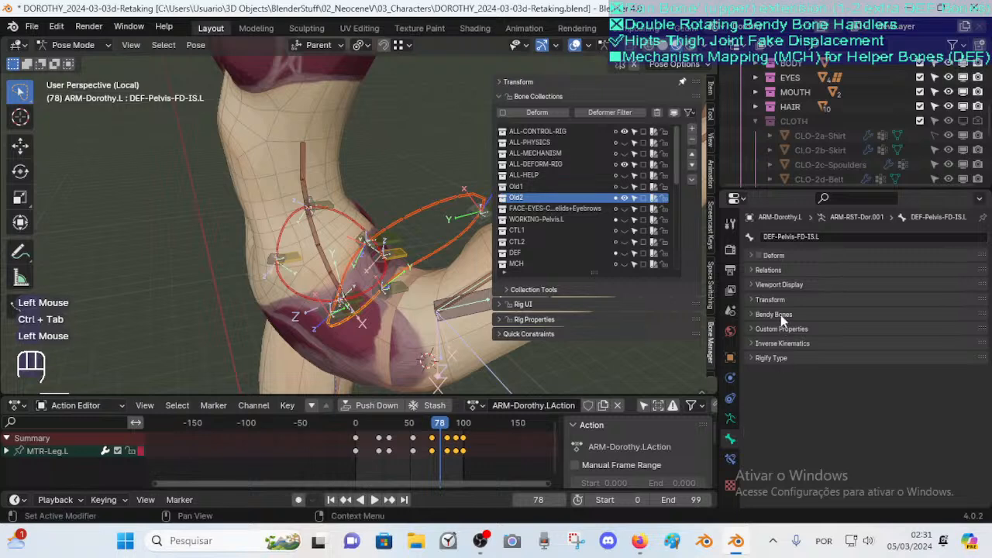
{"action": "left_click", "coordinate": [759, 256], "text": "alt"}
Orbit around the hip, select the DEF-Thigh.L bone and test-grab it, cancelling the move
{"action": "scroll", "coordinate": [353, 260], "scroll_direction": "down", "scroll_amount": 1}
{"action": "middle_click_drag", "start_coordinate": [341, 260], "coordinate": [321, 279]}
{"action": "middle_click_drag", "start_coordinate": [321, 279], "coordinate": [414, 258], "text": "shift"}
{"action": "scroll", "coordinate": [300, 280], "scroll_direction": "up", "scroll_amount": 1}
{"action": "middle_click_drag", "start_coordinate": [300, 281], "coordinate": [349, 225]}
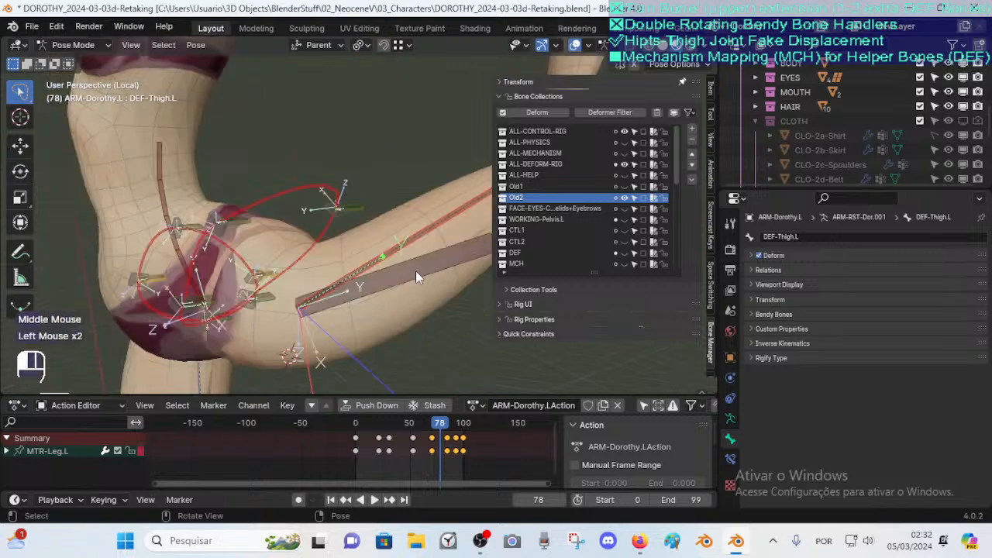
{"action": "left_click", "coordinate": [416, 270]}
{"action": "left_click", "coordinate": [402, 232]}
{"action": "key", "text": "alt+q"}
{"action": "key", "text": "alt+q"}
{"action": "middle_click_drag", "start_coordinate": [411, 247], "coordinate": [305, 271]}
{"action": "scroll", "coordinate": [325, 266], "scroll_direction": "down", "scroll_amount": 1}
{"action": "key", "text": "g"}
{"action": "key", "text": "Escape"}
{"action": "middle_click_drag", "start_coordinate": [314, 235], "coordinate": [413, 251]}
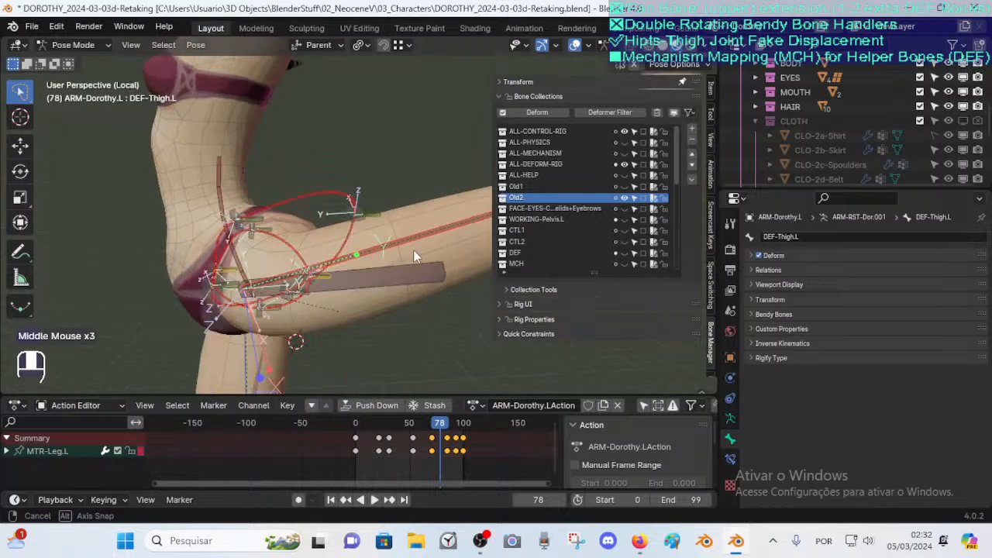
Move the DEF-Thigh.L bone several times to test hip deformation, then select all bones and reset the pose
{"action": "scroll", "coordinate": [413, 252], "scroll_direction": "up", "scroll_amount": 1}
{"action": "middle_click_drag", "start_coordinate": [318, 249], "coordinate": [353, 245]}
{"action": "key", "text": "g"}
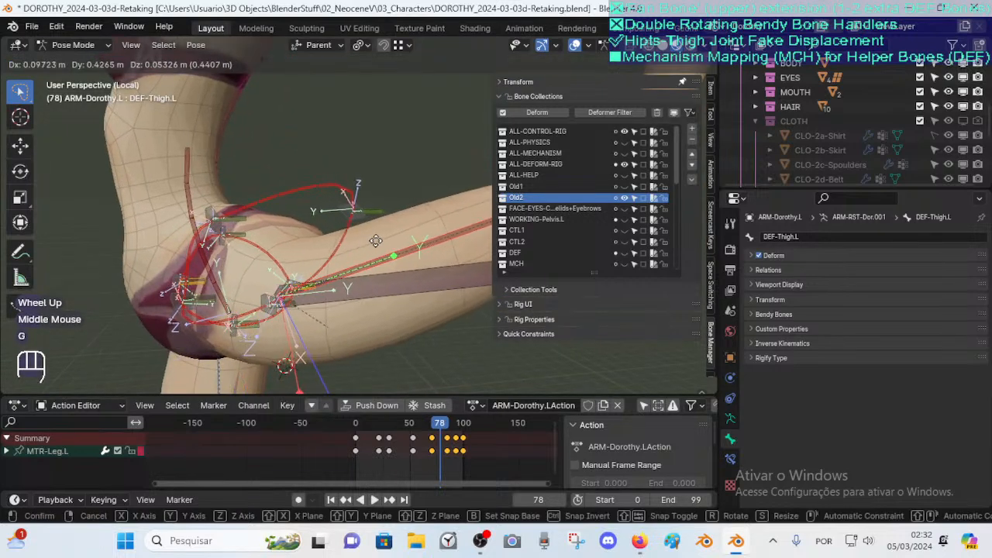
{"action": "left_click", "coordinate": [376, 241]}
{"action": "middle_click_drag", "start_coordinate": [376, 241], "coordinate": [391, 245]}
{"action": "key", "text": "g"}
{"action": "left_click", "coordinate": [276, 244]}
{"action": "middle_click_drag", "start_coordinate": [275, 244], "coordinate": [369, 277]}
{"action": "key", "text": "g"}
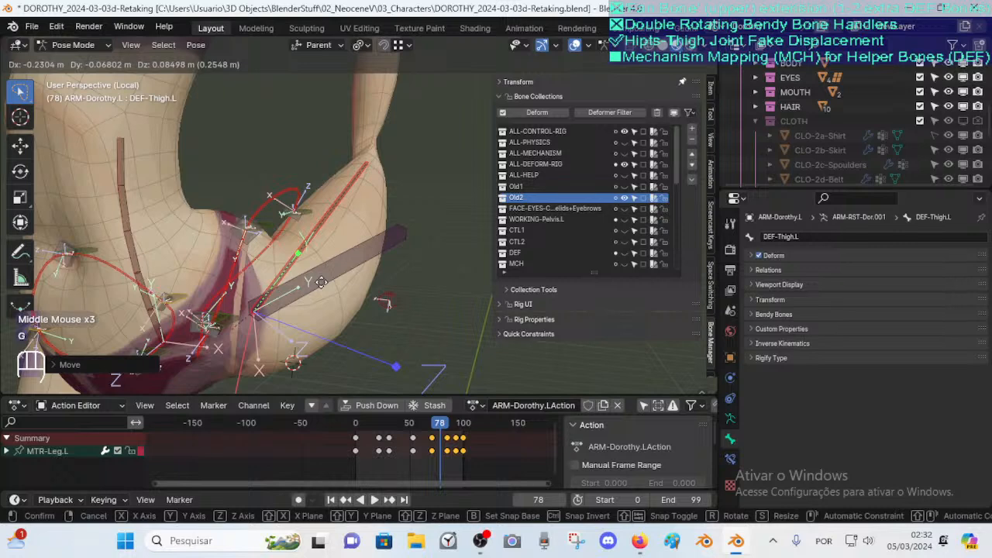
{"action": "left_click", "coordinate": [314, 303]}
{"action": "middle_click_drag", "start_coordinate": [314, 303], "coordinate": [271, 281]}
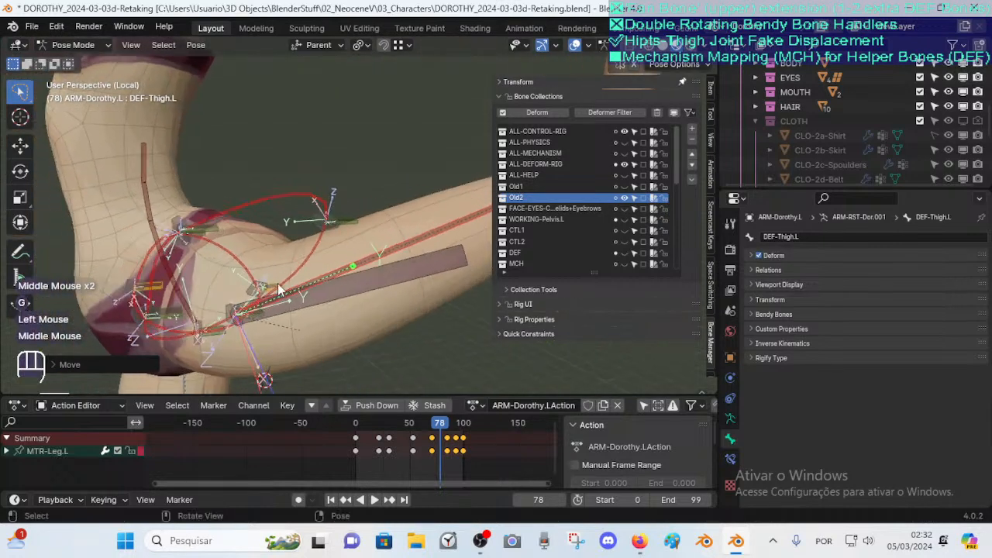
{"action": "key", "text": "g"}
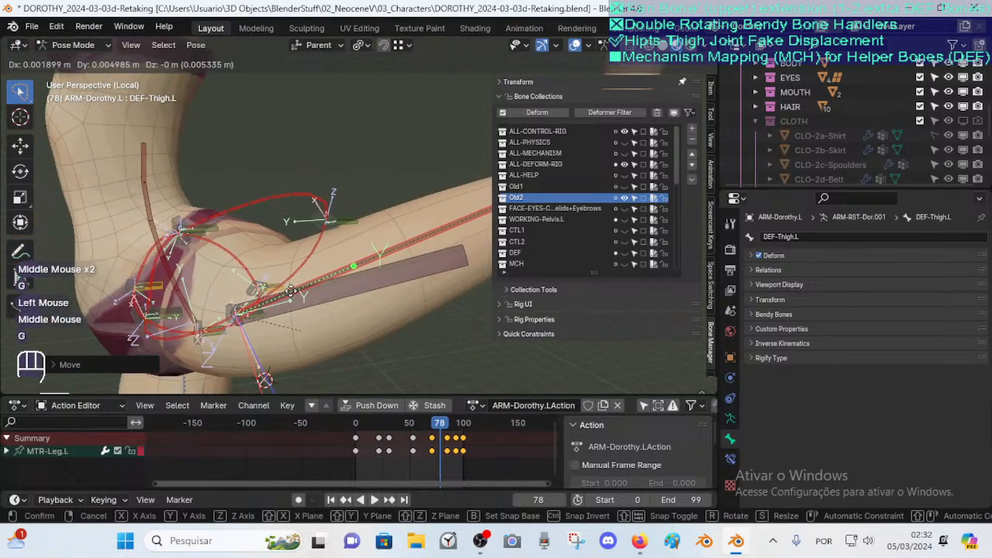
{"action": "scroll", "coordinate": [291, 291], "scroll_direction": "down", "scroll_amount": 2}
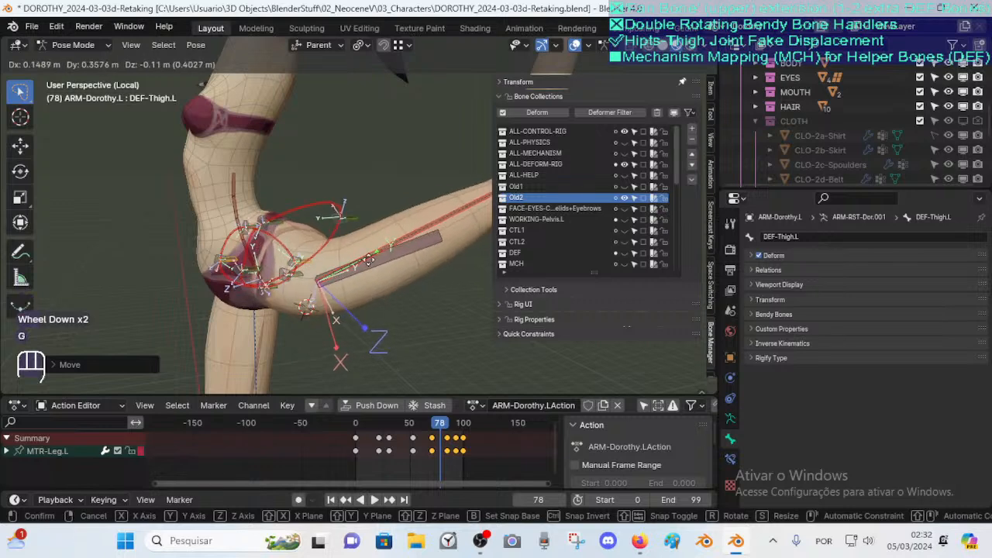
{"action": "key", "text": "Escape"}
{"action": "key", "text": "a"}
{"action": "key", "text": "alt+q"}
{"action": "key", "text": "alt+q"}
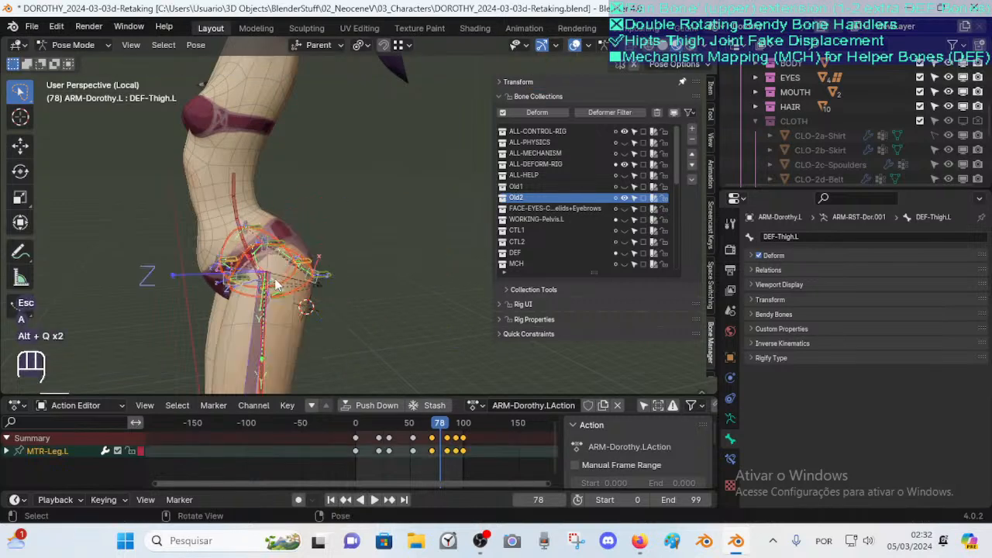
Scrub to frame 29 and test-grab the thigh bones there, cancelling each move
{"action": "middle_click_drag", "start_coordinate": [262, 285], "coordinate": [257, 287]}
{"action": "left_click_drag", "start_coordinate": [371, 423], "coordinate": [387, 423]}
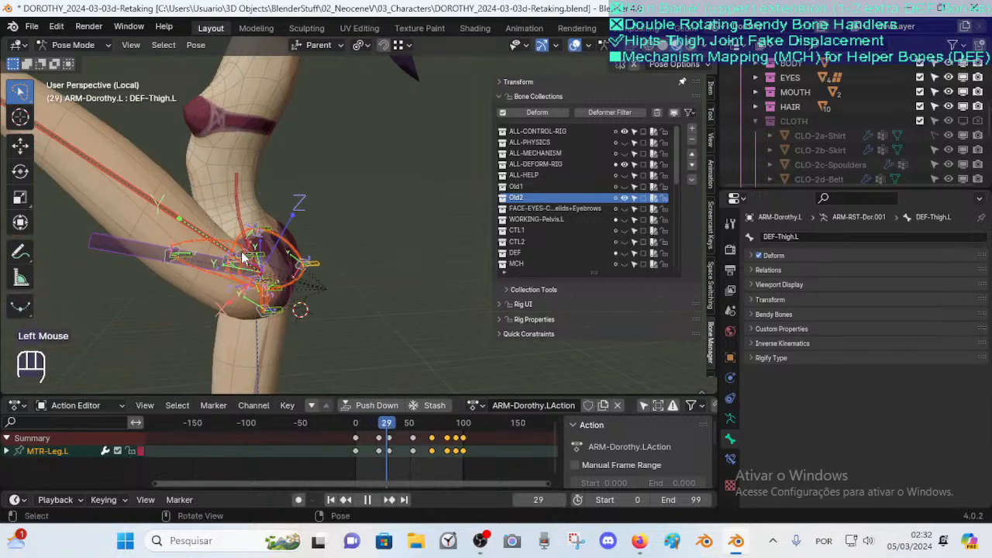
{"action": "key", "text": "g"}
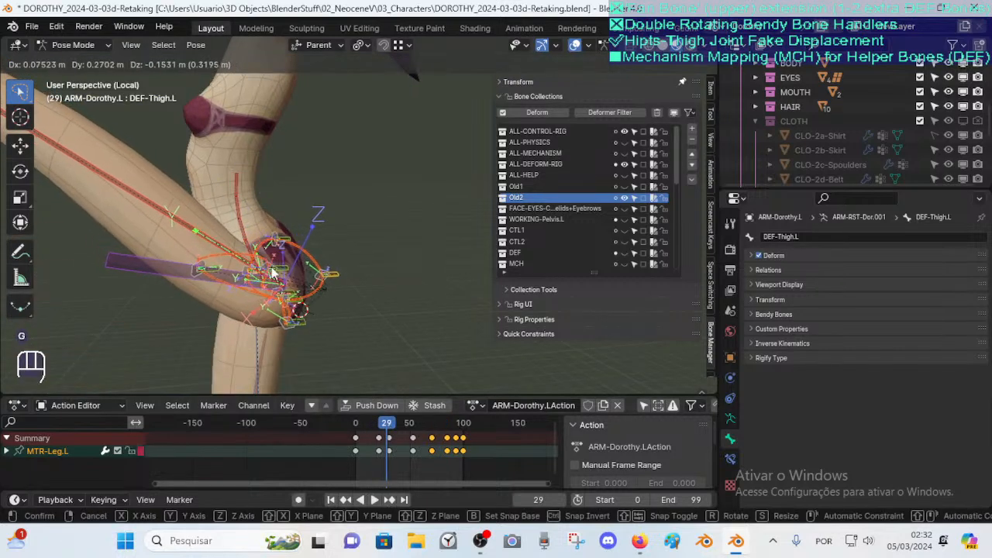
{"action": "key", "text": "Escape"}
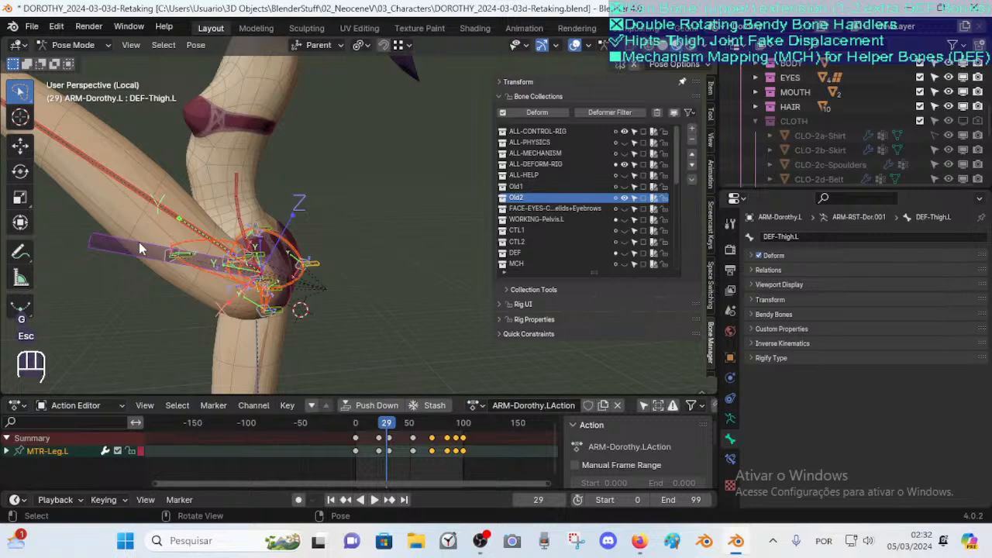
{"action": "double_click", "coordinate": [139, 242]}
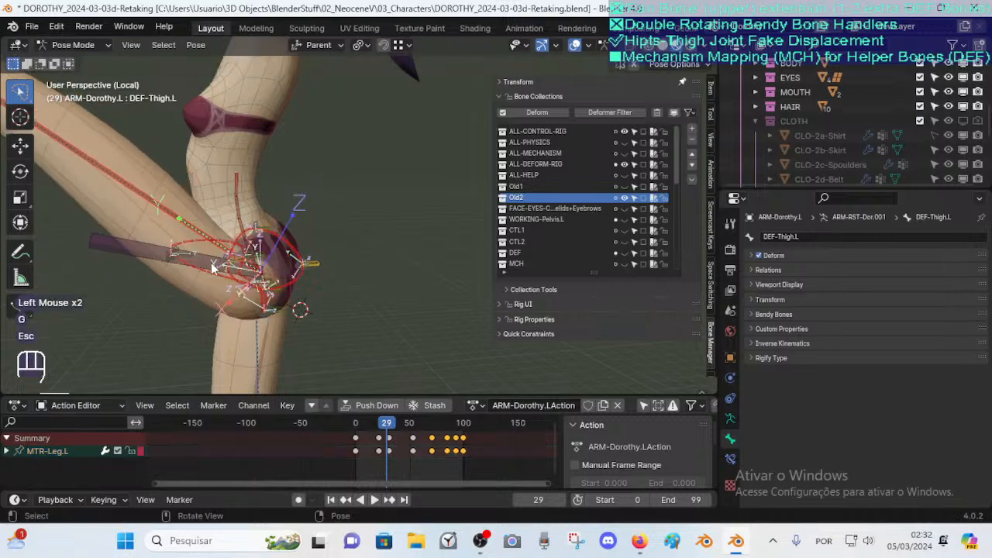
{"action": "left_click", "coordinate": [173, 211]}
{"action": "key", "text": "g"}
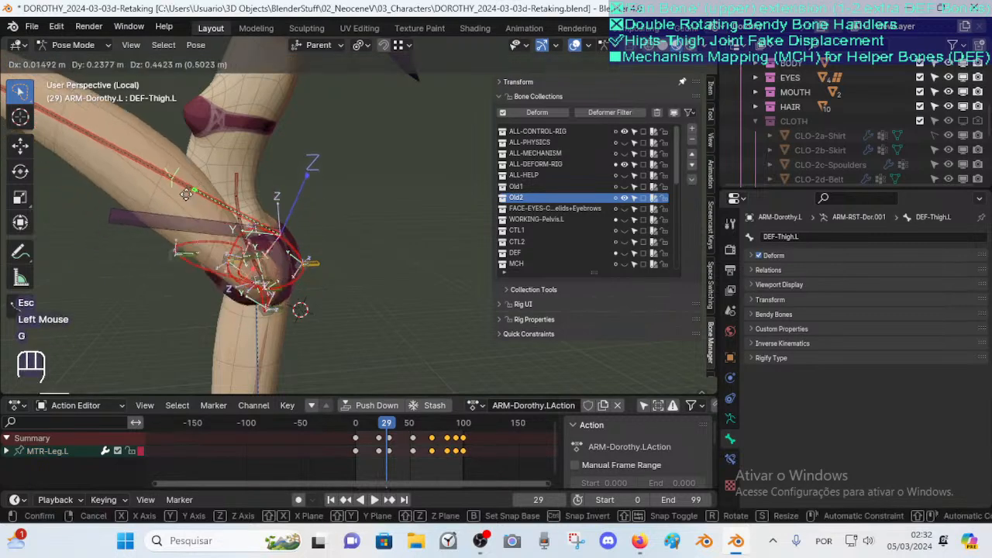
{"action": "key", "text": "Escape"}
Select the FAN-Thigh.L bone, test-grab it, then open its bone constraints to inspect the Copy Rotation setup
{"action": "left_click", "coordinate": [172, 246]}
{"action": "scroll", "coordinate": [172, 246], "scroll_direction": "up", "scroll_amount": 2}
{"action": "middle_click_drag", "start_coordinate": [201, 279], "coordinate": [300, 280]}
{"action": "left_click", "coordinate": [149, 254]}
{"action": "scroll", "coordinate": [149, 253], "scroll_direction": "up", "scroll_amount": 1}
{"action": "middle_click_drag", "start_coordinate": [188, 271], "coordinate": [240, 291], "text": "shift"}
{"action": "middle_click_drag", "start_coordinate": [305, 270], "coordinate": [316, 210]}
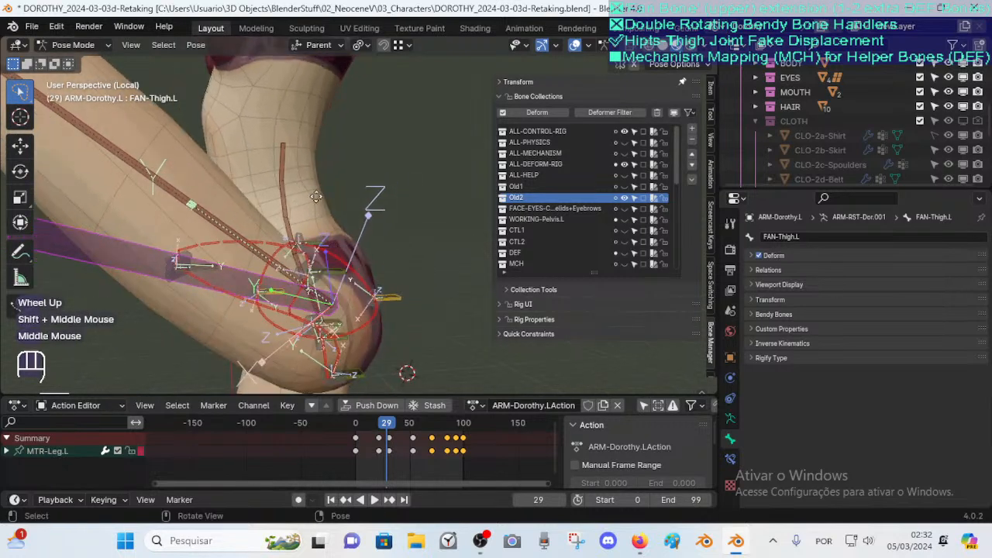
{"action": "key", "text": "g"}
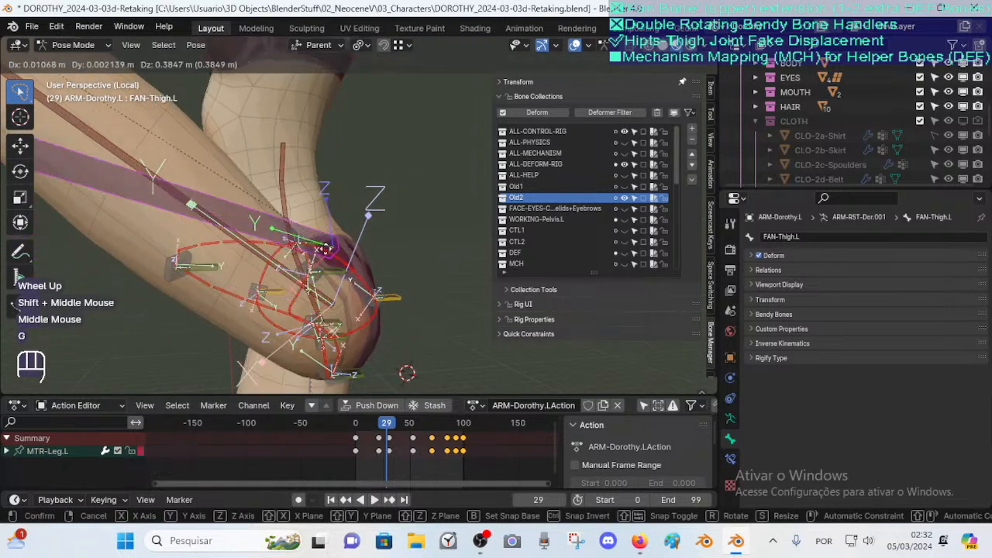
{"action": "key", "text": "Escape"}
{"action": "left_click", "coordinate": [730, 459]}
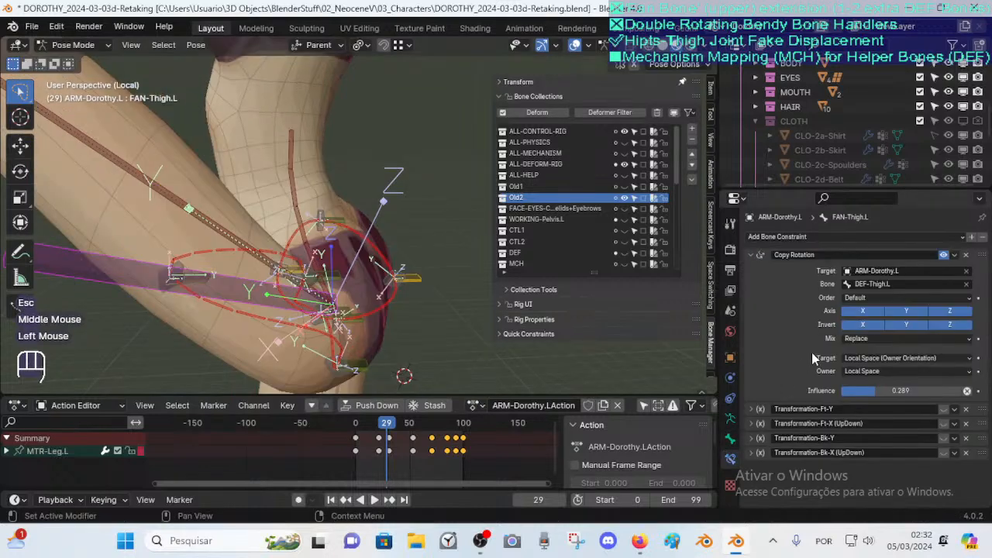
Collapse the Copy Rotation constraint, return to frame 0 and expand the FAN-Thigh.L transformation constraints to inspect them
{"action": "left_click", "coordinate": [751, 255]}
{"action": "left_click", "coordinate": [945, 311]}
{"action": "left_click", "coordinate": [944, 314]}
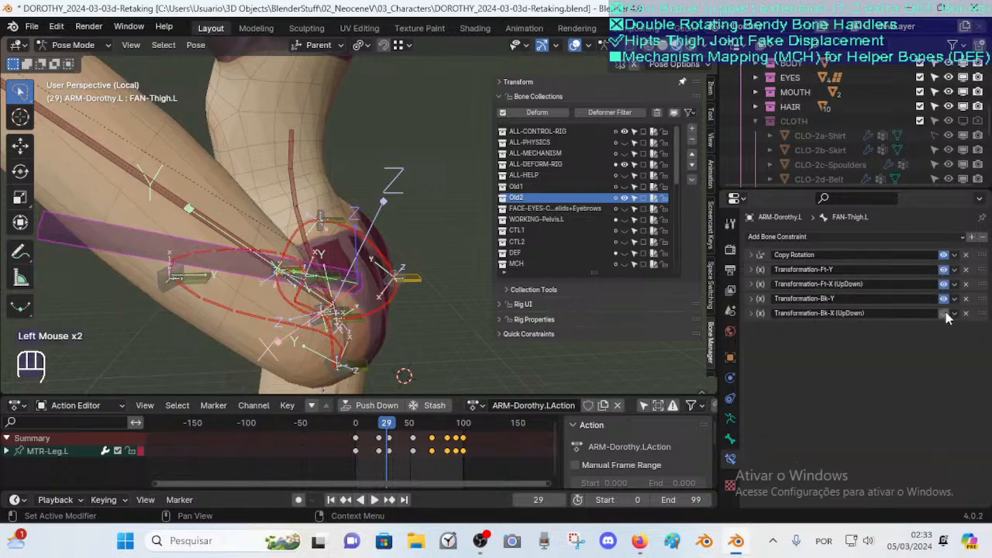
{"action": "middle_click_drag", "start_coordinate": [434, 313], "coordinate": [424, 322]}
{"action": "mouse_move", "coordinate": [357, 422]}
{"action": "left_mouse_down"}
{"action": "mouse_move", "coordinate": [400, 422]}
{"action": "mouse_move", "coordinate": [355, 423]}
{"action": "left_mouse_up"}
{"action": "left_click", "coordinate": [751, 313]}
{"action": "left_click", "coordinate": [751, 298]}
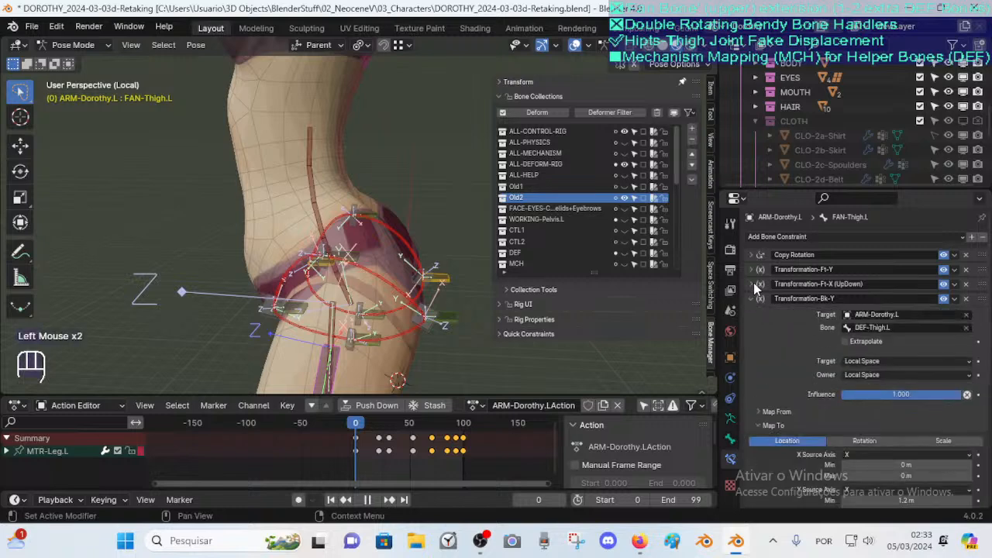
{"action": "left_click", "coordinate": [753, 284]}
{"action": "left_click", "coordinate": [753, 269]}
Examine the Map From rotation and Map To location ranges of the FAN-Thigh.L front and back transformation constraints
{"action": "scroll", "coordinate": [804, 342], "scroll_direction": "down", "scroll_amount": 7}
{"action": "scroll", "coordinate": [804, 342], "scroll_direction": "up", "scroll_amount": 6}
{"action": "scroll", "coordinate": [853, 302], "scroll_direction": "up", "scroll_amount": 3}
{"action": "scroll", "coordinate": [836, 302], "scroll_direction": "down", "scroll_amount": 2}
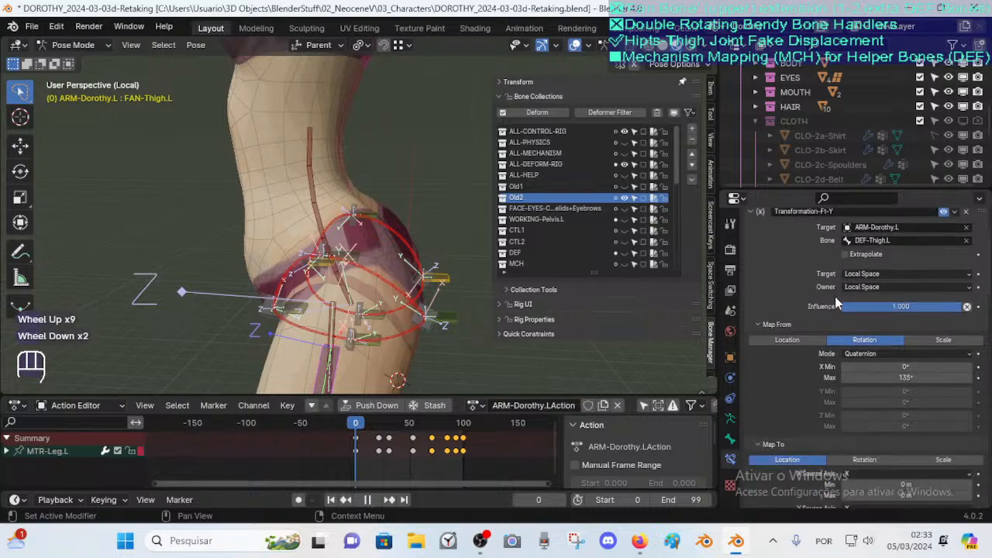
{"action": "scroll", "coordinate": [853, 310], "scroll_direction": "down", "scroll_amount": 1}
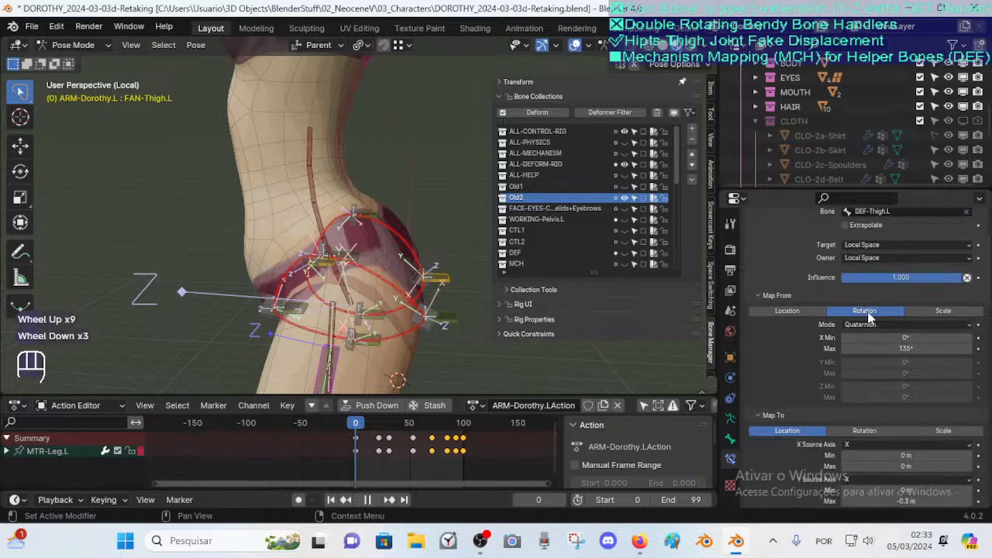
{"action": "scroll", "coordinate": [868, 318], "scroll_direction": "up", "scroll_amount": 2}
{"action": "scroll", "coordinate": [362, 307], "scroll_direction": "down", "scroll_amount": 1}
{"action": "middle_click_drag", "start_coordinate": [439, 314], "coordinate": [369, 304]}
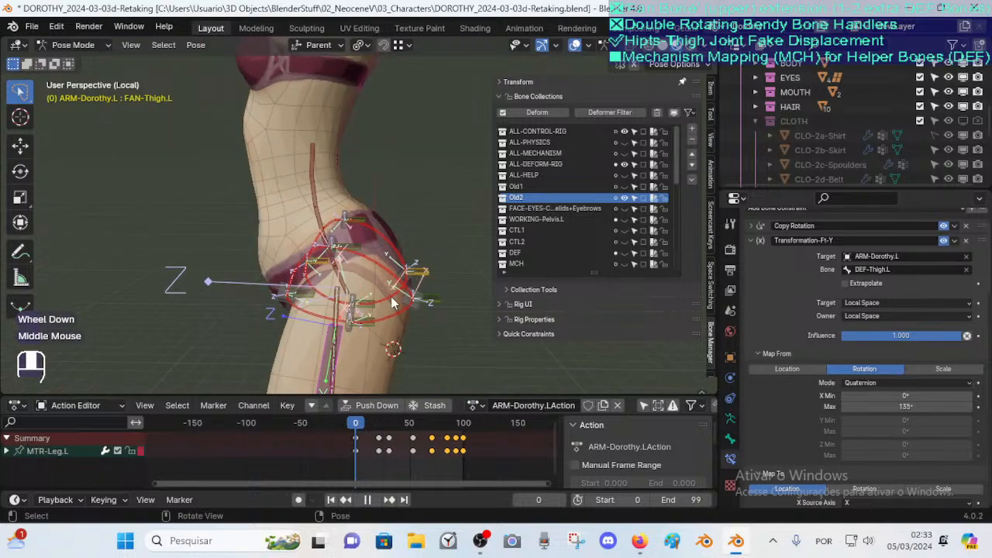
{"action": "scroll", "coordinate": [872, 341], "scroll_direction": "down", "scroll_amount": 1}
{"action": "scroll", "coordinate": [872, 342], "scroll_direction": "up", "scroll_amount": 1}
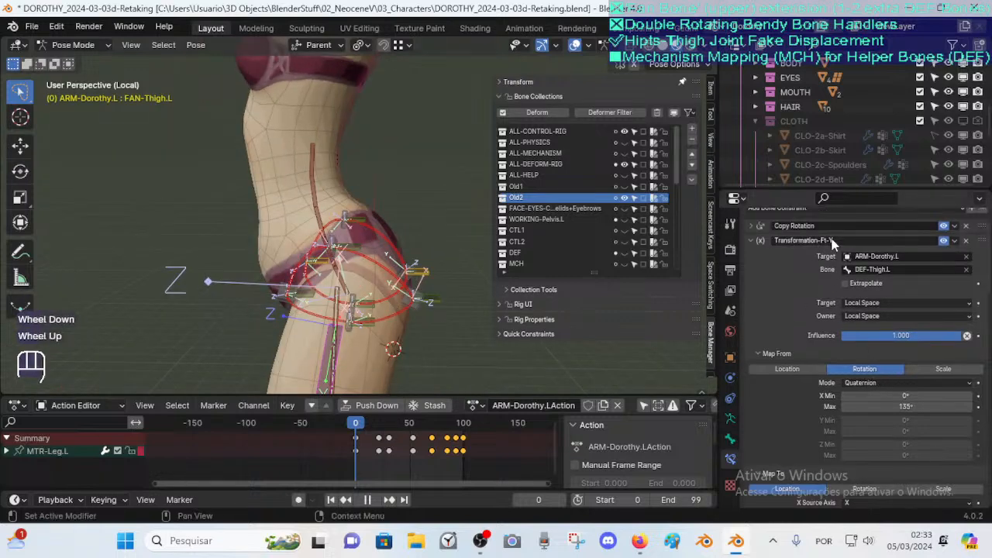
{"action": "left_click", "coordinate": [761, 240]}
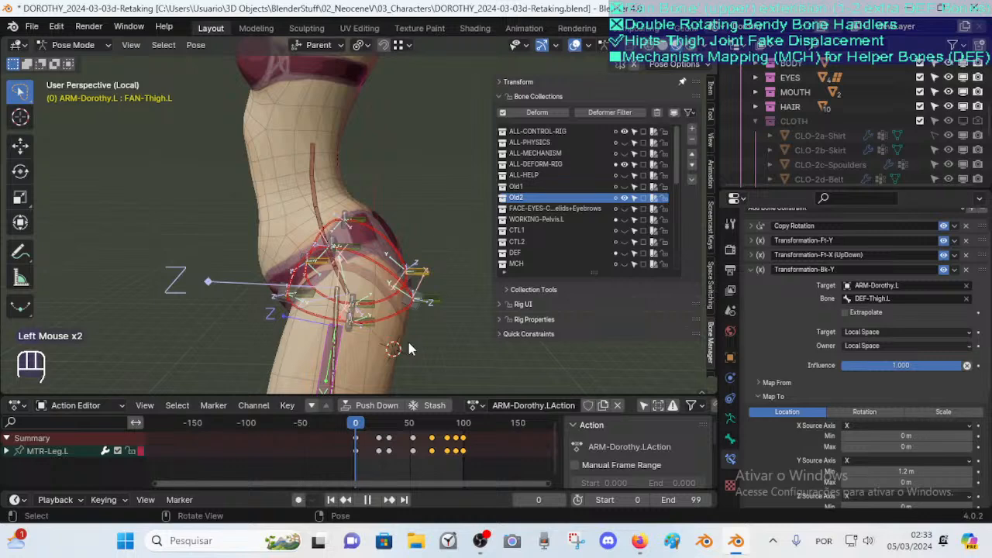
{"action": "middle_click_drag", "start_coordinate": [411, 349], "coordinate": [415, 290], "text": "shift"}
{"action": "left_click", "coordinate": [755, 383]}
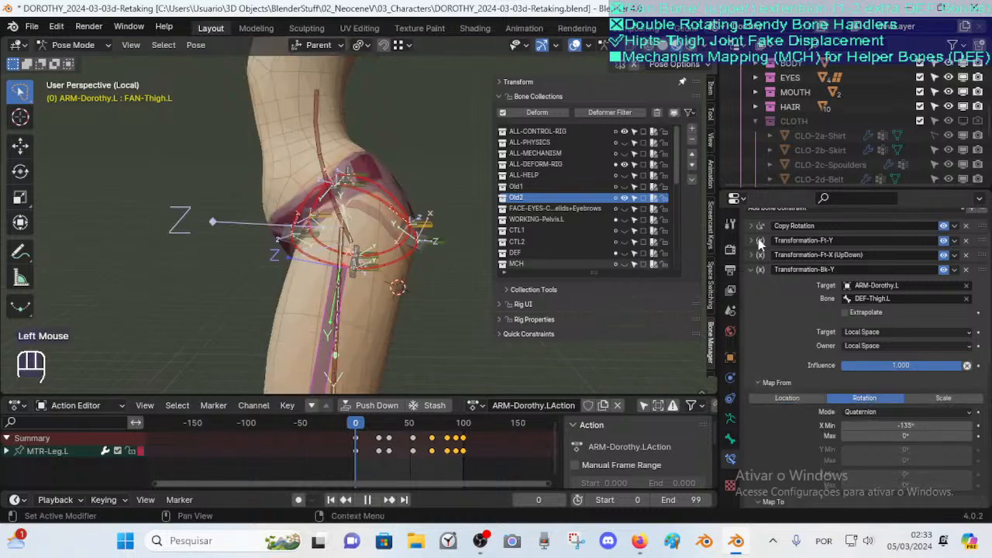
{"action": "left_click", "coordinate": [751, 254]}
{"action": "left_click", "coordinate": [765, 397]}
{"action": "scroll", "coordinate": [888, 420], "scroll_direction": "down", "scroll_amount": 2}
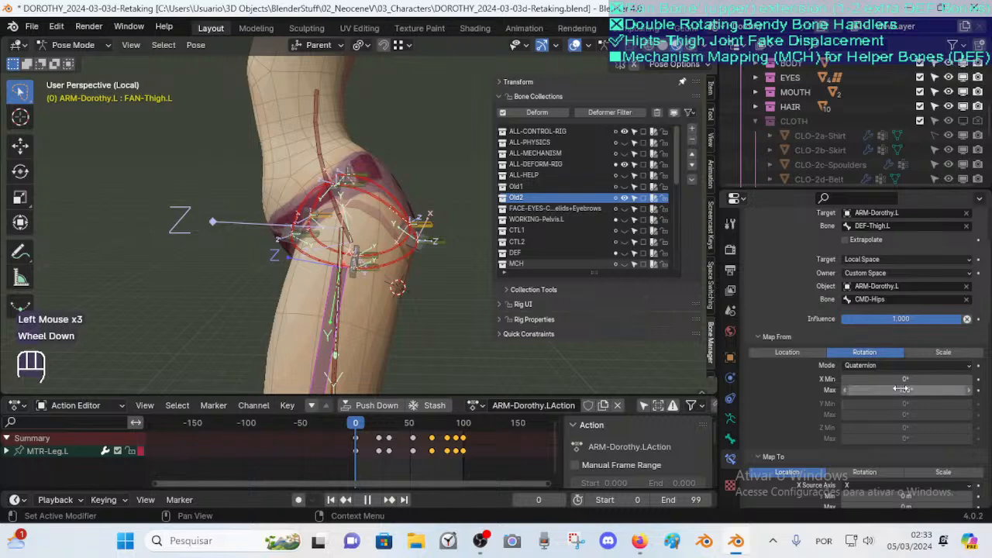
Select the DEF-Thigh.L bone and inspect it in Edit Mode before returning to Pose Mode
{"action": "middle_click_drag", "start_coordinate": [405, 311], "coordinate": [403, 271], "text": "shift"}
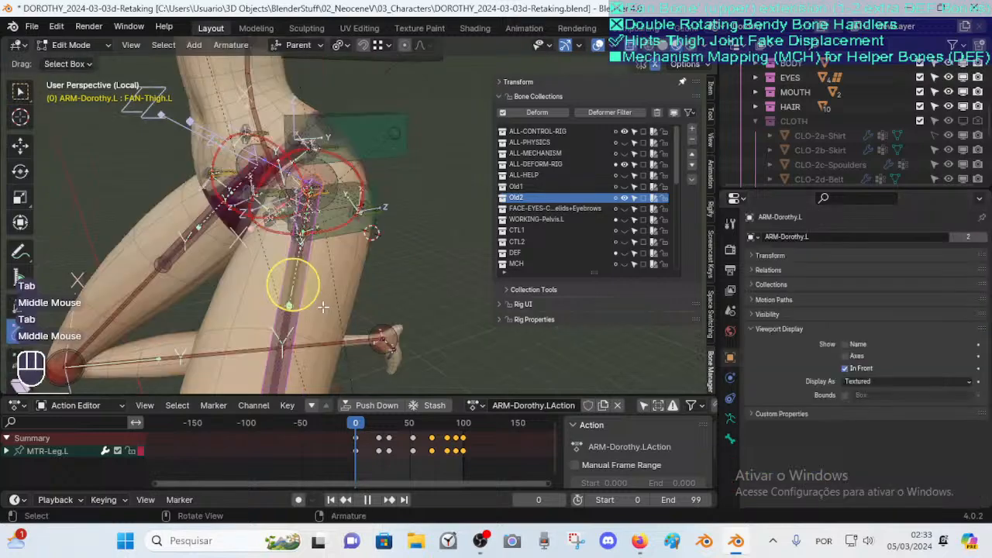
{"action": "key", "text": "alt+a"}
{"action": "middle_click_drag", "start_coordinate": [334, 248], "coordinate": [348, 194], "text": "shift"}
{"action": "left_click", "coordinate": [285, 344]}
{"action": "middle_click_drag", "start_coordinate": [287, 343], "coordinate": [353, 267]}
{"action": "scroll", "coordinate": [341, 311], "scroll_direction": "down", "scroll_amount": 1}
{"action": "scroll", "coordinate": [353, 268], "scroll_direction": "down", "scroll_amount": 1}
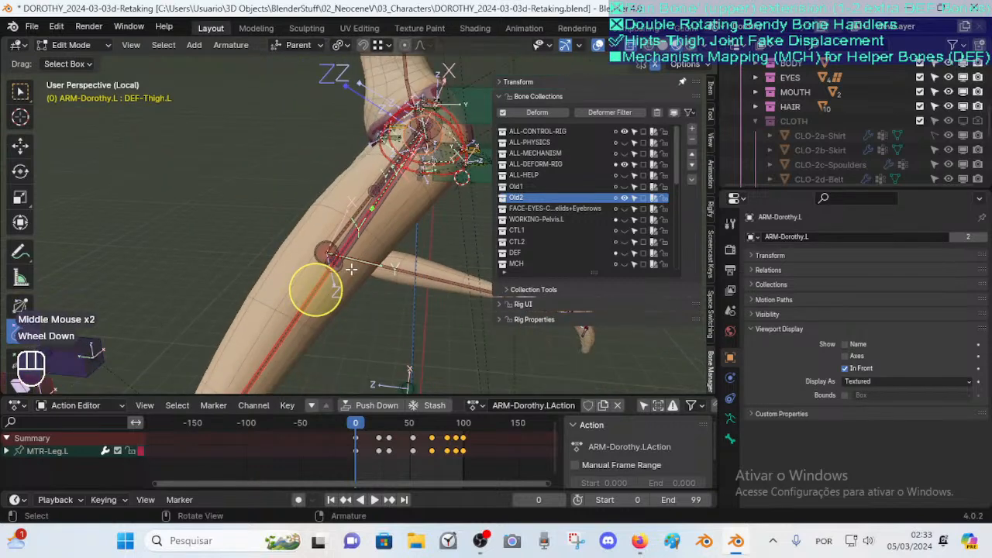
{"action": "scroll", "coordinate": [352, 269], "scroll_direction": "down", "scroll_amount": 2}
{"action": "key", "text": "Tab"}
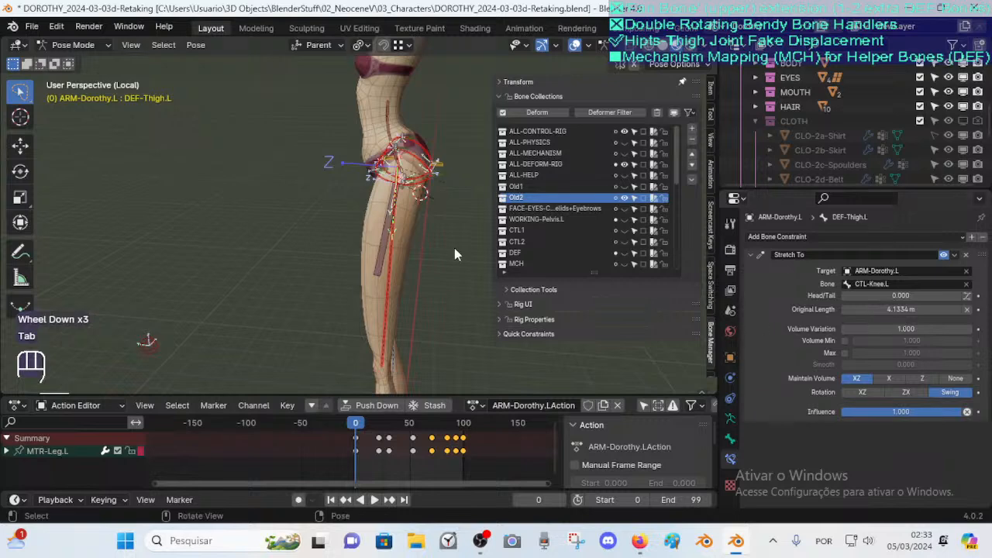
Select the FAN-Thigh.L bone and scrub the timeline to frame 18 to check the bent-leg pose
{"action": "left_click", "coordinate": [383, 244]}
{"action": "scroll", "coordinate": [895, 431], "scroll_direction": "down", "scroll_amount": 1}
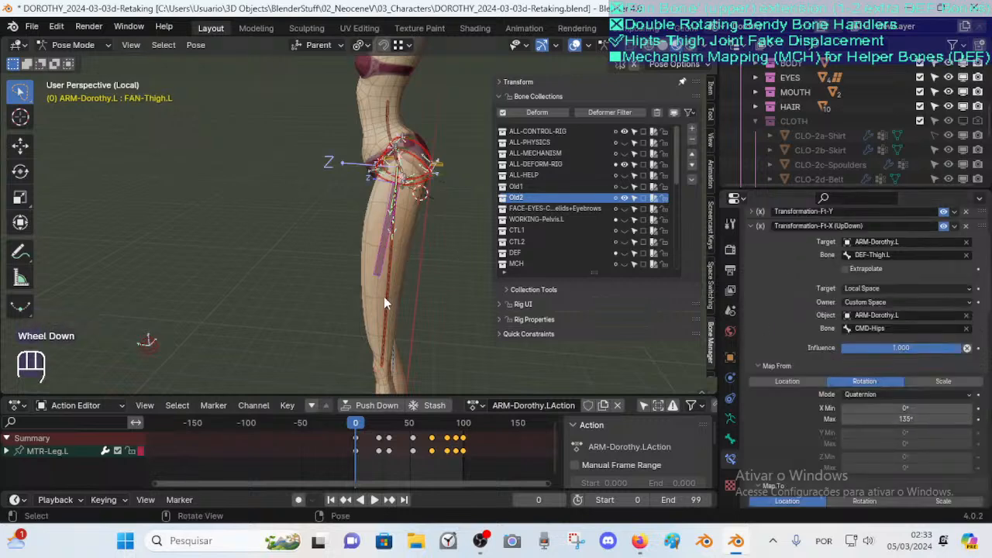
{"action": "scroll", "coordinate": [384, 310], "scroll_direction": "down", "scroll_amount": 1}
{"action": "left_click_drag", "start_coordinate": [351, 426], "coordinate": [375, 431]}
{"action": "key", "text": "Tab"}
{"action": "key", "text": "Tab"}
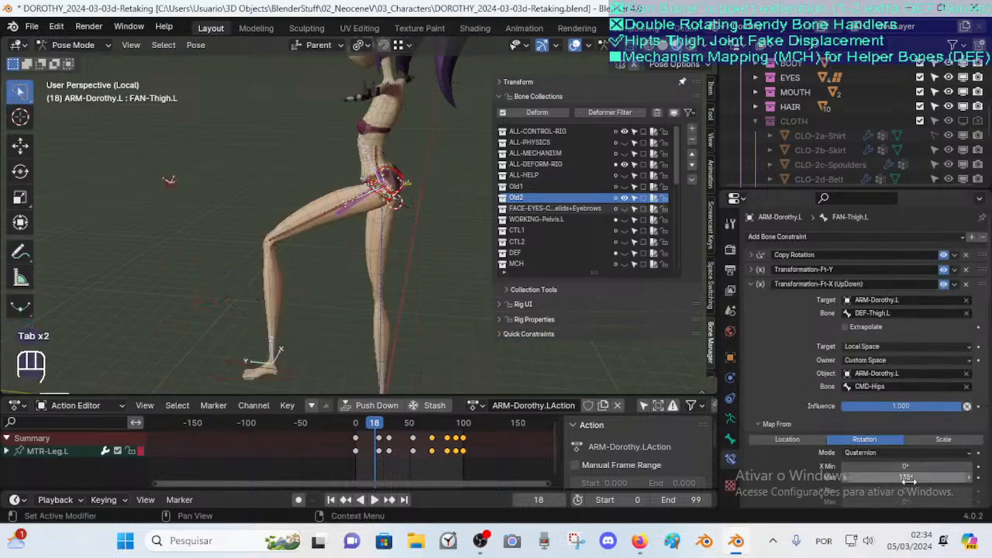
Select the MTR-Leg.L bone, toggle Edit Mode briefly, then reselect FAN-Thigh.L and review its constraints
{"action": "left_click", "coordinate": [230, 365]}
{"action": "key", "text": "Tab"}
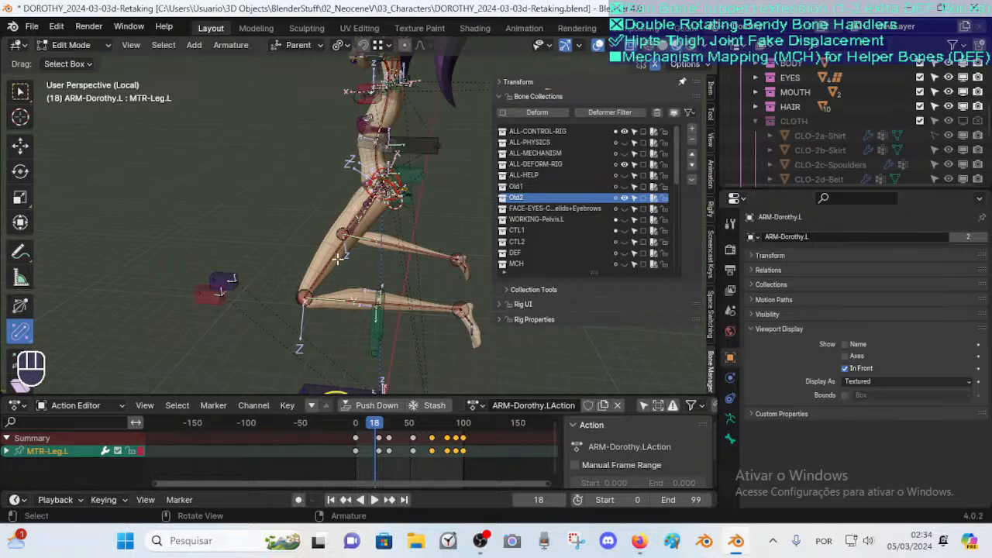
{"action": "key", "text": "Tab"}
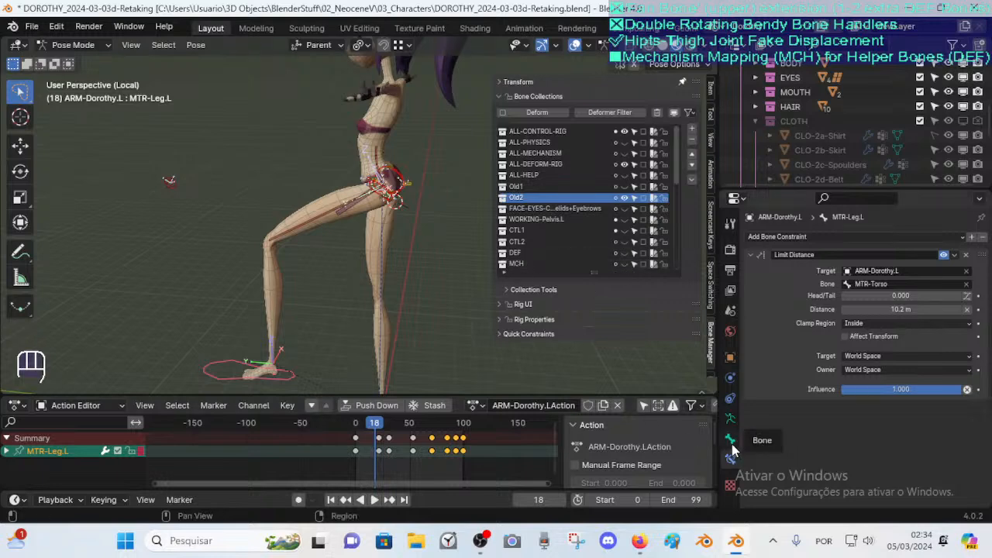
{"action": "triple_click", "coordinate": [343, 222]}
{"action": "left_click", "coordinate": [346, 217]}
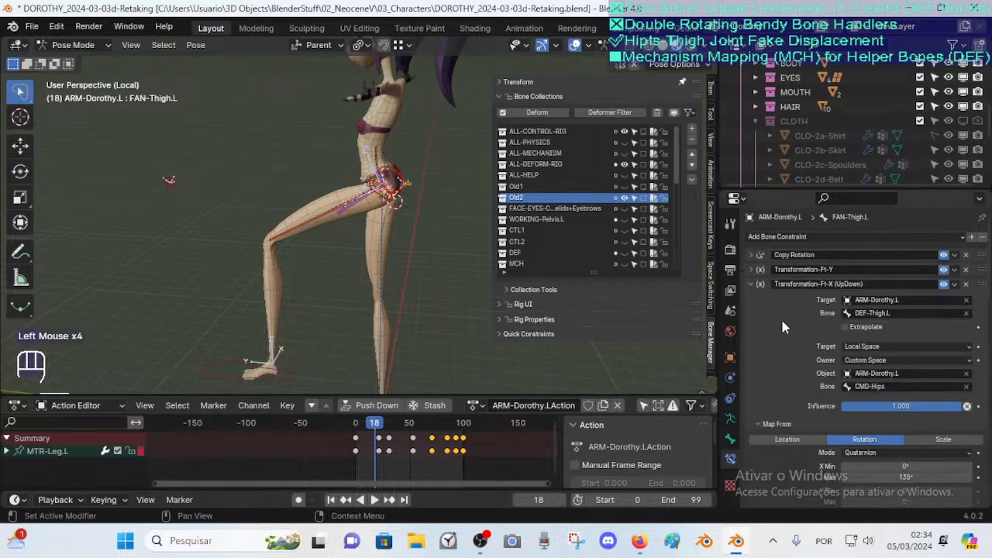
{"action": "scroll", "coordinate": [781, 320], "scroll_direction": "down", "scroll_amount": 4}
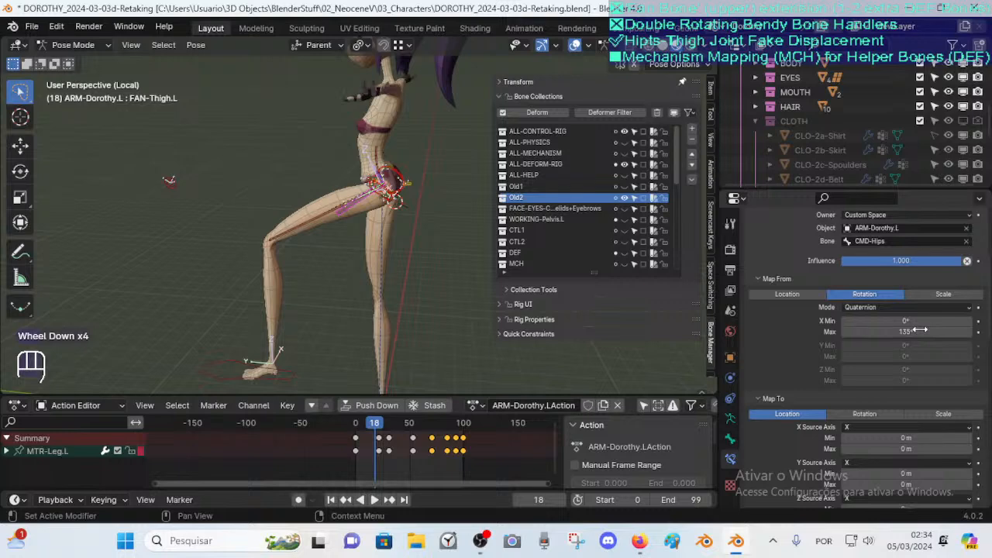
{"action": "scroll", "coordinate": [871, 314], "scroll_direction": "up", "scroll_amount": 2}
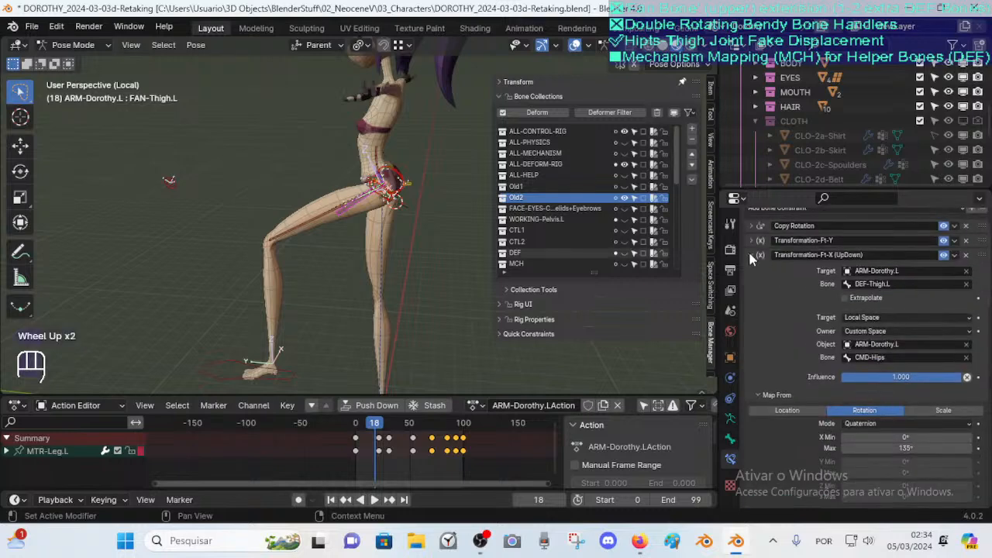
Disable the Transformation-Bk-Y and Transformation-Bk-X (UpDown) constraints on the FAN-Thigh.L bone
{"action": "left_click", "coordinate": [750, 254]}
{"action": "left_click", "coordinate": [749, 313]}
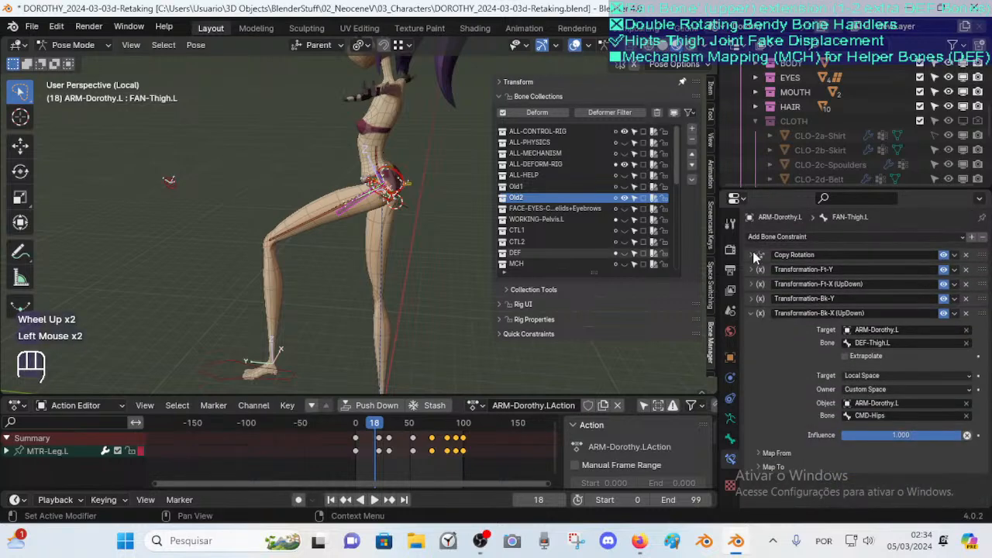
{"action": "left_click", "coordinate": [748, 311]}
{"action": "left_click", "coordinate": [943, 314]}
{"action": "left_click", "coordinate": [944, 299]}
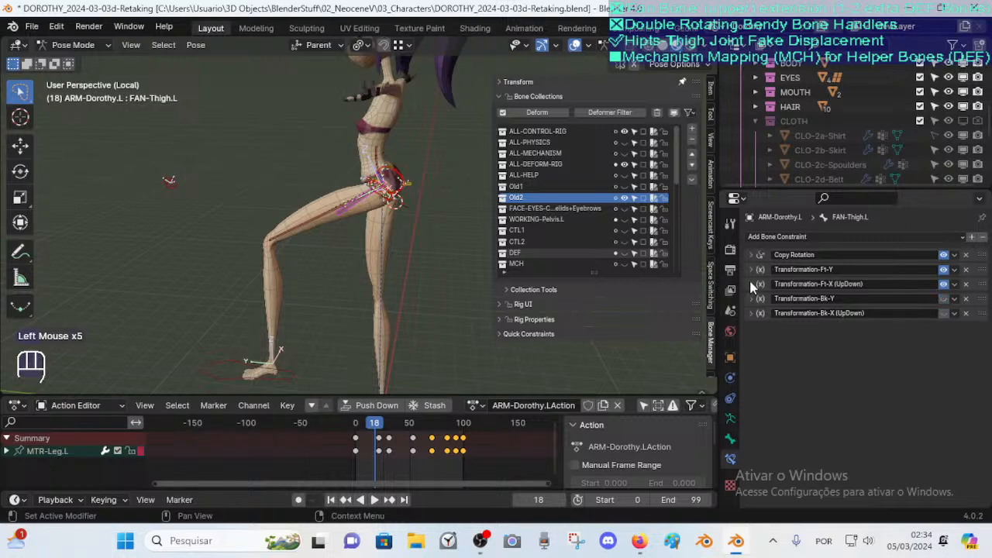
Expand the Transformation-Ft-Y constraint and test-grab the FAN-Thigh.L bone, cancelling the move
{"action": "left_click", "coordinate": [750, 270]}
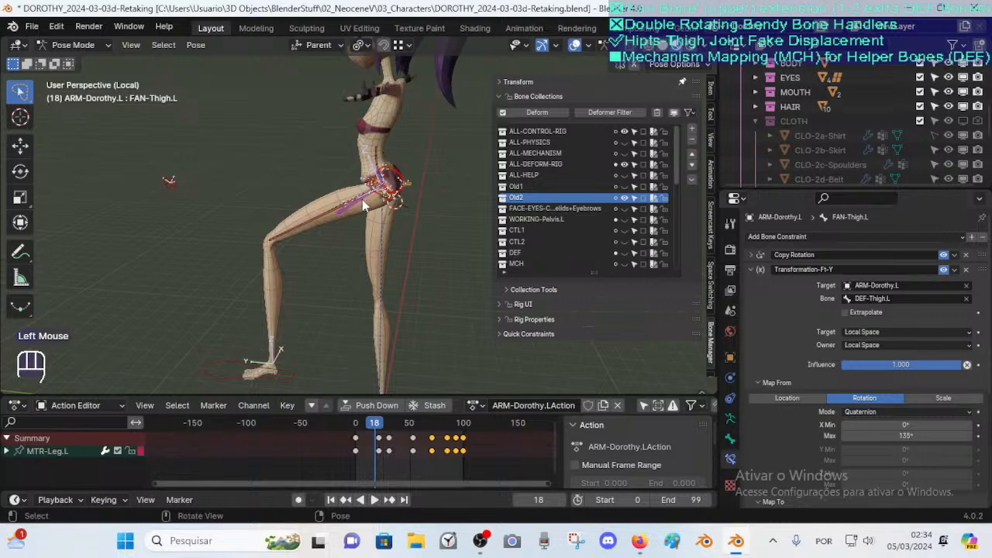
{"action": "scroll", "coordinate": [364, 205], "scroll_direction": "up", "scroll_amount": 3}
{"action": "key", "text": "g"}
{"action": "key", "text": "Escape"}
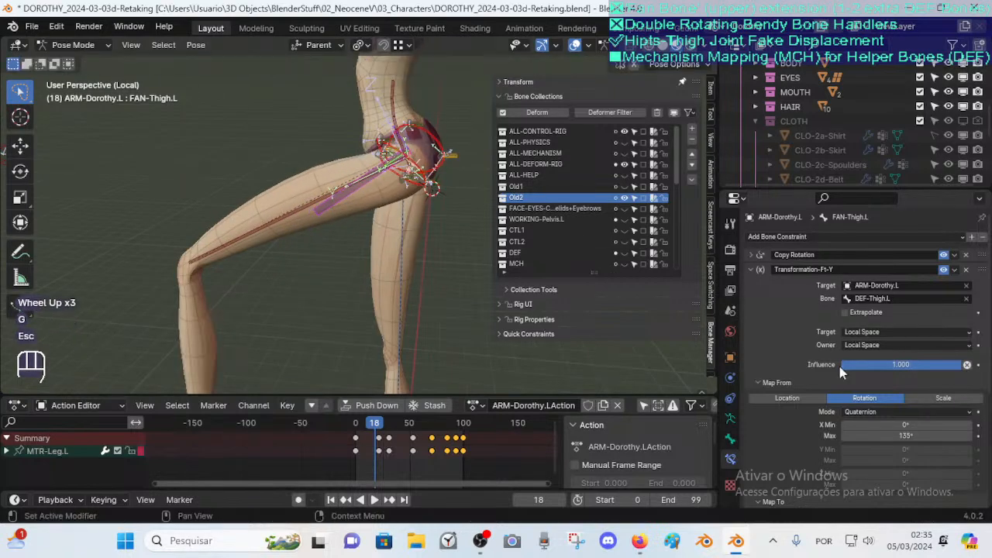
{"action": "left_click", "coordinate": [751, 383]}
{"action": "scroll", "coordinate": [792, 368], "scroll_direction": "down", "scroll_amount": 3}
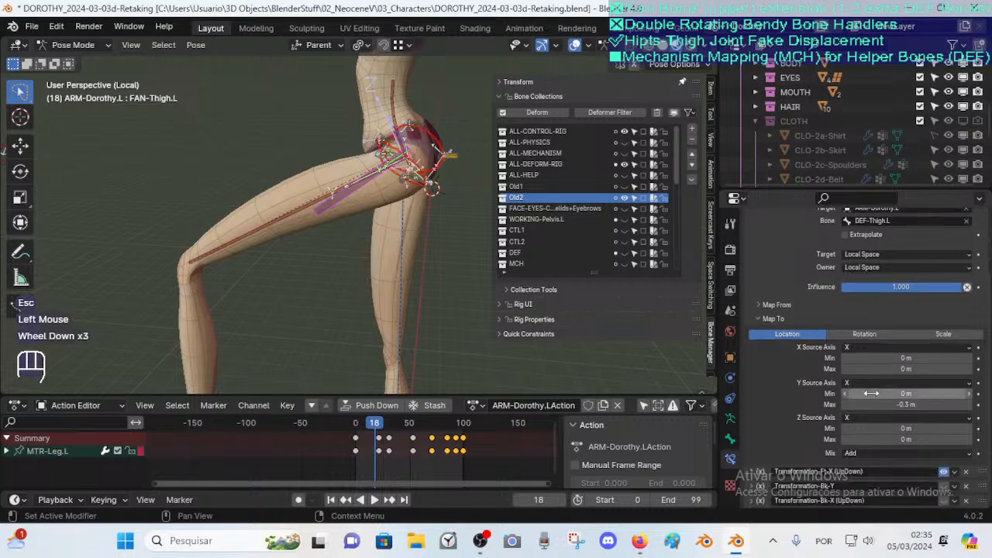
Open the Transformation-Ft-Y Mix options without changing them and test-grab the bone again, cancelling
{"action": "left_click", "coordinate": [852, 454]}
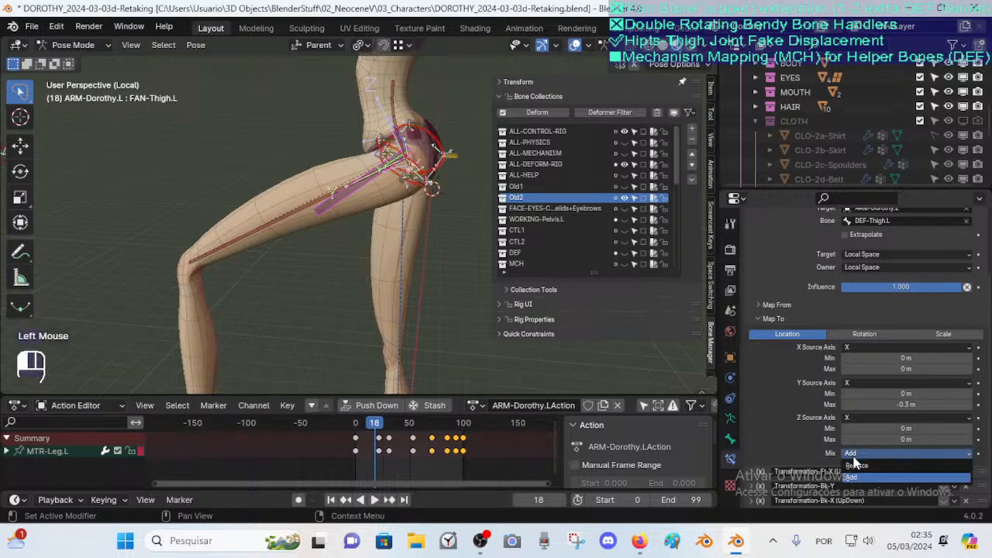
{"action": "key", "text": "g"}
{"action": "key", "text": "Escape"}
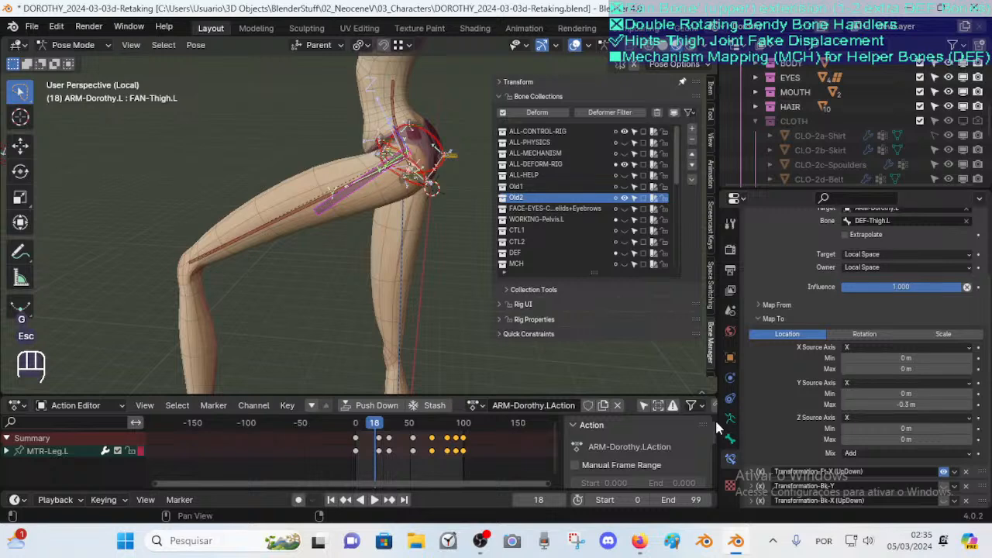
{"action": "key", "text": "g"}
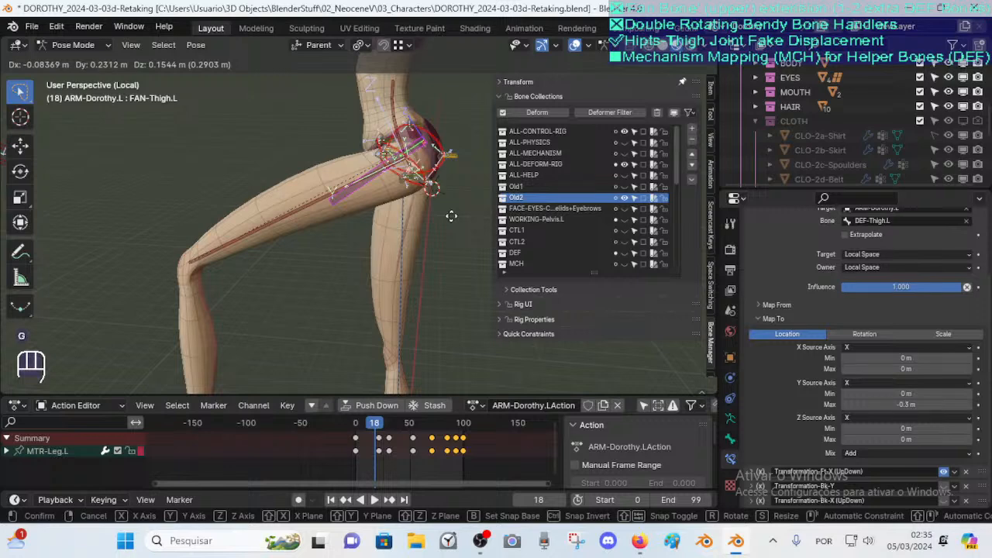
{"action": "key", "text": "Escape"}
Orbit around the hip, test-grab the FAN-Thigh.L bone once more and expand the Ft-Y Map From settings
{"action": "key", "text": "alt+q"}
{"action": "key", "text": "alt+q"}
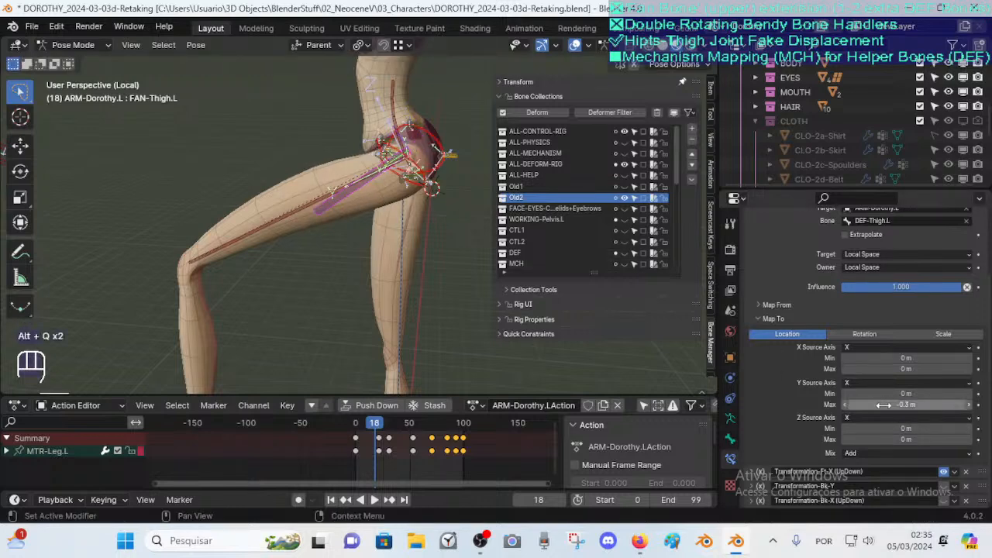
{"action": "middle_click_drag", "start_coordinate": [435, 178], "coordinate": [454, 151]}
{"action": "key", "text": "g"}
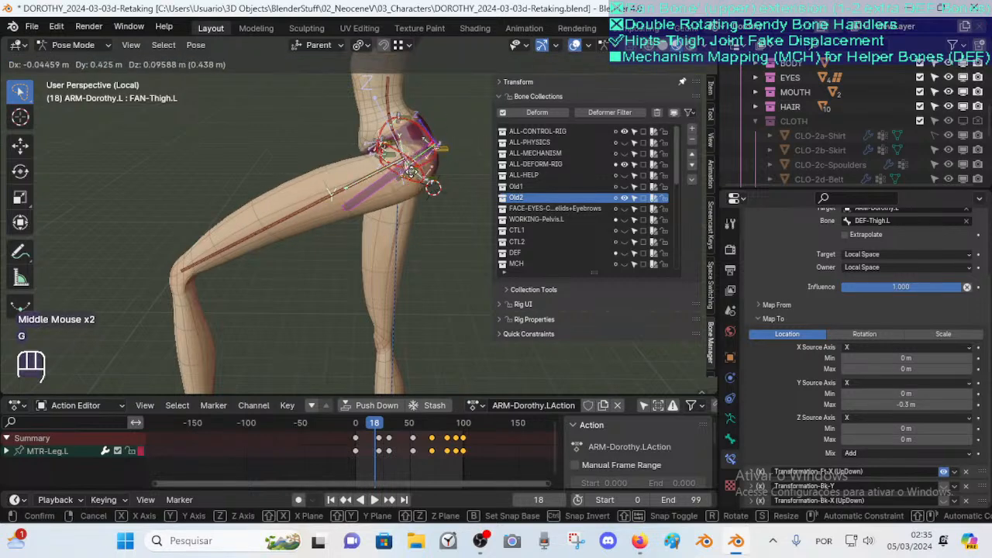
{"action": "key", "text": "Escape"}
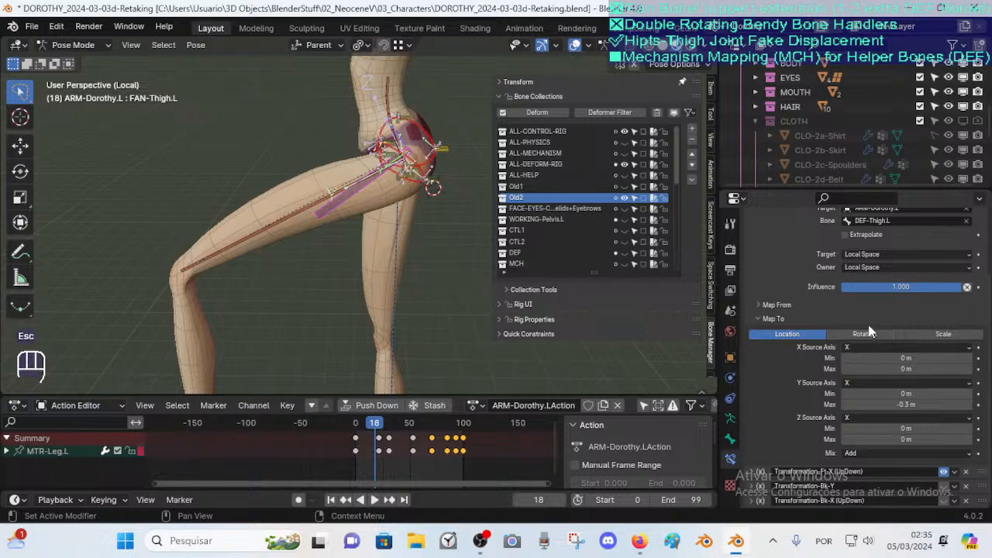
{"action": "scroll", "coordinate": [870, 318], "scroll_direction": "up", "scroll_amount": 1}
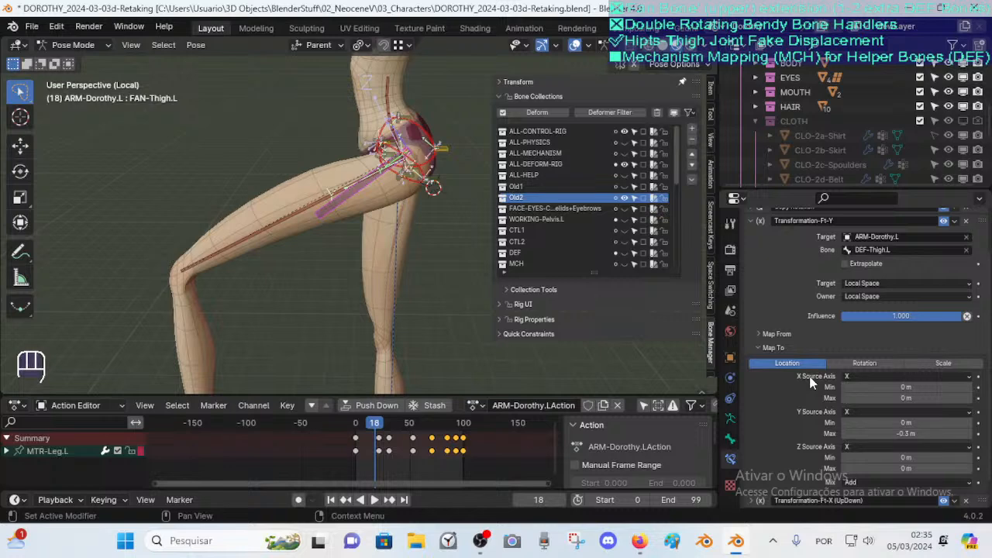
{"action": "left_click", "coordinate": [777, 334]}
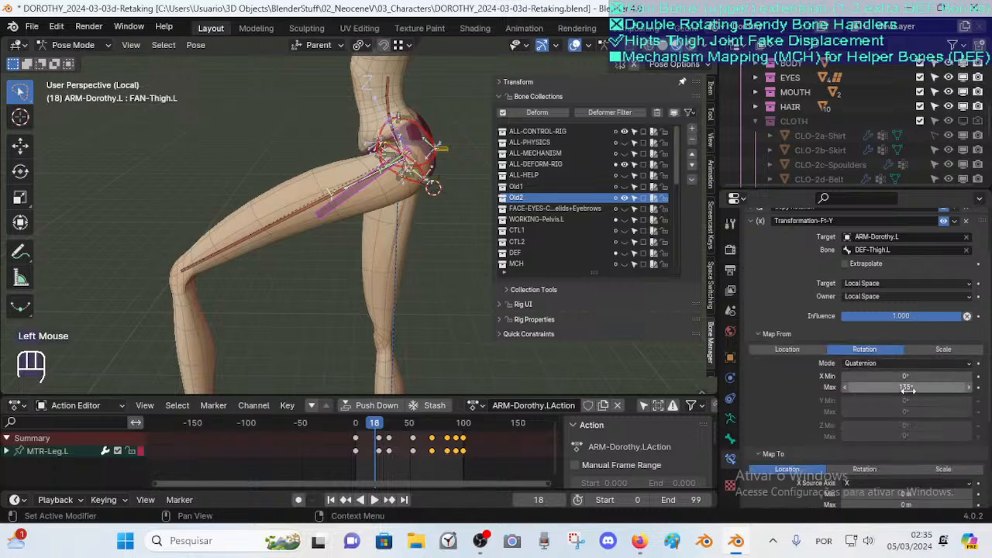
Select the DEF-Thigh.L bone and open its Transform panel in the sidebar
{"action": "left_click", "coordinate": [307, 197]}
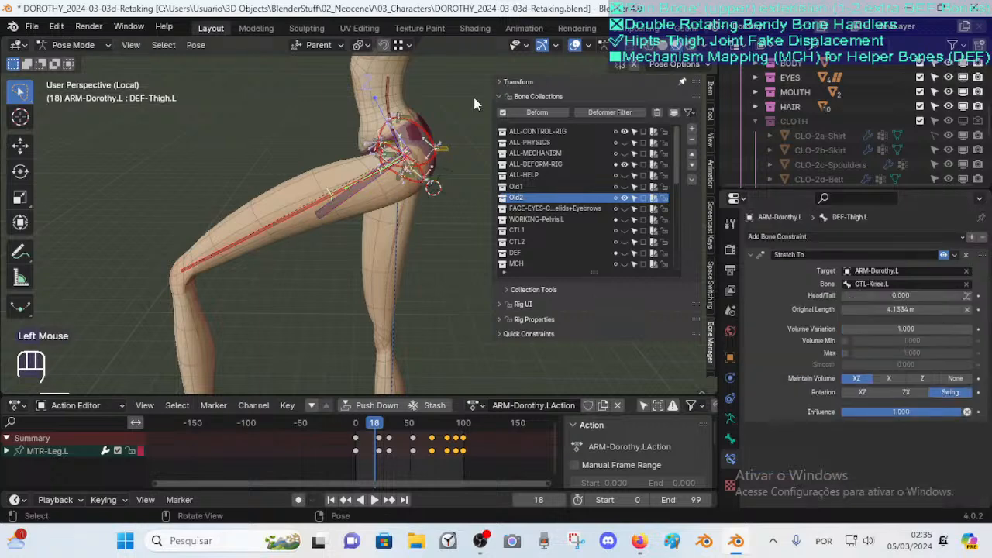
{"action": "left_click", "coordinate": [508, 84]}
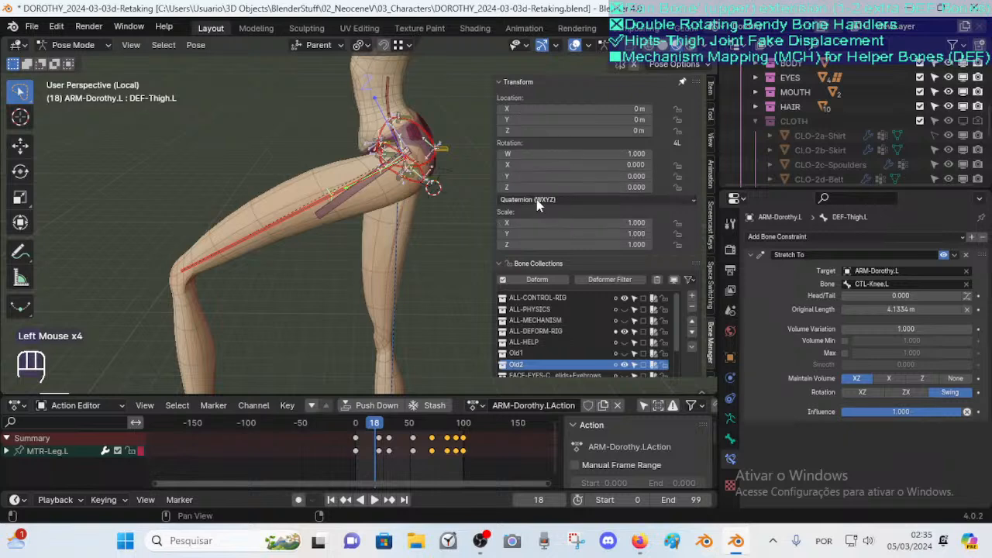
{"action": "left_click", "coordinate": [319, 200]}
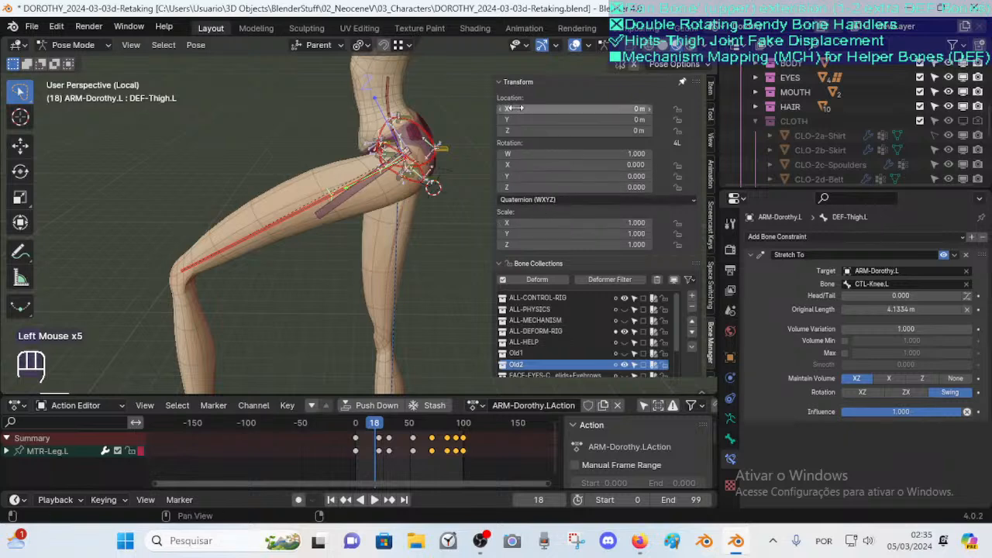
Select the FAN-Thigh.L bone and review the Map From and Map To settings of its Transformation-Ft-Y constraint
{"action": "left_click", "coordinate": [501, 81]}
{"action": "left_click", "coordinate": [355, 201]}
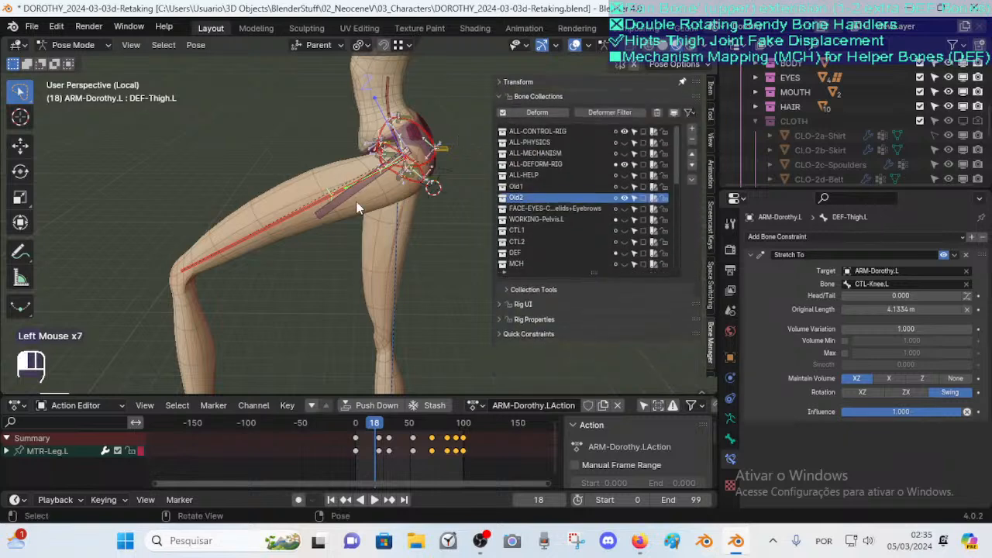
{"action": "scroll", "coordinate": [856, 385], "scroll_direction": "down", "scroll_amount": 5}
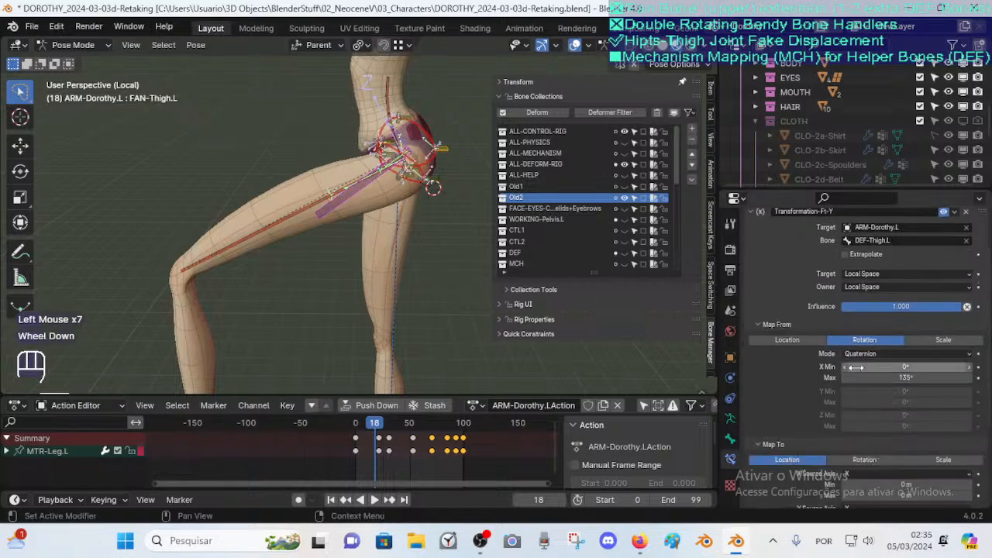
{"action": "scroll", "coordinate": [861, 380], "scroll_direction": "down", "scroll_amount": 2}
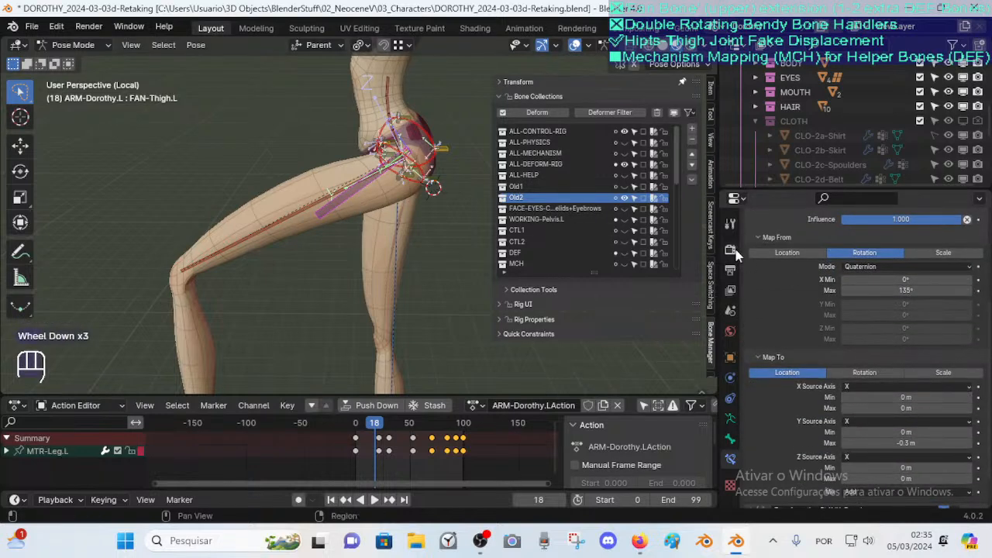
{"action": "left_click", "coordinate": [757, 236]}
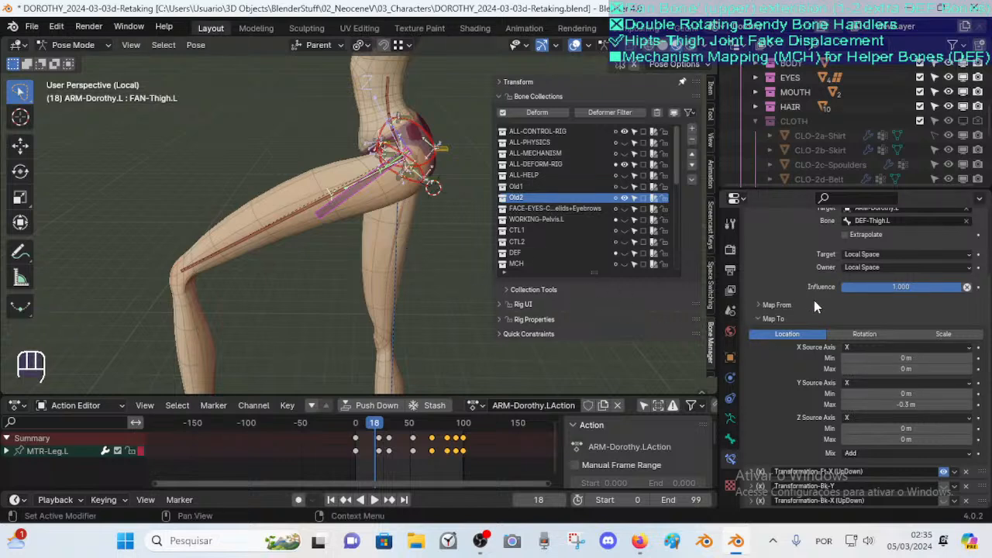
{"action": "left_click", "coordinate": [757, 303]}
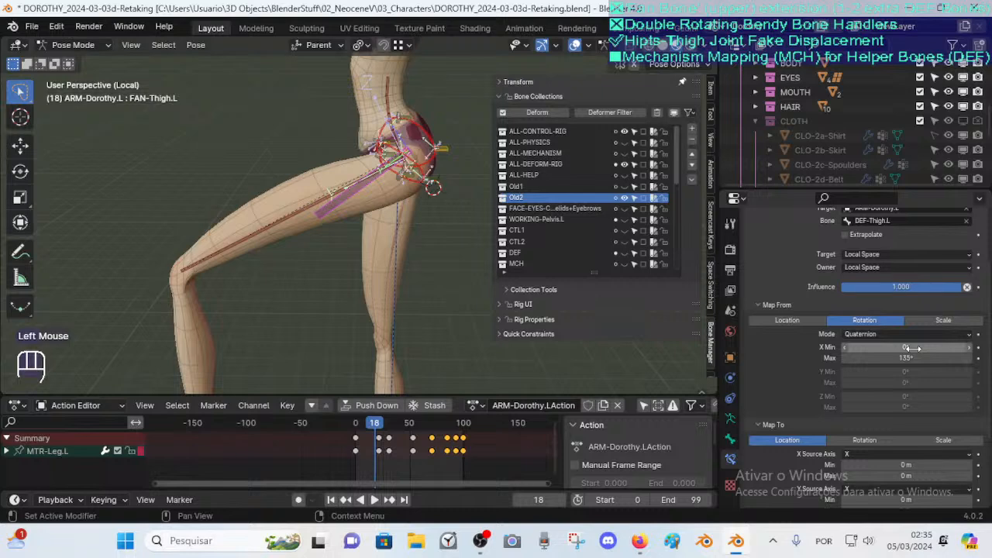
Switch between Edit Mode and Pose Mode to compare the hip bones' rest positions with the posed leg
{"action": "scroll", "coordinate": [386, 262], "scroll_direction": "down", "scroll_amount": 2}
{"action": "key", "text": "Tab"}
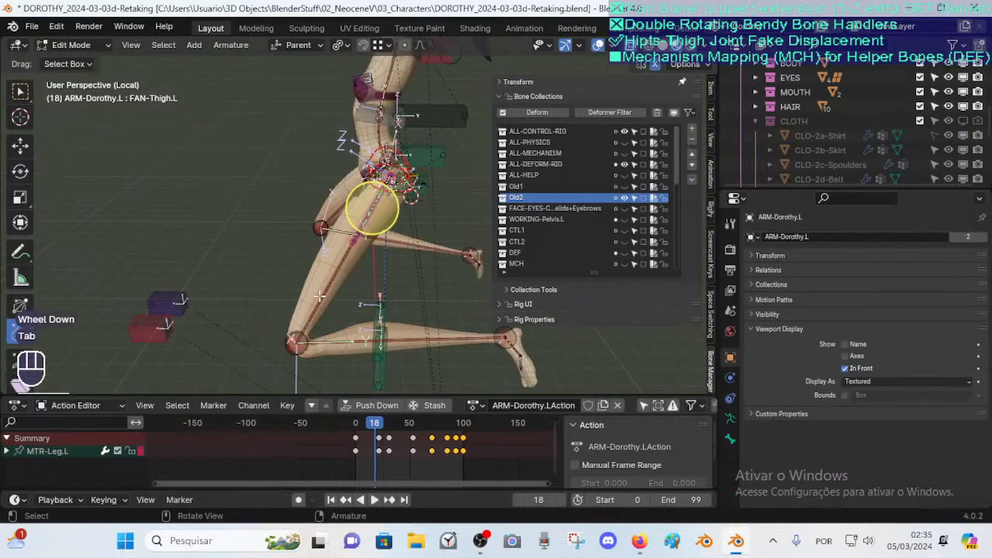
{"action": "key", "text": "Tab"}
{"action": "key", "text": "Tab"}
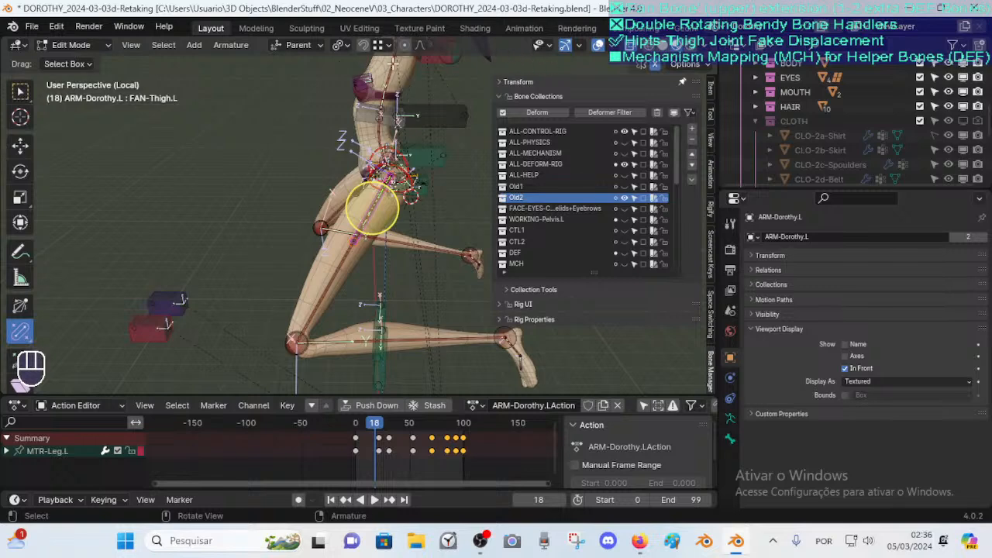
{"action": "key", "text": "Tab"}
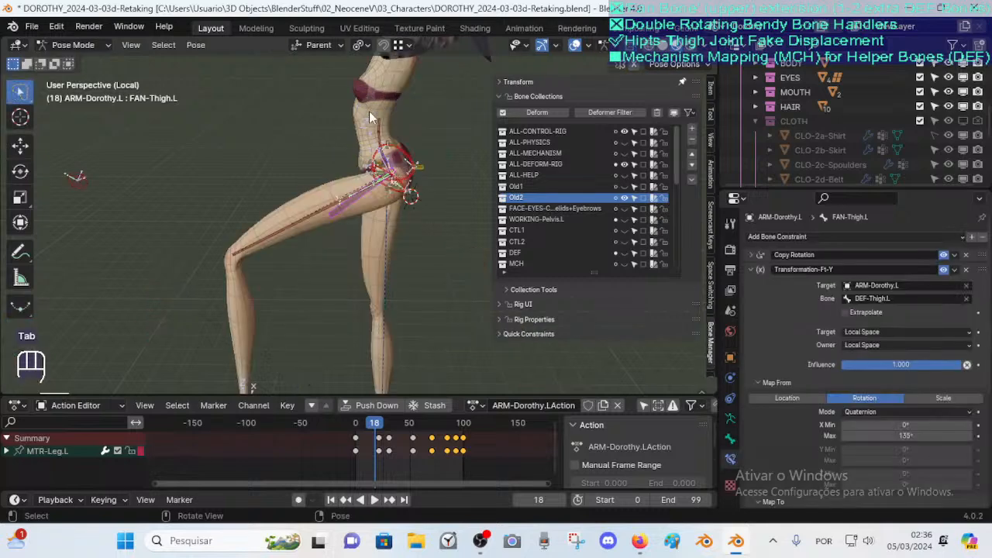
{"action": "scroll", "coordinate": [357, 182], "scroll_direction": "up", "scroll_amount": 2}
{"action": "key", "text": "Tab"}
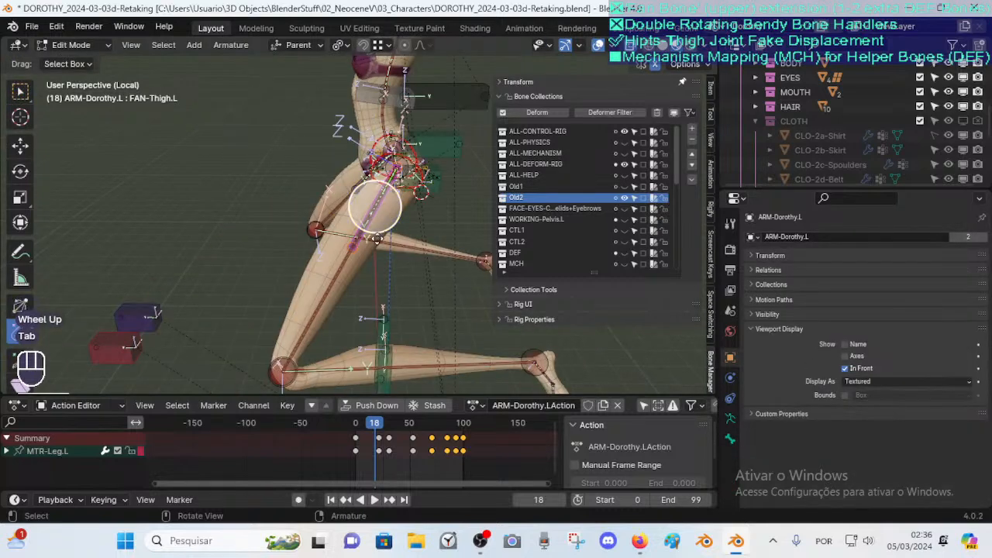
{"action": "key", "text": "Tab"}
Expand the Transformation-Bk-Y constraint on FAN-Thigh.L and inspect its Map From rotation range
{"action": "scroll", "coordinate": [311, 305], "scroll_direction": "down", "scroll_amount": 2}
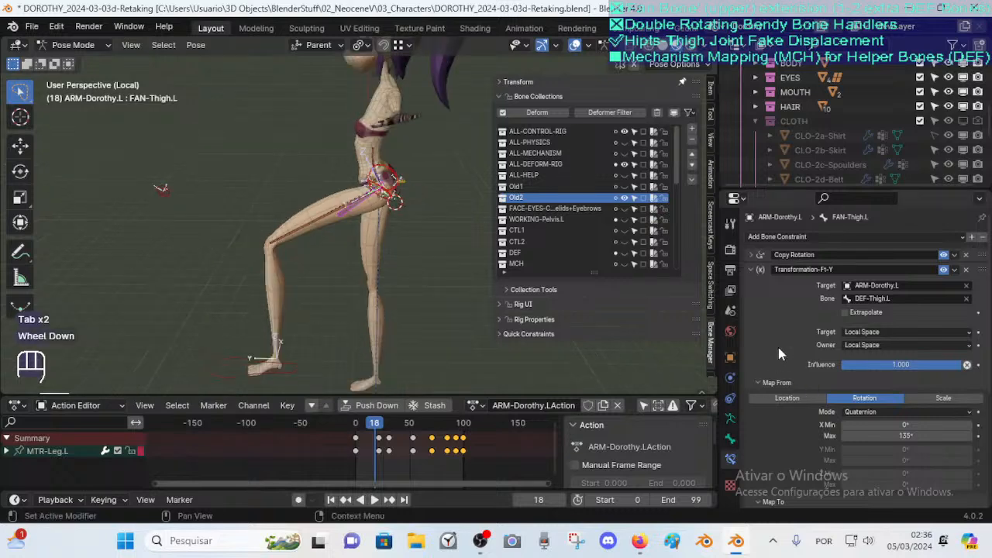
{"action": "left_click", "coordinate": [751, 269]}
{"action": "left_click", "coordinate": [751, 298]}
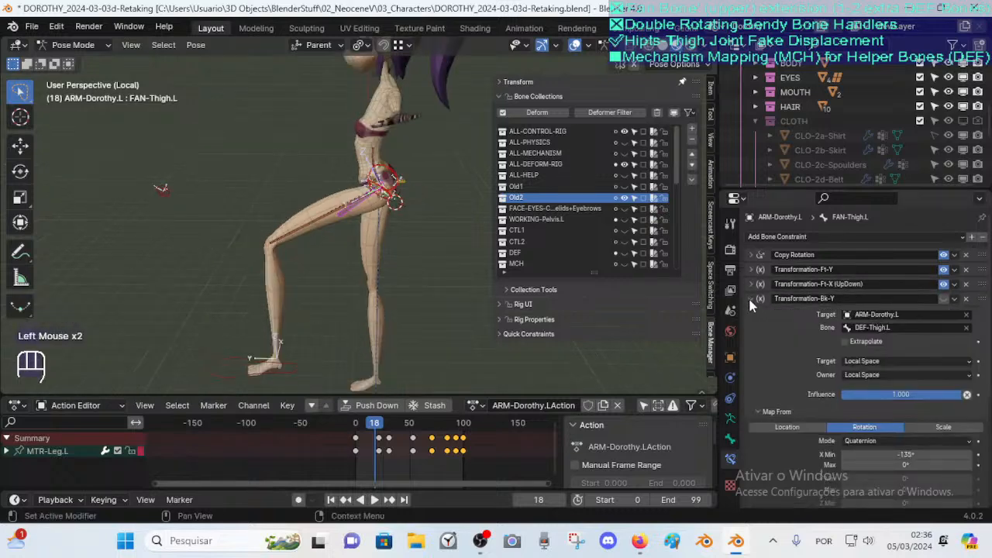
{"action": "scroll", "coordinate": [764, 383], "scroll_direction": "down", "scroll_amount": 2}
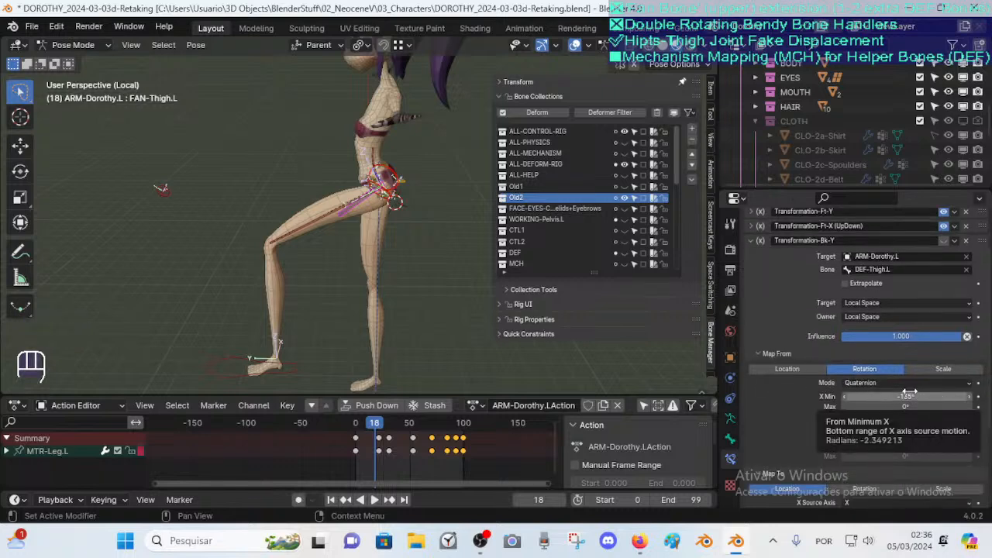
Toggle Edit Mode briefly, play the leg animation and scrub the timeline back to frame 6
{"action": "key", "text": "Tab"}
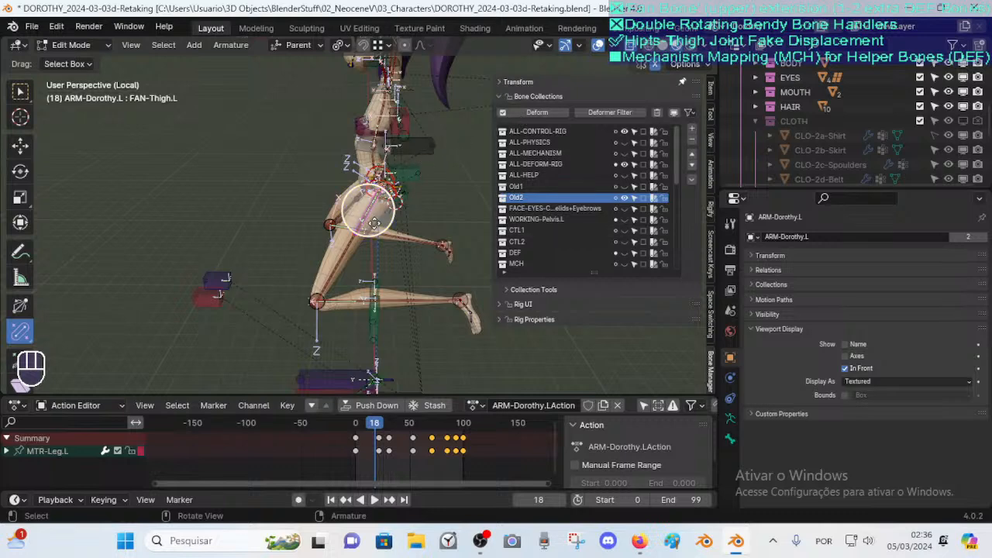
{"action": "key", "text": "Tab"}
{"action": "left_click", "coordinate": [431, 439]}
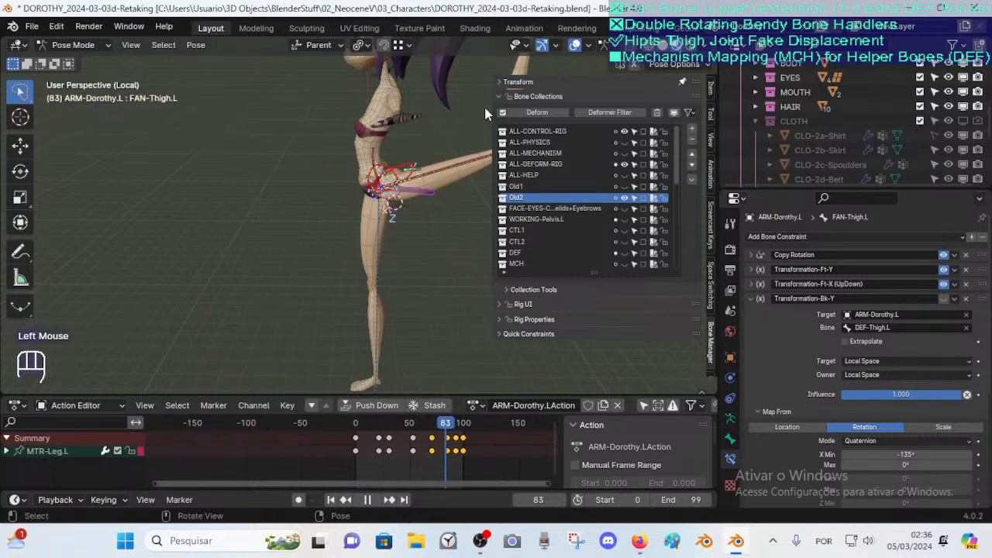
{"action": "left_click_drag", "start_coordinate": [447, 424], "coordinate": [362, 423]}
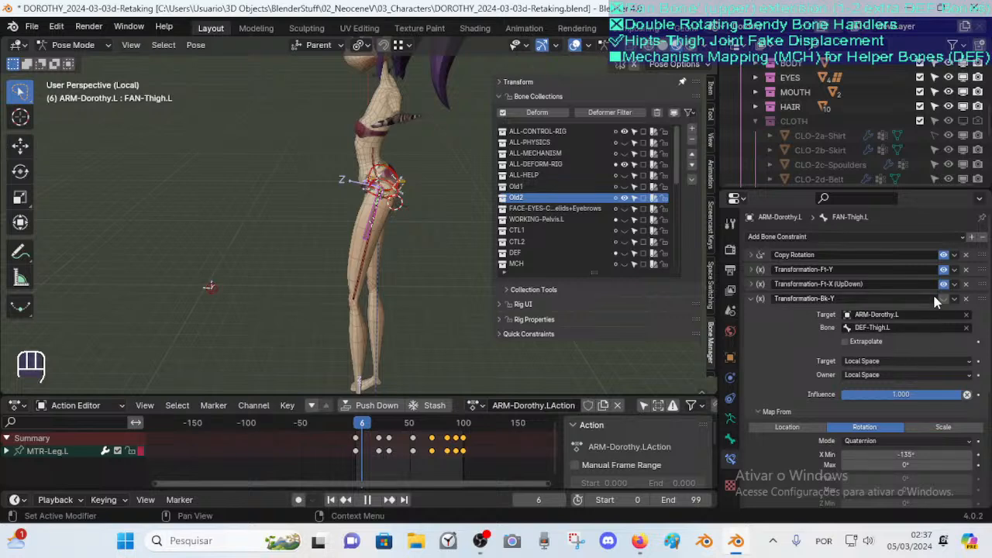
Collapse the Transformation-Bk-Y constraint and reopen Transformation-Ft-Y to review its settings
{"action": "left_click", "coordinate": [760, 300]}
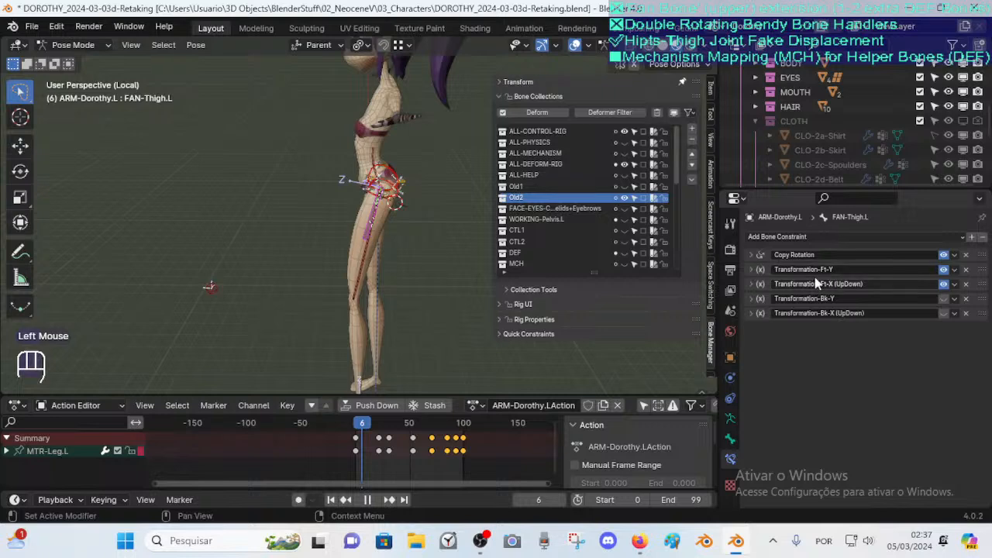
{"action": "left_click", "coordinate": [751, 269]}
{"action": "scroll", "coordinate": [847, 357], "scroll_direction": "down", "scroll_amount": 2}
{"action": "scroll", "coordinate": [853, 358], "scroll_direction": "up", "scroll_amount": 1}
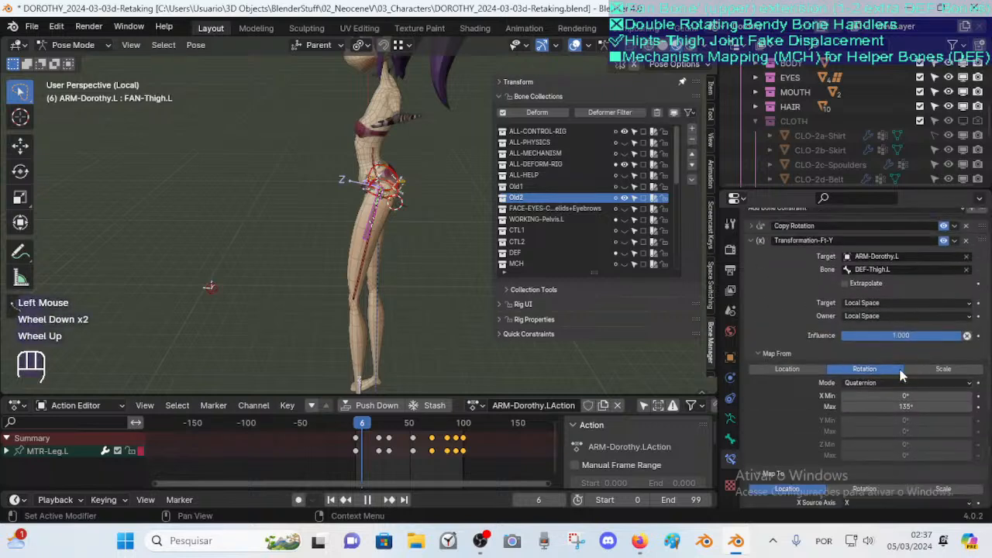
{"action": "scroll", "coordinate": [892, 361], "scroll_direction": "down", "scroll_amount": 1}
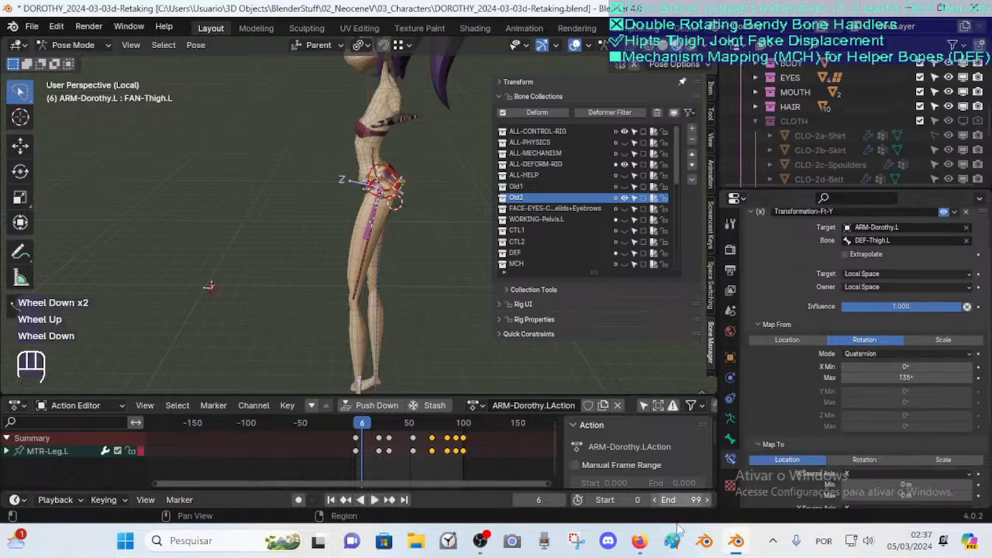
Switch to the browser's live stream page and return to Blender
{"action": "left_click", "coordinate": [613, 474]}
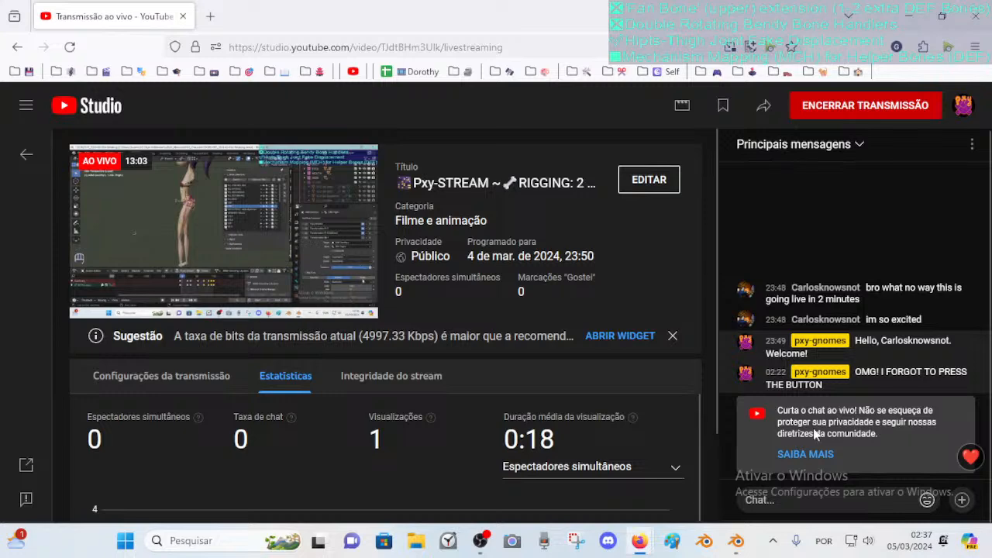
{"action": "left_click", "coordinate": [737, 540]}
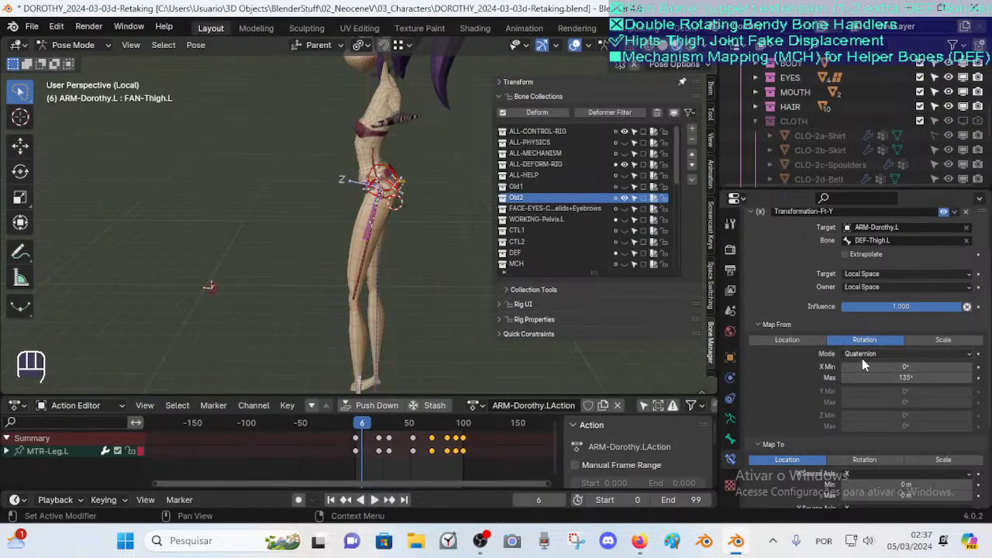
Scrub the timeline to frame 45 and review the Ft-Y Map To location values
{"action": "scroll", "coordinate": [875, 391], "scroll_direction": "down", "scroll_amount": 2}
{"action": "scroll", "coordinate": [875, 397], "scroll_direction": "down", "scroll_amount": 2}
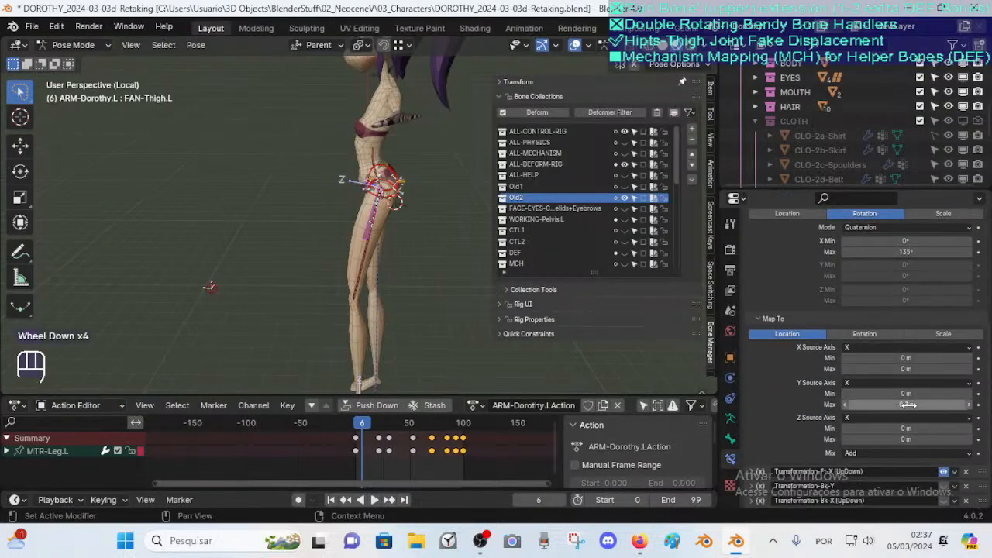
{"action": "left_click_drag", "start_coordinate": [389, 431], "coordinate": [406, 431]}
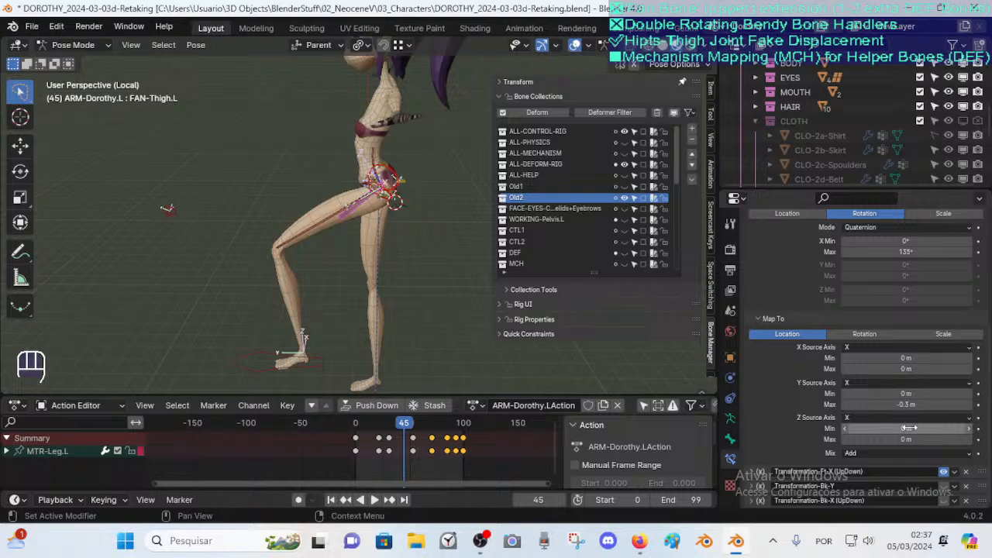
Inspect the thigh and hip bones' rest positions in Edit Mode from several angles, returning to Pose Mode
{"action": "key", "text": "Tab"}
{"action": "middle_click_drag", "start_coordinate": [240, 260], "coordinate": [343, 295]}
{"action": "scroll", "coordinate": [377, 215], "scroll_direction": "up", "scroll_amount": 2}
{"action": "scroll", "coordinate": [361, 275], "scroll_direction": "up", "scroll_amount": 2}
{"action": "scroll", "coordinate": [343, 295], "scroll_direction": "down", "scroll_amount": 2}
{"action": "middle_click_drag", "start_coordinate": [310, 200], "coordinate": [332, 246]}
{"action": "scroll", "coordinate": [333, 245], "scroll_direction": "up", "scroll_amount": 2}
{"action": "middle_click_drag", "start_coordinate": [332, 232], "coordinate": [273, 180]}
{"action": "scroll", "coordinate": [296, 260], "scroll_direction": "up", "scroll_amount": 1}
{"action": "scroll", "coordinate": [291, 190], "scroll_direction": "down", "scroll_amount": 2}
{"action": "scroll", "coordinate": [290, 169], "scroll_direction": "up", "scroll_amount": 2}
{"action": "middle_click_drag", "start_coordinate": [258, 145], "coordinate": [270, 237]}
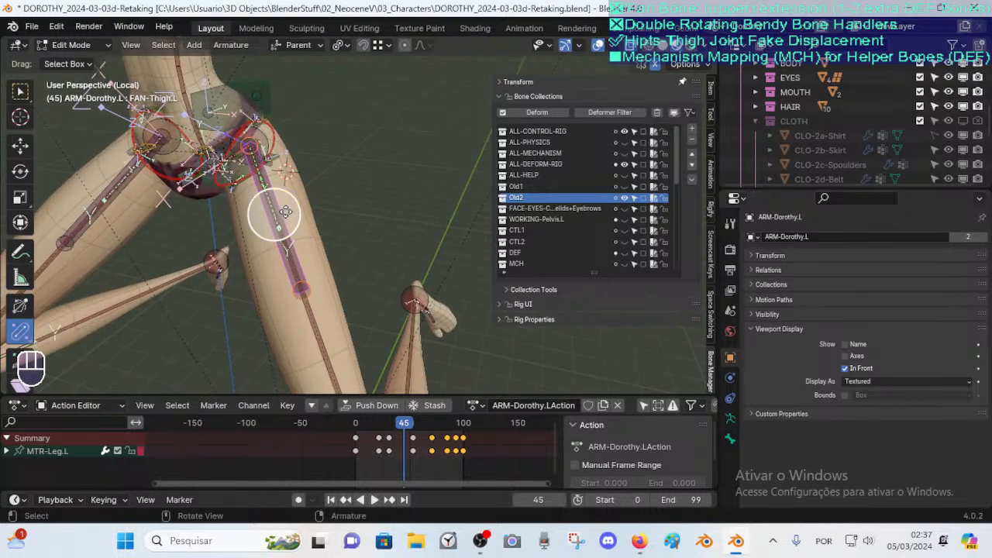
{"action": "key", "text": "Tab"}
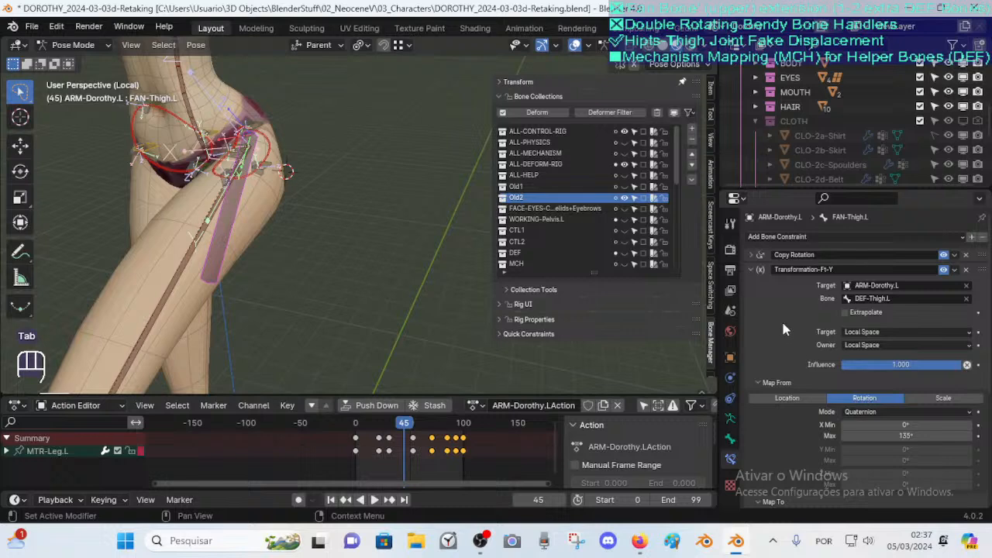
{"action": "middle_click_drag", "start_coordinate": [319, 221], "coordinate": [269, 186]}
{"action": "key", "text": "Tab"}
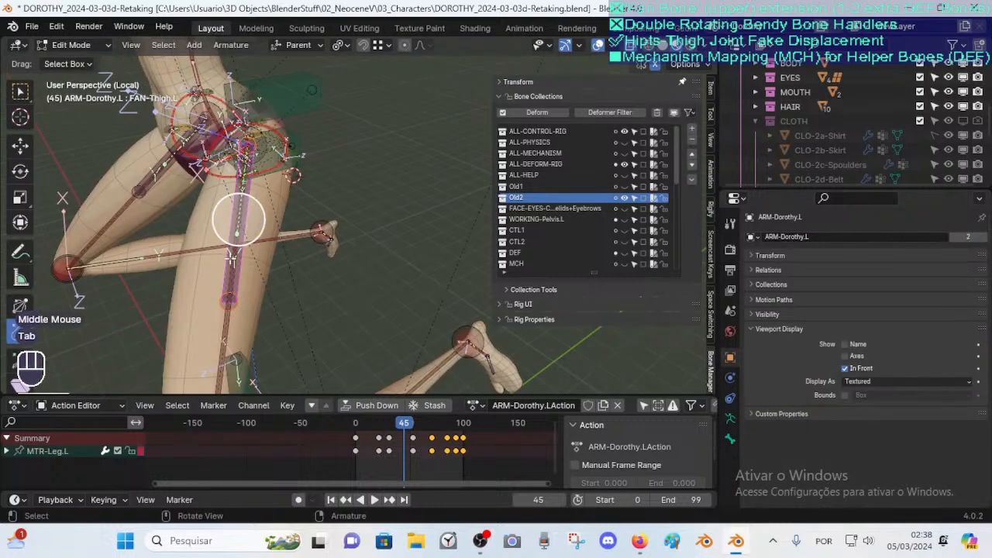
{"action": "key", "text": "Tab"}
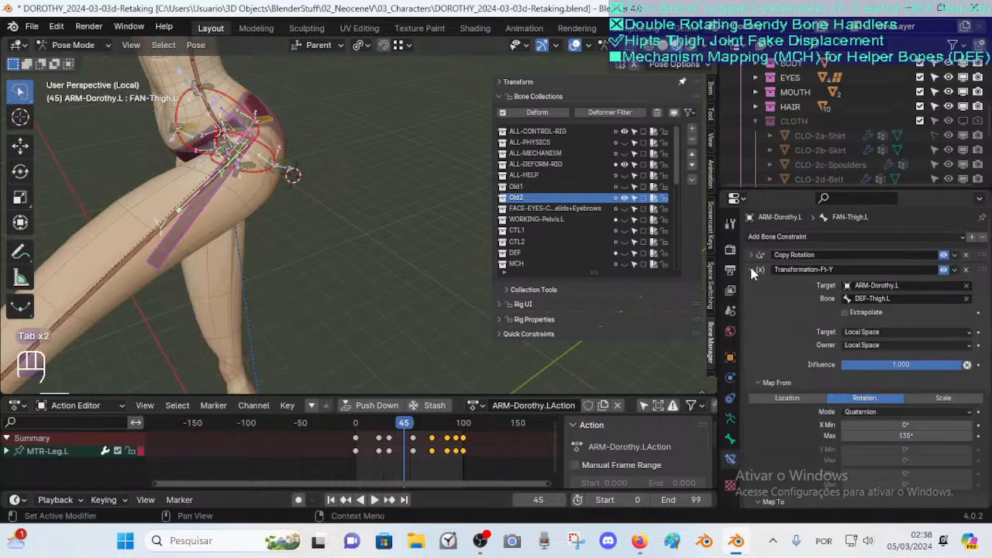
Collapse the Map To section and the Transformation-Ft-Y constraint panel
{"action": "scroll", "coordinate": [799, 310], "scroll_direction": "down", "scroll_amount": 3}
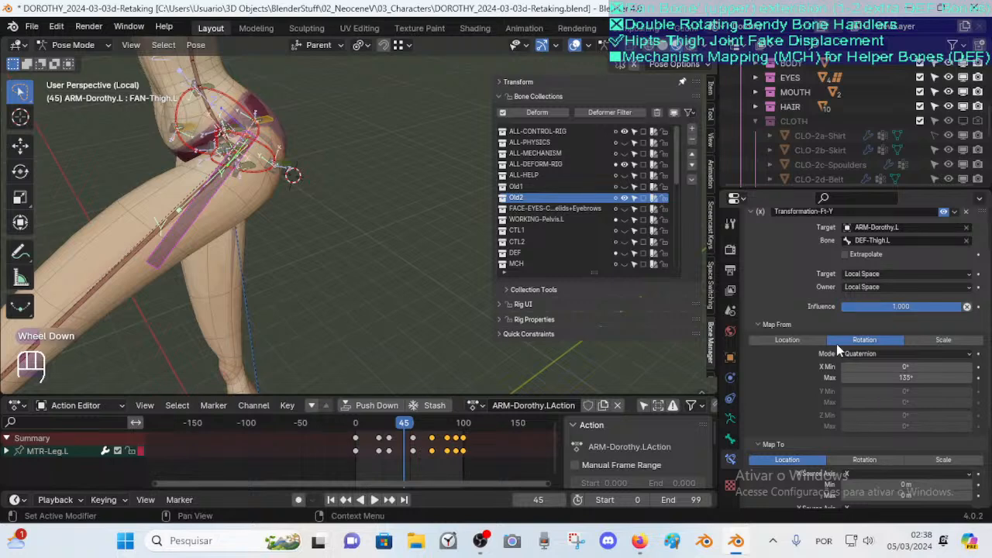
{"action": "scroll", "coordinate": [777, 345], "scroll_direction": "up", "scroll_amount": 2}
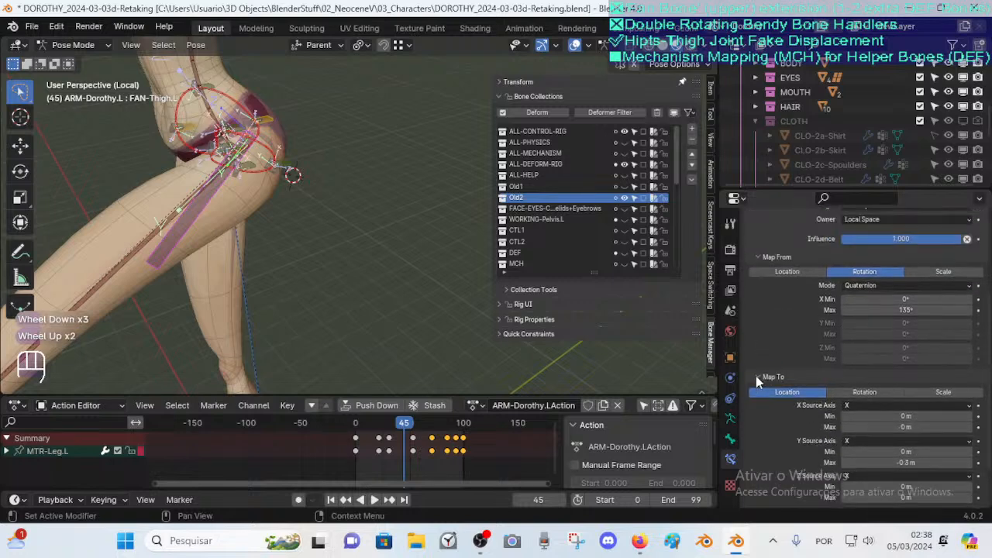
{"action": "left_click", "coordinate": [756, 376]}
{"action": "scroll", "coordinate": [764, 331], "scroll_direction": "up", "scroll_amount": 1}
{"action": "scroll", "coordinate": [760, 310], "scroll_direction": "up", "scroll_amount": 1}
{"action": "left_click", "coordinate": [751, 269]}
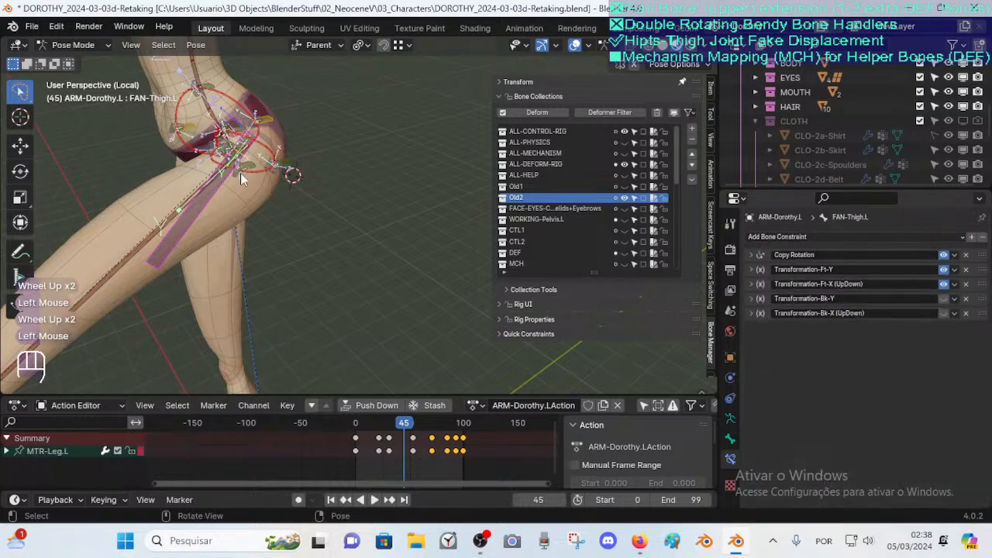
Test-grab the FAN-Thigh.L bone and cancel the move
{"action": "middle_click_drag", "start_coordinate": [248, 187], "coordinate": [261, 164]}
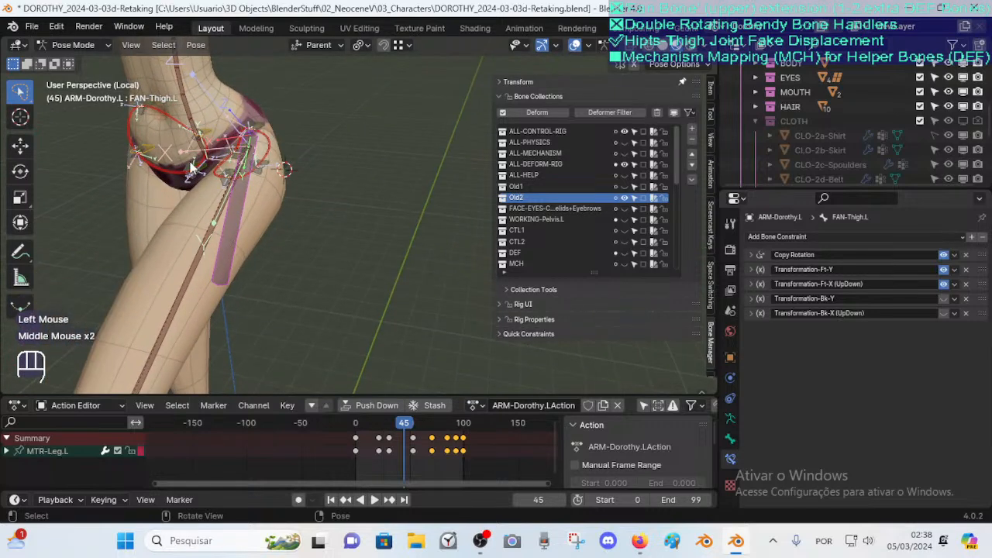
{"action": "key", "text": "g"}
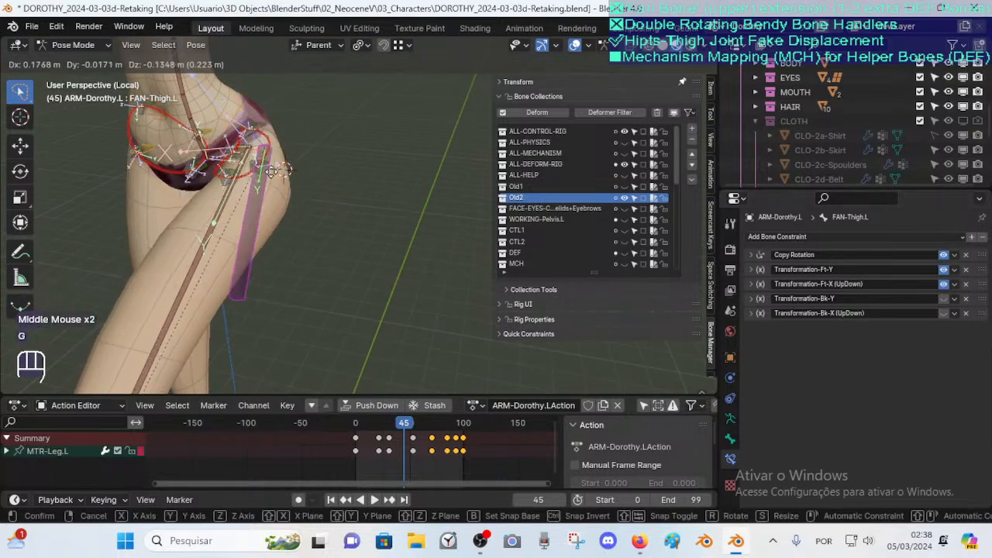
{"action": "key", "text": "Escape"}
{"action": "middle_click_drag", "start_coordinate": [377, 183], "coordinate": [309, 219]}
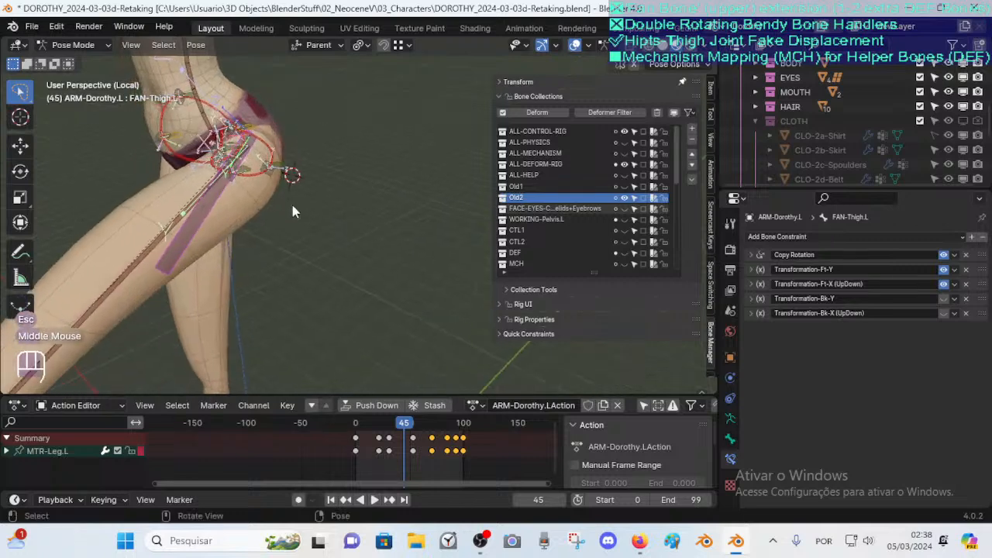
Expand the Transformation-Ft-X (UpDown) constraint and examine its target spaces and Map From settings
{"action": "left_click", "coordinate": [752, 285]}
{"action": "scroll", "coordinate": [899, 386], "scroll_direction": "down", "scroll_amount": 4}
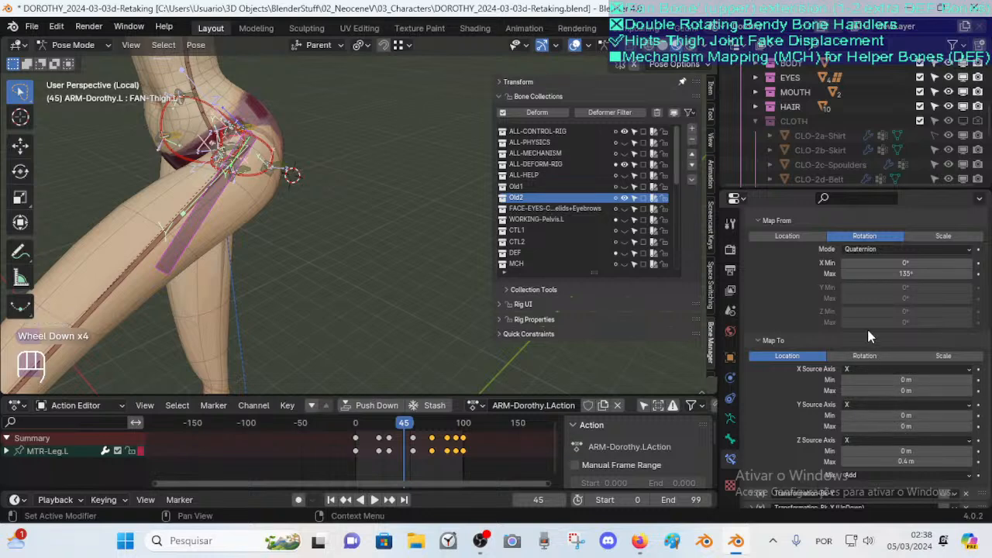
{"action": "scroll", "coordinate": [867, 328], "scroll_direction": "up", "scroll_amount": 2}
{"action": "scroll", "coordinate": [892, 322], "scroll_direction": "up", "scroll_amount": 1}
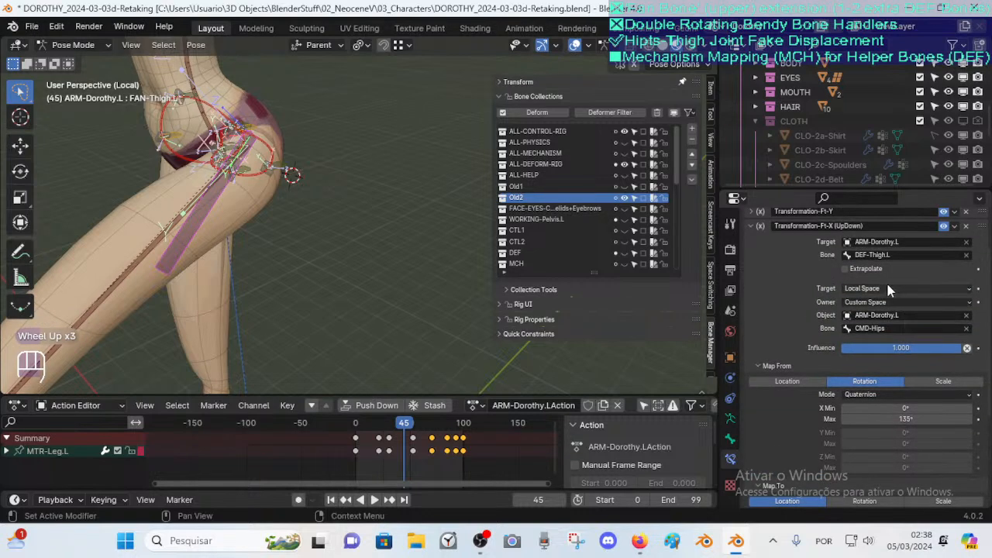
{"action": "middle_click_drag", "start_coordinate": [340, 197], "coordinate": [305, 247], "text": "shift"}
{"action": "scroll", "coordinate": [325, 265], "scroll_direction": "up", "scroll_amount": 2}
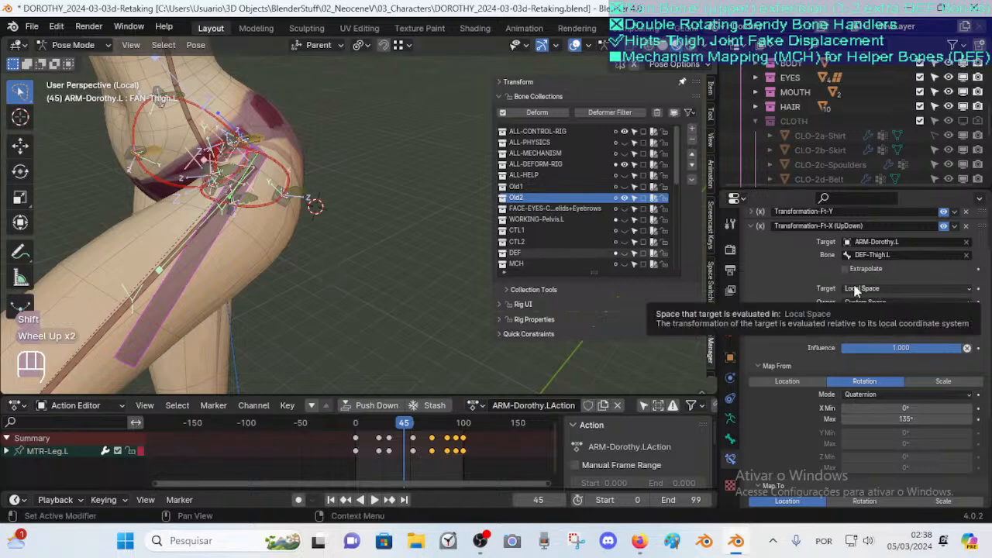
Inspect the FAN-Thigh.L bone and its surroundings in Edit Mode from a new angle, returning to Pose Mode
{"action": "left_click", "coordinate": [127, 310]}
{"action": "left_click", "coordinate": [185, 260]}
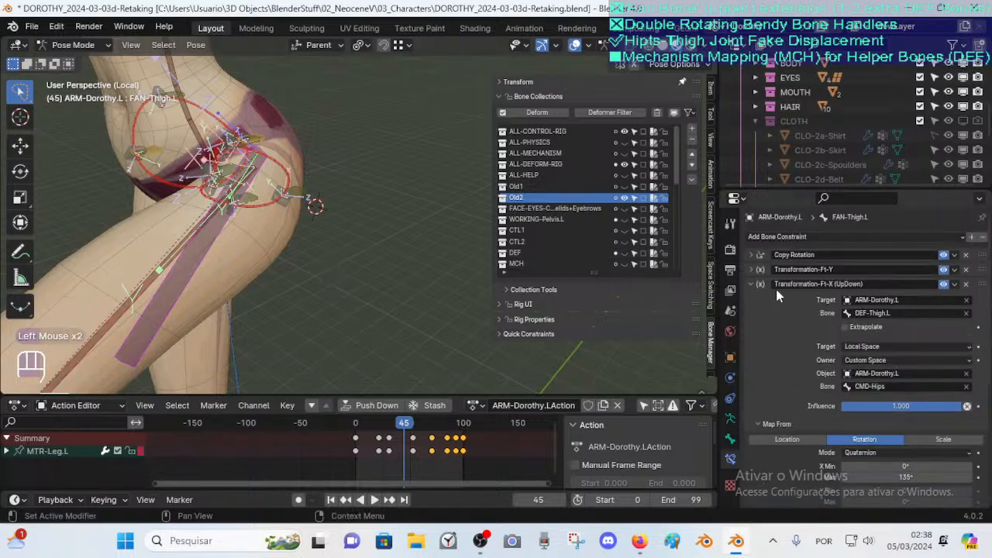
{"action": "left_click", "coordinate": [213, 239]}
{"action": "key", "text": "Tab"}
{"action": "scroll", "coordinate": [308, 308], "scroll_direction": "down", "scroll_amount": 2}
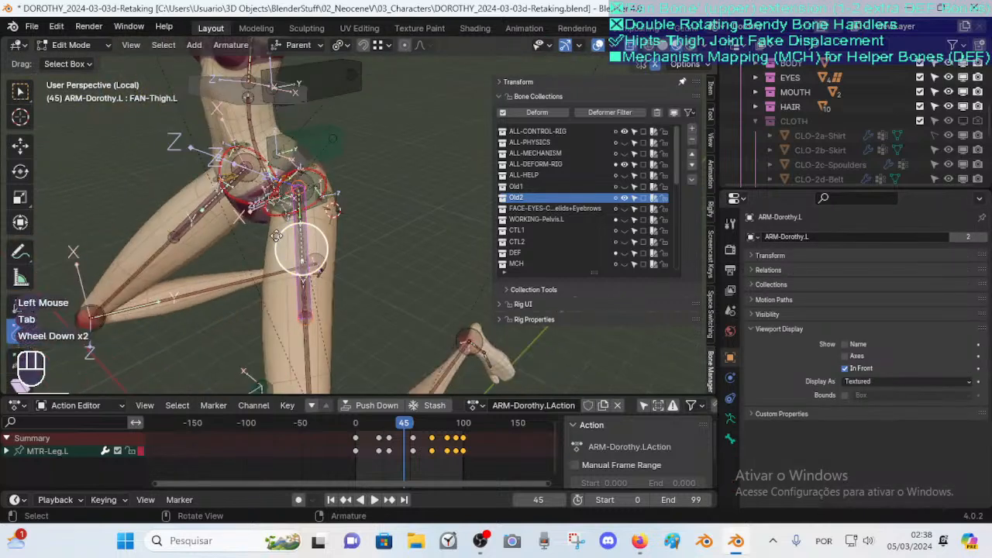
{"action": "middle_click_drag", "start_coordinate": [306, 256], "coordinate": [310, 260]}
{"action": "key", "text": "Tab"}
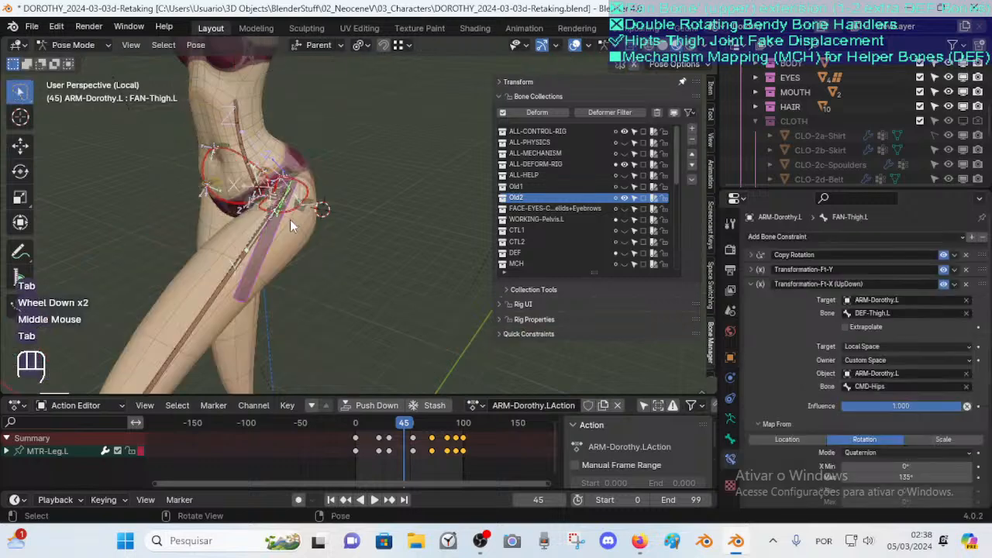
{"action": "scroll", "coordinate": [291, 218], "scroll_direction": "up", "scroll_amount": 3}
{"action": "middle_click_drag", "start_coordinate": [294, 245], "coordinate": [306, 255], "text": "shift"}
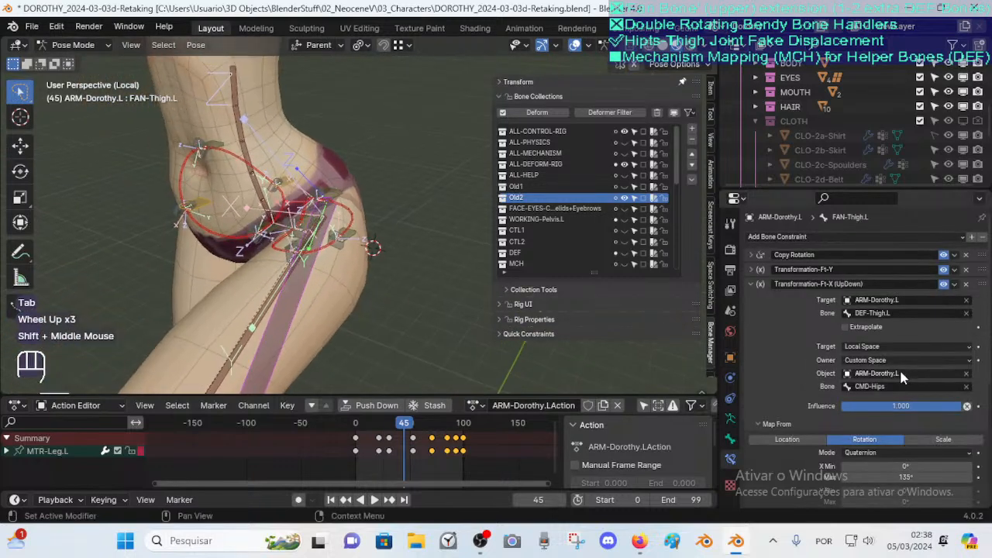
Reselect Custom Space as the owner space of the Transformation-Ft-X (UpDown) constraint
{"action": "left_click", "coordinate": [272, 350]}
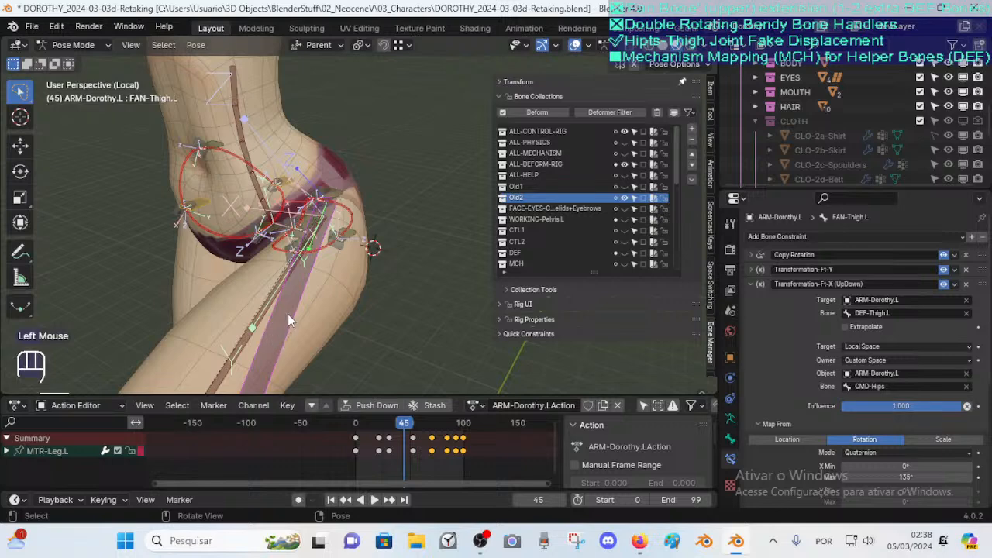
{"action": "left_click", "coordinate": [865, 361]}
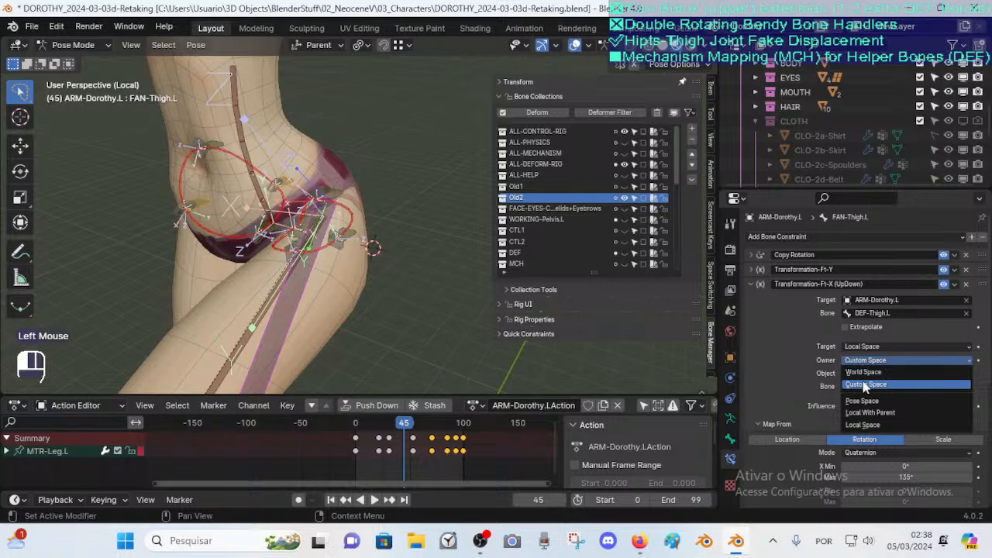
{"action": "left_click", "coordinate": [870, 367]}
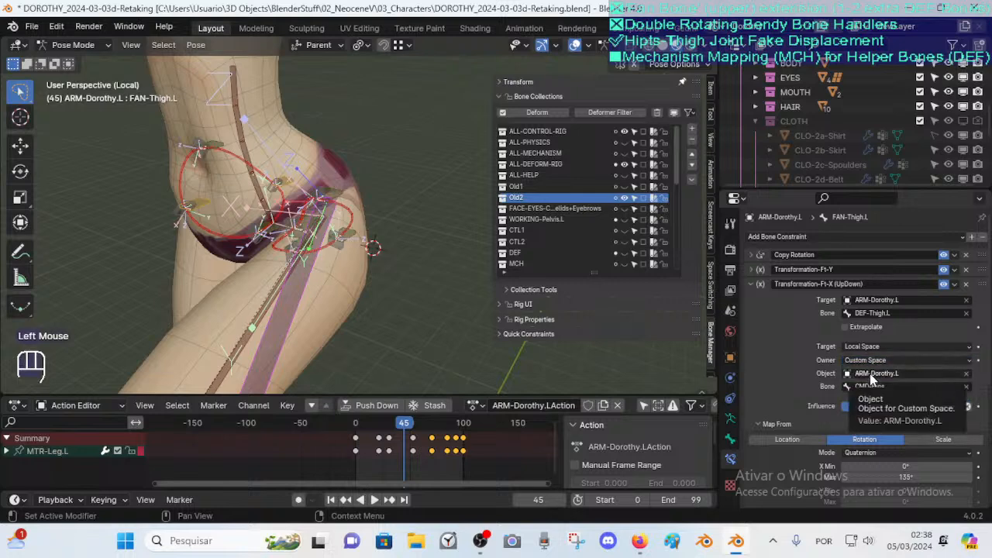
Select and move the CMD-Hips bone in Edit Mode, then return to Pose Mode
{"action": "key", "text": "Tab"}
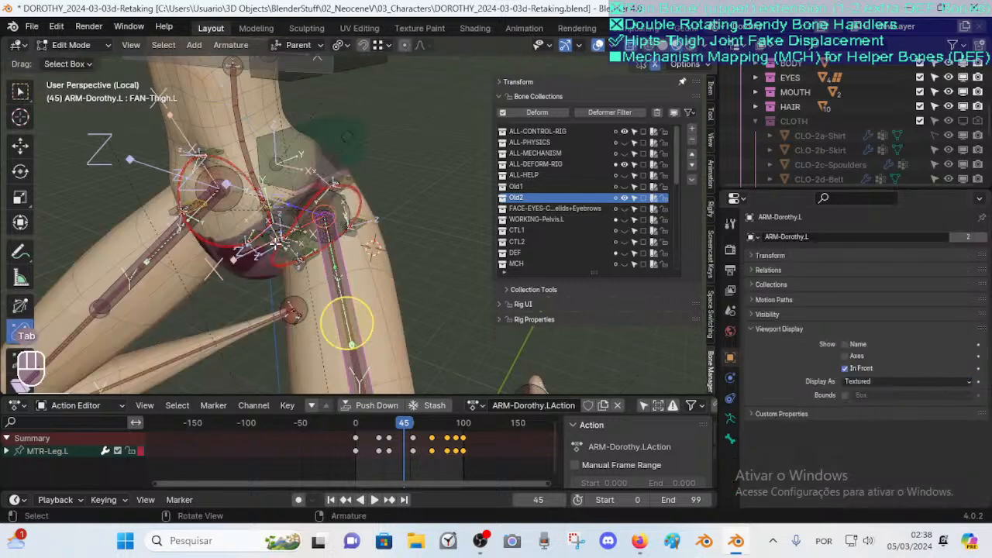
{"action": "middle_click_drag", "start_coordinate": [389, 214], "coordinate": [358, 269]}
{"action": "scroll", "coordinate": [372, 233], "scroll_direction": "up", "scroll_amount": 2}
{"action": "left_click", "coordinate": [318, 233]}
{"action": "middle_click_drag", "start_coordinate": [318, 233], "coordinate": [349, 256]}
{"action": "key", "text": "g"}
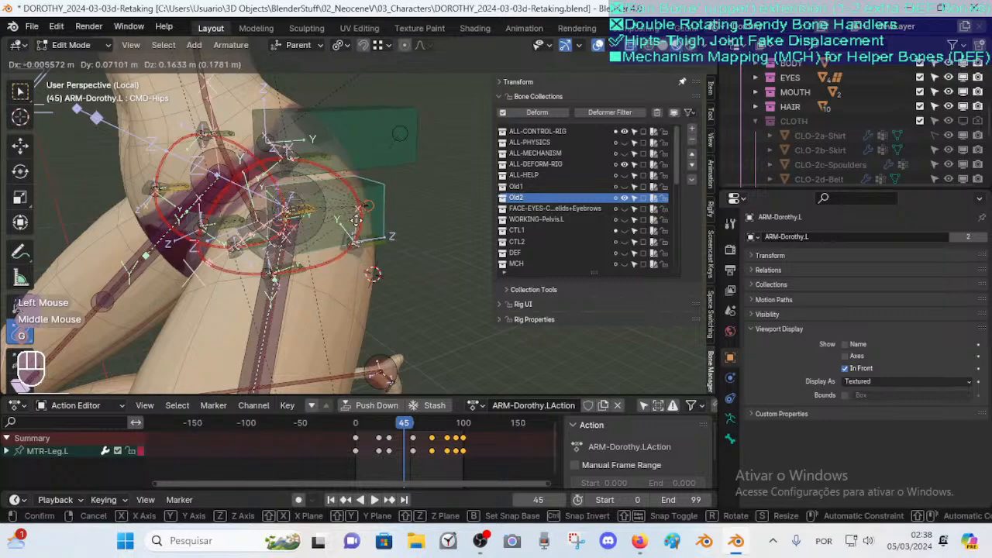
{"action": "left_click", "coordinate": [318, 234]}
{"action": "middle_click_drag", "start_coordinate": [254, 228], "coordinate": [267, 217]}
{"action": "scroll", "coordinate": [260, 224], "scroll_direction": "down", "scroll_amount": 1}
{"action": "key", "text": "Tab"}
{"action": "scroll", "coordinate": [325, 232], "scroll_direction": "down", "scroll_amount": 2}
{"action": "middle_click_drag", "start_coordinate": [362, 237], "coordinate": [427, 206]}
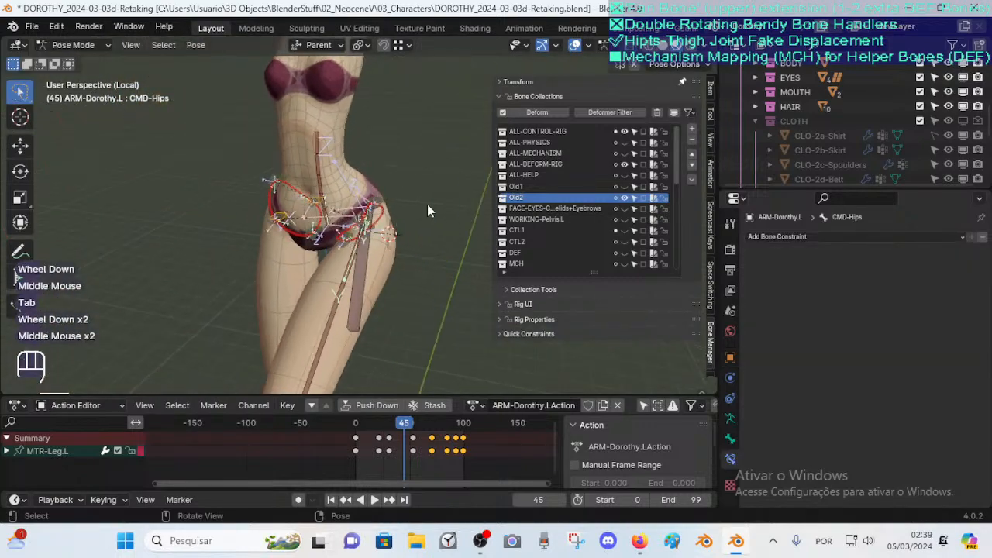
{"action": "left_click", "coordinate": [626, 143]}
{"action": "left_click", "coordinate": [625, 143]}
{"action": "scroll", "coordinate": [626, 146], "scroll_direction": "up", "scroll_amount": 2}
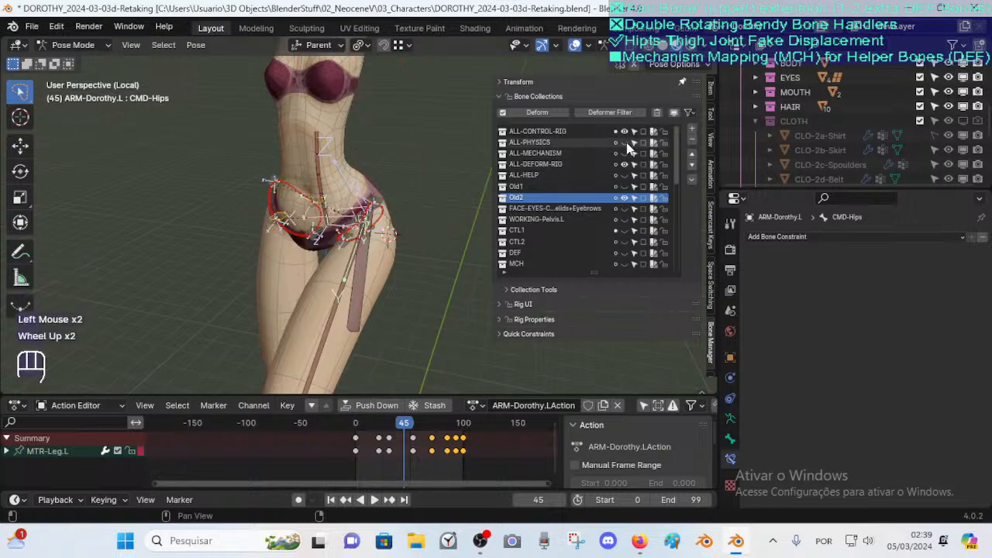
{"action": "key", "text": "alt+h"}
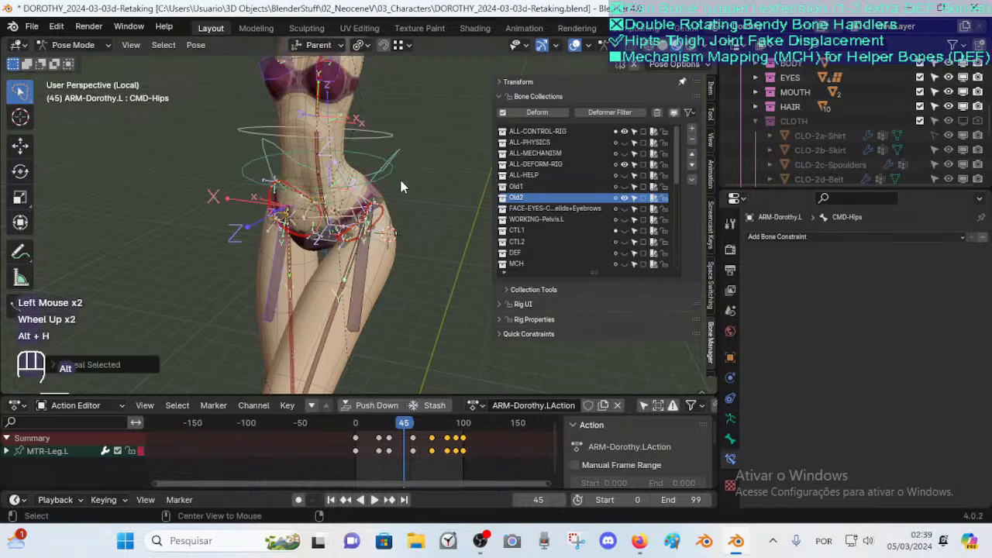
{"action": "key", "text": "ctrl+z"}
Compare the CMD-Hips and FAN-Thigh.L bones between Edit and Pose Mode, test-rotating CMD-Hips and cancelling
{"action": "scroll", "coordinate": [401, 194], "scroll_direction": "up", "scroll_amount": 1}
{"action": "middle_click_drag", "start_coordinate": [401, 194], "coordinate": [365, 202]}
{"action": "key", "text": "Tab"}
{"action": "middle_click_drag", "start_coordinate": [403, 250], "coordinate": [352, 242]}
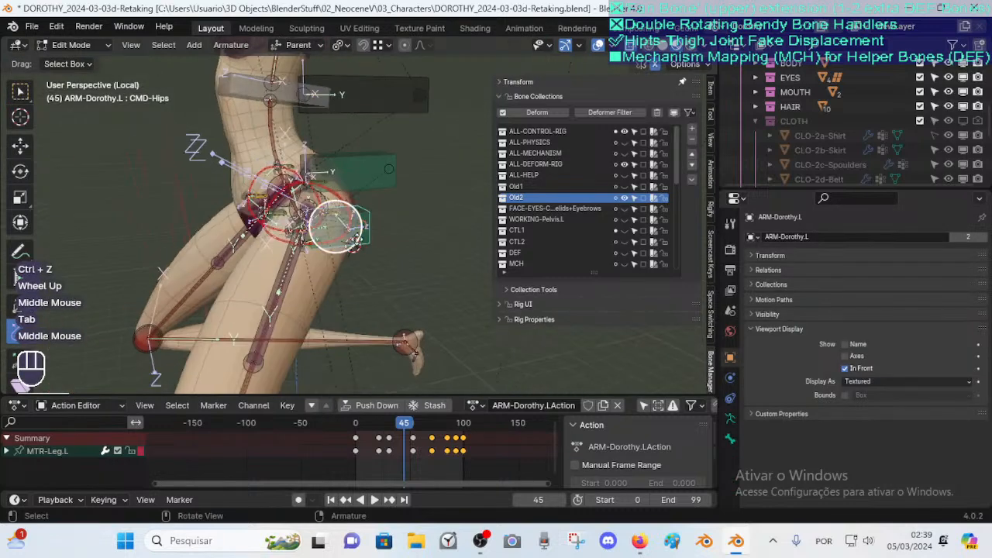
{"action": "key", "text": "Tab"}
{"action": "middle_click_drag", "start_coordinate": [283, 264], "coordinate": [336, 249]}
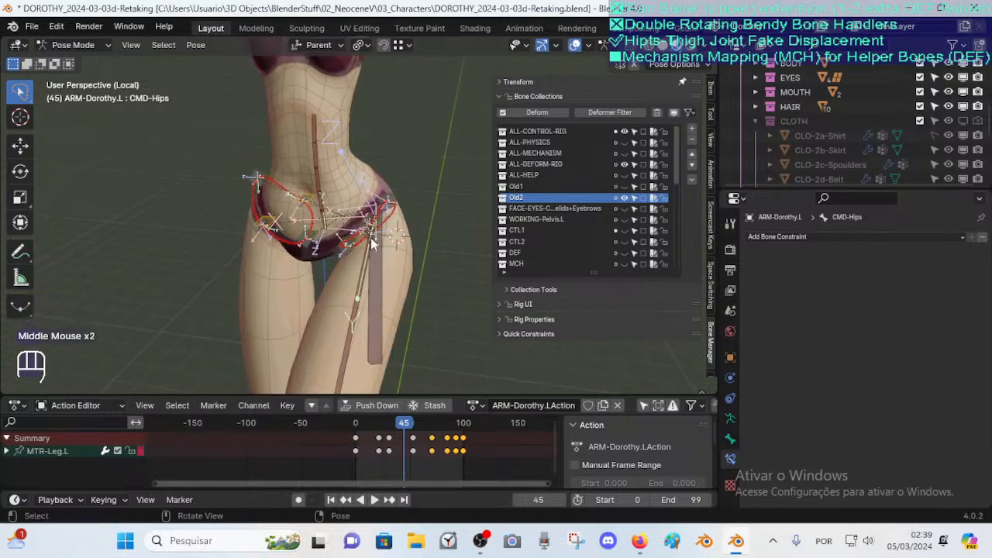
{"action": "middle_click_drag", "start_coordinate": [355, 221], "coordinate": [368, 261]}
{"action": "left_click", "coordinate": [314, 254]}
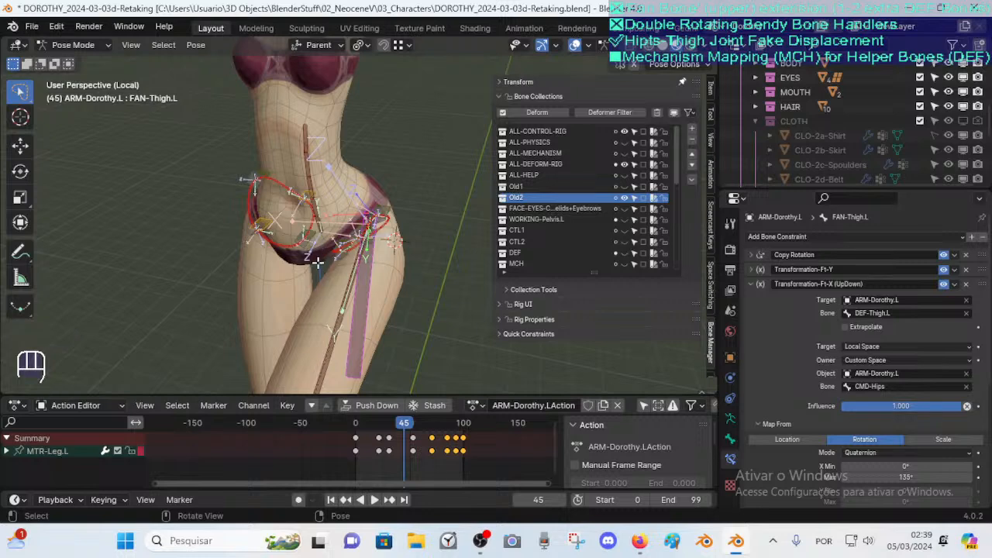
{"action": "key", "text": "Tab"}
{"action": "middle_click_drag", "start_coordinate": [362, 256], "coordinate": [341, 243]}
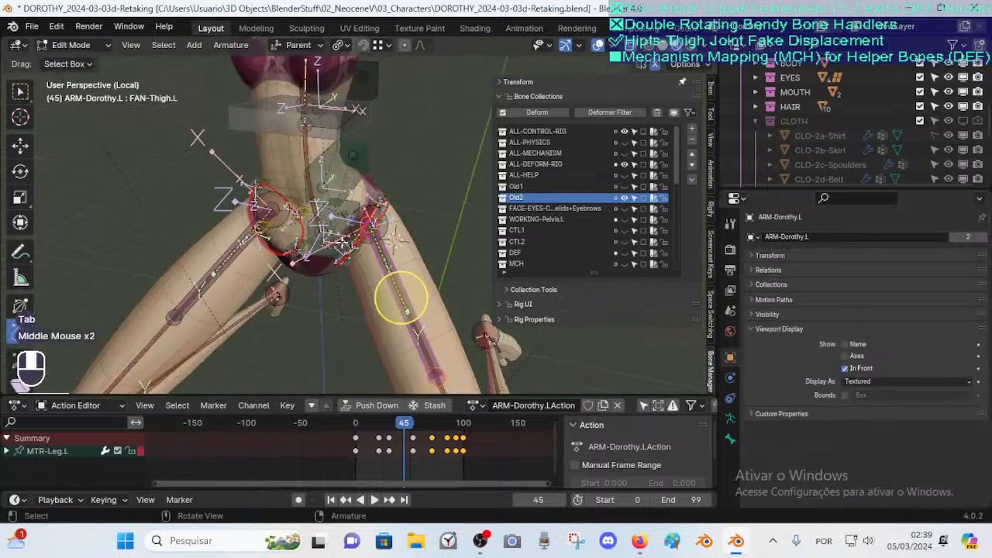
{"action": "left_click", "coordinate": [334, 221]}
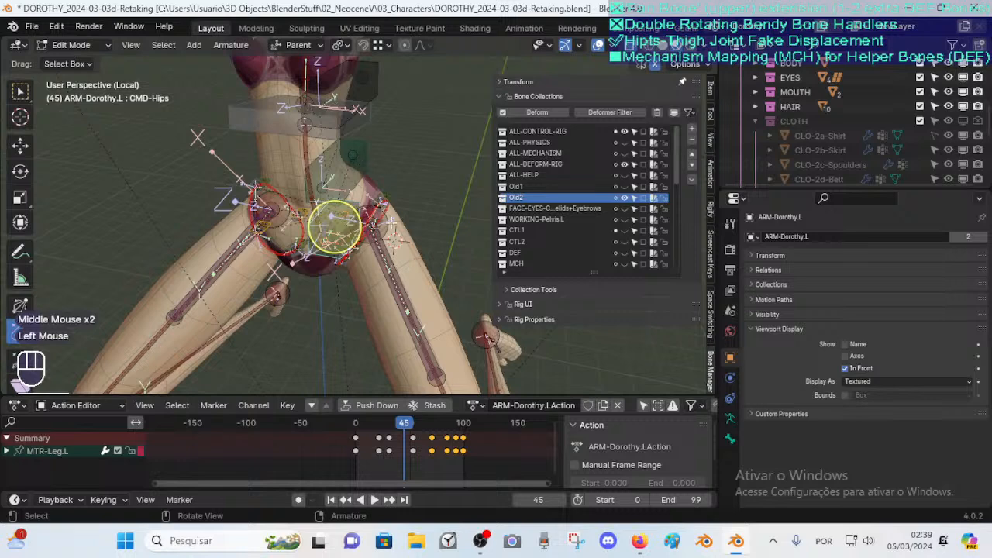
{"action": "key", "text": "Tab"}
{"action": "key", "text": "r"}
{"action": "key", "text": "Escape"}
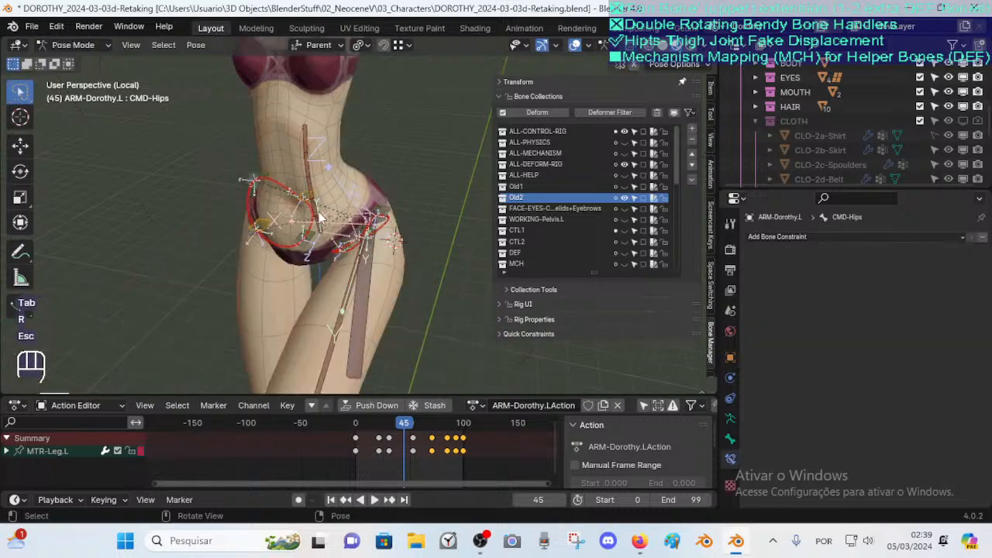
Switch repeatedly between Edit and Pose Mode to examine the CMD-Hips and FAN-Thigh.L bone positions
{"action": "key", "text": "Tab"}
{"action": "left_click", "coordinate": [364, 247]}
{"action": "key", "text": "Tab"}
{"action": "left_click", "coordinate": [371, 273]}
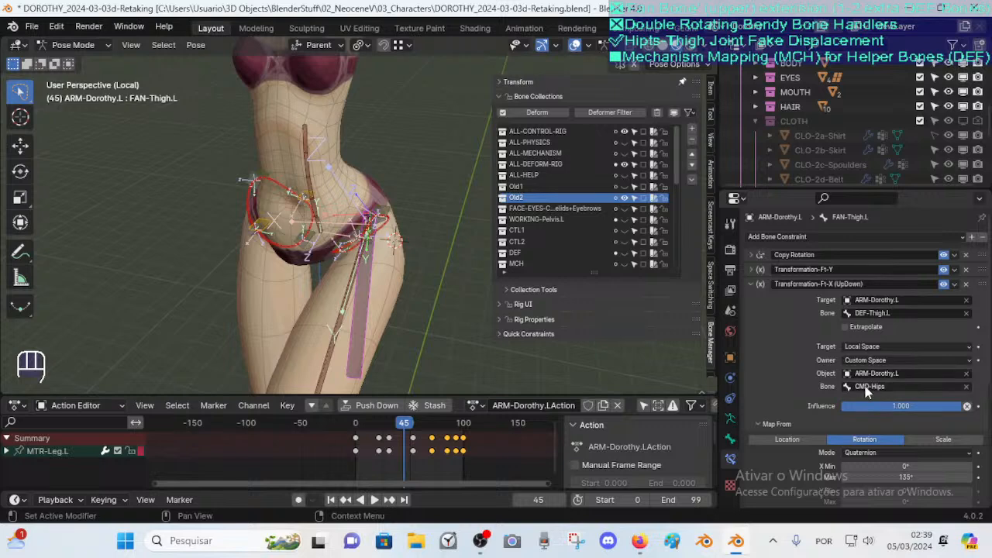
{"action": "key", "text": "Tab"}
{"action": "left_click", "coordinate": [345, 210]}
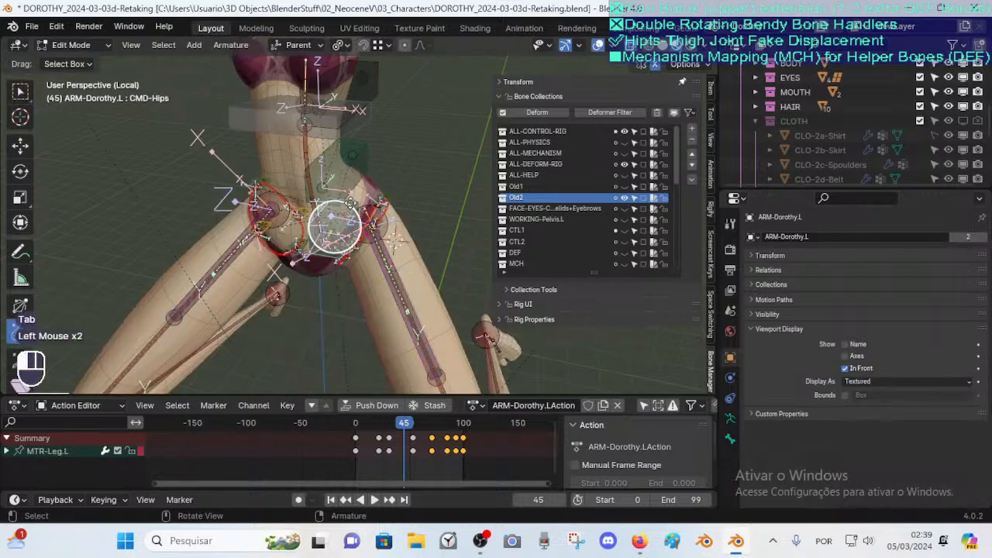
{"action": "mouse_move", "coordinate": [353, 223]}
{"action": "middle_mouse_down"}
{"action": "mouse_move", "coordinate": [335, 221]}
{"action": "mouse_move", "coordinate": [342, 210]}
{"action": "middle_mouse_up"}
{"action": "scroll", "coordinate": [348, 223], "scroll_direction": "up", "scroll_amount": 2}
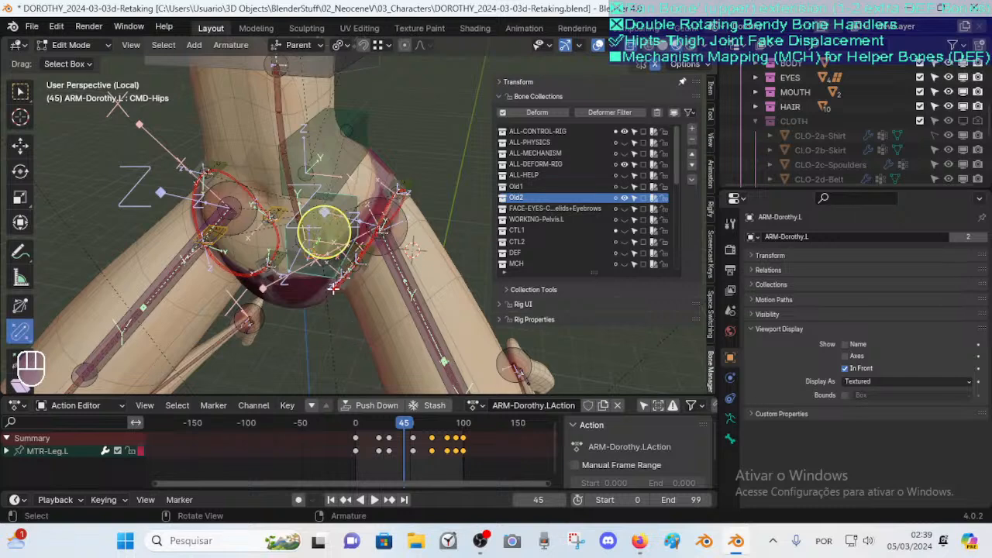
{"action": "key", "text": "Tab"}
{"action": "scroll", "coordinate": [357, 302], "scroll_direction": "down", "scroll_amount": 3}
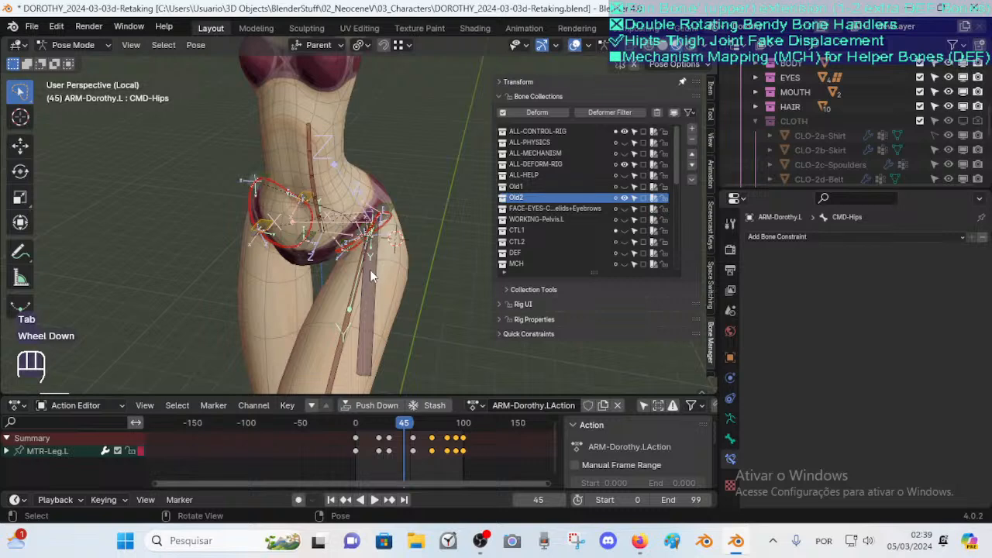
{"action": "left_click", "coordinate": [374, 274]}
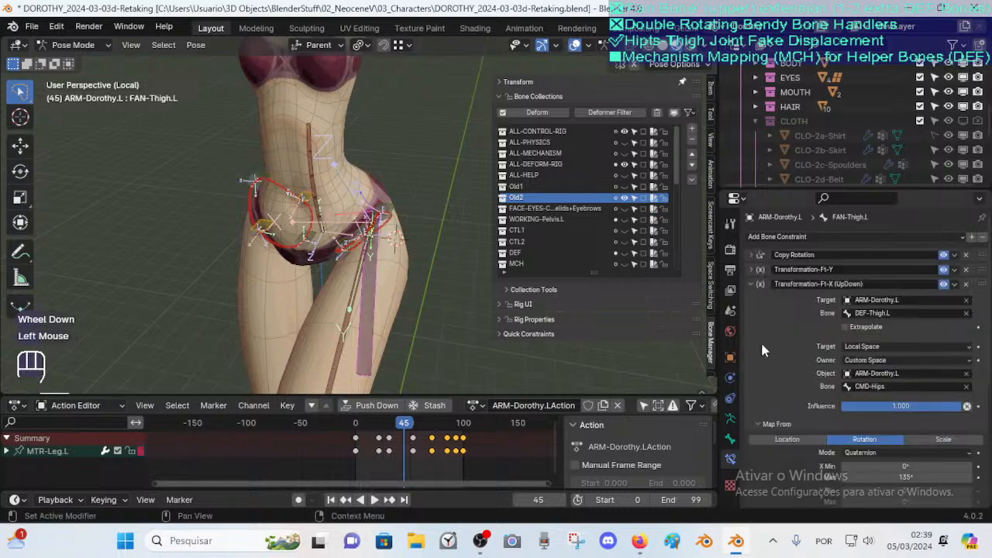
Collapse the Map From section of the UpDown constraint to show its Map To location settings
{"action": "scroll", "coordinate": [887, 404], "scroll_direction": "down", "scroll_amount": 1}
{"action": "scroll", "coordinate": [876, 349], "scroll_direction": "up", "scroll_amount": 2}
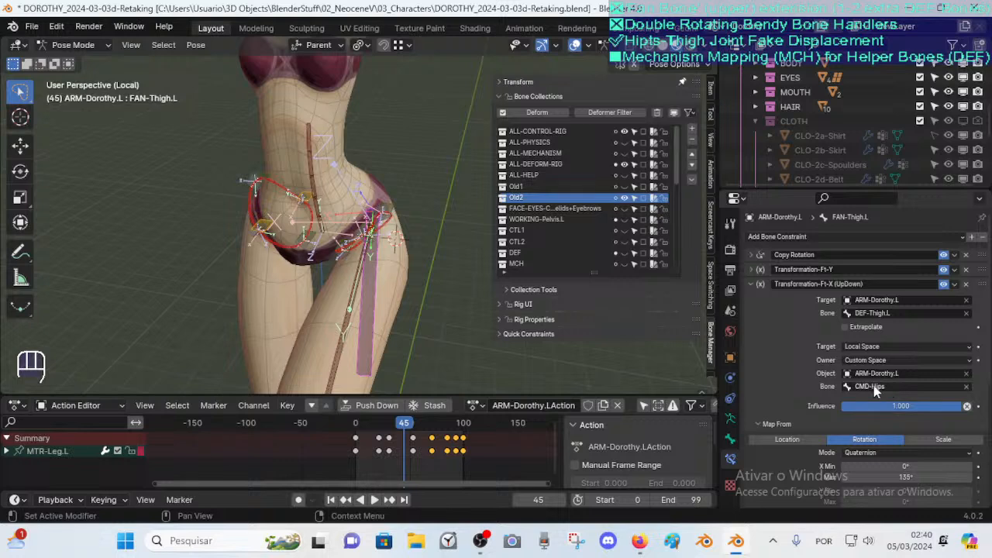
{"action": "scroll", "coordinate": [891, 386], "scroll_direction": "down", "scroll_amount": 2}
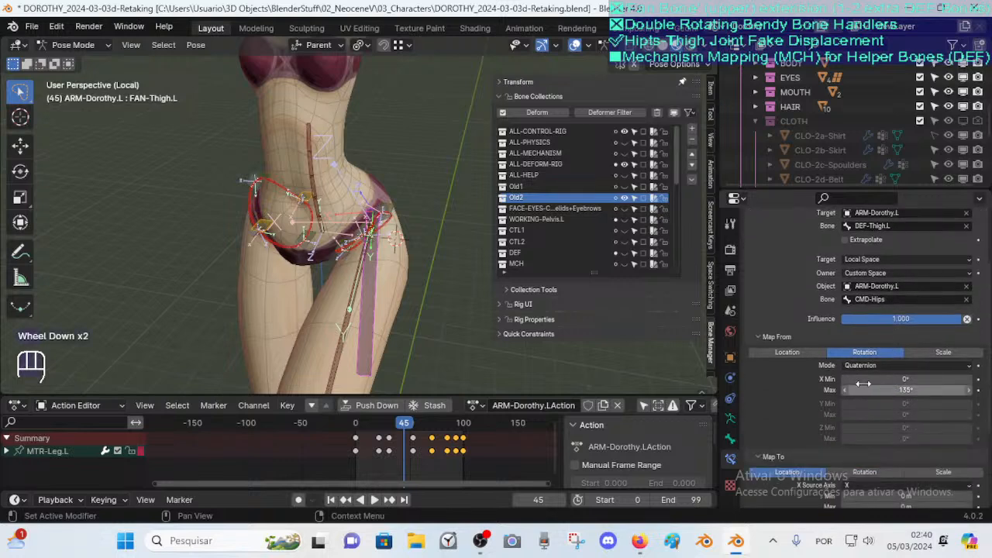
{"action": "left_click", "coordinate": [788, 336]}
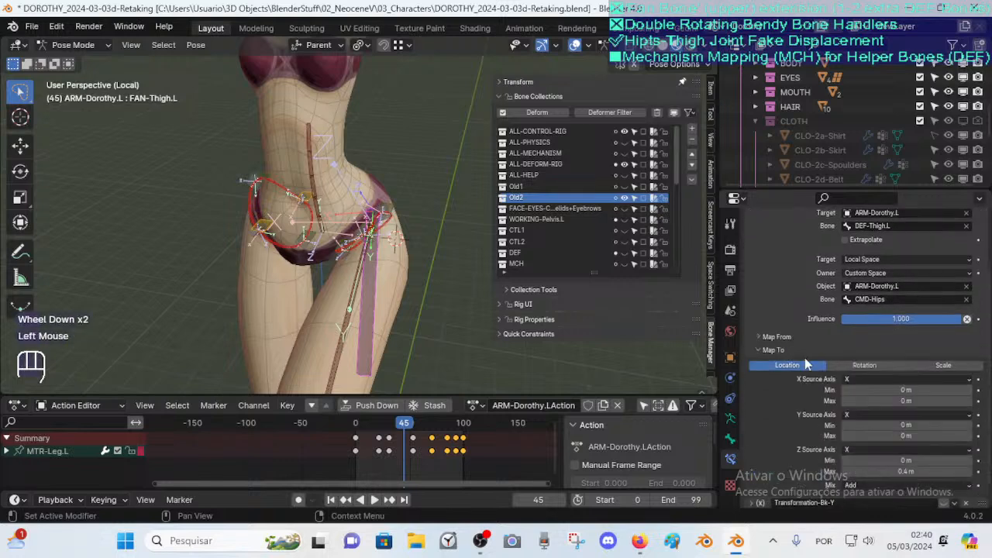
{"action": "left_click", "coordinate": [777, 338]}
{"action": "left_click", "coordinate": [780, 339]}
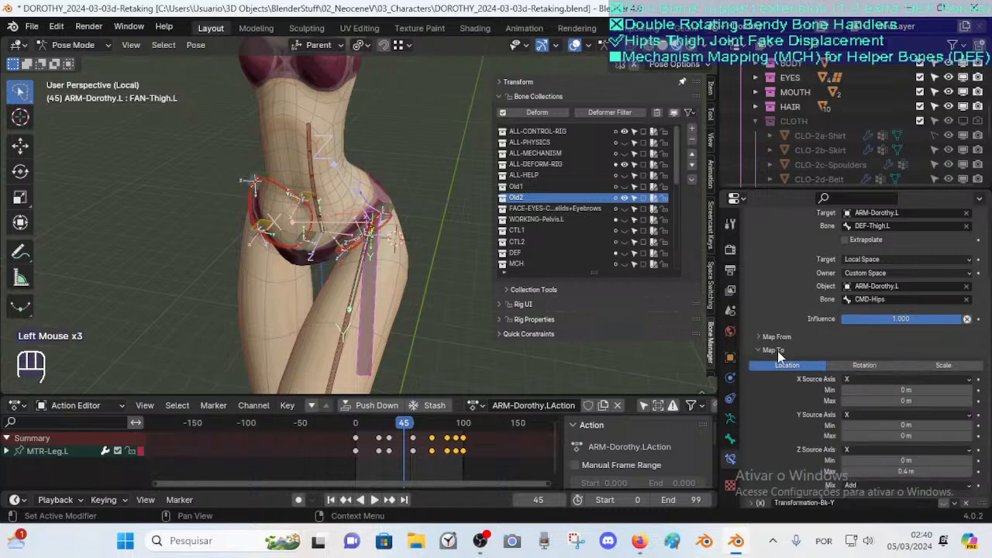
{"action": "scroll", "coordinate": [778, 351], "scroll_direction": "down", "scroll_amount": 2}
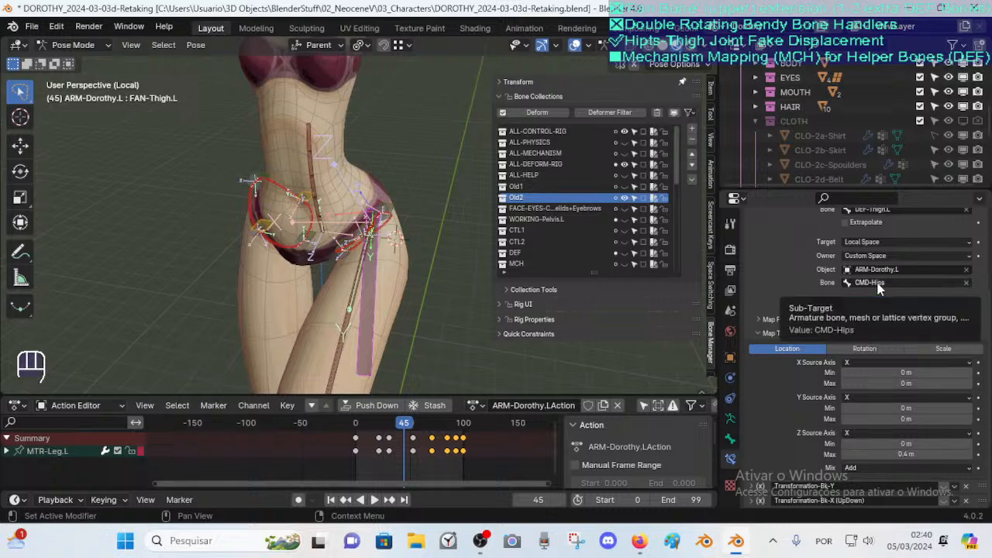
Orbit around the hip joint to examine the FAN-Thigh.L helper against the Map To location ranges
{"action": "left_click_drag", "start_coordinate": [908, 454], "coordinate": [919, 454]}
{"action": "middle_click_drag", "start_coordinate": [466, 305], "coordinate": [326, 260]}
{"action": "scroll", "coordinate": [326, 261], "scroll_direction": "up", "scroll_amount": 2}
{"action": "middle_click_drag", "start_coordinate": [348, 221], "coordinate": [361, 185]}
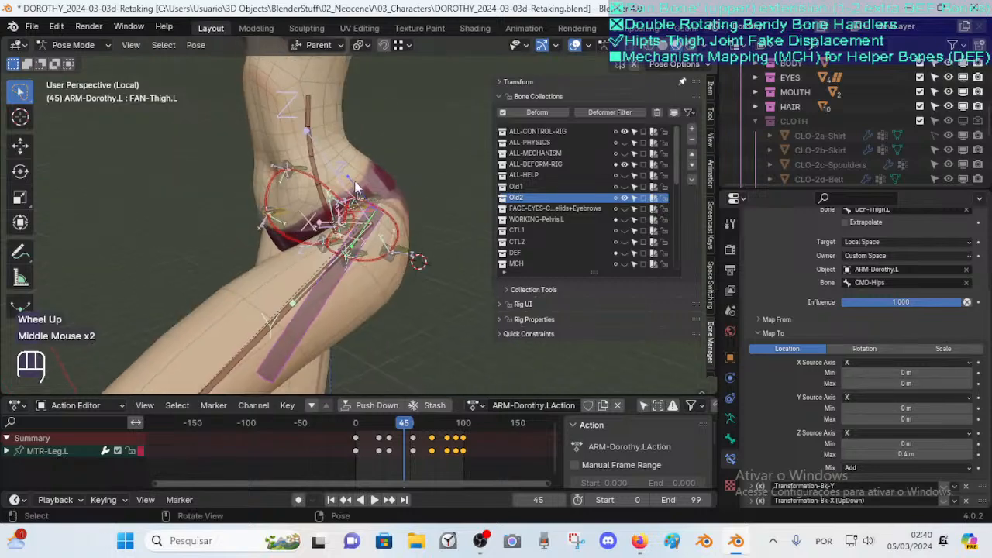
{"action": "middle_click_drag", "start_coordinate": [377, 231], "coordinate": [423, 264]}
{"action": "key", "text": "Tab"}
{"action": "key", "text": "Tab"}
{"action": "scroll", "coordinate": [430, 268], "scroll_direction": "up", "scroll_amount": 2}
{"action": "middle_click_drag", "start_coordinate": [423, 263], "coordinate": [386, 248]}
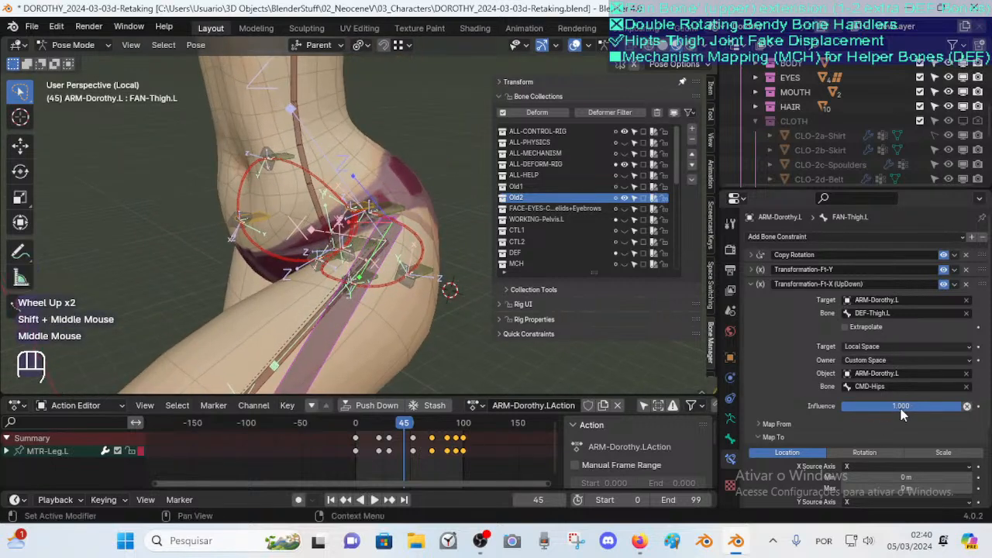
{"action": "scroll", "coordinate": [930, 395], "scroll_direction": "down", "scroll_amount": 2}
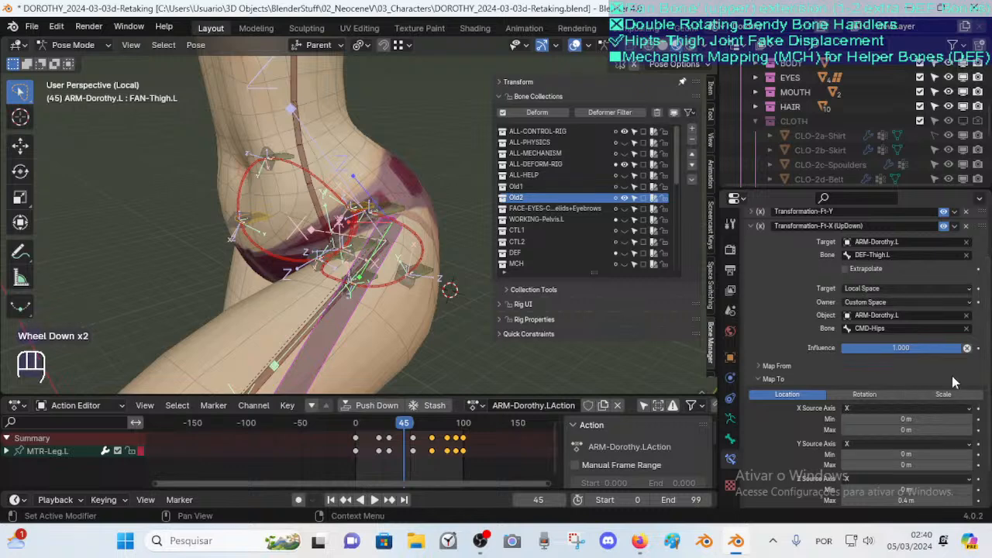
{"action": "scroll", "coordinate": [956, 380], "scroll_direction": "up", "scroll_amount": 1}
{"action": "scroll", "coordinate": [958, 378], "scroll_direction": "up", "scroll_amount": 1}
{"action": "scroll", "coordinate": [933, 397], "scroll_direction": "down", "scroll_amount": 3}
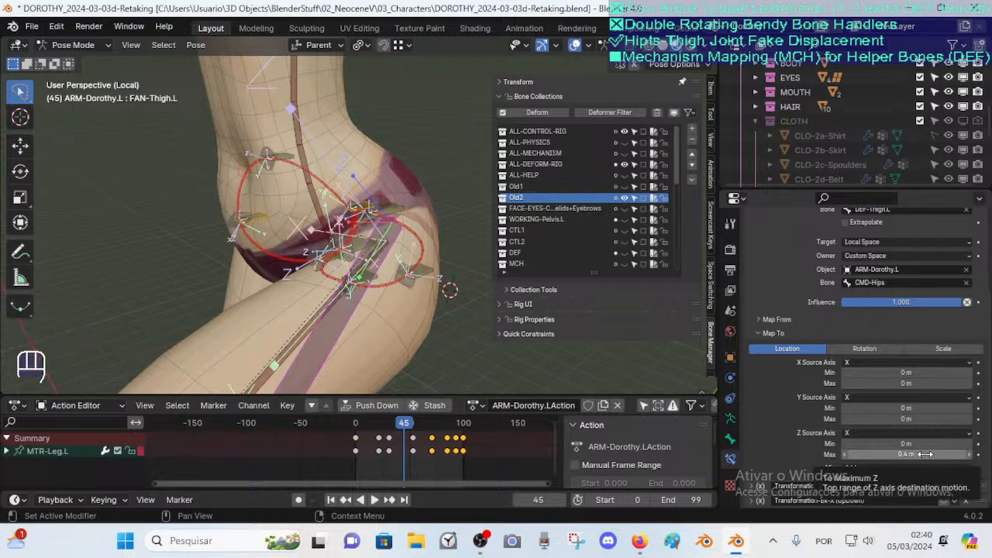
Try lowering the Map To Z maximum location of the UpDown constraint, then undo it
{"action": "left_click_drag", "start_coordinate": [920, 454], "coordinate": [852, 454]}
{"action": "mouse_move", "coordinate": [906, 454]}
{"action": "left_mouse_down"}
{"action": "mouse_move", "coordinate": [890, 454]}
{"action": "mouse_move", "coordinate": [923, 455]}
{"action": "mouse_move", "coordinate": [896, 454]}
{"action": "mouse_move", "coordinate": [906, 454]}
{"action": "left_mouse_up"}
{"action": "key", "text": "ctrl+z"}
Toggle between Edit and Pose Mode to compare the FAN-Thigh.L bone's rest and posed positions
{"action": "key", "text": "Tab"}
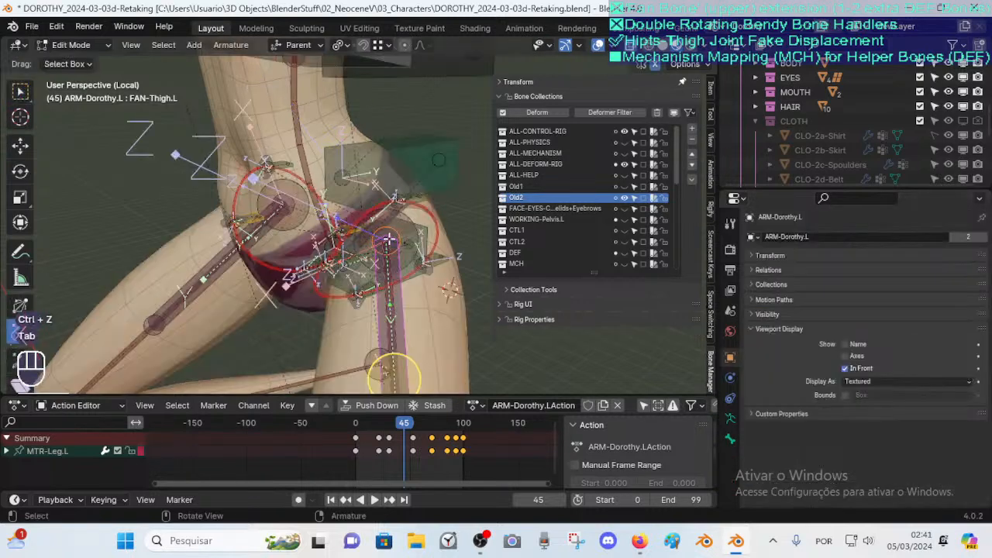
{"action": "key", "text": "Tab"}
{"action": "key", "text": "Tab"}
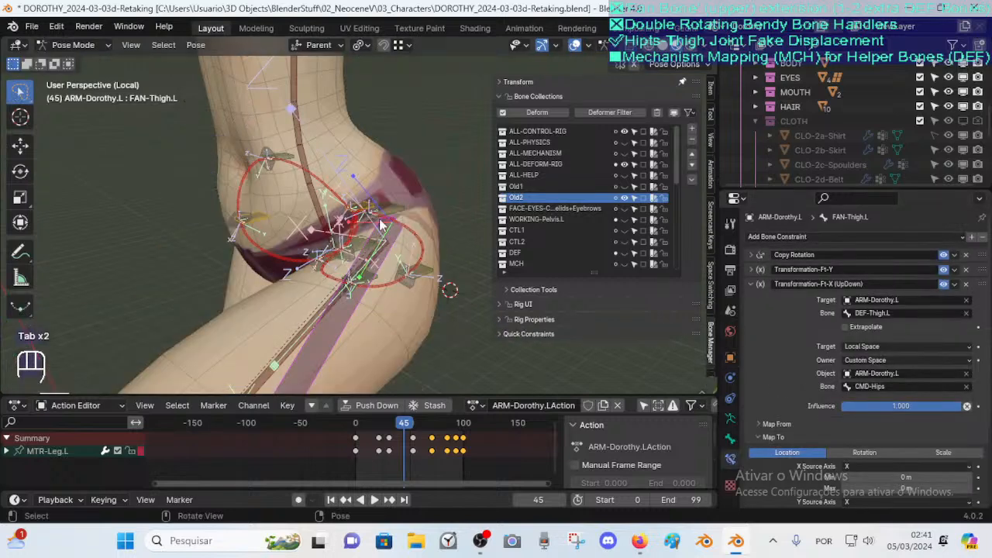
{"action": "key", "text": "Tab"}
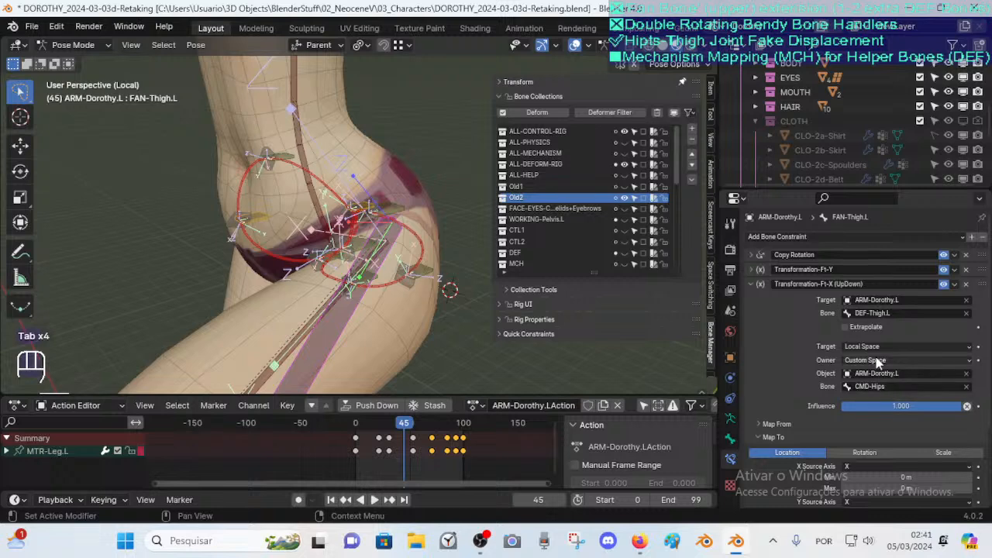
Set the UpDown constraint's Map To X maximum location to 0.7 m, undoing the stray trial drags on other fields
{"action": "scroll", "coordinate": [894, 402], "scroll_direction": "down", "scroll_amount": 3}
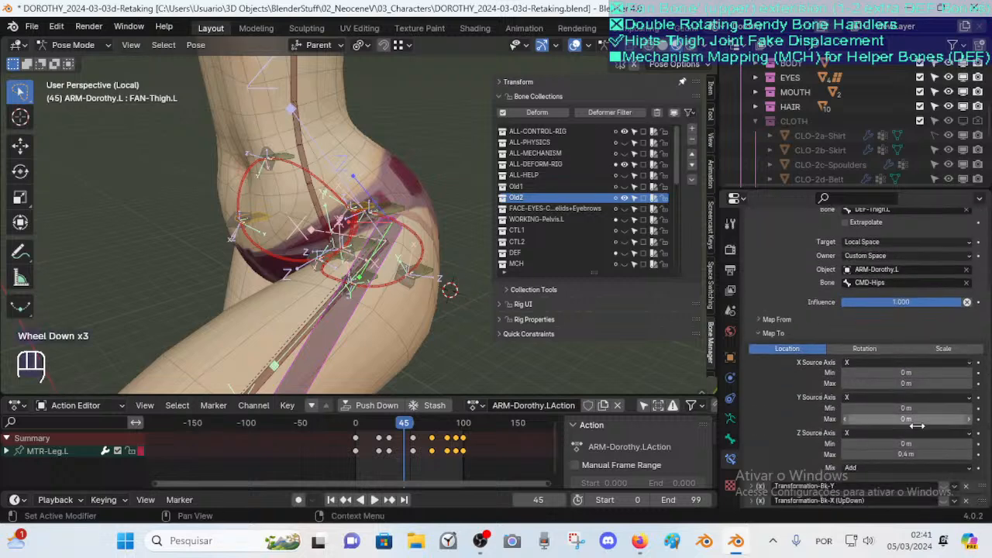
{"action": "left_click", "coordinate": [897, 455]}
{"action": "left_click", "coordinate": [833, 458]}
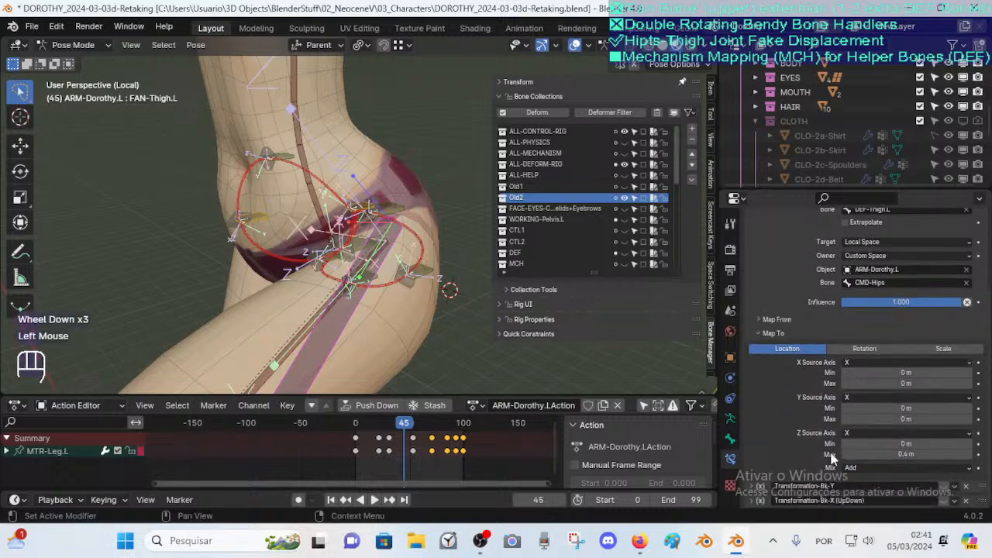
{"action": "left_click_drag", "start_coordinate": [923, 447], "coordinate": [907, 447]}
{"action": "key", "text": "ctrl+z"}
{"action": "mouse_move", "coordinate": [907, 382]}
{"action": "left_mouse_down"}
{"action": "mouse_move", "coordinate": [930, 382]}
{"action": "mouse_move", "coordinate": [903, 382]}
{"action": "mouse_move", "coordinate": [913, 383]}
{"action": "left_mouse_up"}
{"action": "middle_click_drag", "start_coordinate": [372, 255], "coordinate": [450, 249]}
{"action": "left_click_drag", "start_coordinate": [906, 383], "coordinate": [925, 383]}
{"action": "key", "text": "ctrl+z"}
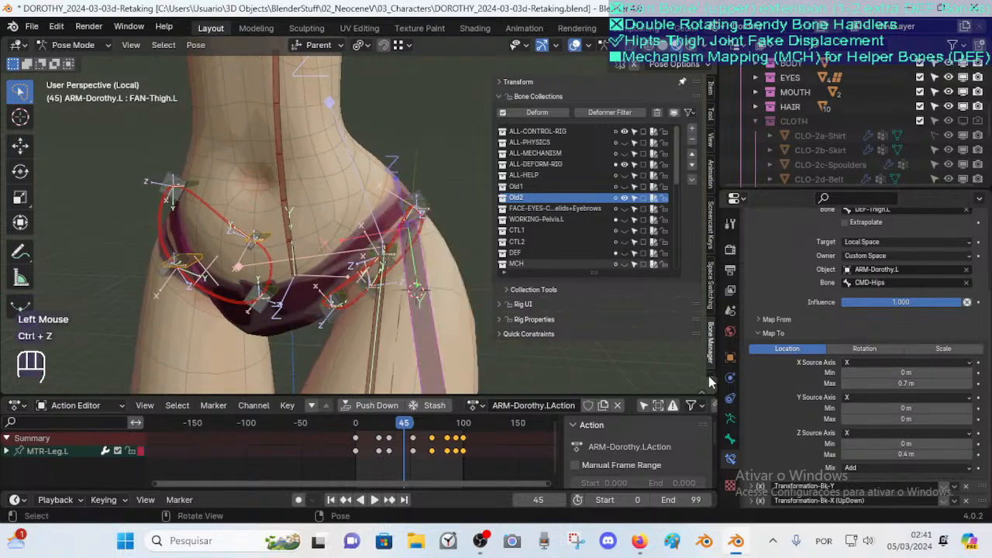
Compare the hip helper in Edit and Pose Mode, then disable and collapse the Transformation-Ft-X (UpDown) constraint
{"action": "middle_click_drag", "start_coordinate": [360, 249], "coordinate": [372, 295]}
{"action": "scroll", "coordinate": [364, 256], "scroll_direction": "down", "scroll_amount": 1}
{"action": "key", "text": "Tab"}
{"action": "key", "text": "Tab"}
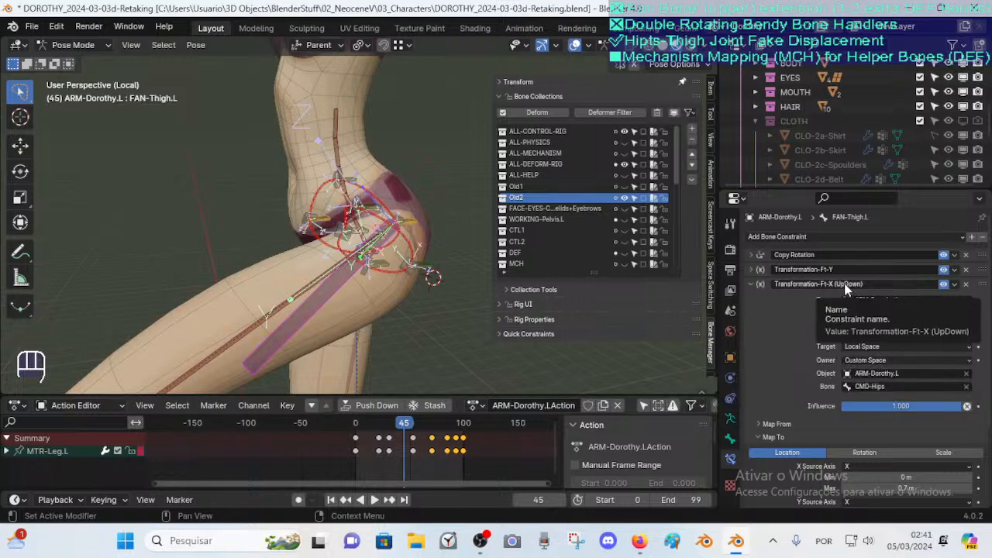
{"action": "left_click", "coordinate": [944, 286]}
{"action": "left_click", "coordinate": [760, 284]}
Inspect the Transformation-Ft-Y constraint's Target and Owner space settings without changing them
{"action": "left_click", "coordinate": [759, 271]}
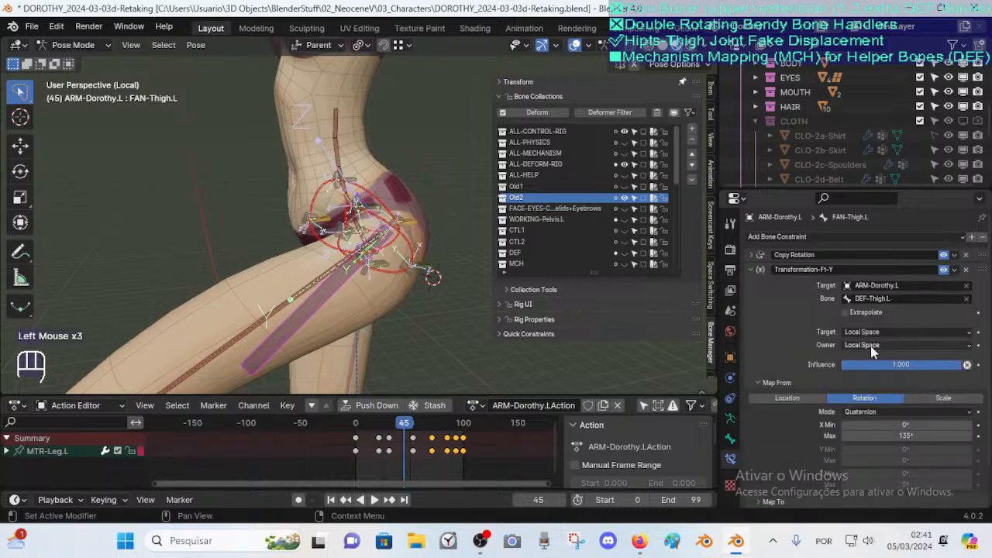
{"action": "scroll", "coordinate": [864, 349], "scroll_direction": "down", "scroll_amount": 2}
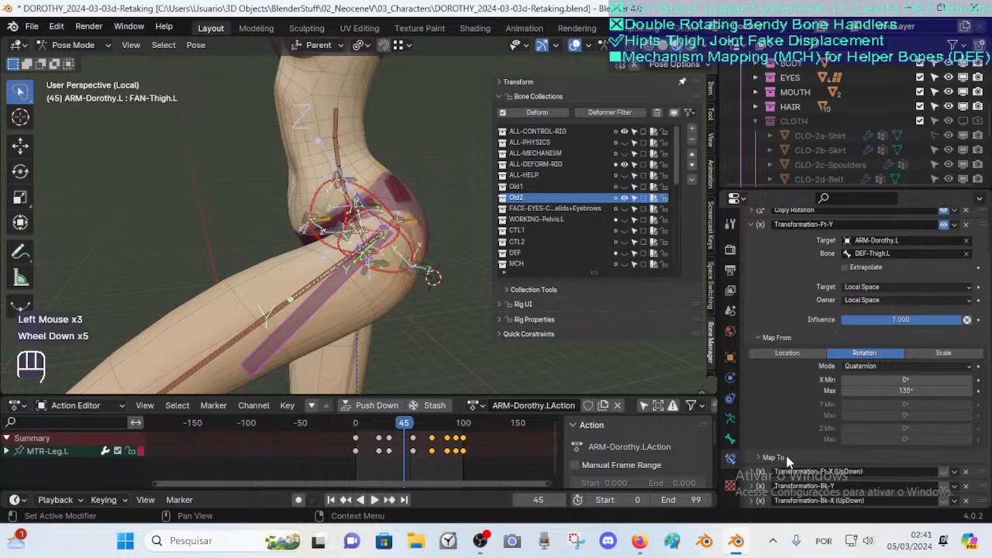
{"action": "left_click", "coordinate": [860, 300]}
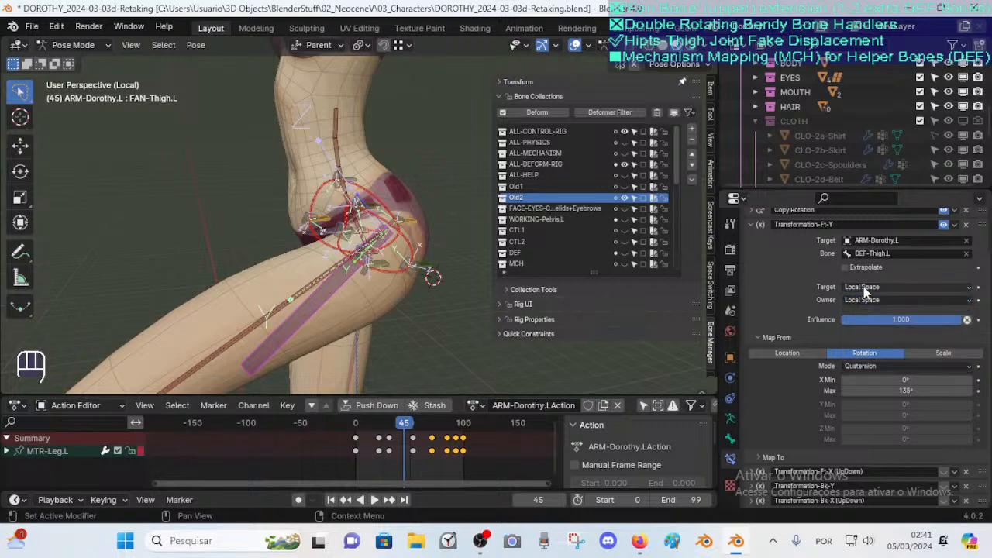
{"action": "left_click", "coordinate": [865, 289]}
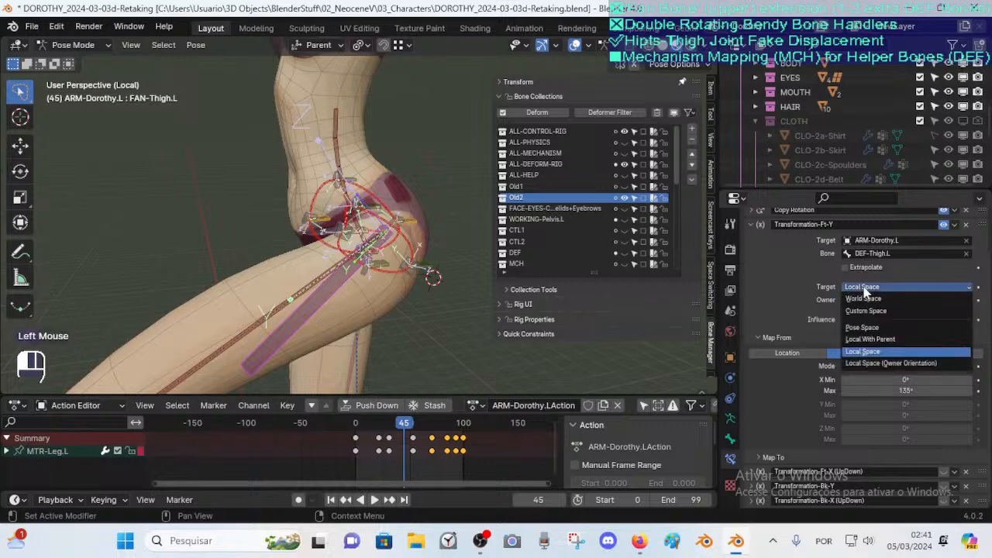
{"action": "left_click", "coordinate": [865, 290]}
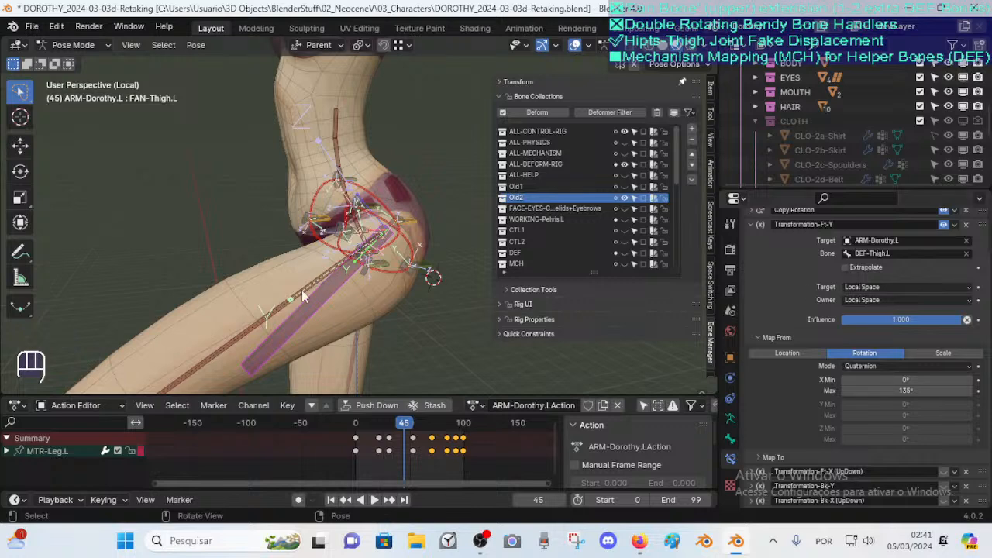
{"action": "middle_click_drag", "start_coordinate": [336, 285], "coordinate": [401, 251]}
{"action": "scroll", "coordinate": [403, 250], "scroll_direction": "up", "scroll_amount": 2}
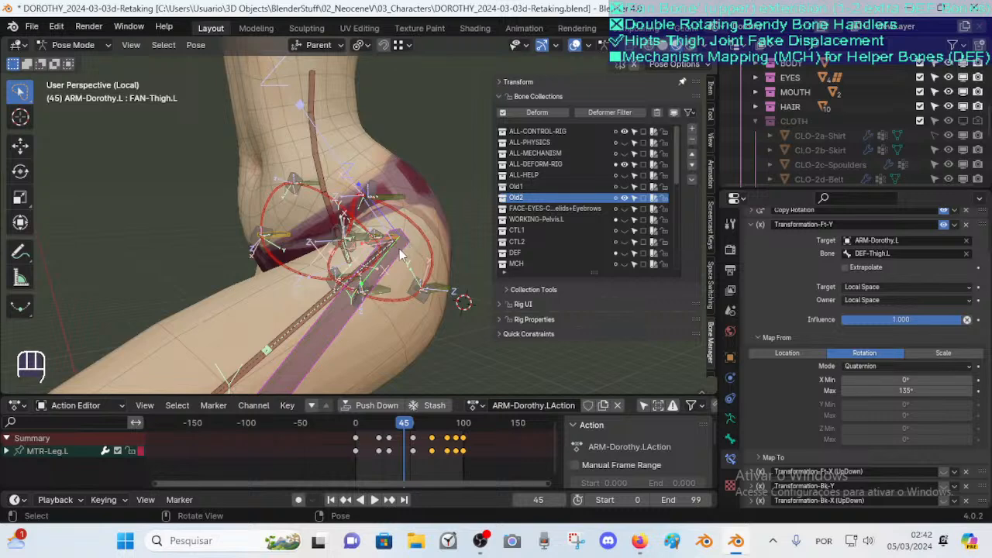
{"action": "scroll", "coordinate": [893, 371], "scroll_direction": "down", "scroll_amount": 1}
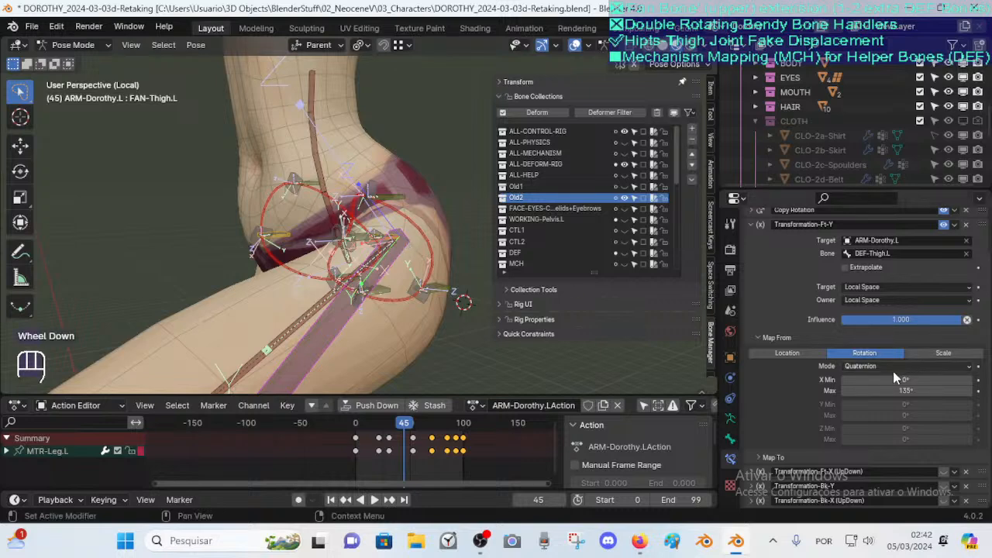
{"action": "left_click", "coordinate": [862, 301]}
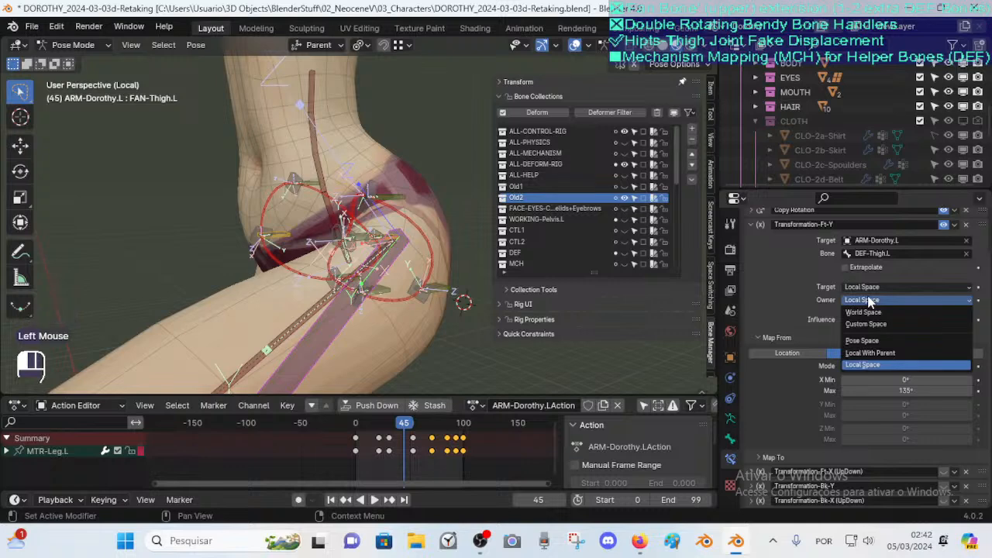
{"action": "left_click", "coordinate": [859, 300]}
Set the Transformation-Ft-Y constraint's Map To Y maximum location to -0.3 m, resetting the other trial values
{"action": "left_click", "coordinate": [750, 224]}
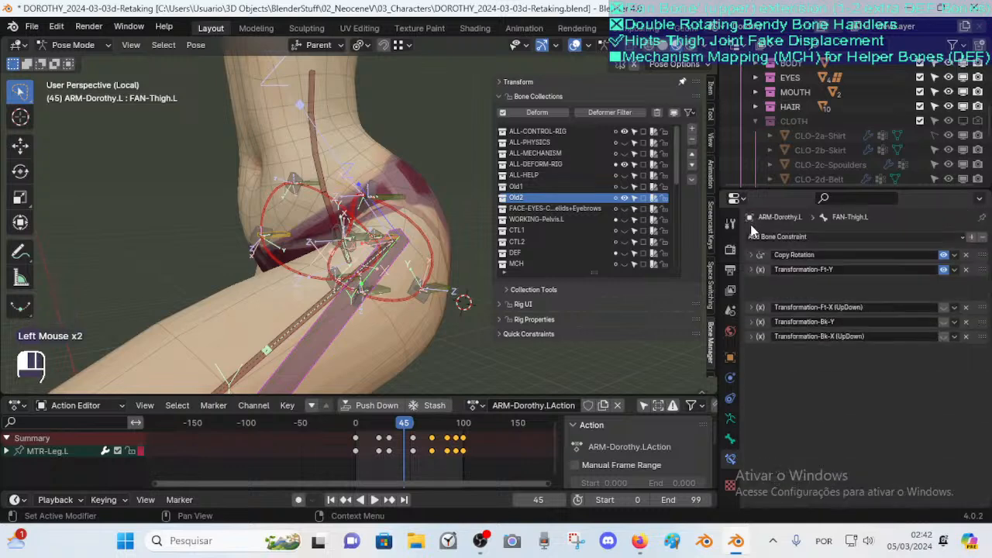
{"action": "left_click", "coordinate": [747, 269]}
{"action": "scroll", "coordinate": [749, 387], "scroll_direction": "down", "scroll_amount": 3}
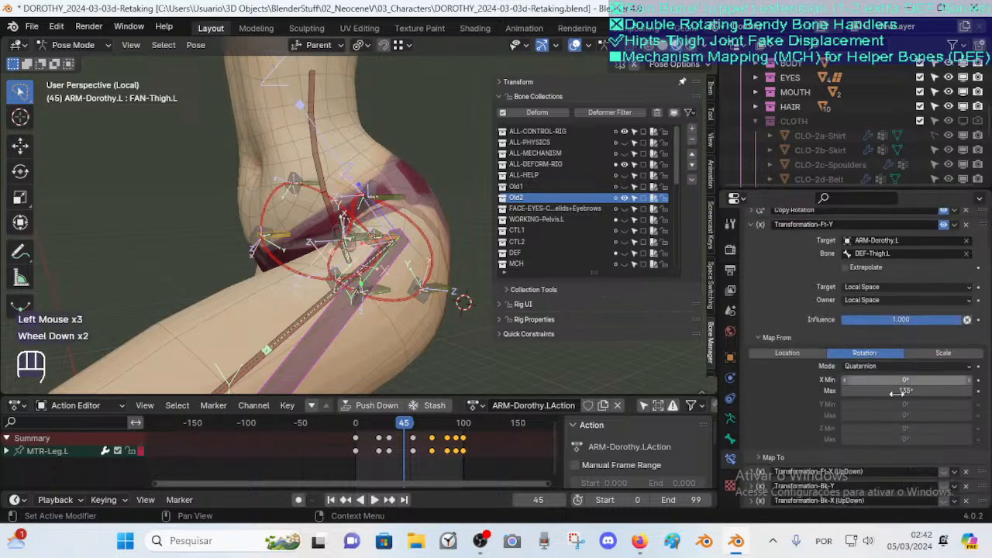
{"action": "left_click", "coordinate": [760, 335]}
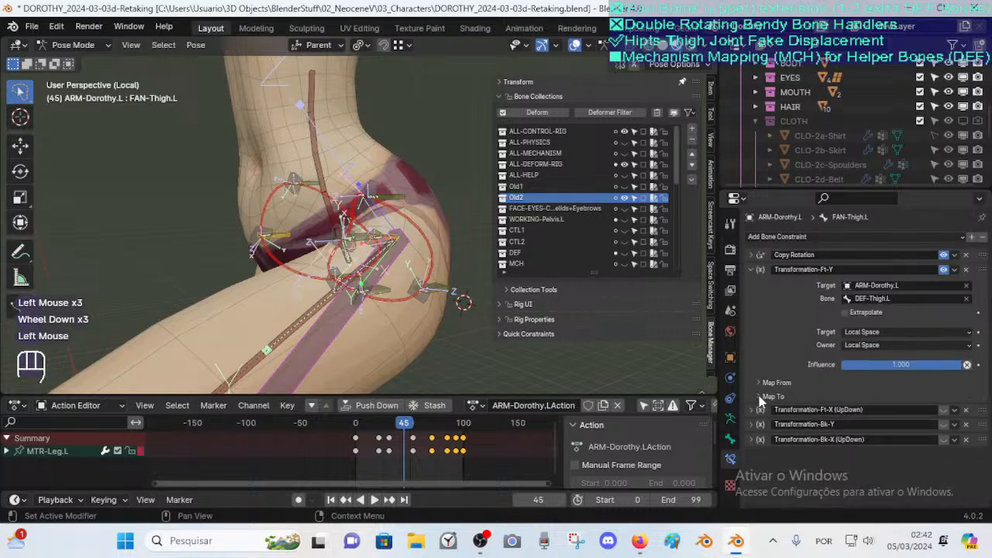
{"action": "left_click", "coordinate": [768, 396]}
{"action": "scroll", "coordinate": [894, 403], "scroll_direction": "down", "scroll_amount": 3}
{"action": "left_click", "coordinate": [907, 438]}
{"action": "left_click_drag", "start_coordinate": [907, 440], "coordinate": [884, 439]}
{"action": "left_click_drag", "start_coordinate": [897, 372], "coordinate": [915, 371]}
{"action": "middle_click_drag", "start_coordinate": [357, 233], "coordinate": [407, 242]}
{"action": "left_click_drag", "start_coordinate": [907, 369], "coordinate": [885, 369]}
{"action": "mouse_move", "coordinate": [931, 439]}
{"action": "left_mouse_down"}
{"action": "mouse_move", "coordinate": [950, 440]}
{"action": "mouse_move", "coordinate": [915, 439]}
{"action": "left_mouse_up"}
{"action": "key", "text": "BackSpace"}
{"action": "key", "text": "BackSpace"}
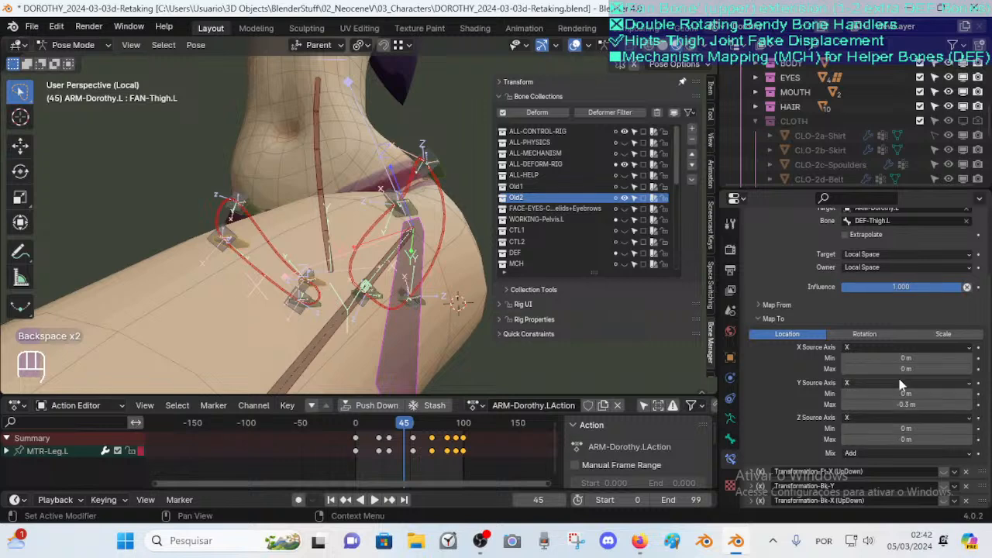
Collapse the Transformation-Ft-Y constraint and re-enable and expand the Transformation-Ft-X (UpDown) constraint
{"action": "scroll", "coordinate": [897, 380], "scroll_direction": "up", "scroll_amount": 3}
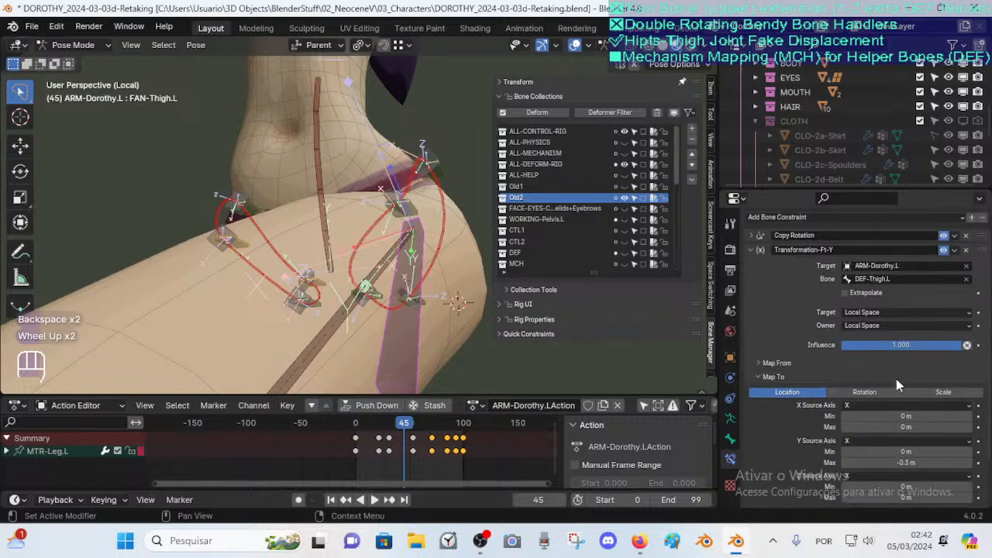
{"action": "left_click", "coordinate": [749, 269]}
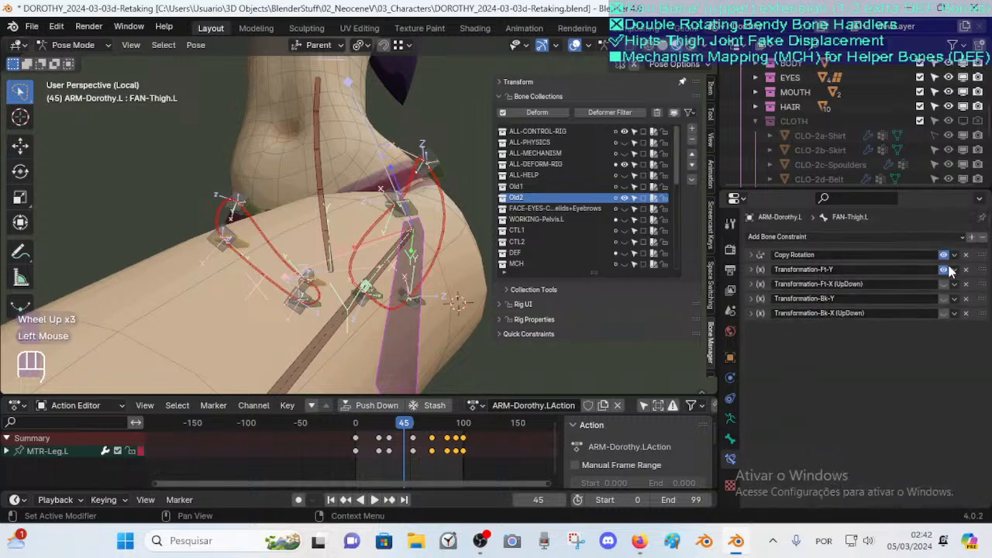
{"action": "left_click", "coordinate": [751, 269]}
{"action": "left_click", "coordinate": [751, 269]}
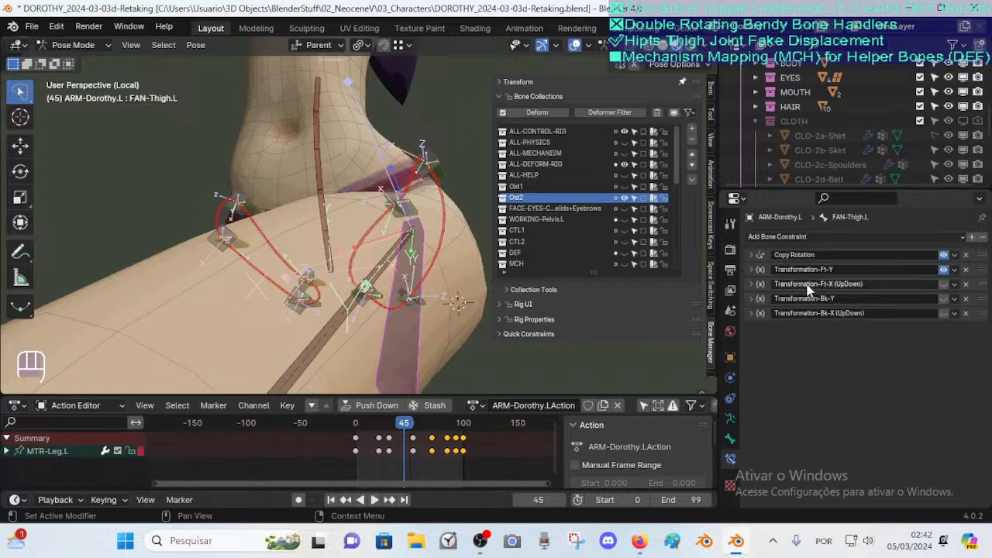
{"action": "middle_click_drag", "start_coordinate": [463, 252], "coordinate": [324, 272]}
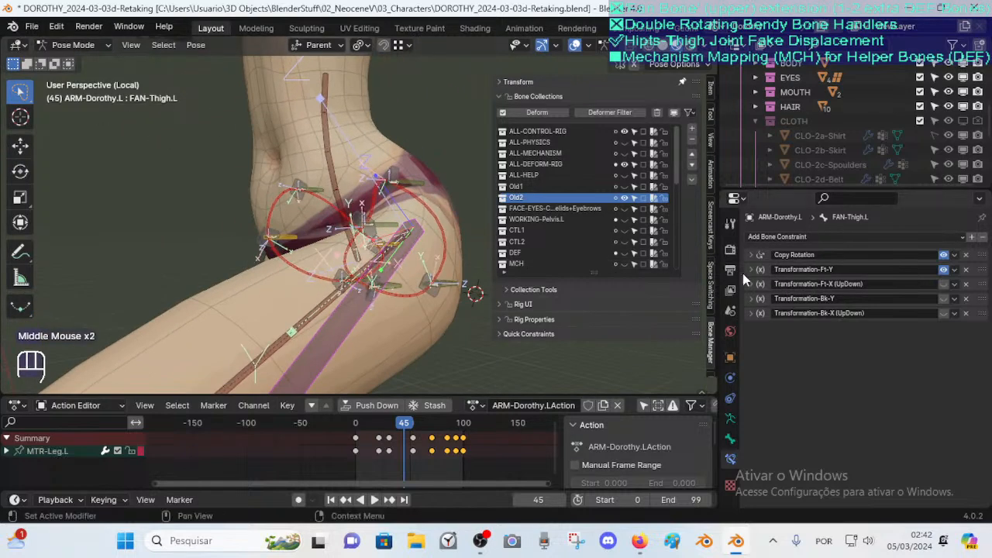
{"action": "left_click", "coordinate": [944, 284]}
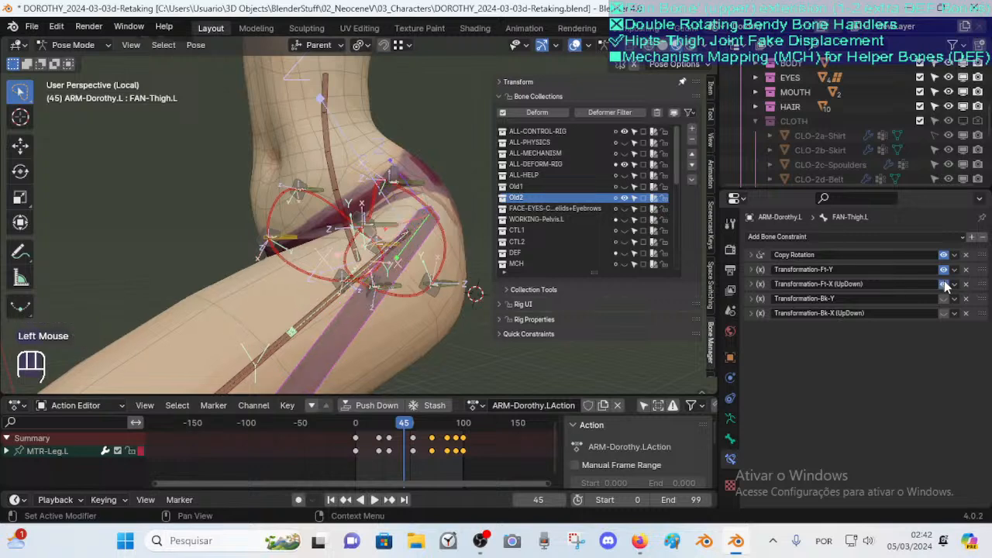
{"action": "scroll", "coordinate": [465, 264], "scroll_direction": "down", "scroll_amount": 1}
{"action": "left_click", "coordinate": [751, 283]}
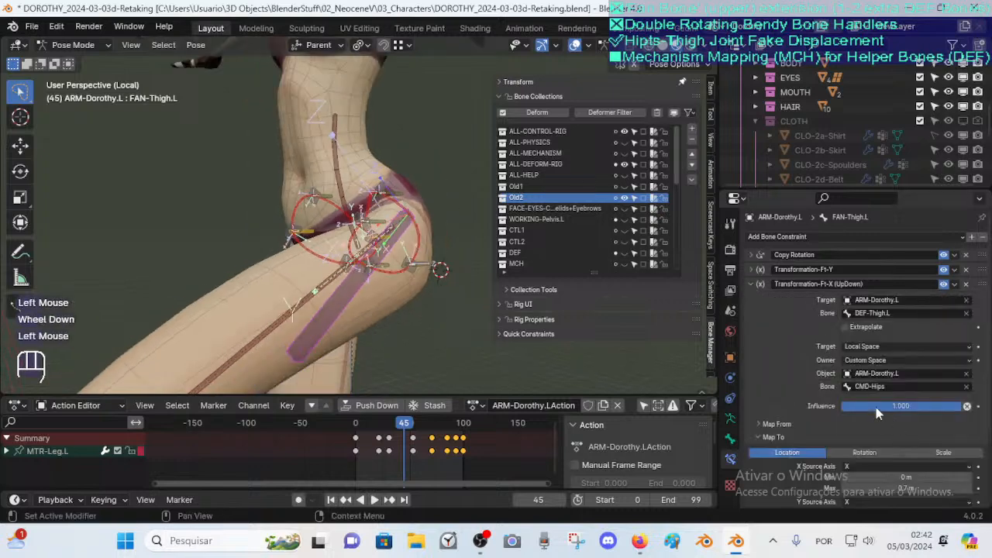
Select the DEF-Thigh.L bone to check its Stretch To constraint, then reselect FAN-Thigh.L
{"action": "middle_click_drag", "start_coordinate": [365, 225], "coordinate": [348, 259]}
{"action": "key", "text": "Tab"}
{"action": "left_click", "coordinate": [337, 277]}
{"action": "key", "text": "Tab"}
{"action": "middle_click_drag", "start_coordinate": [423, 265], "coordinate": [341, 269]}
{"action": "left_click", "coordinate": [314, 277]}
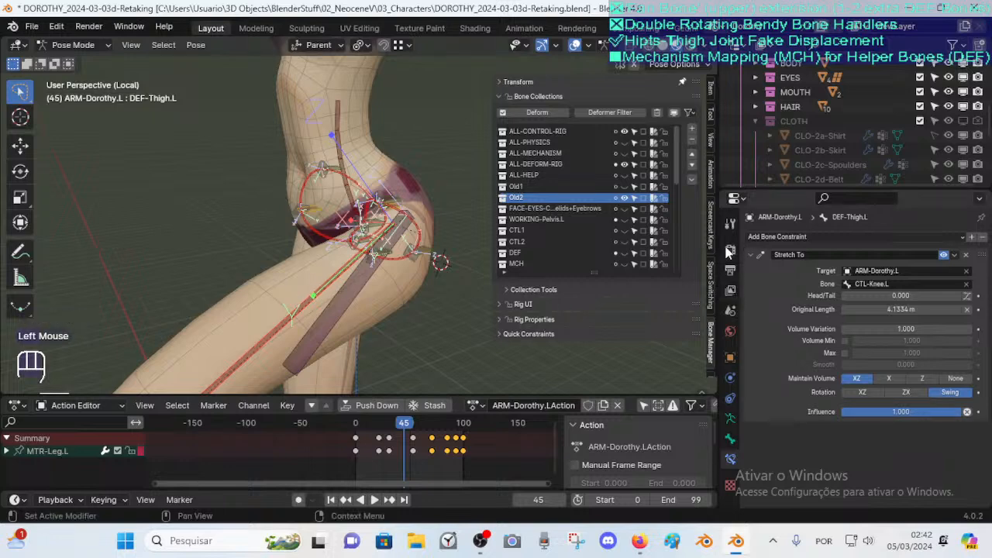
{"action": "left_click", "coordinate": [336, 308]}
{"action": "left_click", "coordinate": [751, 285]}
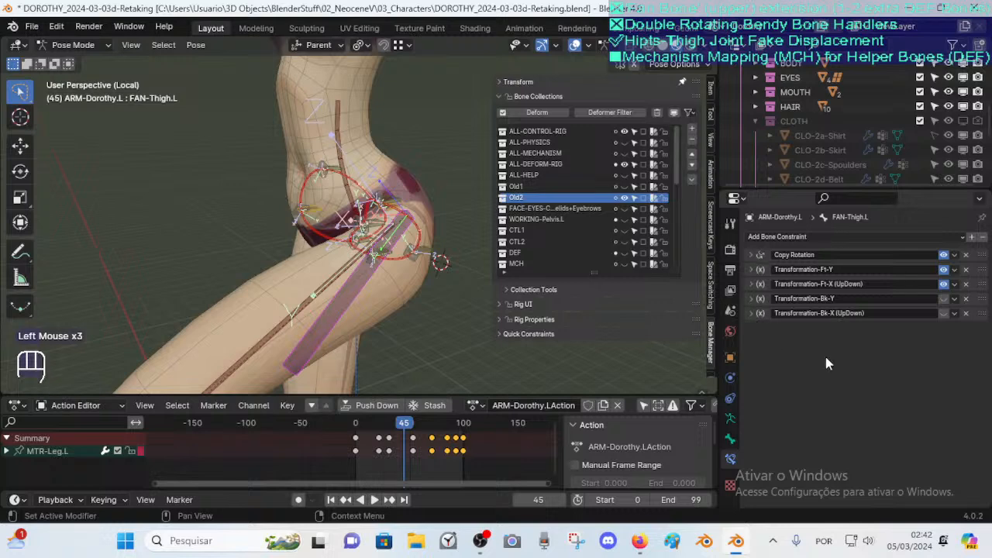
Rename the UpDown constraints to Transformation-Bk-XZ (UpDown) and Transformation-Ft-XZ (UpDown)
{"action": "left_click", "coordinate": [754, 314]}
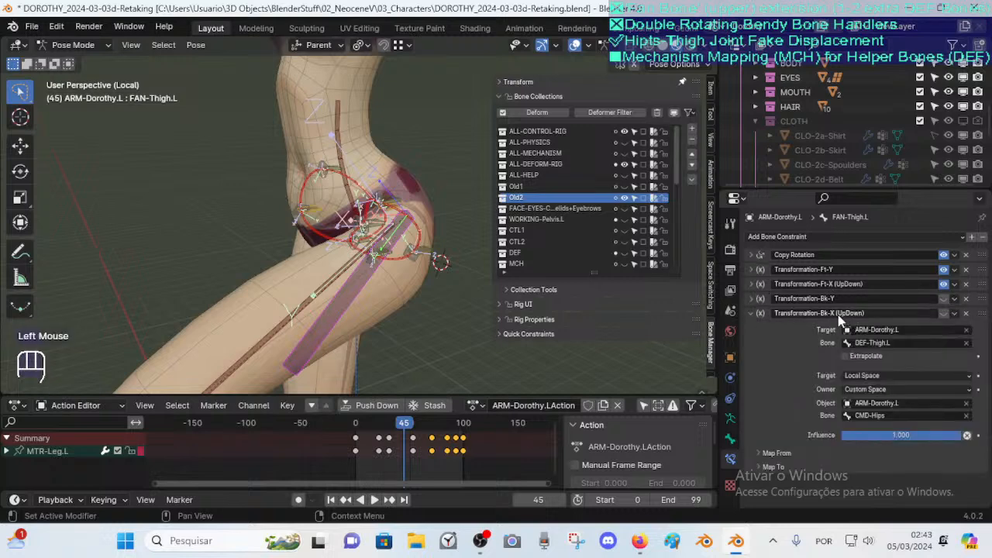
{"action": "left_click", "coordinate": [753, 314]}
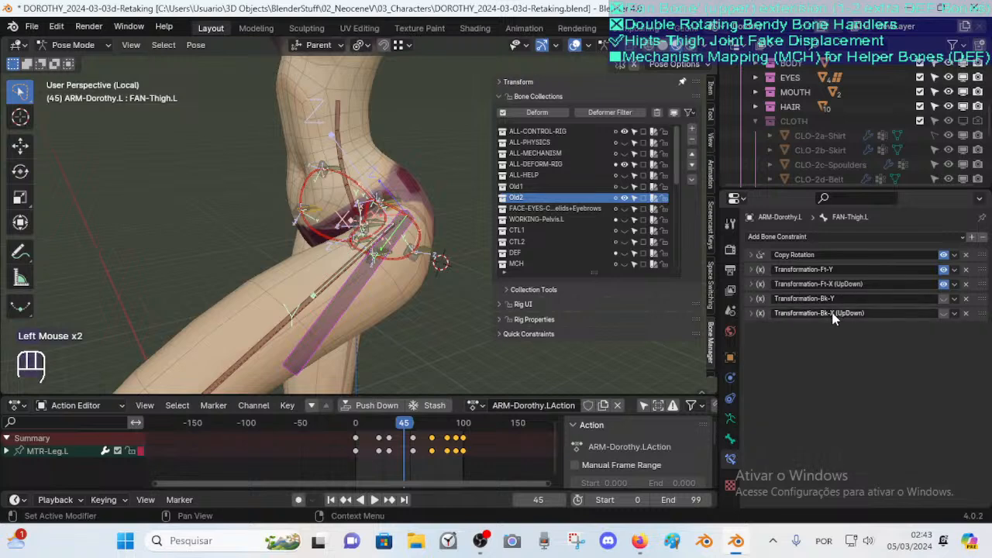
{"action": "left_click", "coordinate": [831, 315]}
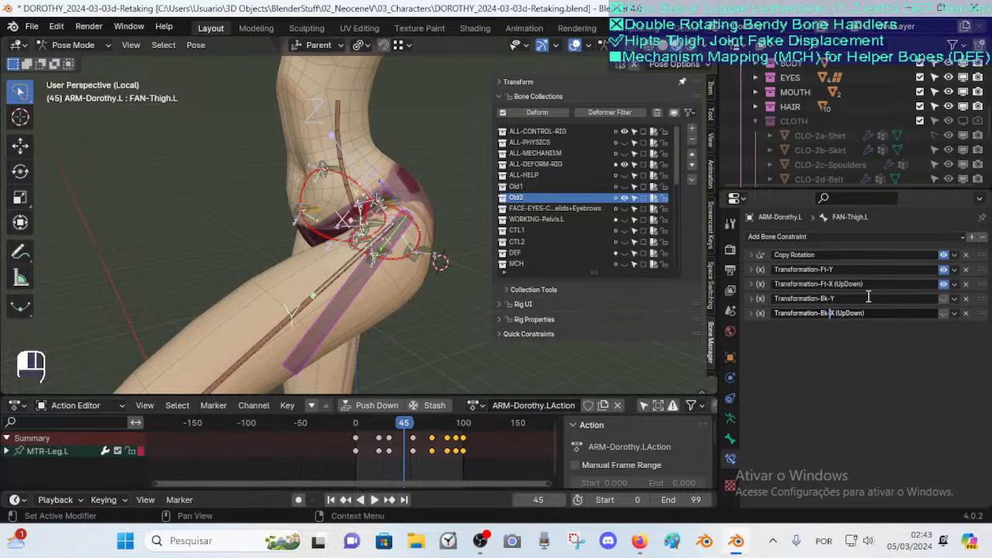
{"action": "type", "text": "X"}
{"action": "left_click", "coordinate": [840, 313]}
{"action": "left_click_drag", "start_coordinate": [834, 313], "coordinate": [936, 308]}
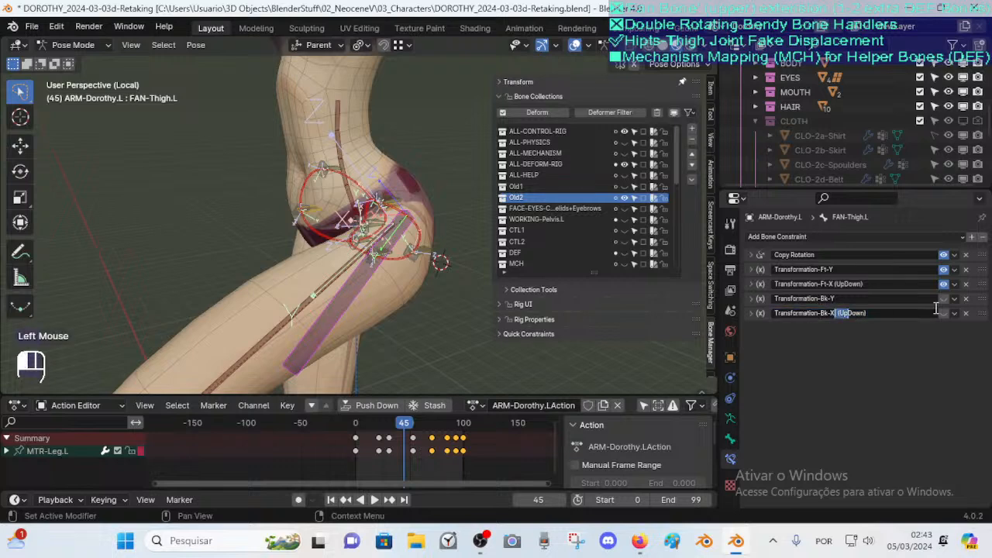
{"action": "type", "text": "Z"}
{"action": "key", "text": "Return"}
{"action": "double_click", "coordinate": [834, 286]}
{"action": "type", "text": "Z"}
{"action": "key", "text": "Return"}
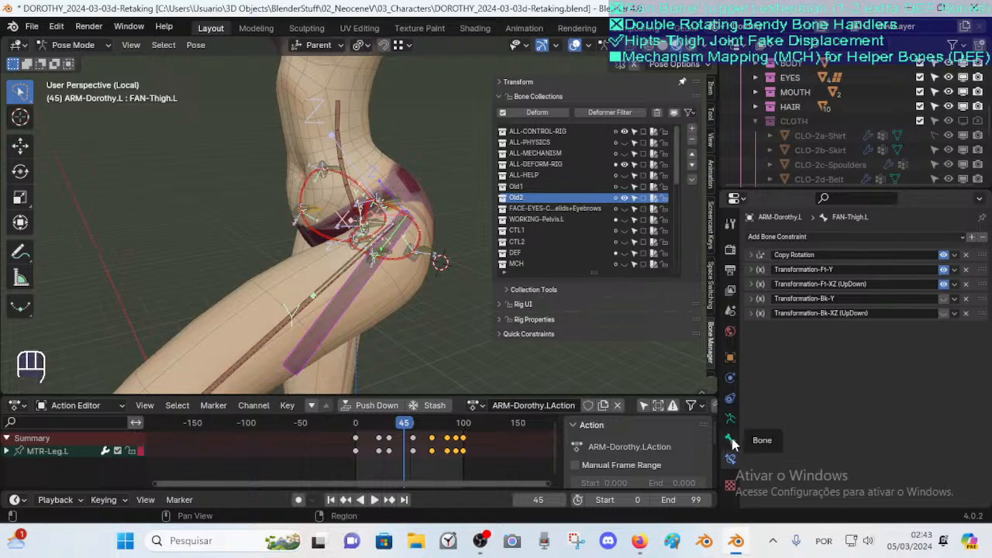
Enable the Transformation-Bk-XZ (UpDown) and Transformation-Bk-Y constraints
{"action": "left_click", "coordinate": [943, 313]}
{"action": "left_click", "coordinate": [943, 298]}
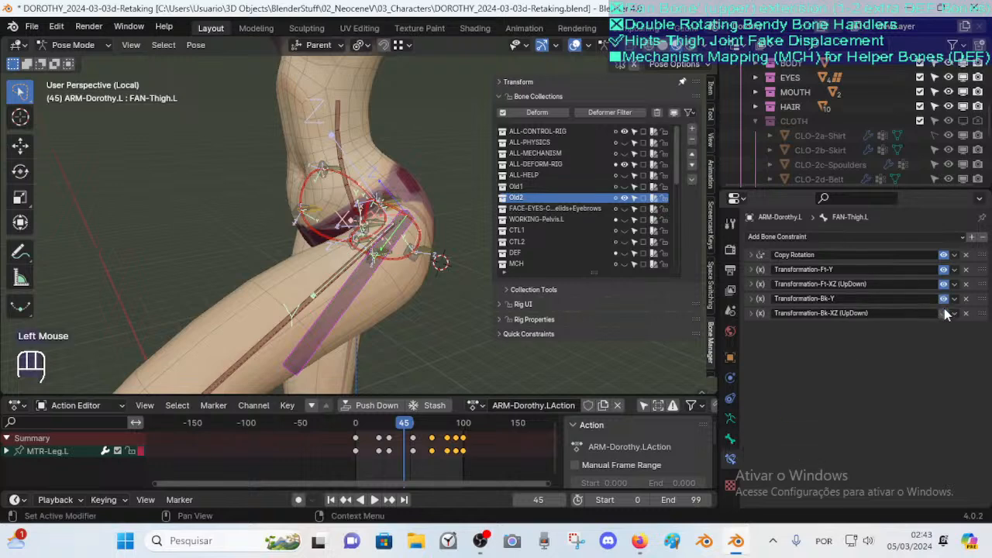
{"action": "scroll", "coordinate": [373, 287], "scroll_direction": "down", "scroll_amount": 5}
Pose the left leg by moving and rotating its control about X to raise the thigh for testing
{"action": "left_click", "coordinate": [316, 341]}
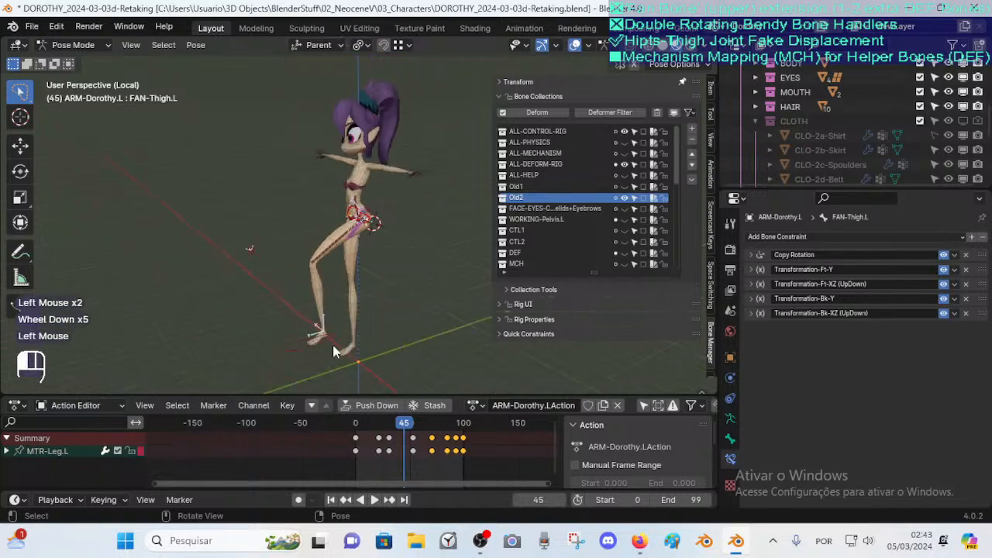
{"action": "middle_click_drag", "start_coordinate": [316, 343], "coordinate": [331, 328]}
{"action": "key", "text": "g"}
{"action": "left_click", "coordinate": [460, 266]}
{"action": "key", "text": "r"}
{"action": "key", "text": "x"}
{"action": "left_click", "coordinate": [425, 279]}
{"action": "key", "text": "g"}
{"action": "left_click", "coordinate": [485, 210]}
{"action": "scroll", "coordinate": [485, 211], "scroll_direction": "up", "scroll_amount": 2}
{"action": "middle_click_drag", "start_coordinate": [485, 210], "coordinate": [364, 245], "text": "shift"}
{"action": "scroll", "coordinate": [365, 245], "scroll_direction": "up", "scroll_amount": 2}
{"action": "left_click", "coordinate": [277, 304]}
{"action": "middle_click_drag", "start_coordinate": [276, 303], "coordinate": [312, 298]}
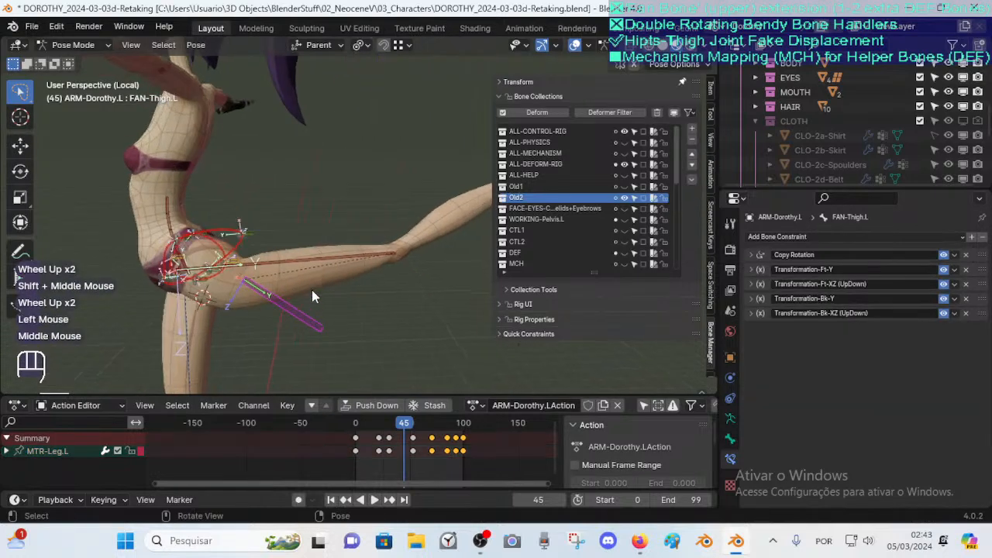
Open the Transformation-Bk-Y constraint to review its Map From and Map To settings
{"action": "left_click", "coordinate": [753, 313]}
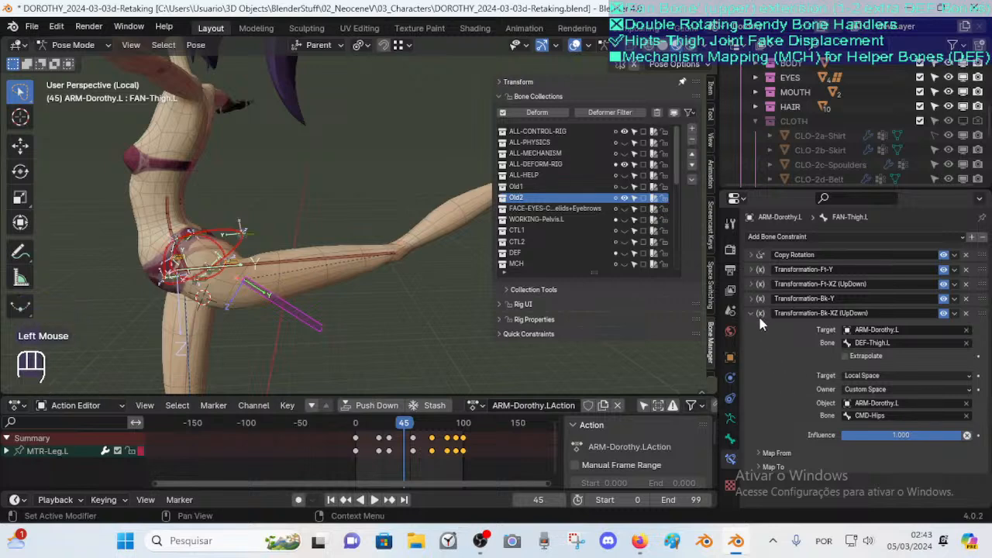
{"action": "left_click", "coordinate": [753, 313]}
{"action": "left_click", "coordinate": [751, 298]}
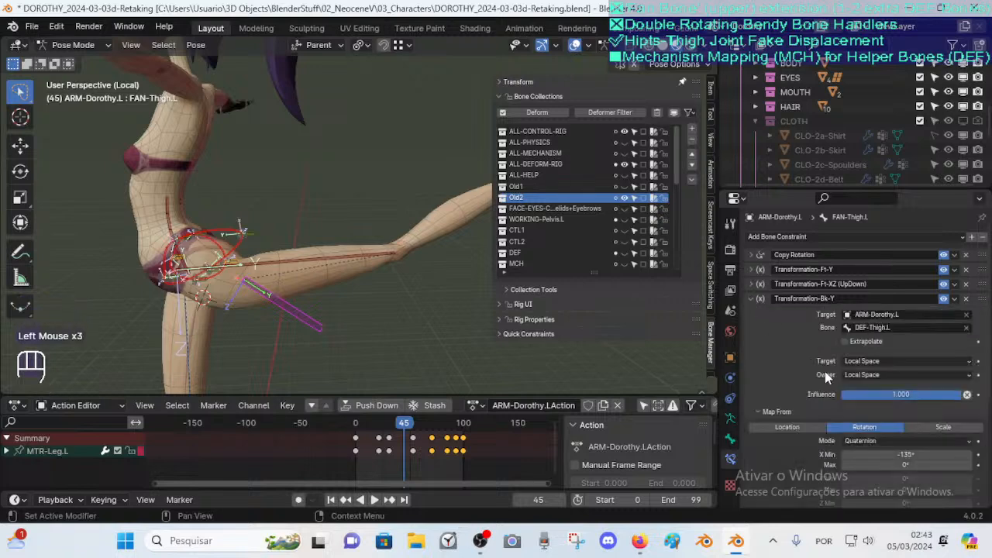
{"action": "scroll", "coordinate": [823, 376], "scroll_direction": "down", "scroll_amount": 3}
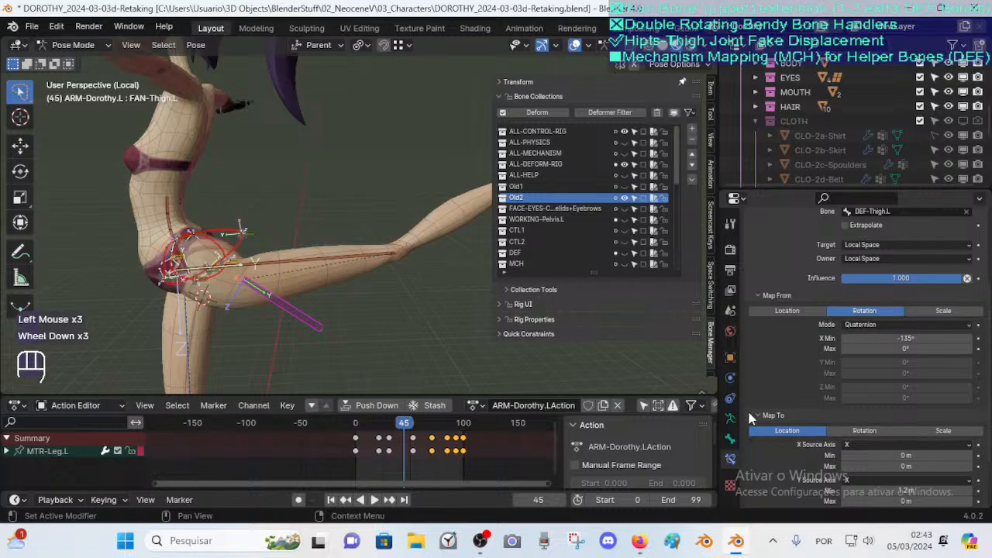
{"action": "scroll", "coordinate": [821, 423], "scroll_direction": "down", "scroll_amount": 2}
{"action": "key", "text": "g"}
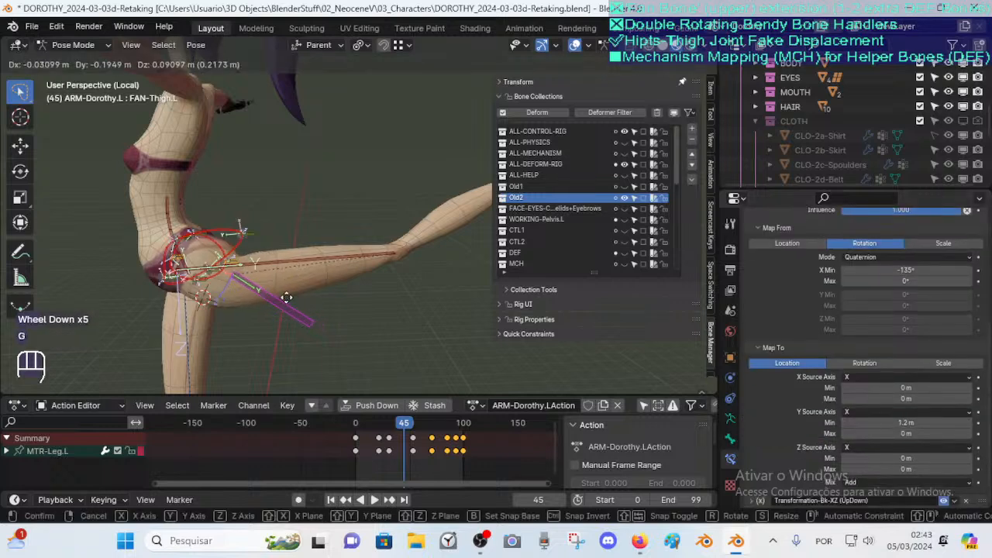
{"action": "key", "text": "Escape"}
{"action": "key", "text": "g"}
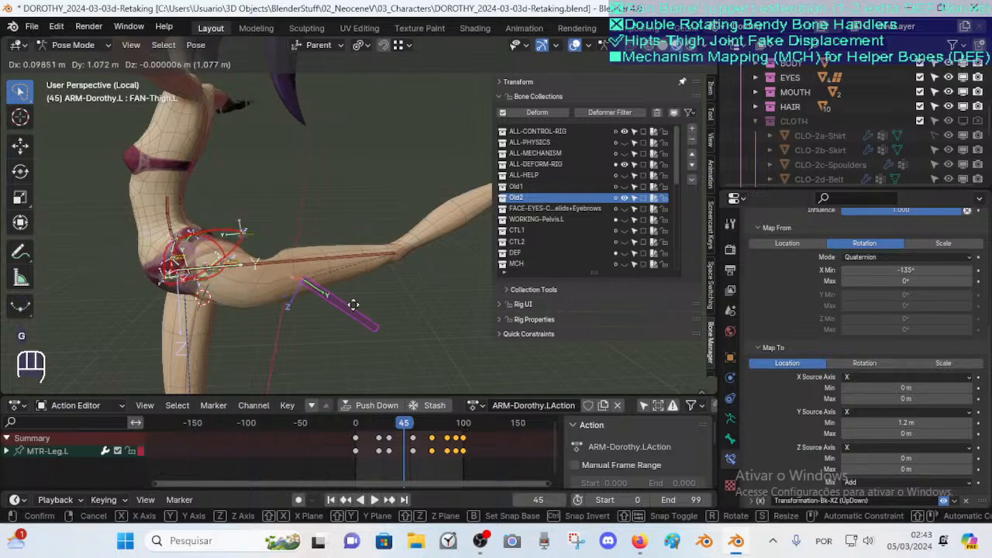
{"action": "key", "text": "Escape"}
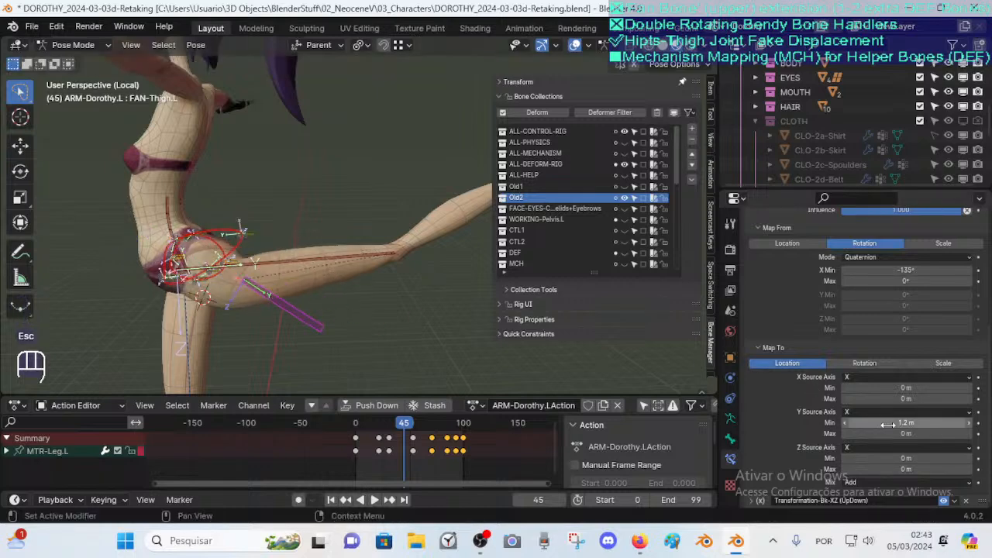
{"action": "scroll", "coordinate": [874, 405], "scroll_direction": "down", "scroll_amount": 1}
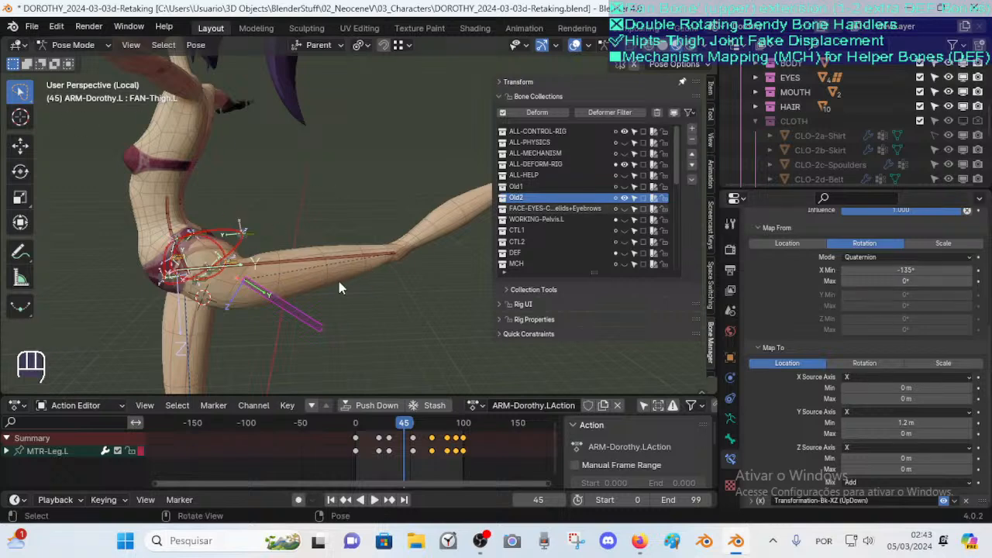
{"action": "scroll", "coordinate": [861, 411], "scroll_direction": "down", "scroll_amount": 1}
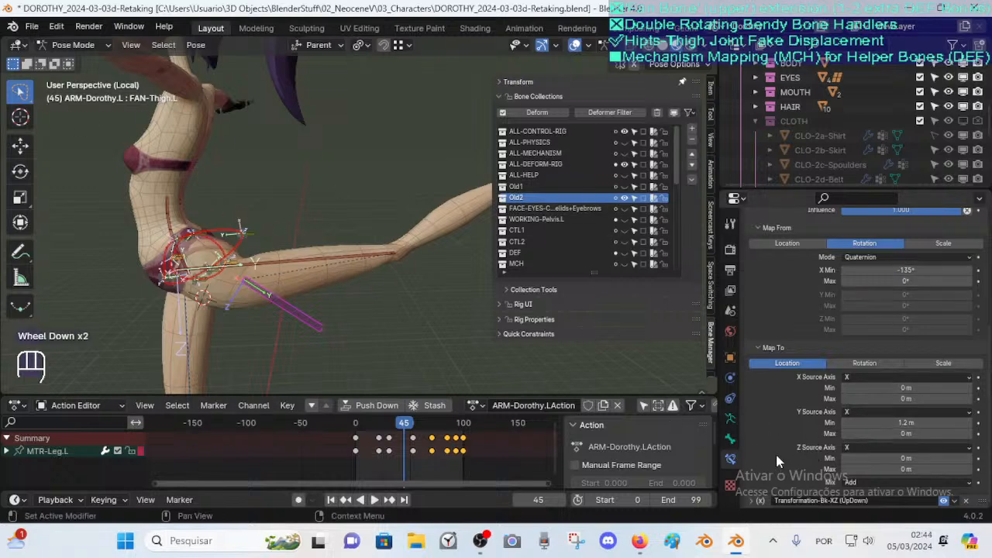
Collapse the Transformation-Bk-Y constraint and expand the Transformation-Bk-XZ (UpDown) constraint to inspect its settings
{"action": "left_click", "coordinate": [758, 350]}
{"action": "left_click", "coordinate": [757, 486]}
{"action": "scroll", "coordinate": [796, 406], "scroll_direction": "down", "scroll_amount": 4}
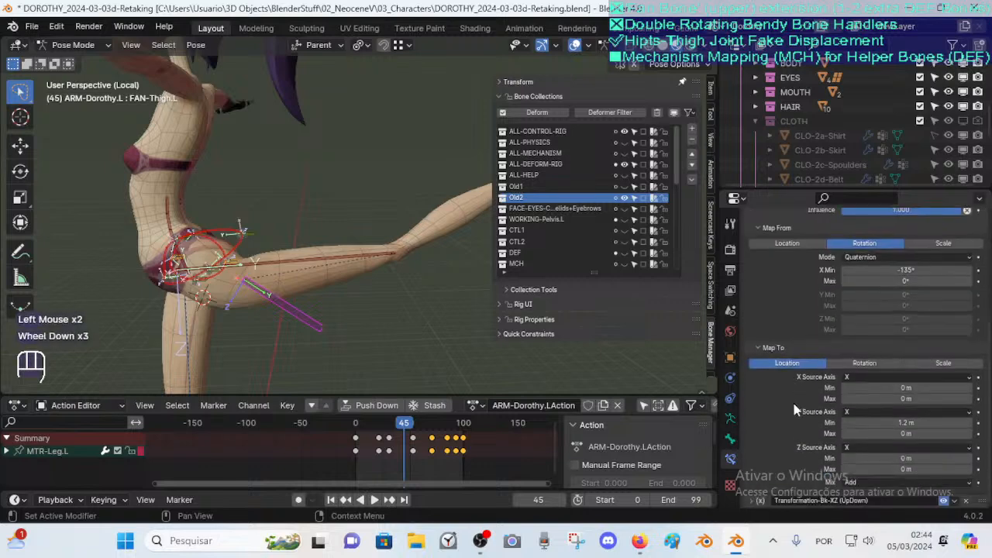
{"action": "left_click", "coordinate": [757, 348]}
{"action": "scroll", "coordinate": [813, 407], "scroll_direction": "down", "scroll_amount": 2}
{"action": "left_click", "coordinate": [750, 368]}
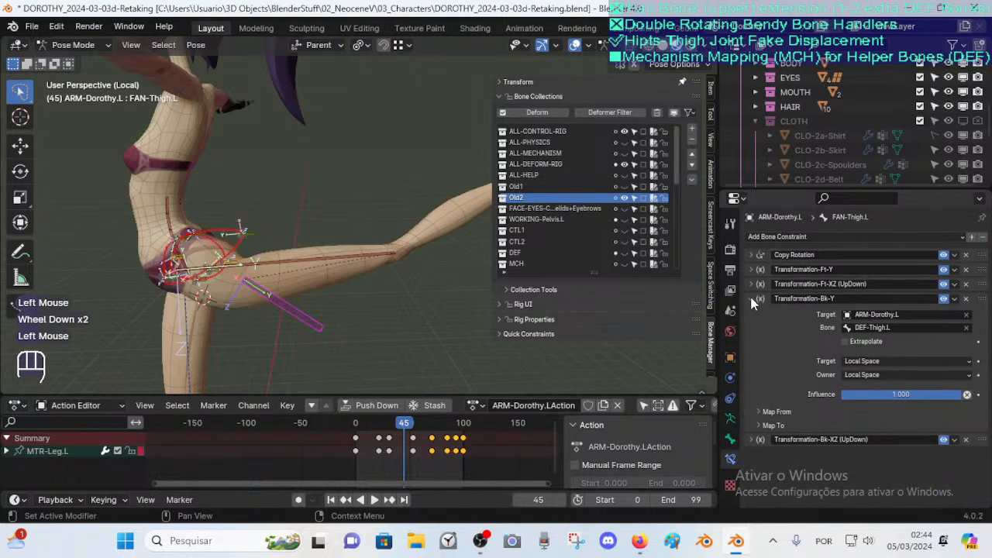
{"action": "left_click", "coordinate": [753, 300]}
{"action": "left_click", "coordinate": [754, 314]}
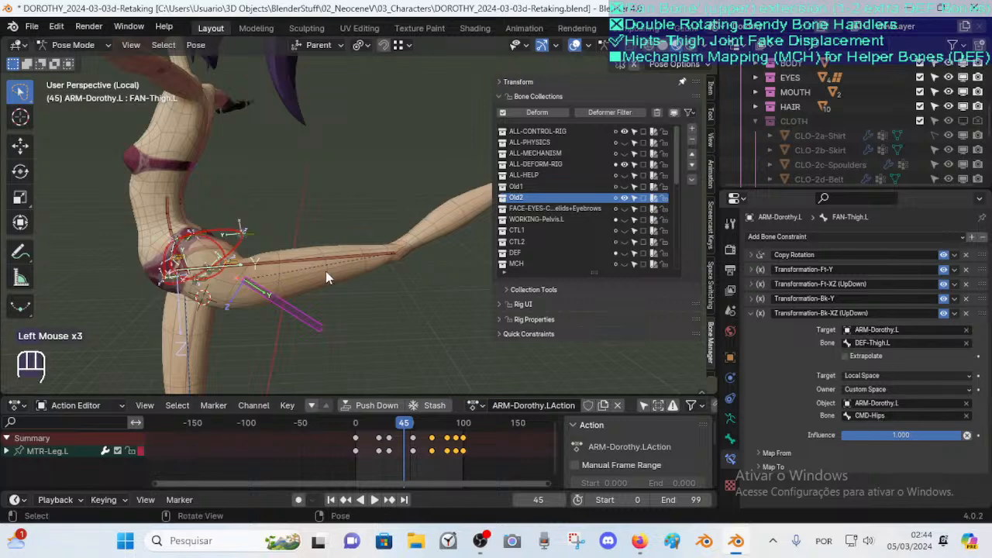
Locate the CMD-Hips bone in Edit Mode, then return to Pose Mode and reselect the FAN-Thigh.L bone
{"action": "key", "text": "Tab"}
{"action": "left_click", "coordinate": [224, 284]}
{"action": "left_click", "coordinate": [225, 285]}
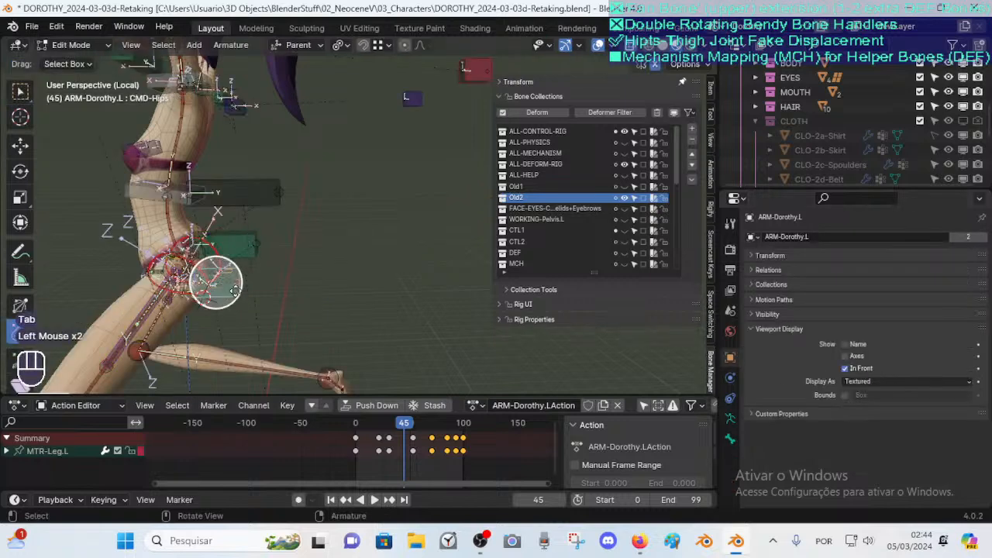
{"action": "key", "text": "Tab"}
{"action": "scroll", "coordinate": [303, 338], "scroll_direction": "down", "scroll_amount": 2}
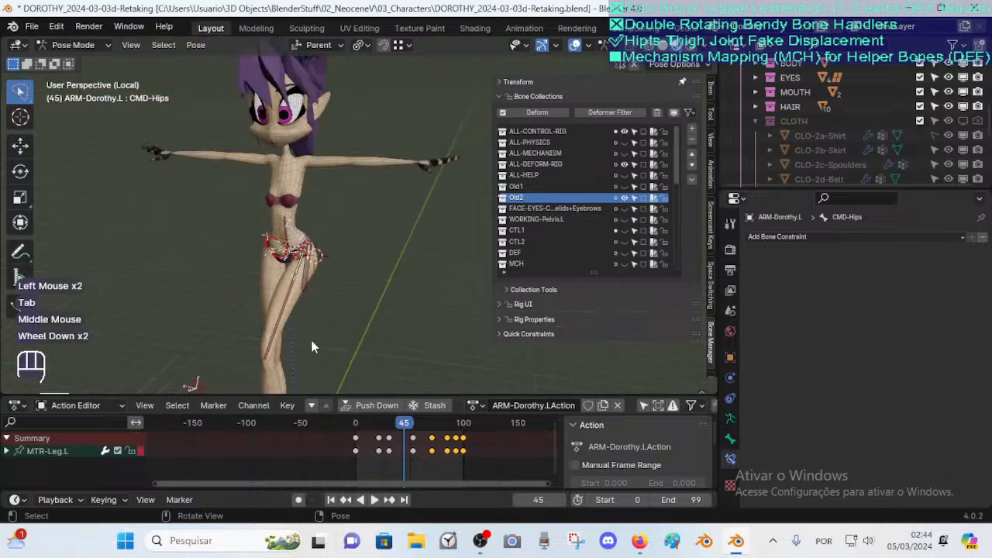
{"action": "middle_click_drag", "start_coordinate": [307, 335], "coordinate": [295, 281], "text": "shift"}
{"action": "scroll", "coordinate": [252, 208], "scroll_direction": "up", "scroll_amount": 1}
{"action": "double_click", "coordinate": [254, 209]}
{"action": "scroll", "coordinate": [258, 259], "scroll_direction": "up", "scroll_amount": 2}
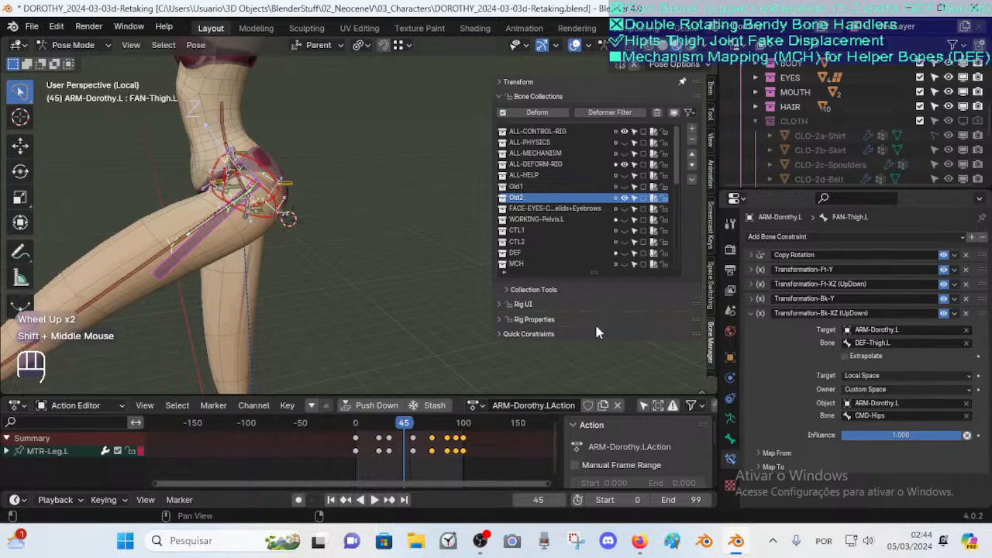
Play back the leg animation to check how the hip helper bones deform
{"action": "middle_click_drag", "start_coordinate": [275, 233], "coordinate": [270, 262]}
{"action": "key", "text": "g"}
{"action": "key", "text": "Escape"}
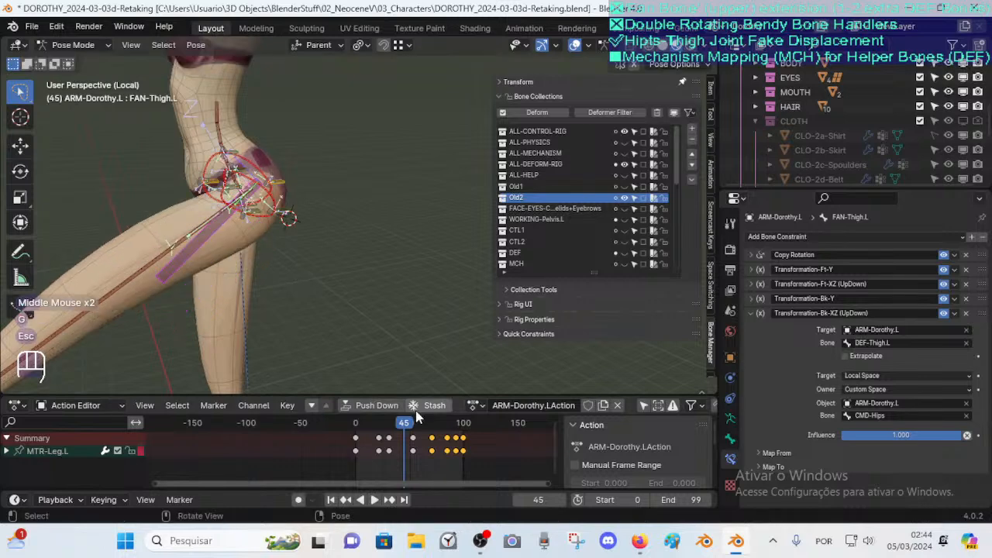
{"action": "left_click", "coordinate": [375, 499]}
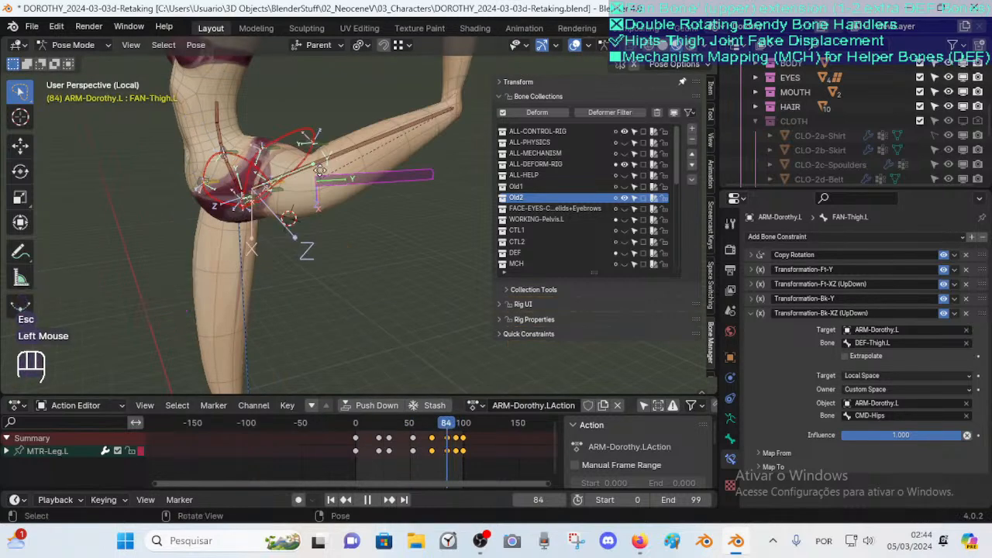
{"action": "key", "text": "Escape"}
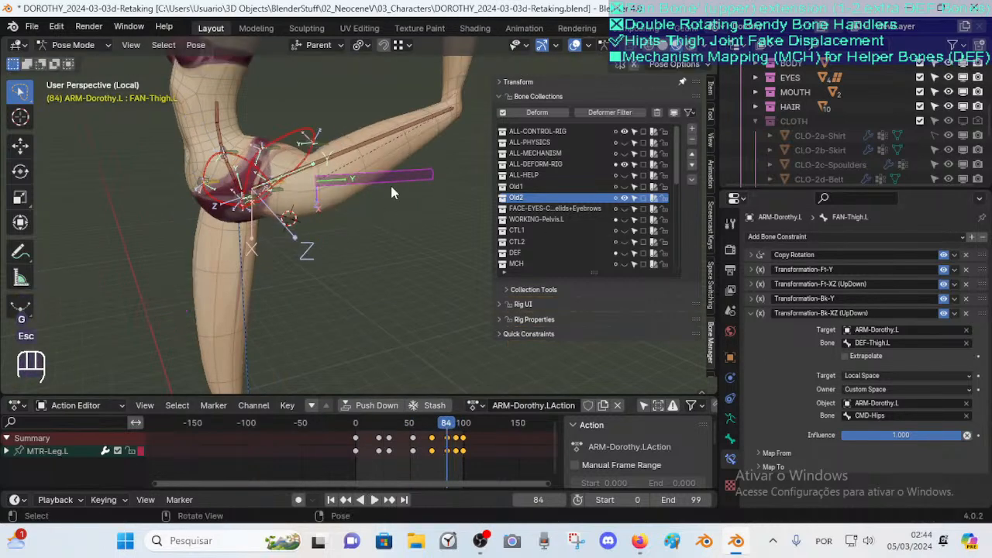
{"action": "key", "text": "g"}
{"action": "key", "text": "Escape"}
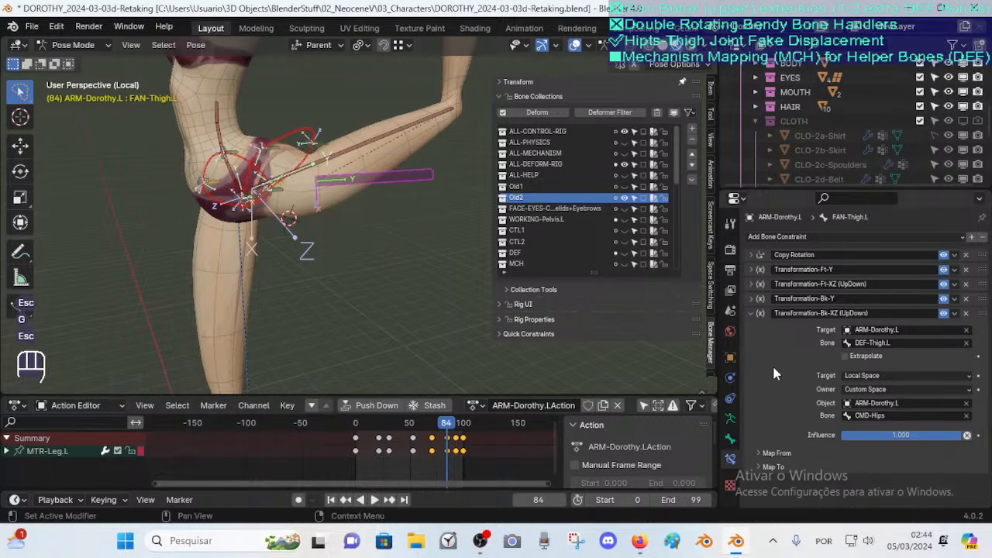
Expand the Map From and Map To sections of Transformation-Bk-XZ (UpDown) to review their mapping values
{"action": "left_click", "coordinate": [775, 466]}
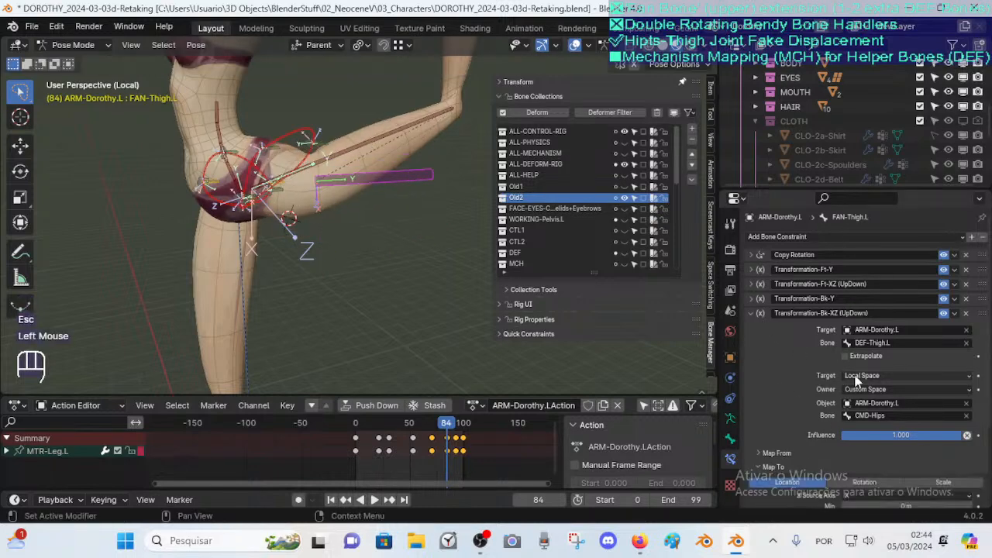
{"action": "scroll", "coordinate": [783, 465], "scroll_direction": "down", "scroll_amount": 3}
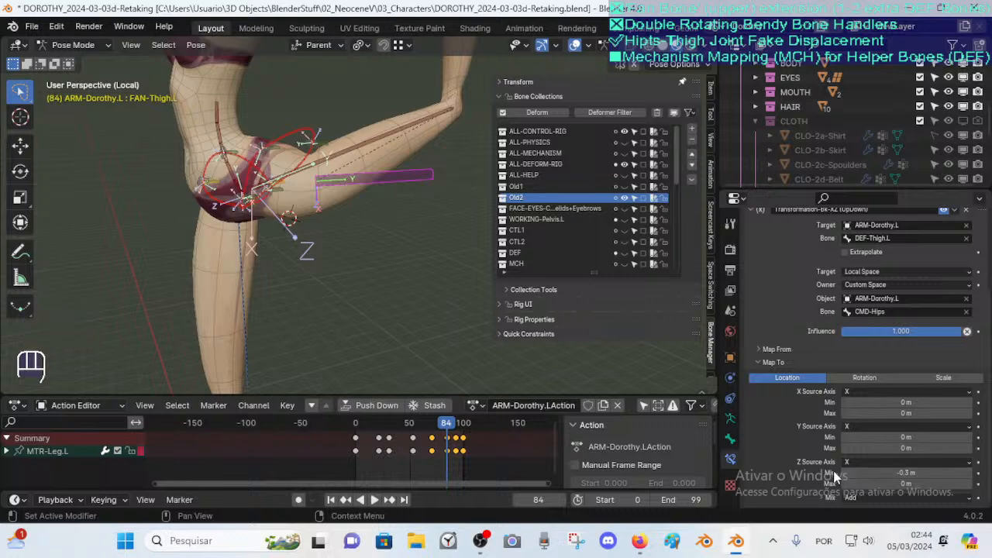
{"action": "left_click", "coordinate": [750, 353]}
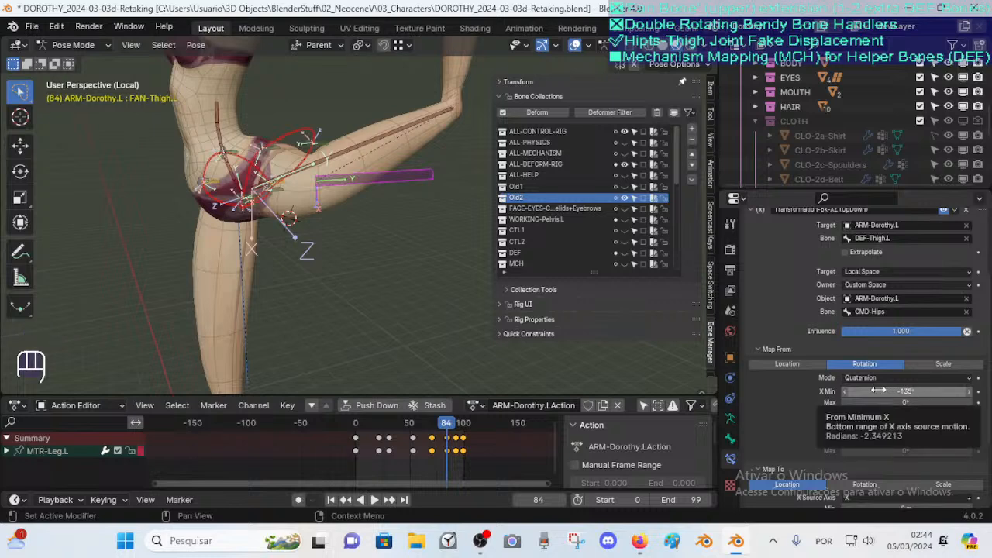
{"action": "scroll", "coordinate": [443, 296], "scroll_direction": "down", "scroll_amount": 2}
{"action": "middle_click_drag", "start_coordinate": [444, 296], "coordinate": [340, 315]}
{"action": "scroll", "coordinate": [347, 301], "scroll_direction": "up", "scroll_amount": 2}
{"action": "scroll", "coordinate": [347, 300], "scroll_direction": "down", "scroll_amount": 1}
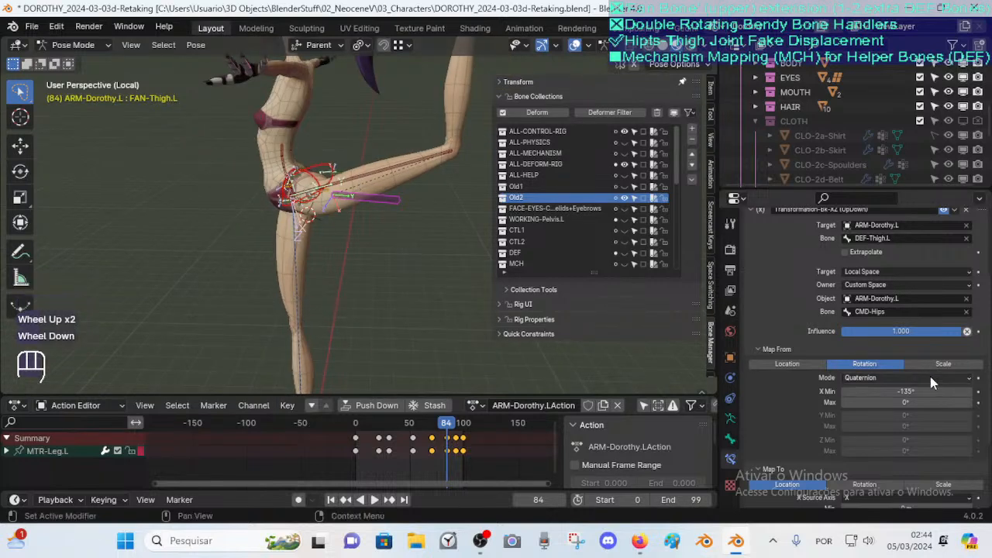
Select DEF-Thigh.L and scrub the leg animation, orbiting around the hip to inspect the deformation
{"action": "left_click", "coordinate": [393, 174]}
{"action": "left_click", "coordinate": [395, 174]}
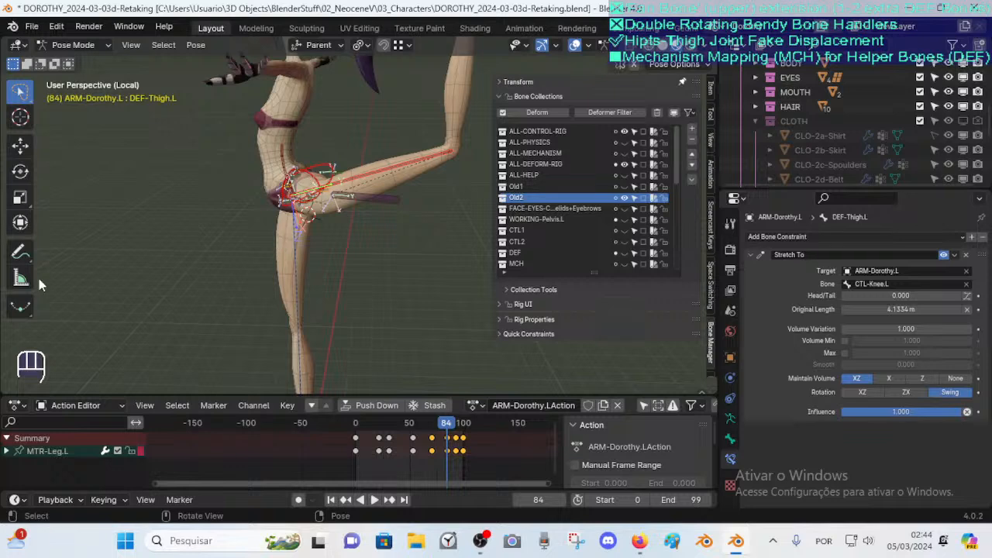
{"action": "middle_click_drag", "start_coordinate": [270, 150], "coordinate": [307, 225]}
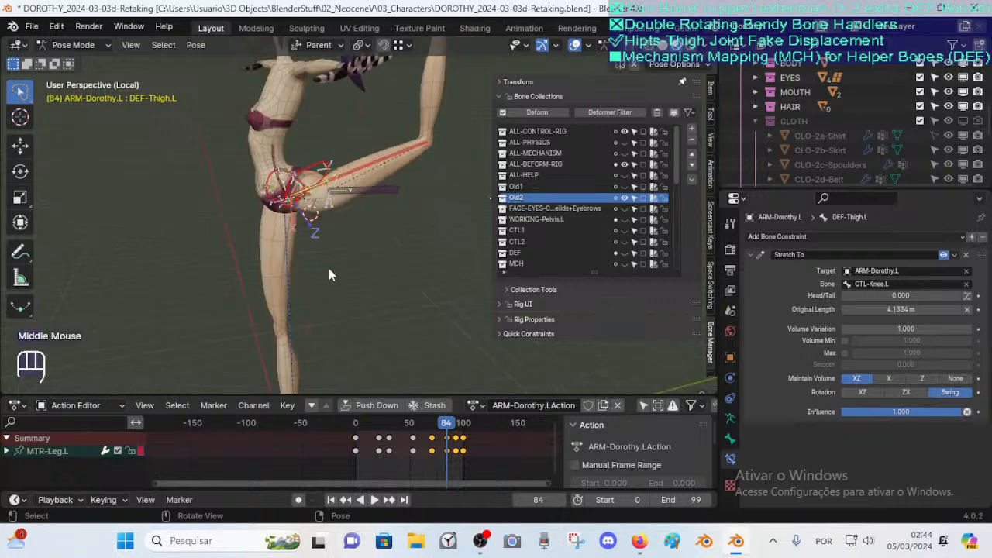
{"action": "key", "text": "a"}
{"action": "key", "text": "alt+q"}
{"action": "key", "text": "alt+q"}
{"action": "left_click_drag", "start_coordinate": [410, 427], "coordinate": [331, 426]}
{"action": "middle_click_drag", "start_coordinate": [194, 213], "coordinate": [271, 203]}
{"action": "middle_click_drag", "start_coordinate": [254, 194], "coordinate": [327, 208]}
{"action": "mouse_move", "coordinate": [299, 274]}
{"action": "middle_mouse_down"}
{"action": "mouse_move", "coordinate": [351, 267]}
{"action": "mouse_move", "coordinate": [297, 284]}
{"action": "middle_mouse_up"}
{"action": "scroll", "coordinate": [351, 264], "scroll_direction": "up", "scroll_amount": 4}
{"action": "scroll", "coordinate": [296, 283], "scroll_direction": "down", "scroll_amount": 1}
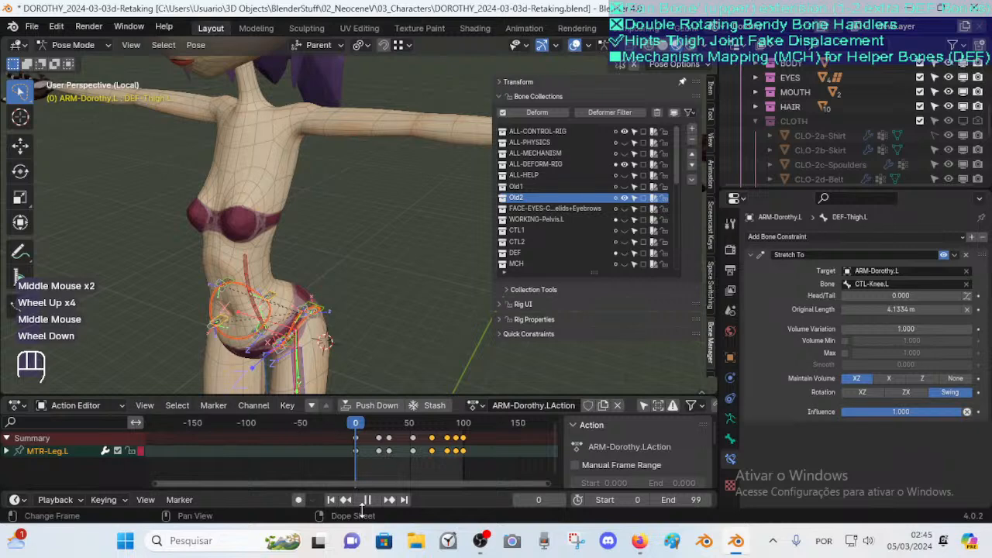
Scrub through the leg animation frames while orbiting the view to inspect the hip and thigh deformation
{"action": "left_click", "coordinate": [480, 541]}
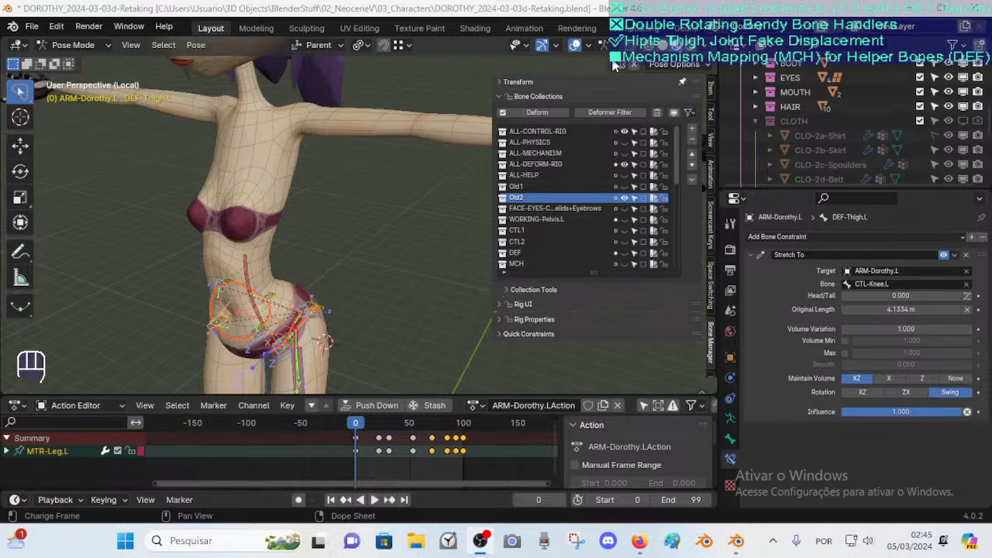
{"action": "middle_click_drag", "start_coordinate": [302, 333], "coordinate": [260, 336]}
{"action": "middle_click_drag", "start_coordinate": [260, 337], "coordinate": [218, 262], "text": "shift"}
{"action": "left_click_drag", "start_coordinate": [357, 422], "coordinate": [436, 429]}
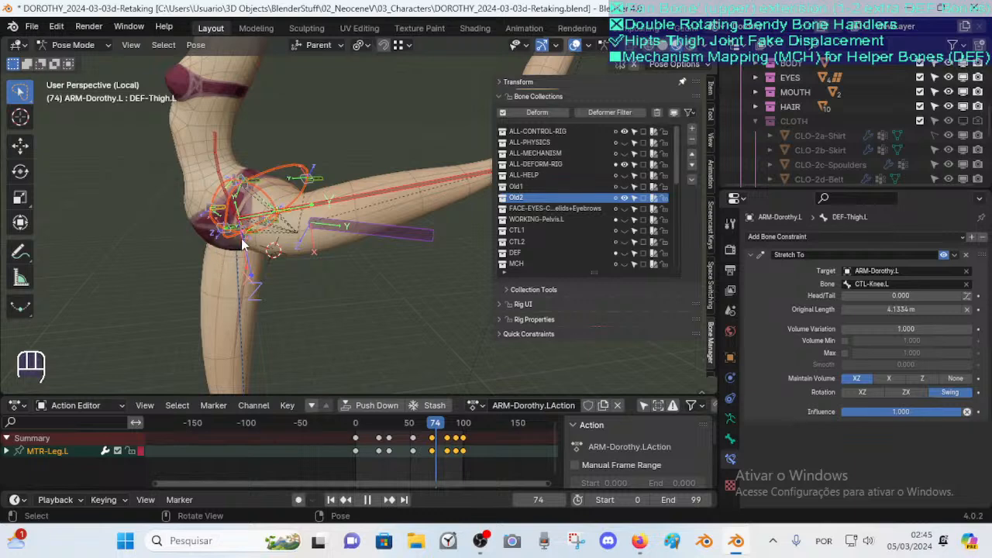
{"action": "left_click_drag", "start_coordinate": [442, 428], "coordinate": [418, 429]}
{"action": "middle_click_drag", "start_coordinate": [286, 310], "coordinate": [330, 291]}
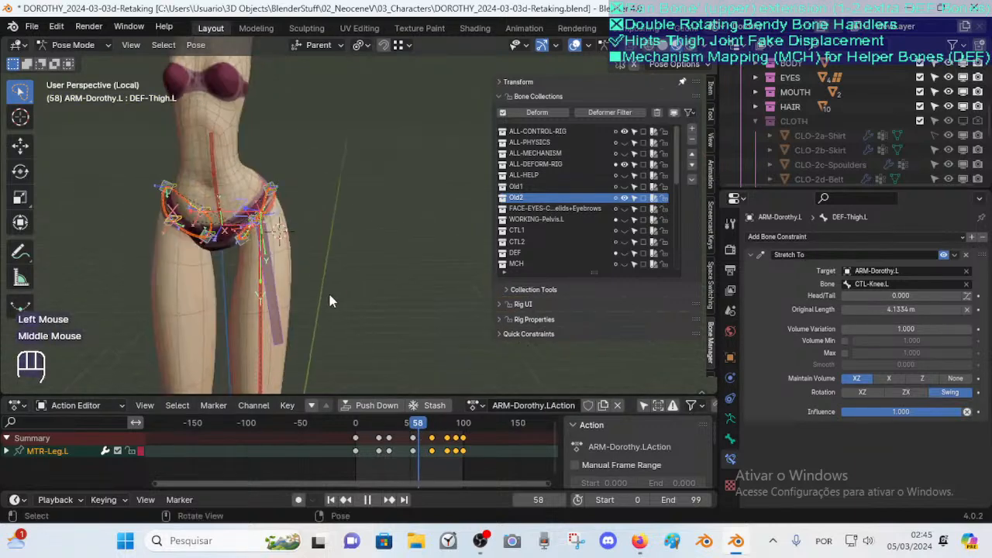
{"action": "middle_click_drag", "start_coordinate": [315, 252], "coordinate": [261, 287]}
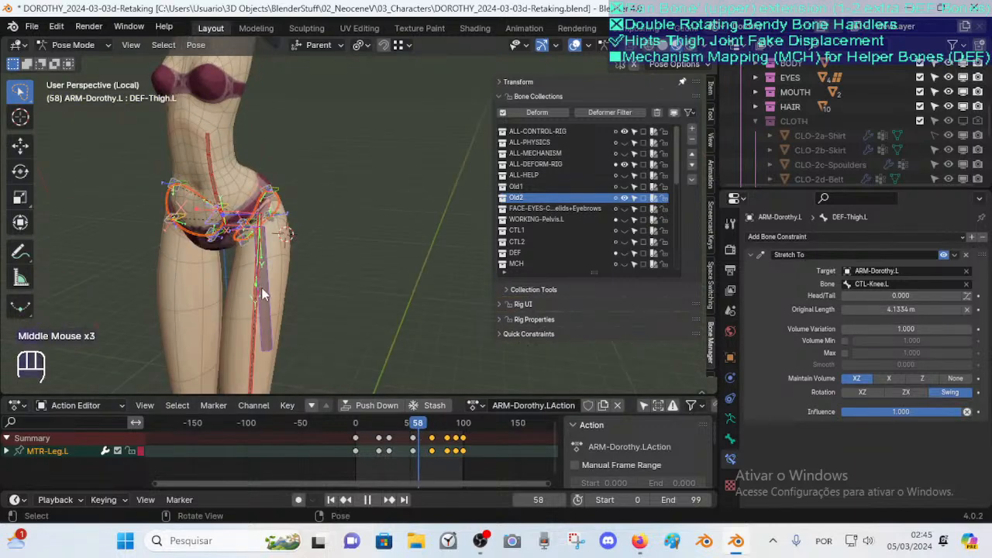
{"action": "left_click_drag", "start_coordinate": [428, 427], "coordinate": [457, 433]}
{"action": "scroll", "coordinate": [340, 330], "scroll_direction": "down", "scroll_amount": 2}
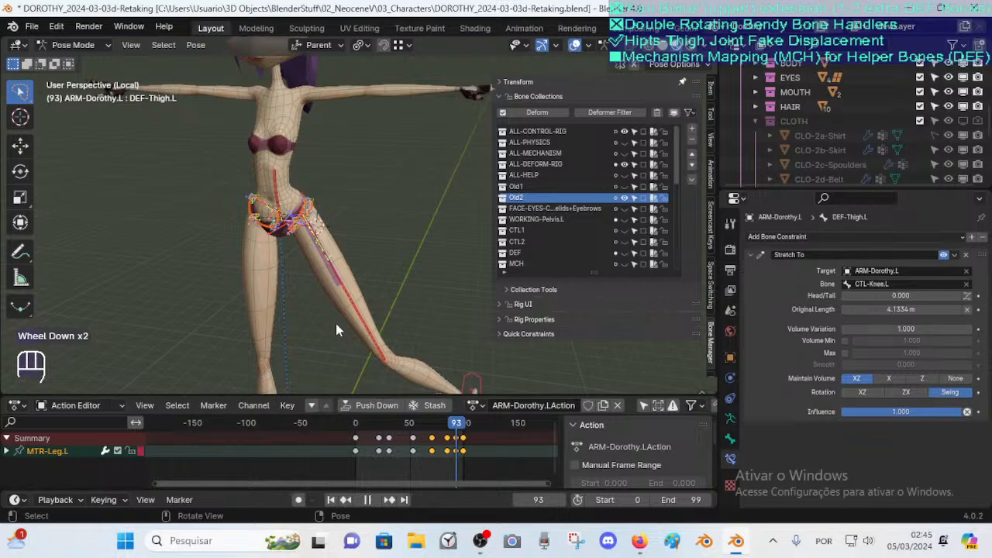
{"action": "scroll", "coordinate": [336, 323], "scroll_direction": "down", "scroll_amount": 1}
Move the MTR-Leg.L leg control to test the thigh helper, and try moving the FAN-Thigh.L bone
{"action": "left_click", "coordinate": [336, 323]}
{"action": "key", "text": "g"}
{"action": "left_click", "coordinate": [361, 232]}
{"action": "key", "text": "n"}
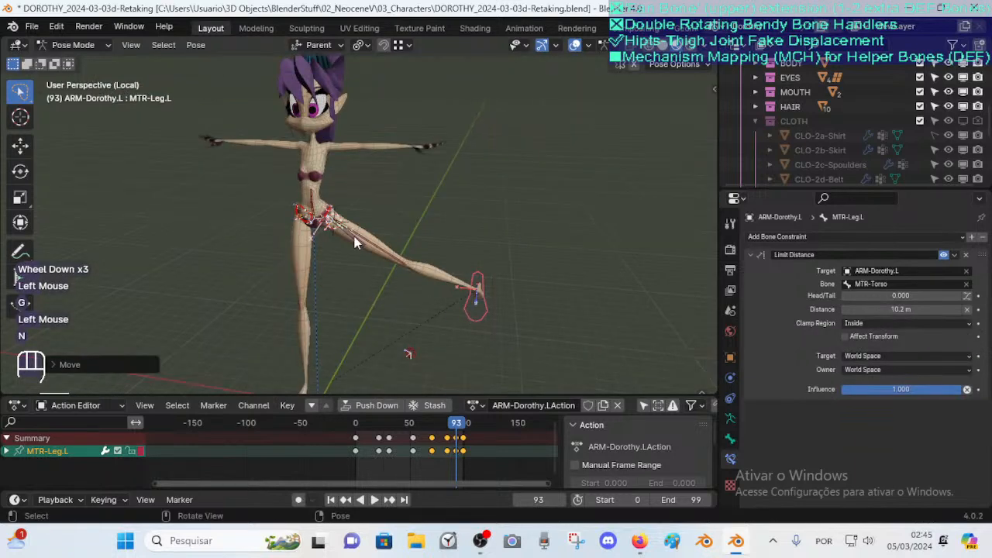
{"action": "left_click", "coordinate": [353, 237]}
{"action": "scroll", "coordinate": [351, 256], "scroll_direction": "up", "scroll_amount": 2}
{"action": "middle_click_drag", "start_coordinate": [351, 256], "coordinate": [373, 269]}
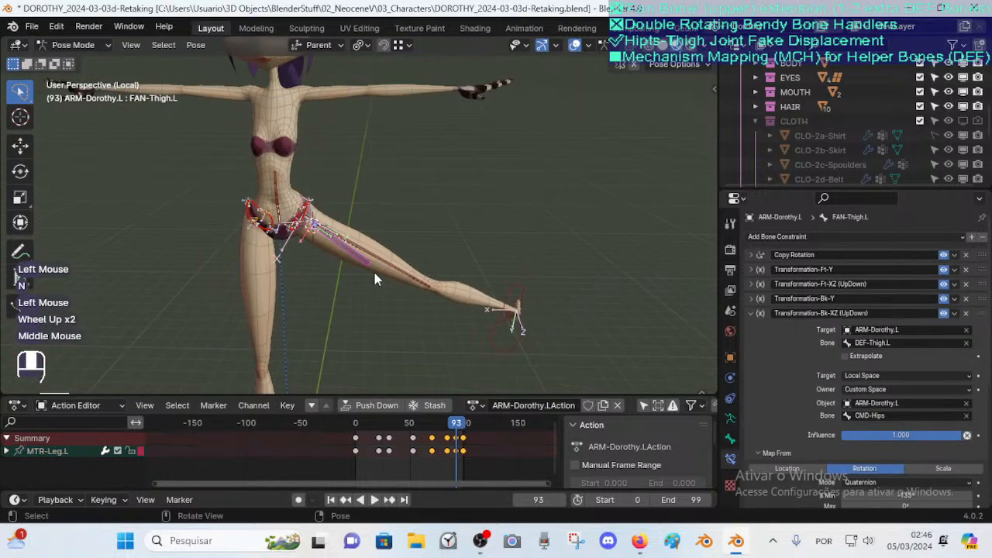
{"action": "key", "text": "g"}
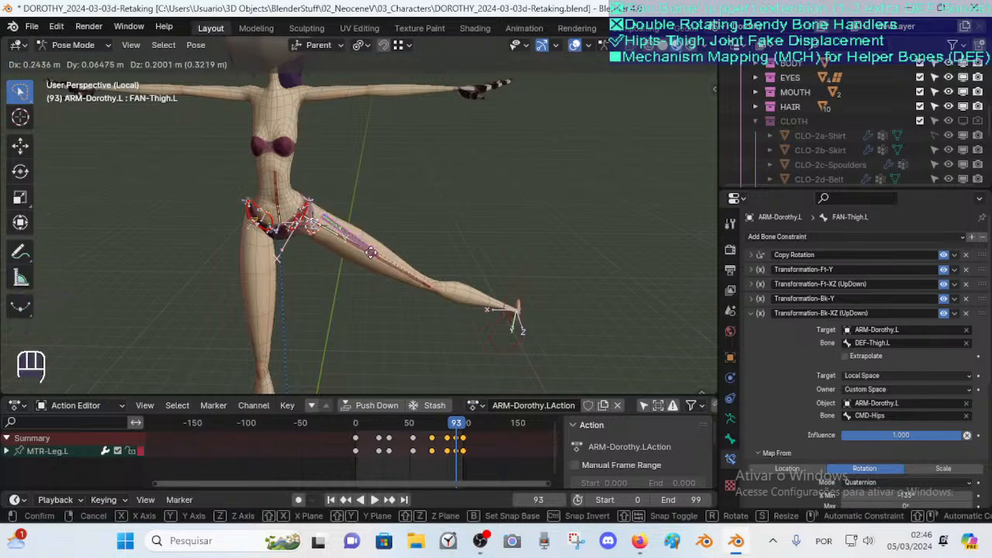
{"action": "key", "text": "Escape"}
Move the MTR-Leg.L control into several new positions to test the hip joint displacement
{"action": "left_click", "coordinate": [497, 320]}
{"action": "middle_click_drag", "start_coordinate": [495, 259], "coordinate": [431, 286]}
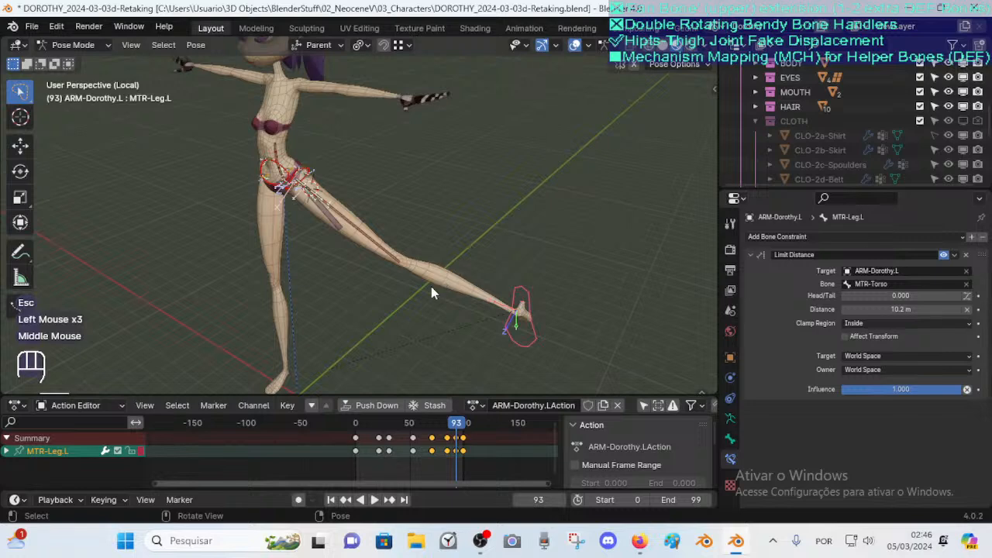
{"action": "key", "text": "g"}
{"action": "left_click", "coordinate": [334, 331]}
{"action": "middle_click_drag", "start_coordinate": [334, 331], "coordinate": [294, 282]}
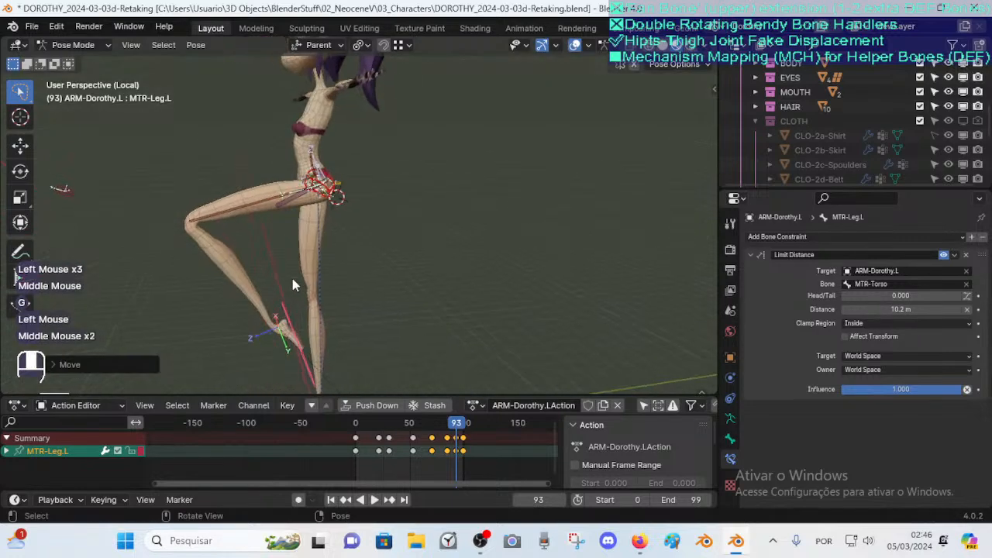
{"action": "key", "text": "g"}
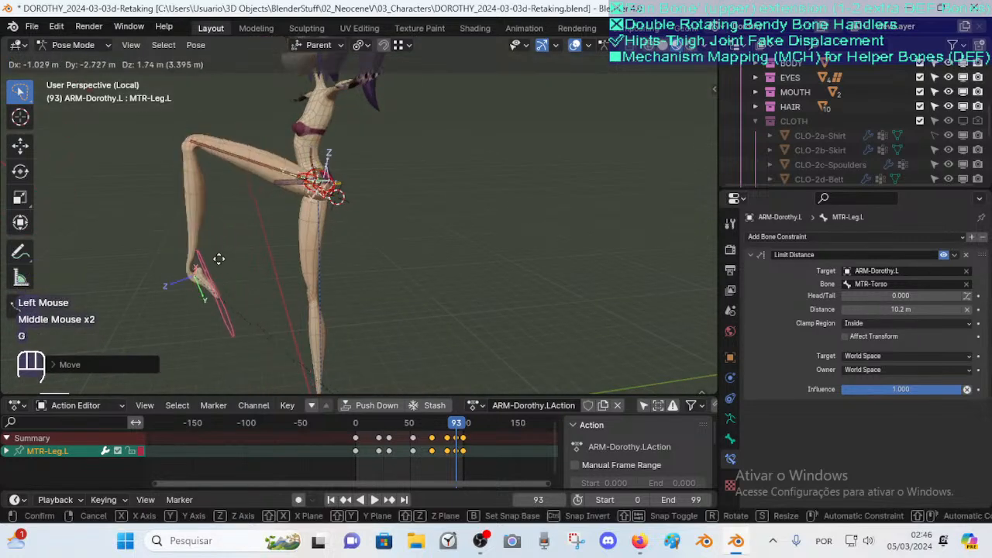
{"action": "left_click", "coordinate": [216, 261]}
{"action": "middle_click_drag", "start_coordinate": [215, 261], "coordinate": [291, 288]}
{"action": "key", "text": "g"}
{"action": "left_click", "coordinate": [158, 343]}
Test-move the leg control again from a new angle, then scrub the timeline to frame 51
{"action": "left_click", "coordinate": [155, 199]}
{"action": "key", "text": "g"}
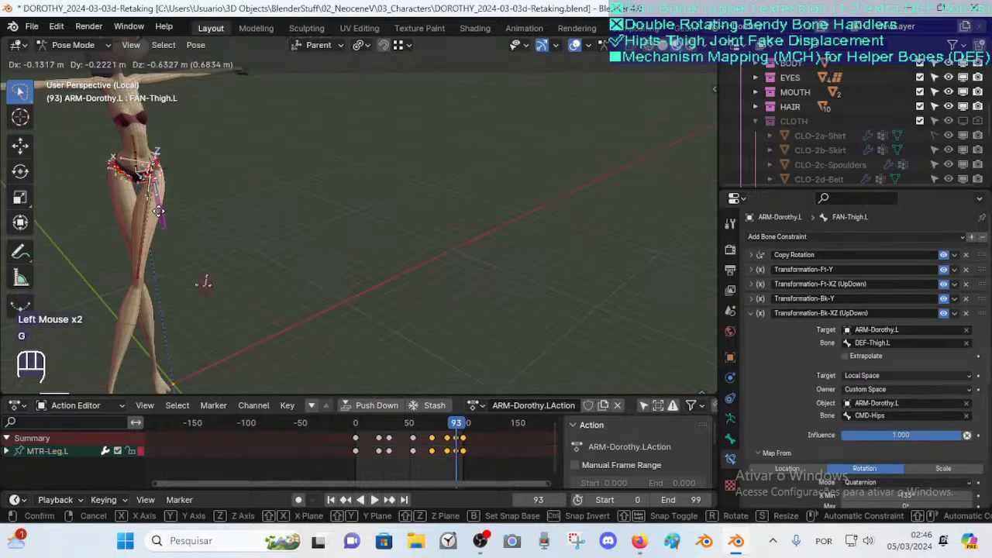
{"action": "key", "text": "Escape"}
{"action": "scroll", "coordinate": [162, 225], "scroll_direction": "down", "scroll_amount": 1}
{"action": "left_click", "coordinate": [223, 329]}
{"action": "key", "text": "g"}
{"action": "left_click", "coordinate": [313, 304]}
{"action": "middle_click_drag", "start_coordinate": [313, 303], "coordinate": [73, 204]}
{"action": "scroll", "coordinate": [261, 255], "scroll_direction": "up", "scroll_amount": 3}
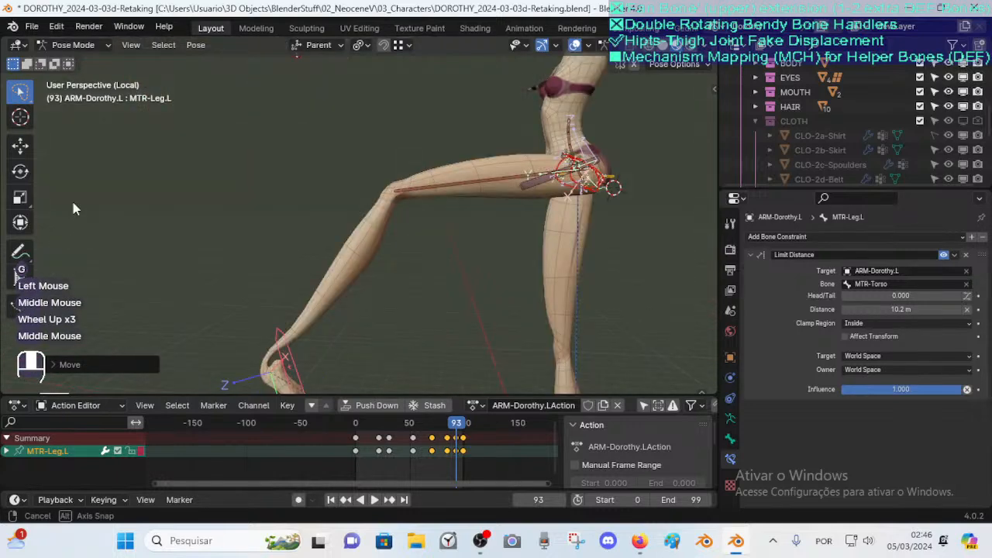
{"action": "key", "text": "alt+q"}
{"action": "key", "text": "alt+q"}
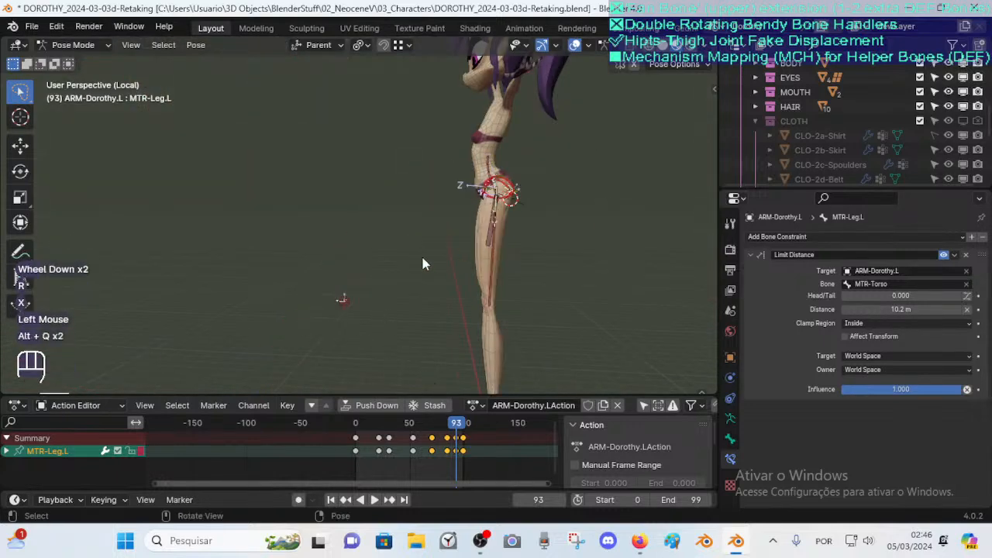
{"action": "middle_click_drag", "start_coordinate": [421, 254], "coordinate": [382, 305]}
{"action": "left_click_drag", "start_coordinate": [439, 424], "coordinate": [411, 424]}
Select FAN-Thigh.L and collapse its Transformation-Bk-XZ (UpDown) constraint panel
{"action": "left_click", "coordinate": [514, 237]}
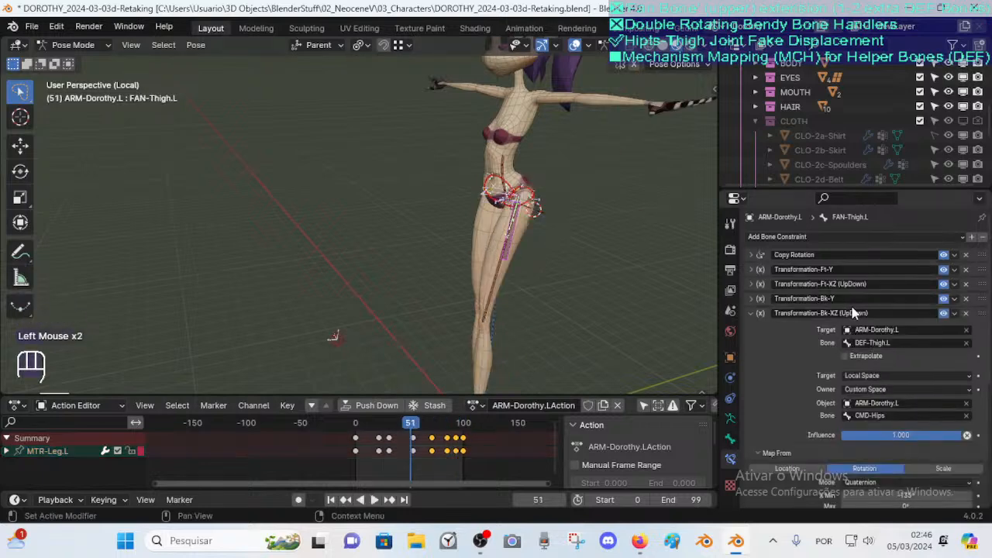
{"action": "left_click", "coordinate": [752, 314]}
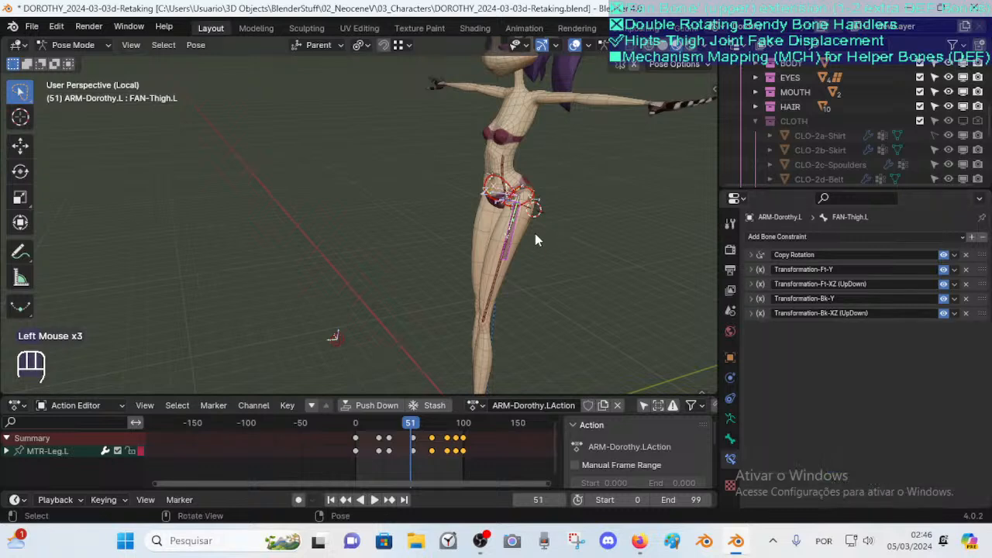
{"action": "scroll", "coordinate": [536, 233], "scroll_direction": "up", "scroll_amount": 2}
{"action": "middle_click_drag", "start_coordinate": [600, 243], "coordinate": [485, 247], "text": "shift"}
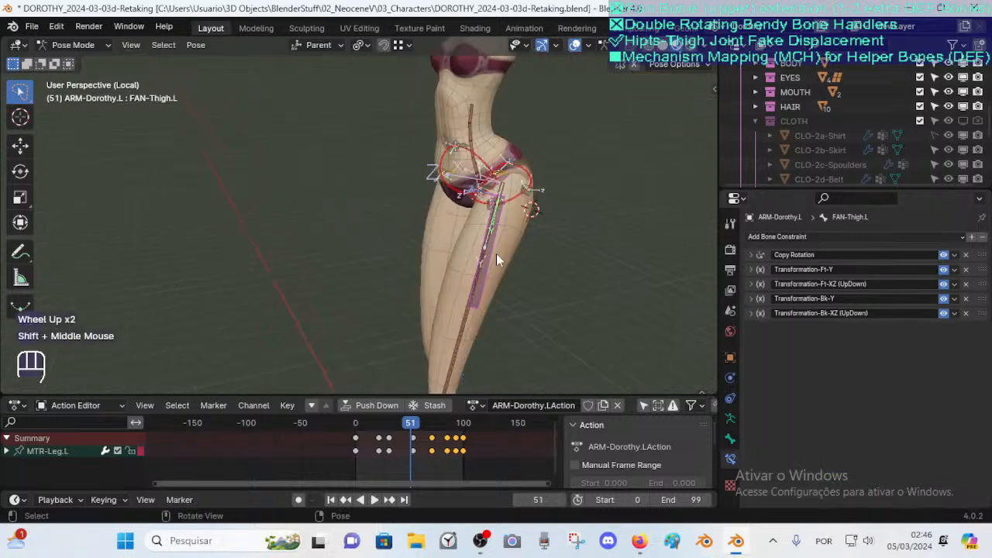
{"action": "left_click", "coordinate": [493, 252]}
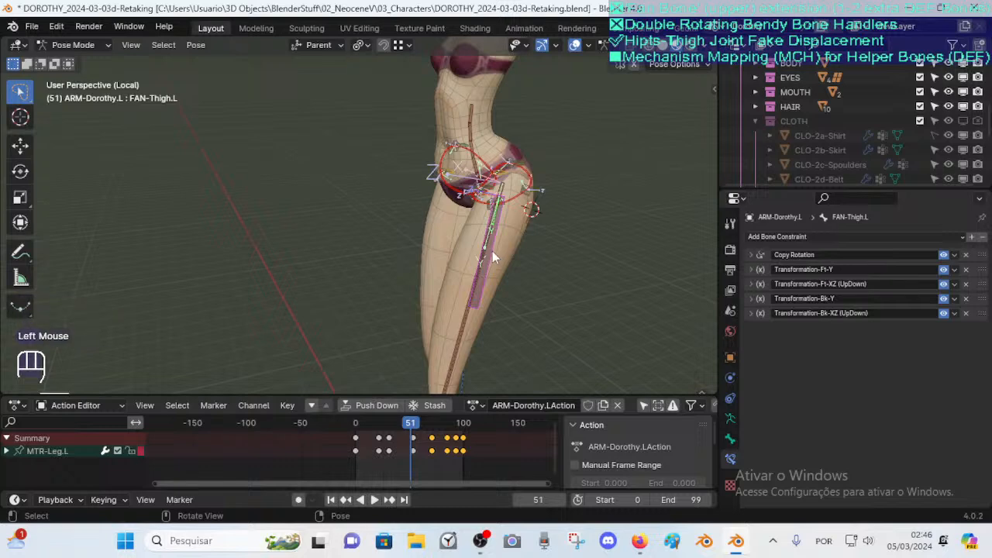
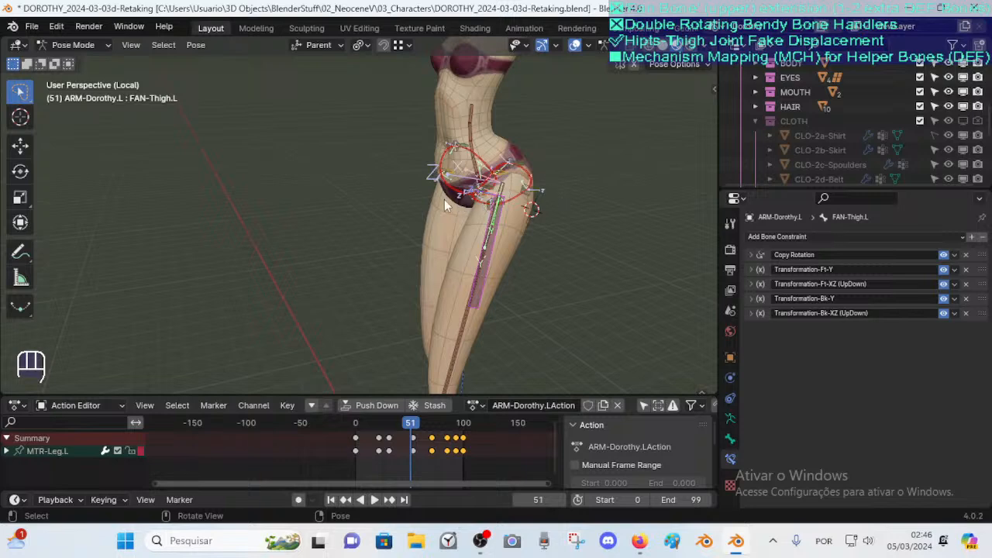
Select the DEF-Pelvis helper bones around the left hip one by one to inspect their Stretch To constraints
{"action": "left_click", "coordinate": [527, 175]}
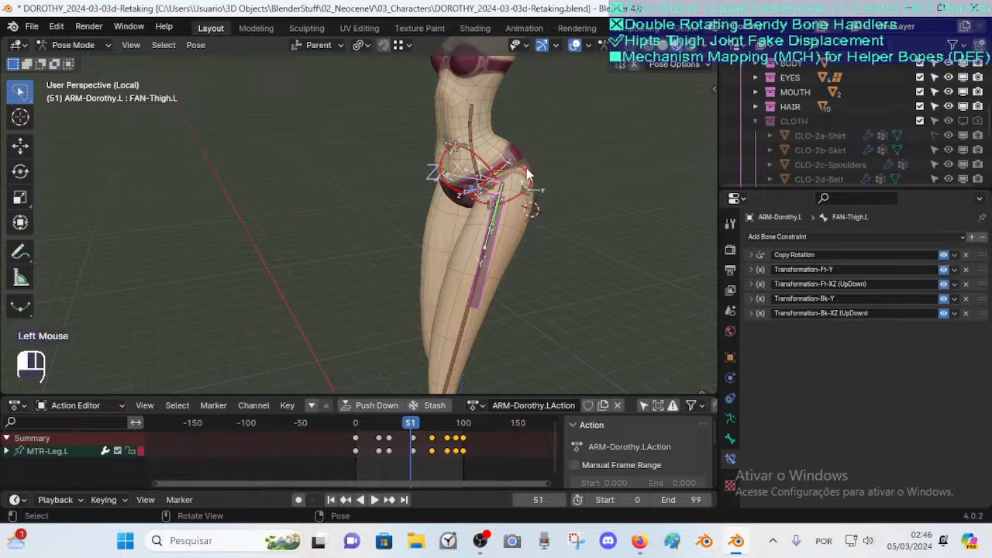
{"action": "left_click", "coordinate": [496, 171]}
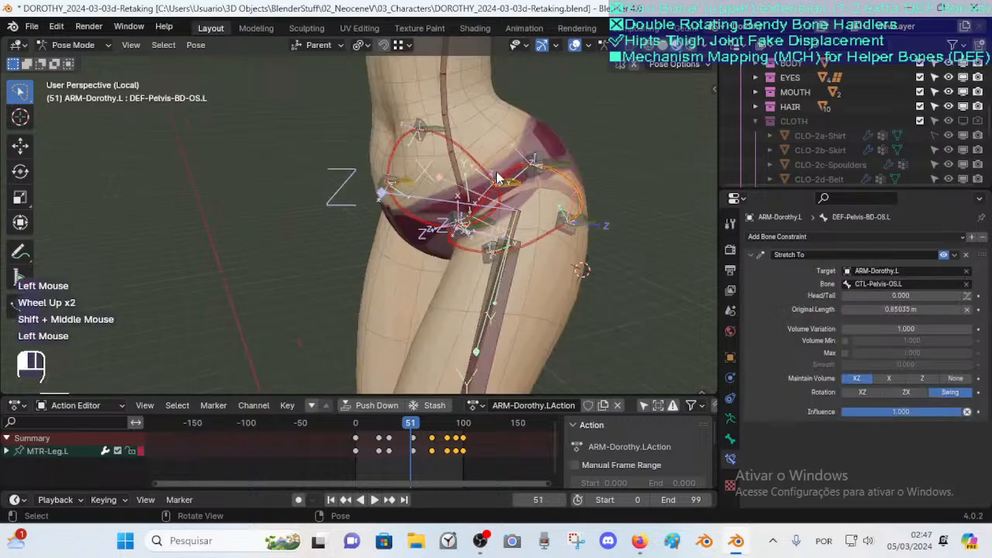
{"action": "middle_click_drag", "start_coordinate": [496, 173], "coordinate": [480, 233]}
{"action": "left_click", "coordinate": [467, 258]}
{"action": "left_click", "coordinate": [526, 238]}
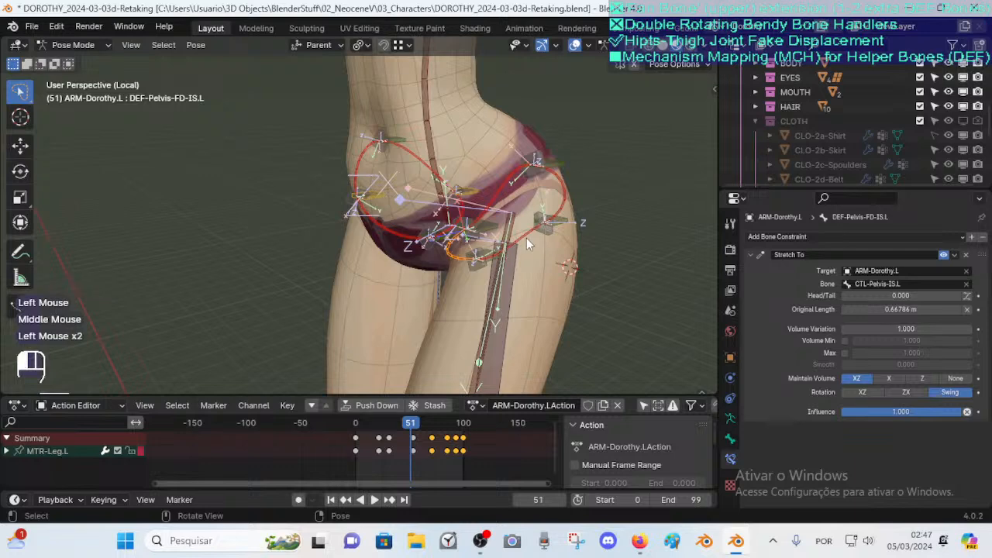
{"action": "left_click", "coordinate": [496, 199], "text": "shift"}
{"action": "left_click", "coordinate": [553, 189], "text": "shift"}
{"action": "left_click", "coordinate": [456, 260], "text": "shift"}
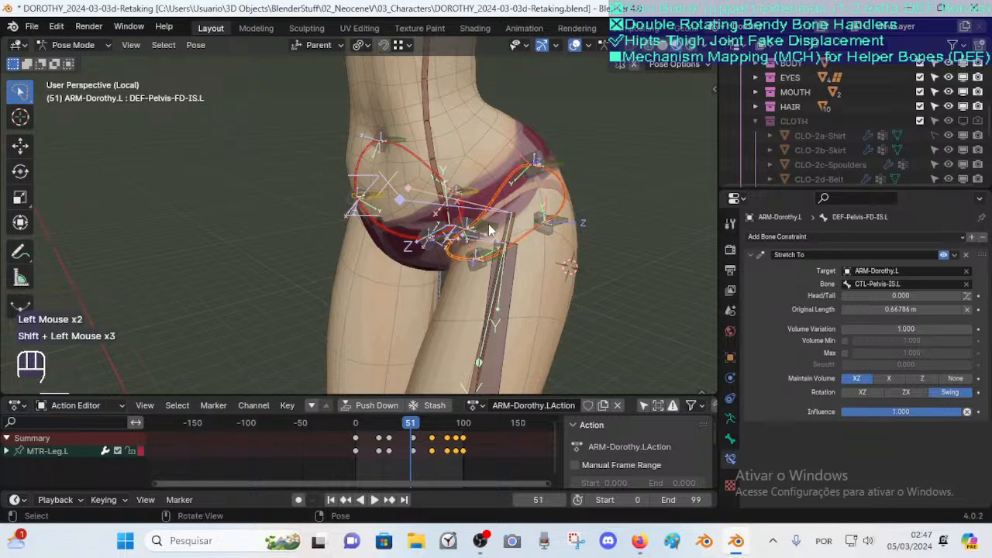
{"action": "left_click", "coordinate": [552, 196]}
{"action": "left_click", "coordinate": [560, 191]}
{"action": "left_click", "coordinate": [525, 238], "text": "shift"}
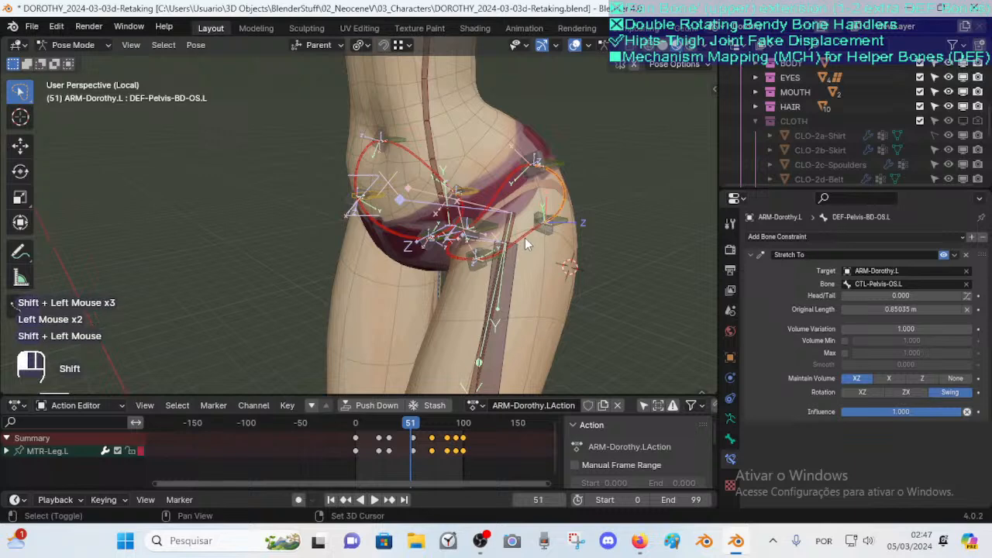
{"action": "left_click", "coordinate": [463, 259], "text": "shift"}
{"action": "left_click", "coordinate": [505, 237], "text": "shift"}
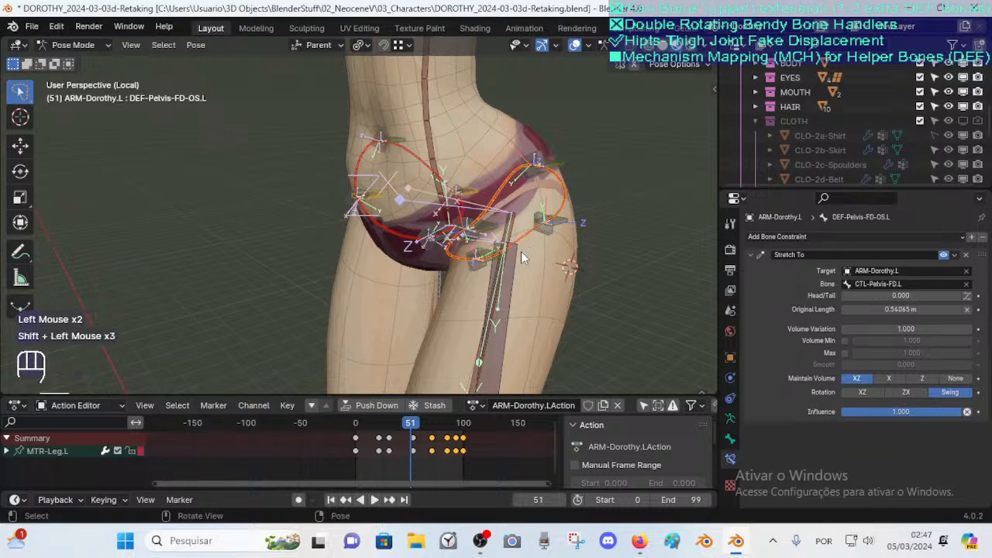
Open the bone properties of DEF-Pelvis-FD-OS.L and toggle its Deform option off and back on
{"action": "left_click", "coordinate": [730, 439]}
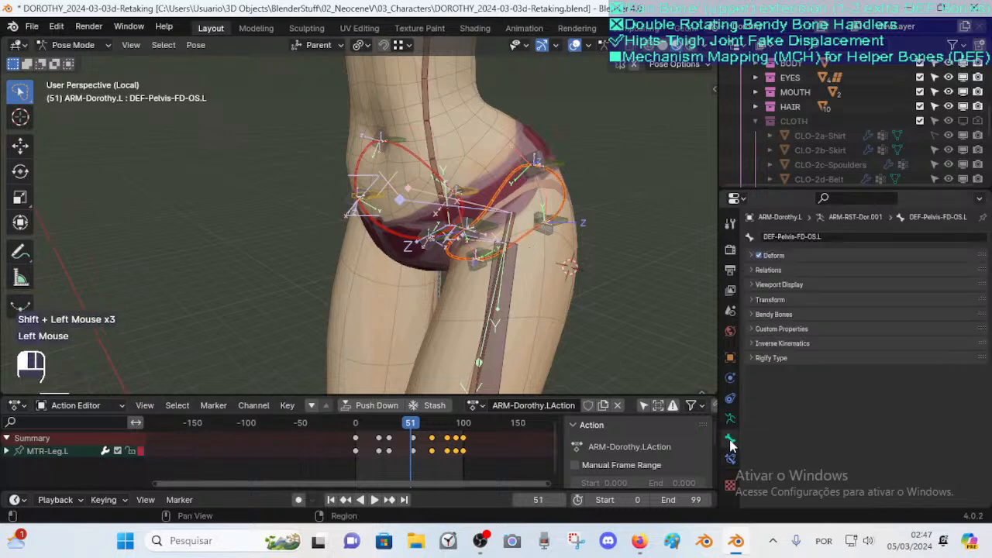
{"action": "left_click", "coordinate": [758, 255], "text": "alt"}
{"action": "left_click", "coordinate": [758, 255], "text": "alt"}
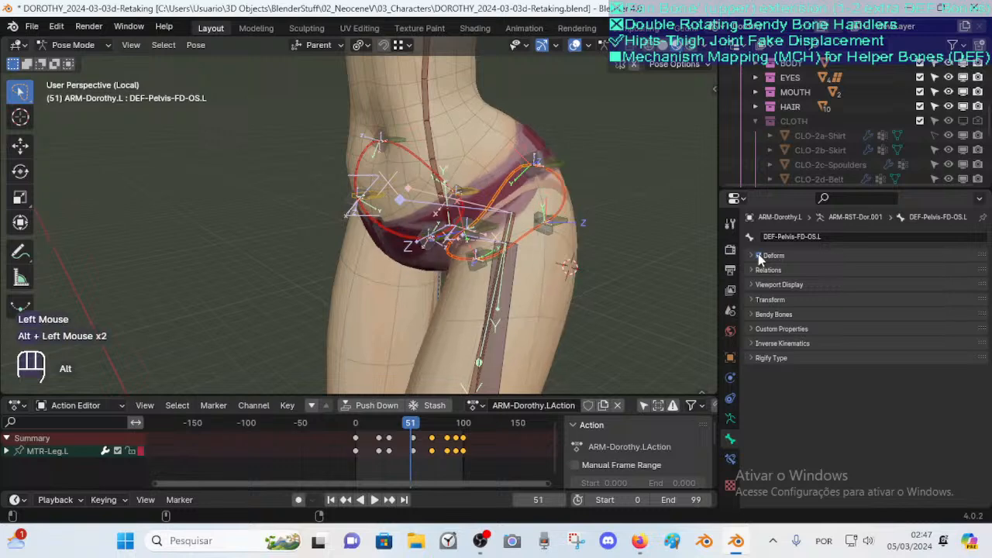
Orbit and zoom around the hips to examine the pelvis helper bones from the front and back
{"action": "scroll", "coordinate": [547, 273], "scroll_direction": "down", "scroll_amount": 4}
{"action": "middle_click_drag", "start_coordinate": [504, 273], "coordinate": [526, 272]}
{"action": "scroll", "coordinate": [526, 269], "scroll_direction": "up", "scroll_amount": 3}
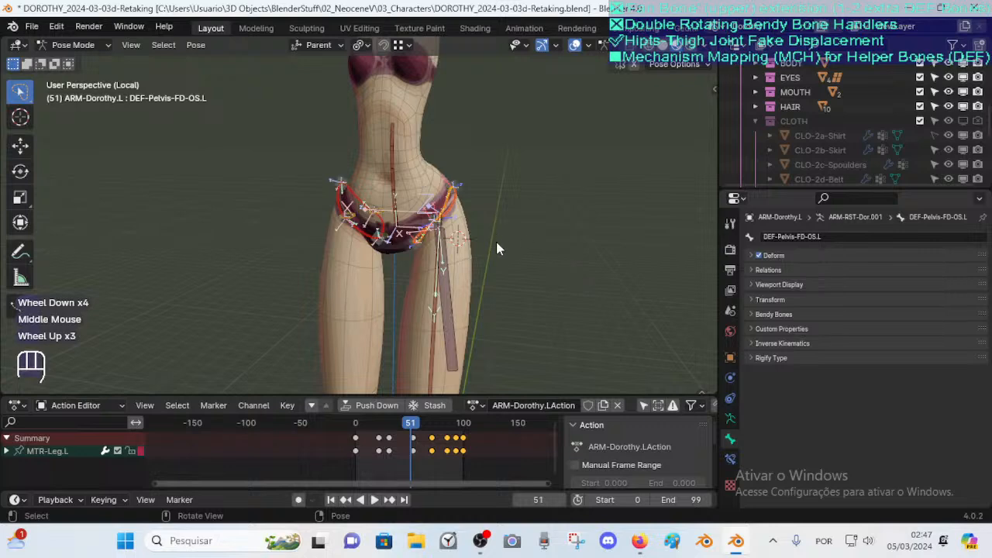
{"action": "scroll", "coordinate": [504, 242], "scroll_direction": "up", "scroll_amount": 2}
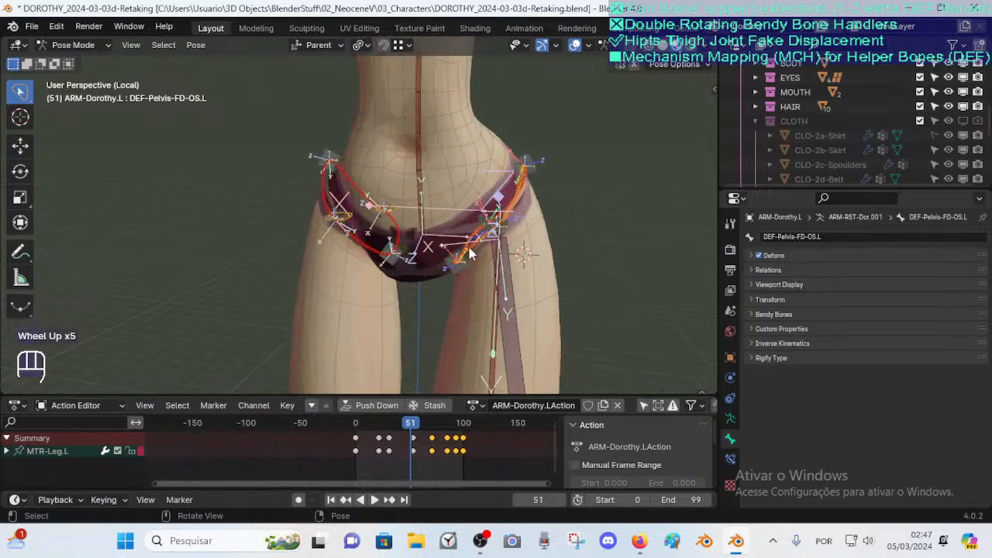
{"action": "middle_click_drag", "start_coordinate": [537, 241], "coordinate": [444, 218]}
{"action": "scroll", "coordinate": [380, 235], "scroll_direction": "up", "scroll_amount": 2}
{"action": "scroll", "coordinate": [444, 225], "scroll_direction": "down", "scroll_amount": 2}
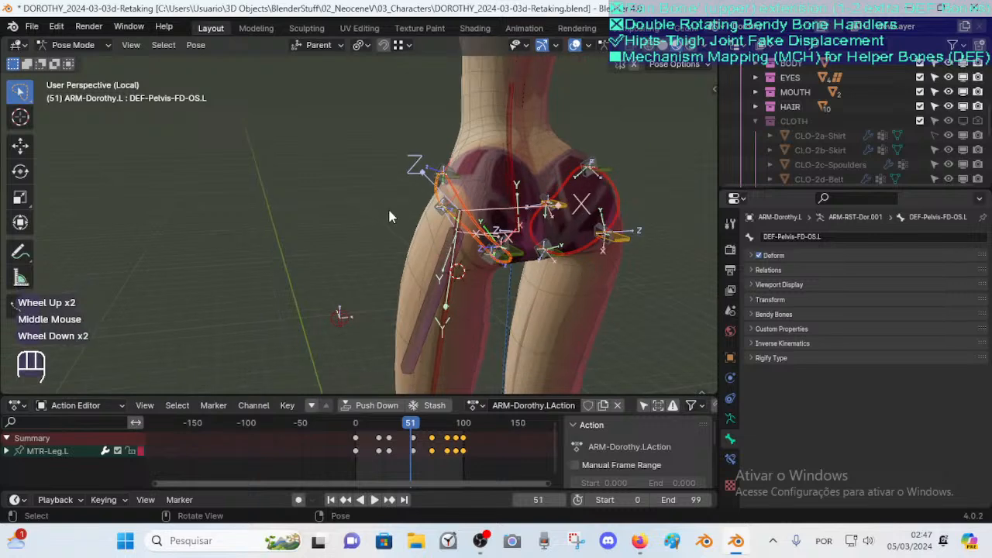
{"action": "middle_click_drag", "start_coordinate": [376, 195], "coordinate": [432, 288]}
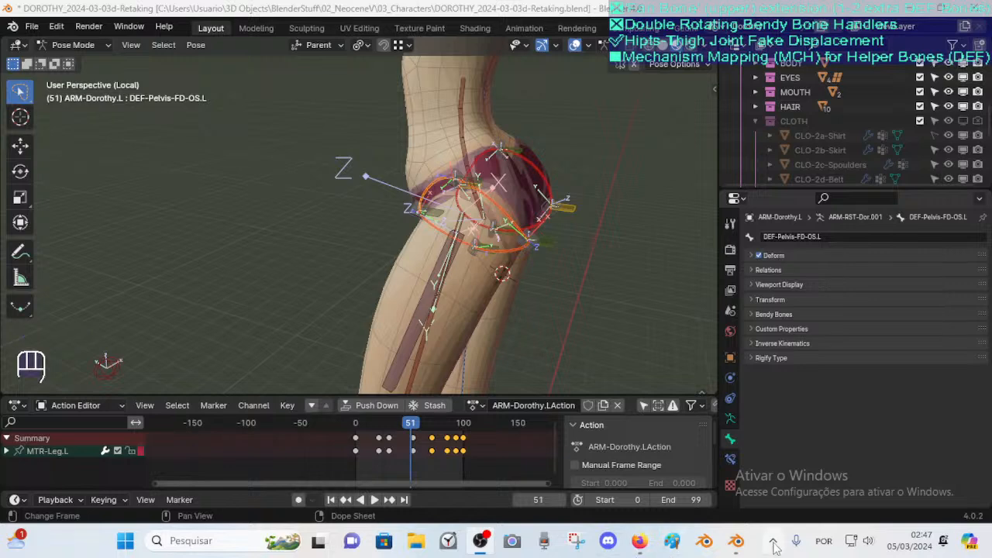
Select the FAN-Thigh.L bone and display its list of bone constraints
{"action": "middle_click_drag", "start_coordinate": [497, 281], "coordinate": [446, 279]}
{"action": "left_click", "coordinate": [440, 284]}
{"action": "left_click", "coordinate": [729, 459]}
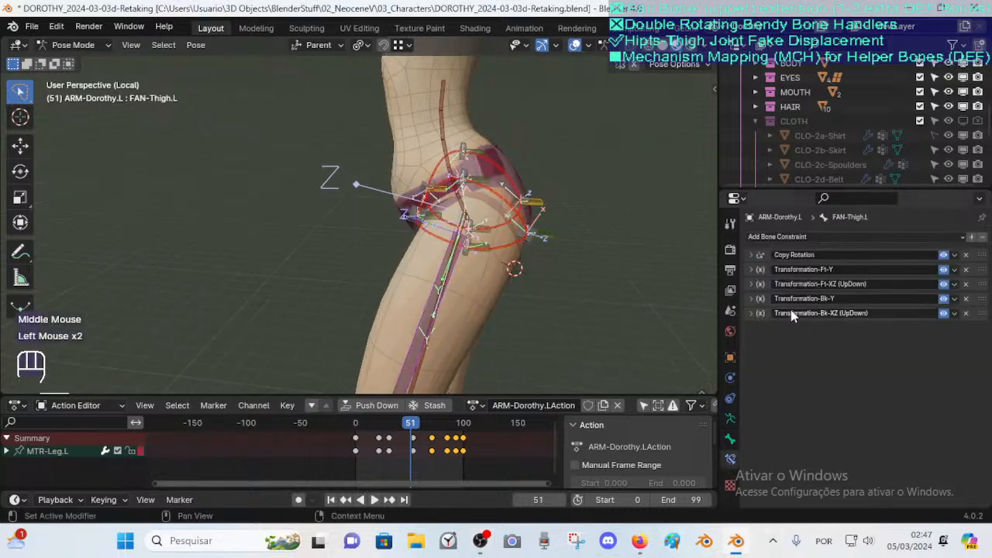
{"action": "scroll", "coordinate": [392, 294], "scroll_direction": "down", "scroll_amount": 2}
{"action": "scroll", "coordinate": [446, 262], "scroll_direction": "up", "scroll_amount": 3}
{"action": "key", "text": "g"}
{"action": "key", "text": "Escape"}
{"action": "mouse_move", "coordinate": [438, 291]}
{"action": "middle_mouse_down"}
{"action": "mouse_move", "coordinate": [493, 286]}
{"action": "mouse_move", "coordinate": [449, 300]}
{"action": "middle_mouse_up"}
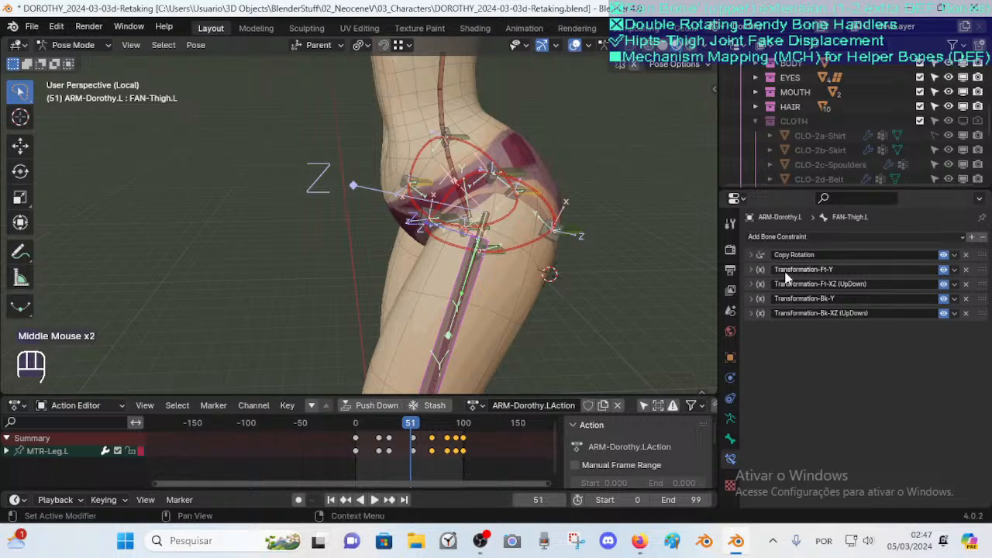
Repeatedly start and cancel moving FAN-Thigh.L from several view angles to check how it follows the thigh
{"action": "key", "text": "g"}
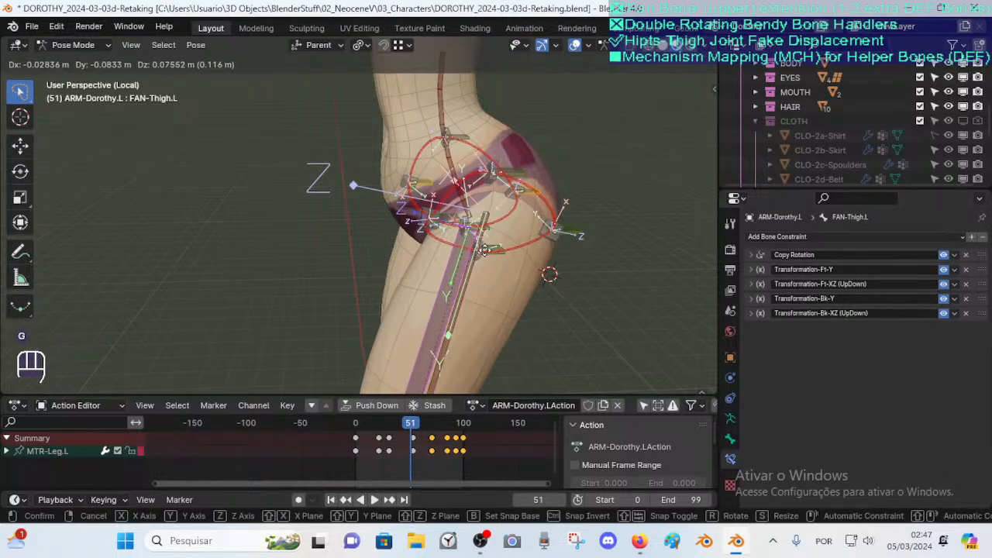
{"action": "key", "text": "Escape"}
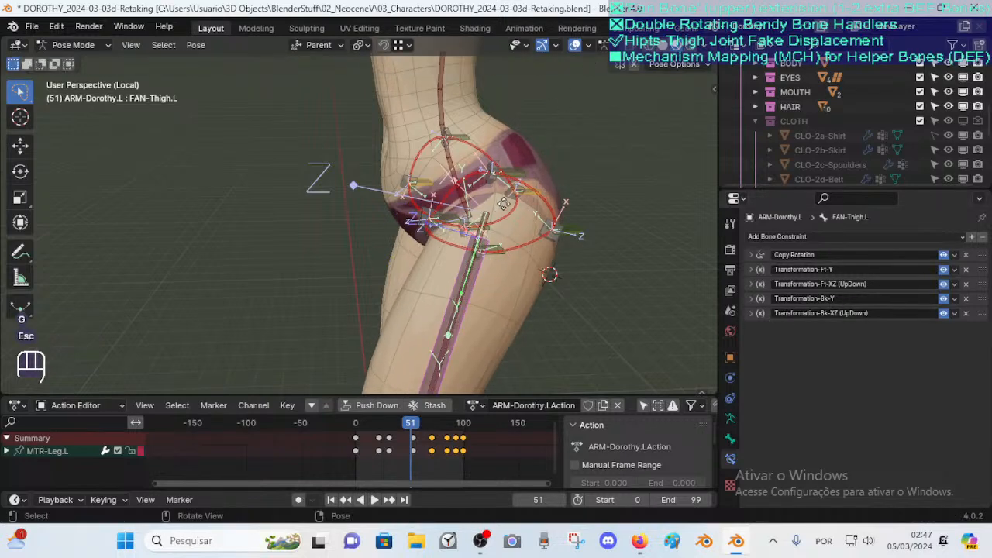
{"action": "key", "text": "g"}
{"action": "key", "text": "Escape"}
{"action": "key", "text": "g"}
{"action": "key", "text": "Escape"}
{"action": "key", "text": "g"}
{"action": "key", "text": "Escape"}
{"action": "middle_click_drag", "start_coordinate": [476, 250], "coordinate": [499, 117]}
{"action": "key", "text": "g"}
{"action": "key", "text": "Escape"}
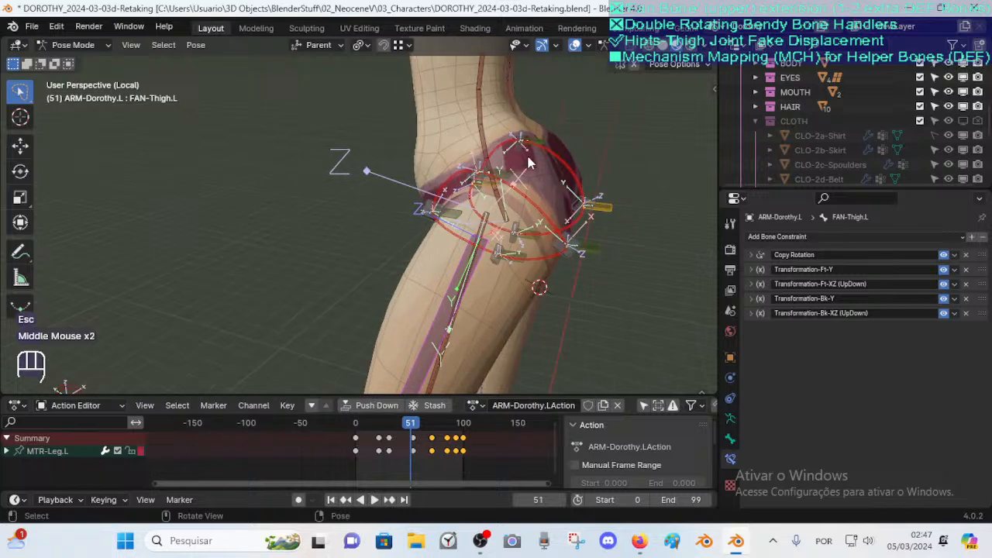
{"action": "key", "text": "g"}
{"action": "key", "text": "Escape"}
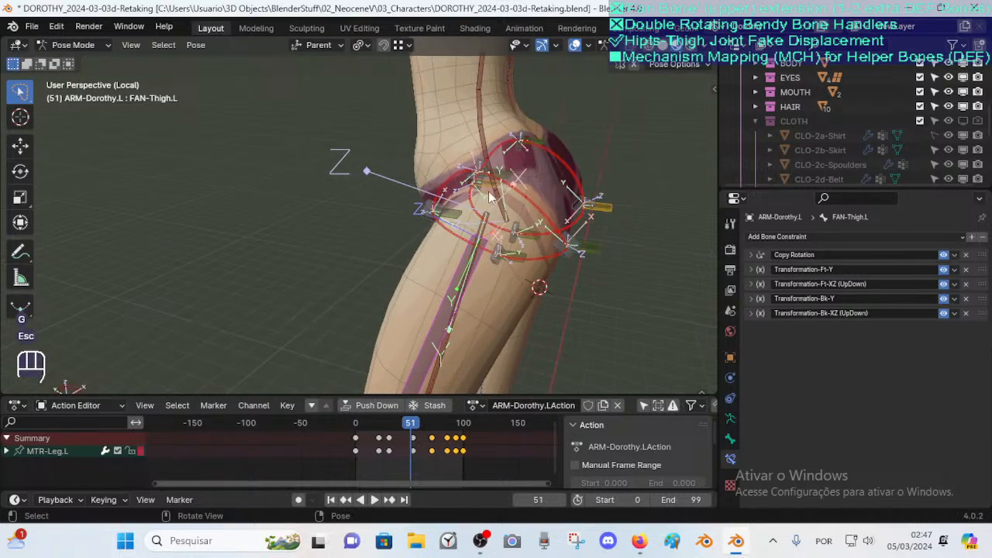
{"action": "middle_click_drag", "start_coordinate": [525, 225], "coordinate": [524, 268]}
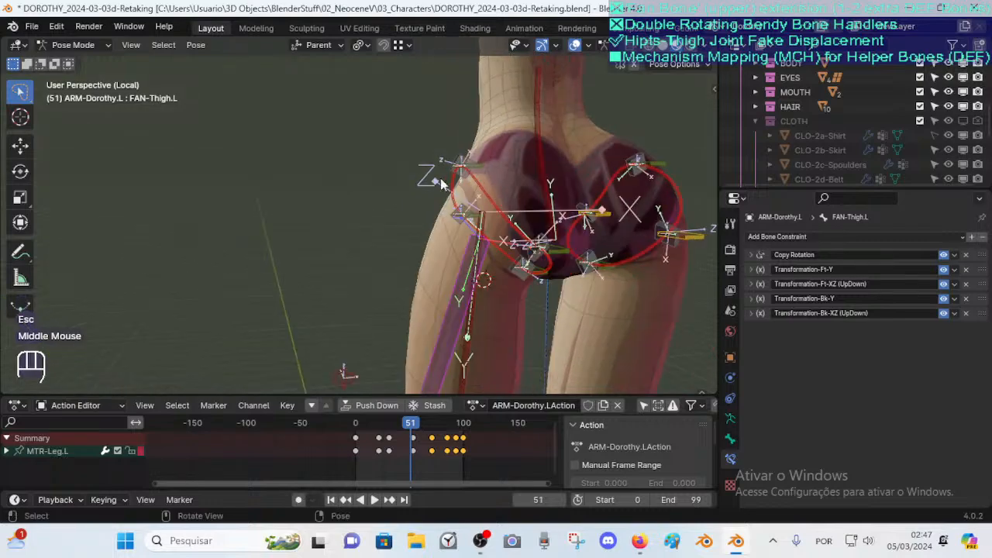
Orbit around the hips to examine FAN-Thigh.L's placement from the back and side
{"action": "middle_click_drag", "start_coordinate": [400, 194], "coordinate": [525, 170]}
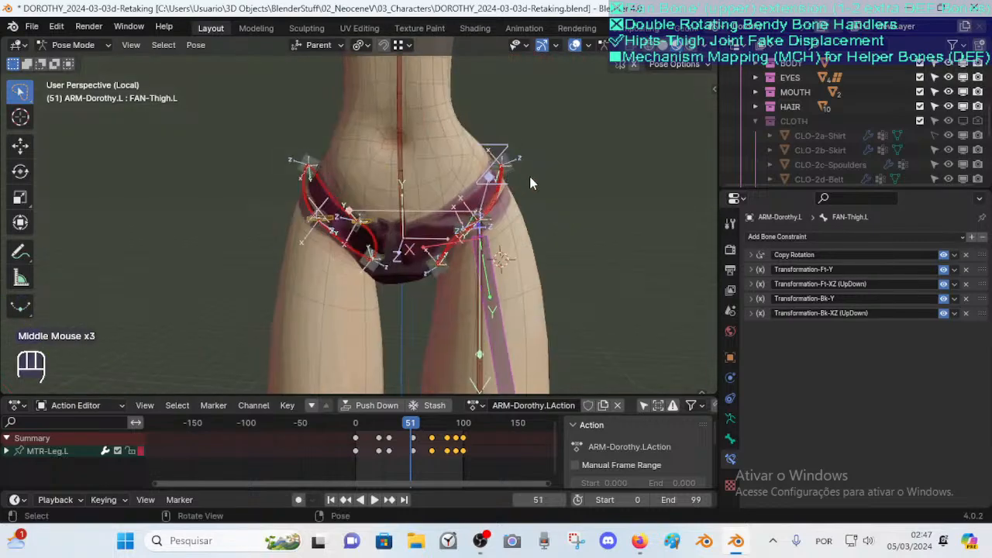
{"action": "middle_click_drag", "start_coordinate": [479, 231], "coordinate": [438, 234]}
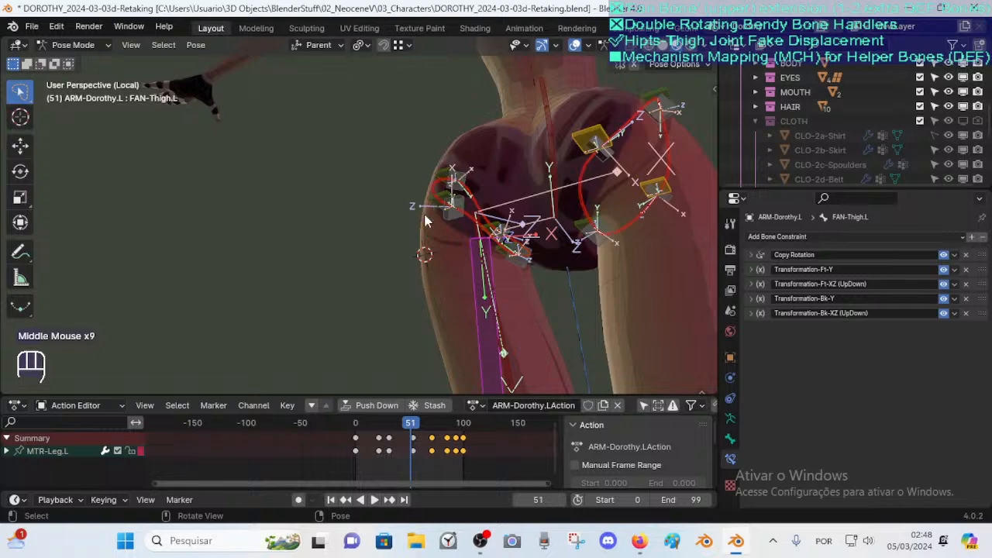
{"action": "middle_click", "coordinate": [438, 203]}
{"action": "middle_click_drag", "start_coordinate": [391, 248], "coordinate": [429, 252]}
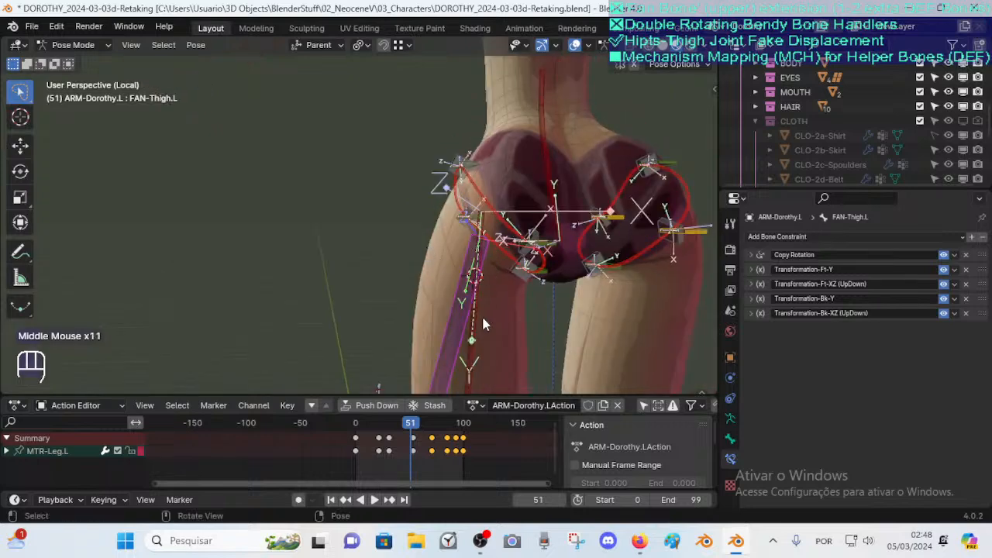
{"action": "middle_click_drag", "start_coordinate": [496, 293], "coordinate": [490, 279]}
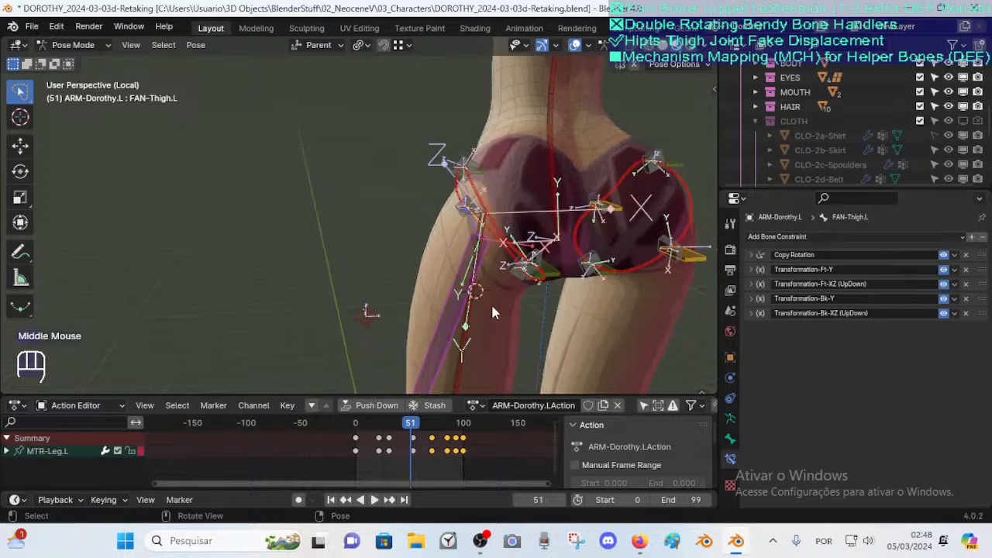
{"action": "middle_click_drag", "start_coordinate": [482, 328], "coordinate": [343, 247]}
{"action": "scroll", "coordinate": [464, 258], "scroll_direction": "up", "scroll_amount": 1}
{"action": "scroll", "coordinate": [489, 249], "scroll_direction": "down", "scroll_amount": 2}
{"action": "scroll", "coordinate": [512, 253], "scroll_direction": "up", "scroll_amount": 2}
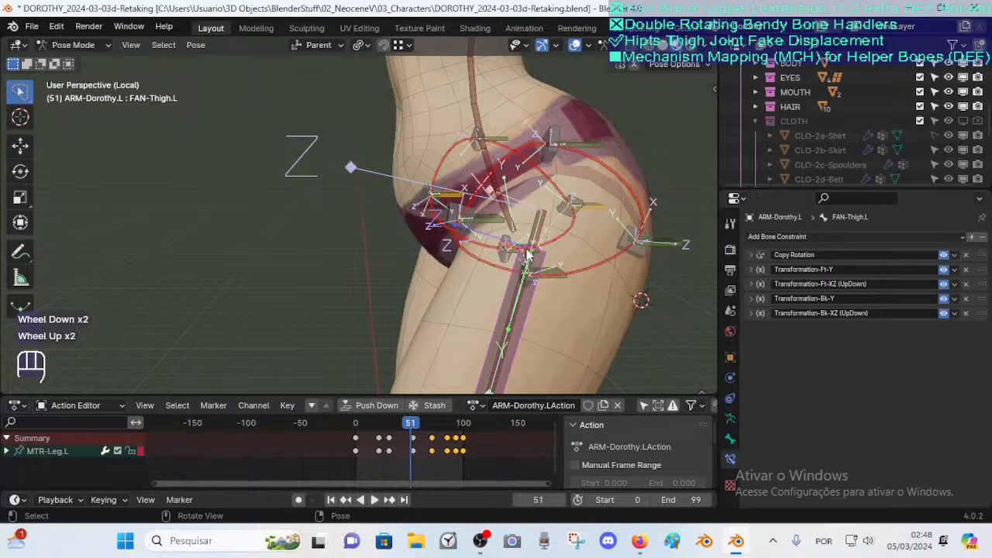
Scrub the timeline to frame 25 to view the hip helpers with the leg raised
{"action": "key", "text": "g"}
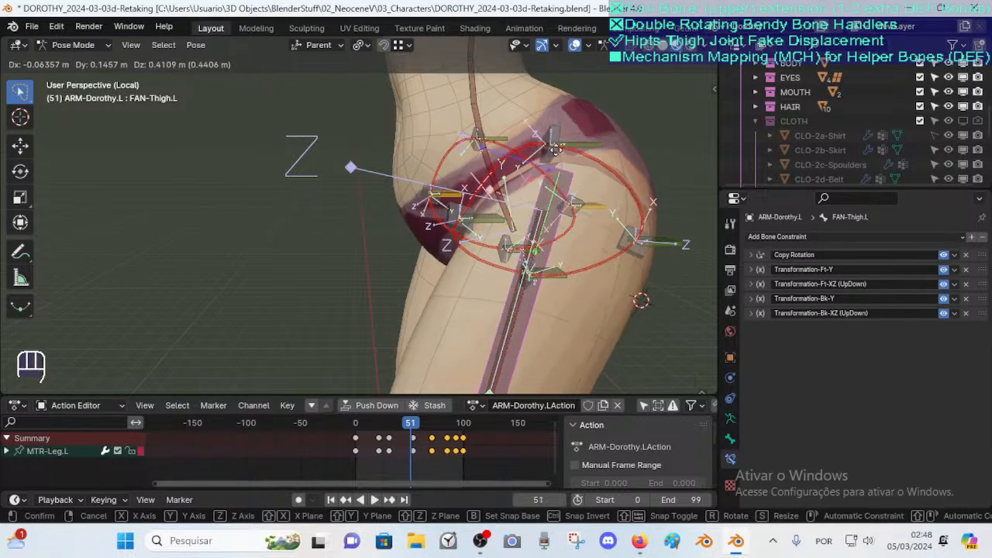
{"action": "key", "text": "Escape"}
{"action": "mouse_move", "coordinate": [402, 431]}
{"action": "left_mouse_down"}
{"action": "mouse_move", "coordinate": [372, 434]}
{"action": "mouse_move", "coordinate": [383, 427]}
{"action": "left_mouse_up"}
{"action": "middle_click_drag", "start_coordinate": [501, 182], "coordinate": [474, 131]}
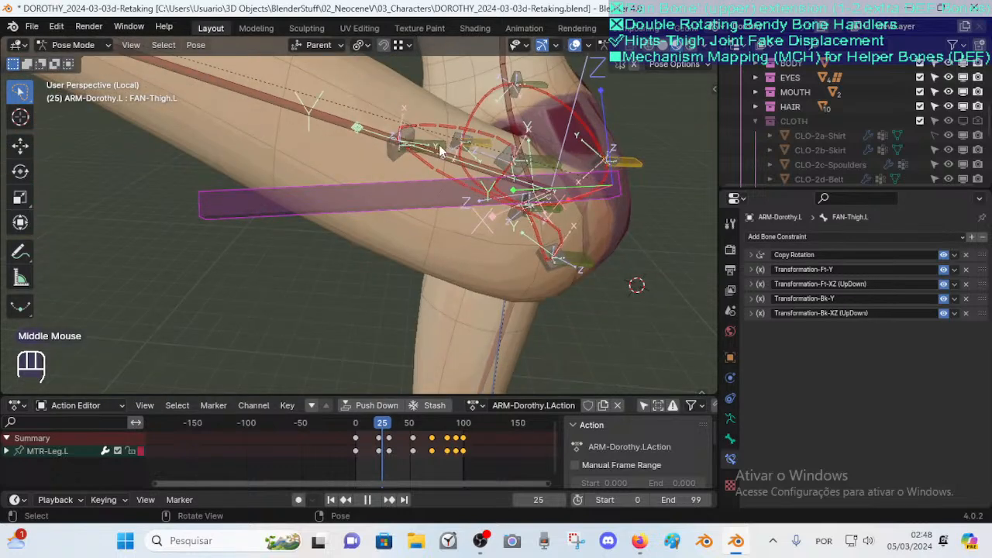
Select the TWT-Pelvis twist bones near the left hip and start and cancel moving them to inspect their constraints
{"action": "left_click", "coordinate": [444, 146]}
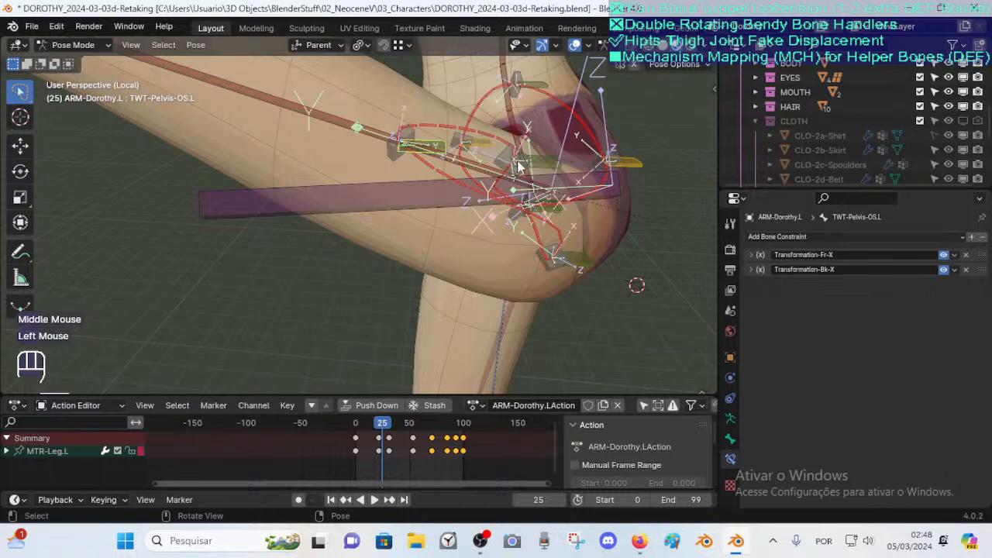
{"action": "key", "text": "g"}
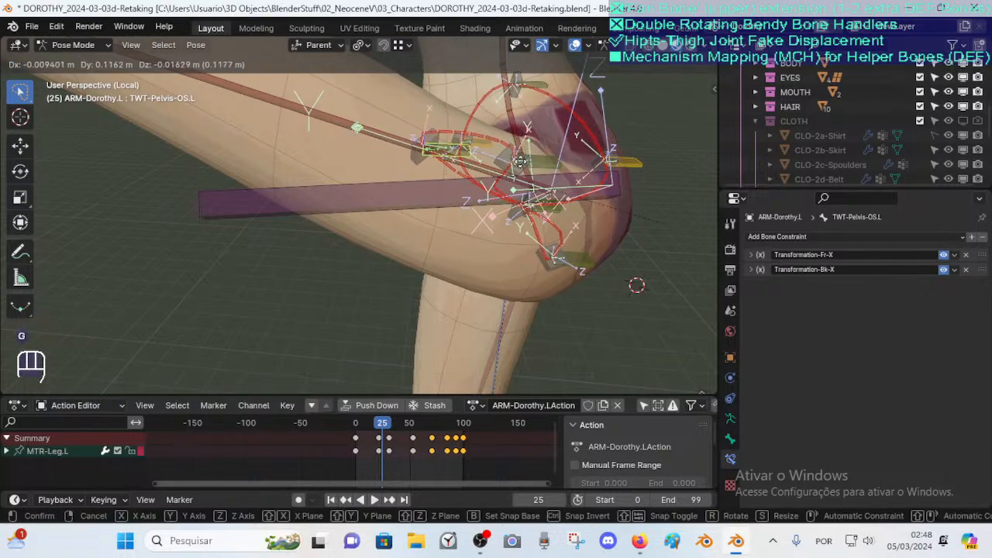
{"action": "key", "text": "Escape"}
{"action": "left_click", "coordinate": [546, 83]}
{"action": "key", "text": "g"}
{"action": "key", "text": "Escape"}
{"action": "left_click", "coordinate": [540, 163]}
{"action": "key", "text": "g"}
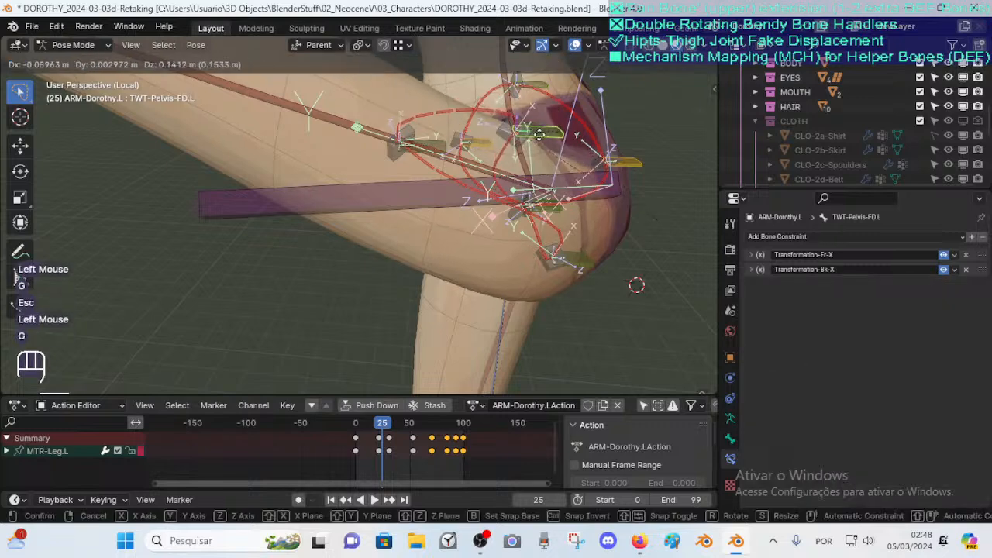
{"action": "key", "text": "Escape"}
{"action": "left_click", "coordinate": [542, 161]}
{"action": "left_click", "coordinate": [545, 161]}
{"action": "left_click", "coordinate": [627, 158]}
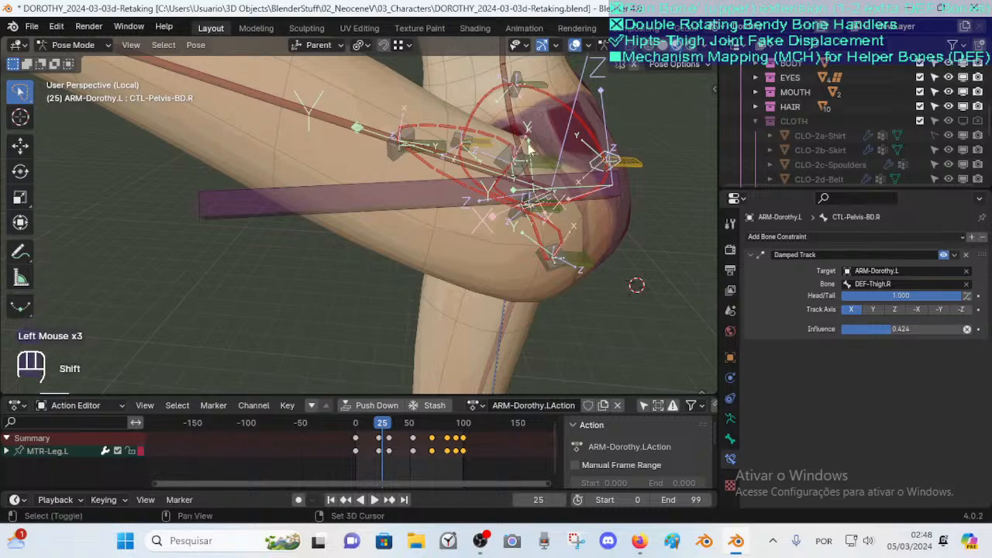
Reselect FAN-Thigh.L and switch its four Transformation constraints off and back on to compare the hip deformation
{"action": "middle_click_drag", "start_coordinate": [538, 151], "coordinate": [439, 218], "text": "shift"}
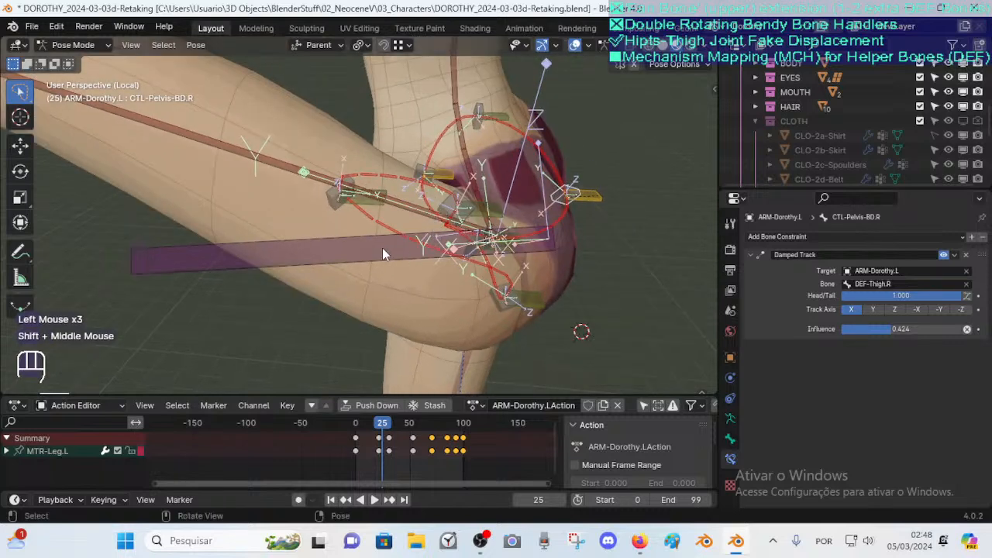
{"action": "left_click", "coordinate": [395, 268]}
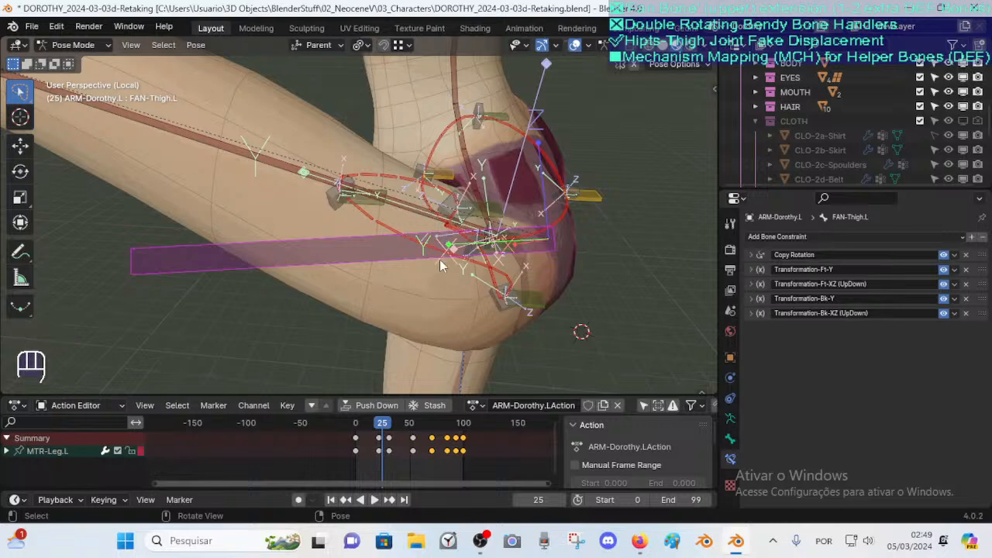
{"action": "left_click", "coordinate": [391, 253]}
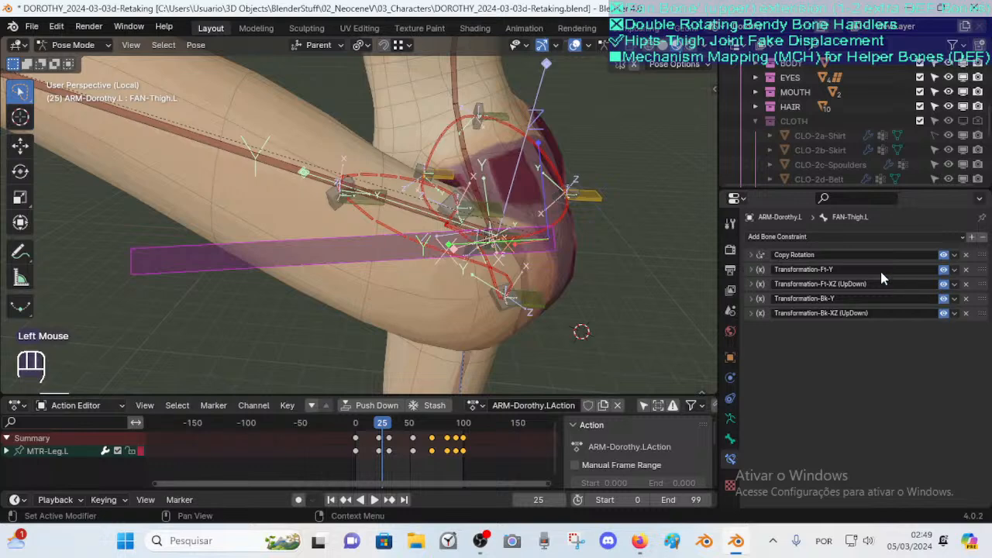
{"action": "left_click", "coordinate": [938, 270]}
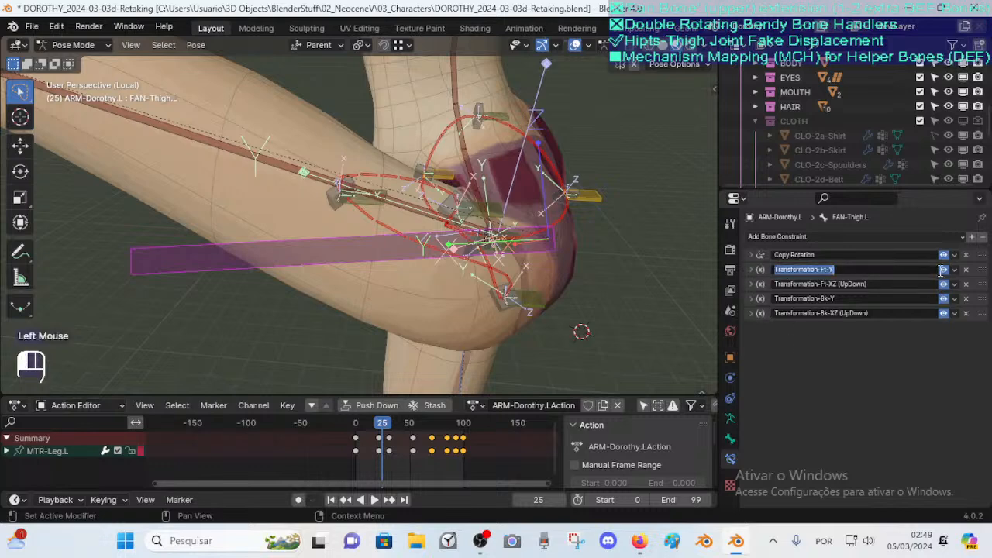
{"action": "left_click", "coordinate": [943, 270]}
{"action": "left_click", "coordinate": [943, 284]}
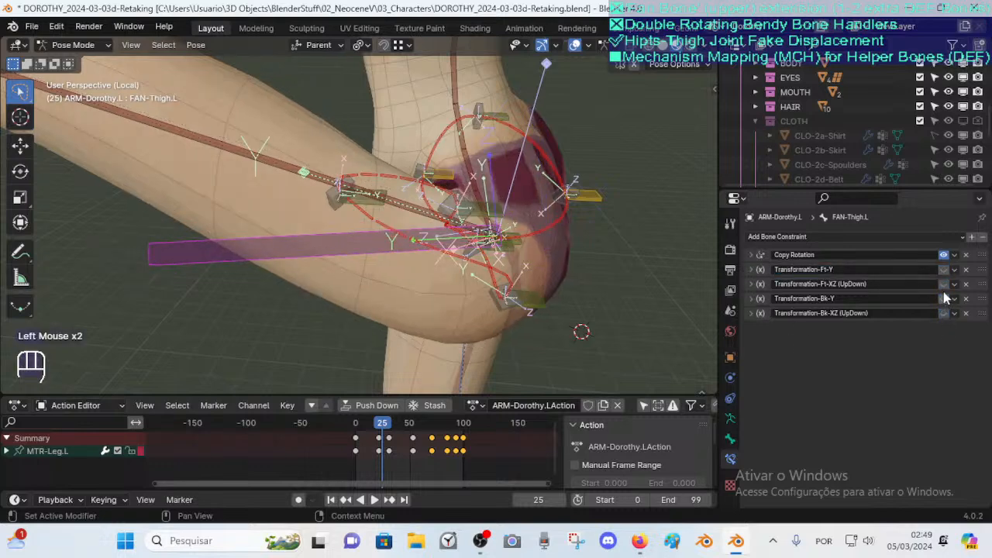
{"action": "left_click_drag", "start_coordinate": [942, 270], "coordinate": [944, 304]}
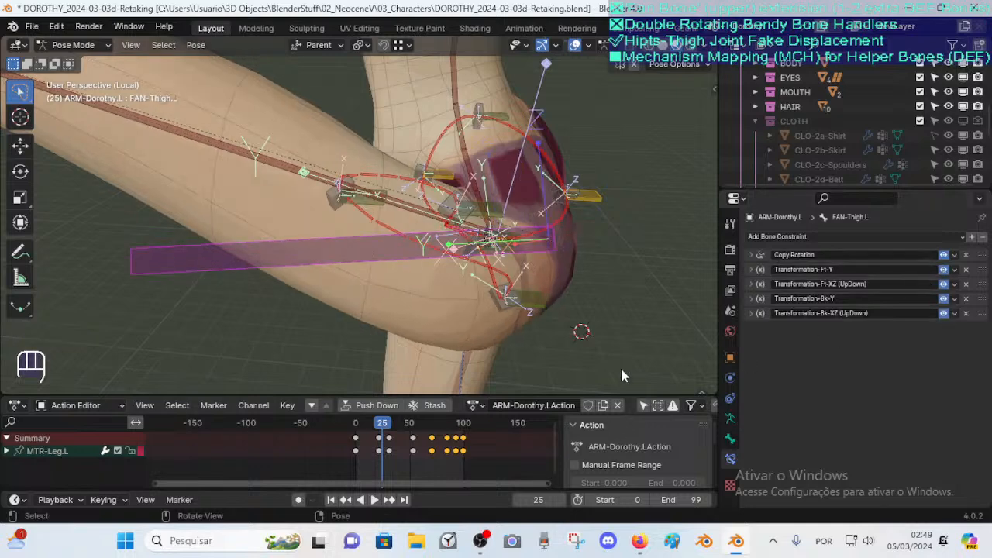
Toggle all of FAN-Thigh.L's constraints off and back on repeatedly, from two angles, to compare the hip deformation
{"action": "left_click", "coordinate": [943, 271]}
{"action": "left_click_drag", "start_coordinate": [942, 299], "coordinate": [943, 316]}
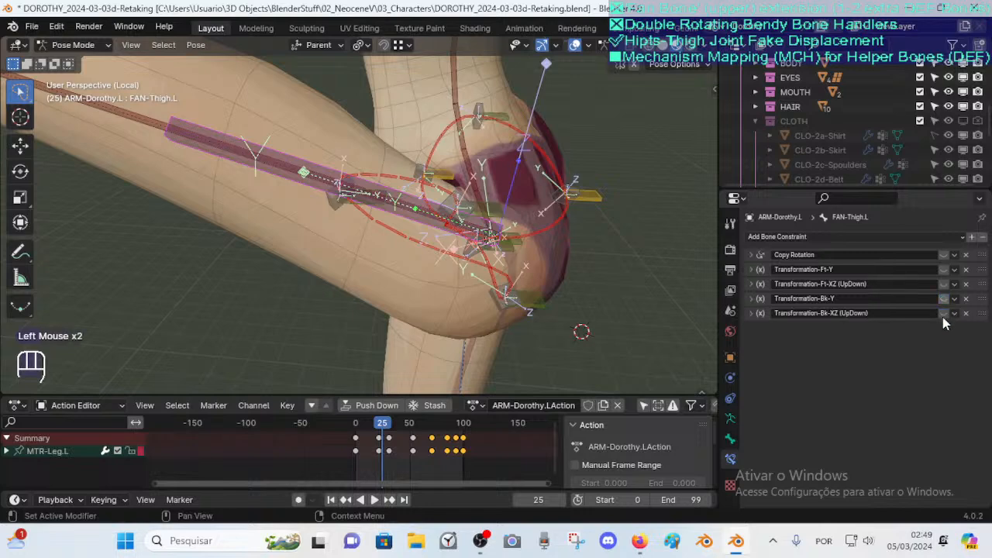
{"action": "left_click_drag", "start_coordinate": [946, 256], "coordinate": [943, 309]}
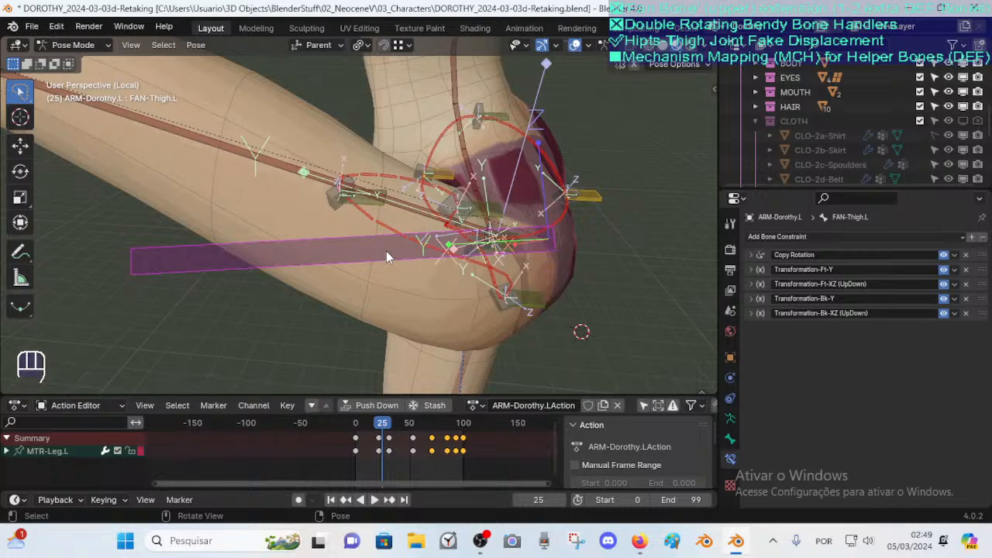
{"action": "left_click_drag", "start_coordinate": [944, 255], "coordinate": [945, 313]}
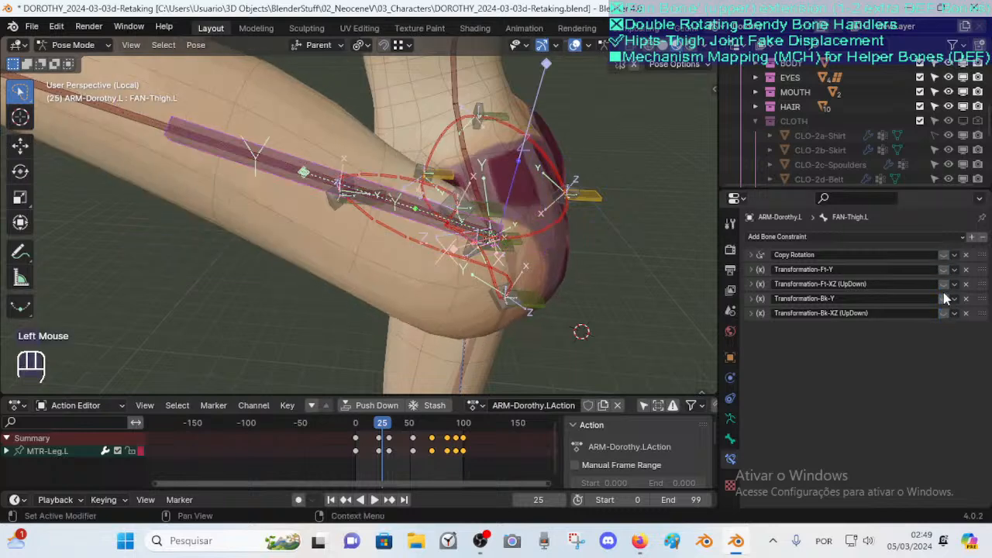
{"action": "left_click_drag", "start_coordinate": [945, 255], "coordinate": [944, 288]}
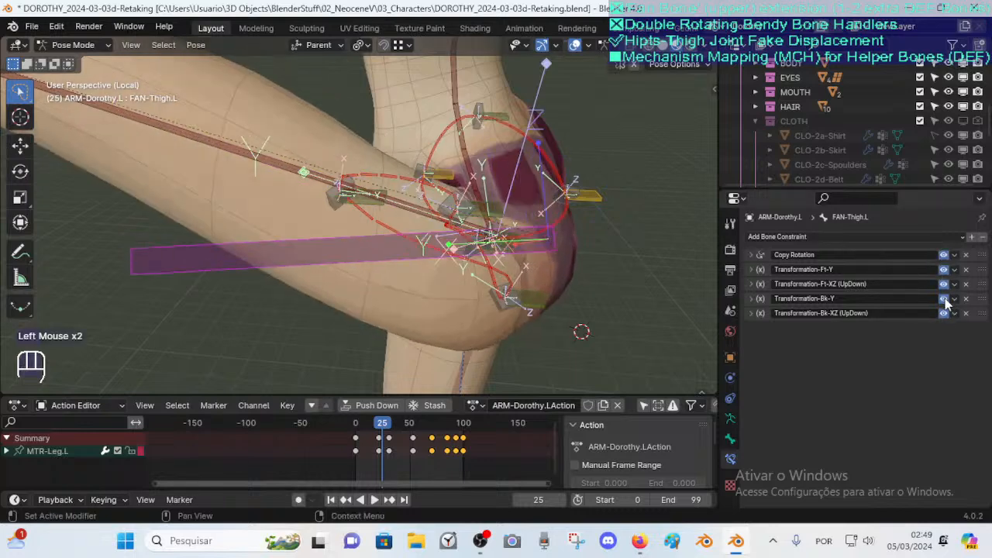
{"action": "left_click_drag", "start_coordinate": [943, 256], "coordinate": [946, 315]}
{"action": "left_click", "coordinate": [945, 255]}
{"action": "left_click", "coordinate": [944, 269]}
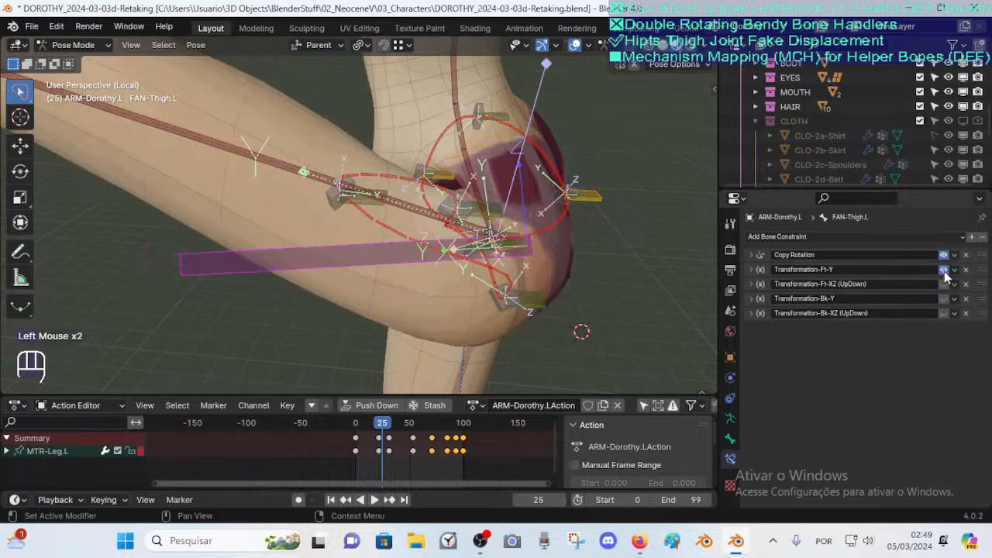
{"action": "left_click", "coordinate": [944, 256]}
{"action": "left_click", "coordinate": [944, 269]}
{"action": "left_click_drag", "start_coordinate": [942, 256], "coordinate": [945, 313]}
{"action": "left_click_drag", "start_coordinate": [943, 256], "coordinate": [945, 313]}
{"action": "left_click_drag", "start_coordinate": [943, 255], "coordinate": [949, 324]}
{"action": "left_click_drag", "start_coordinate": [944, 255], "coordinate": [948, 324]}
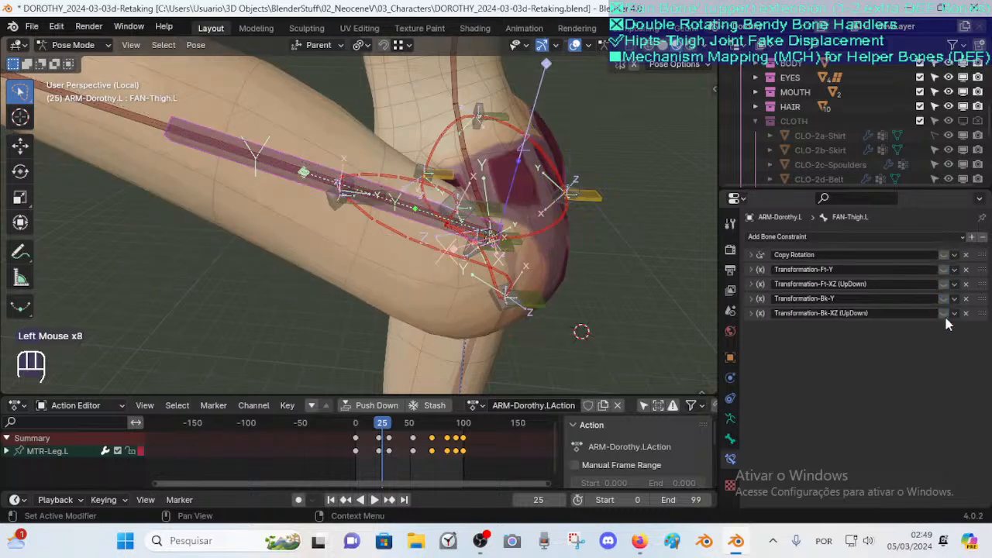
{"action": "left_click_drag", "start_coordinate": [943, 256], "coordinate": [942, 320]}
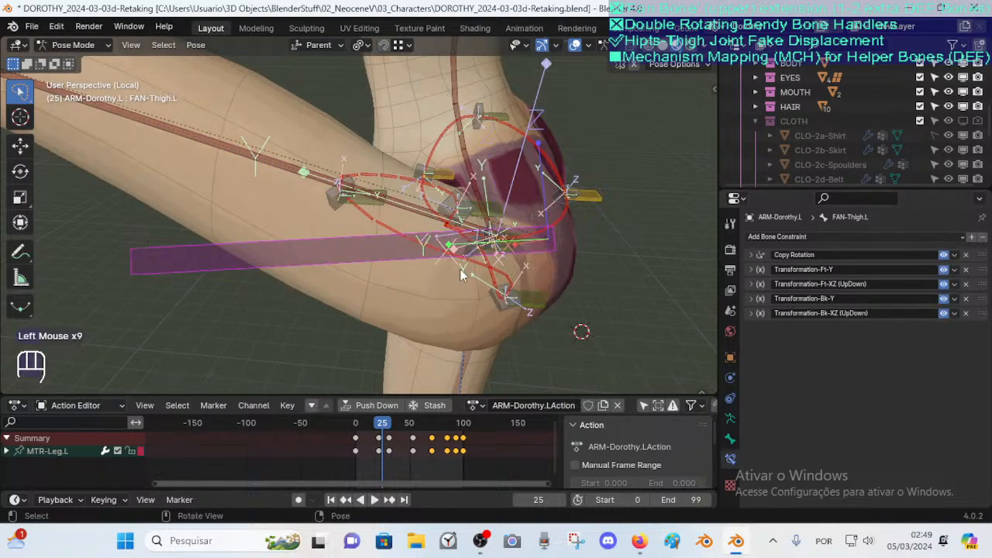
{"action": "middle_click_drag", "start_coordinate": [402, 198], "coordinate": [412, 215]}
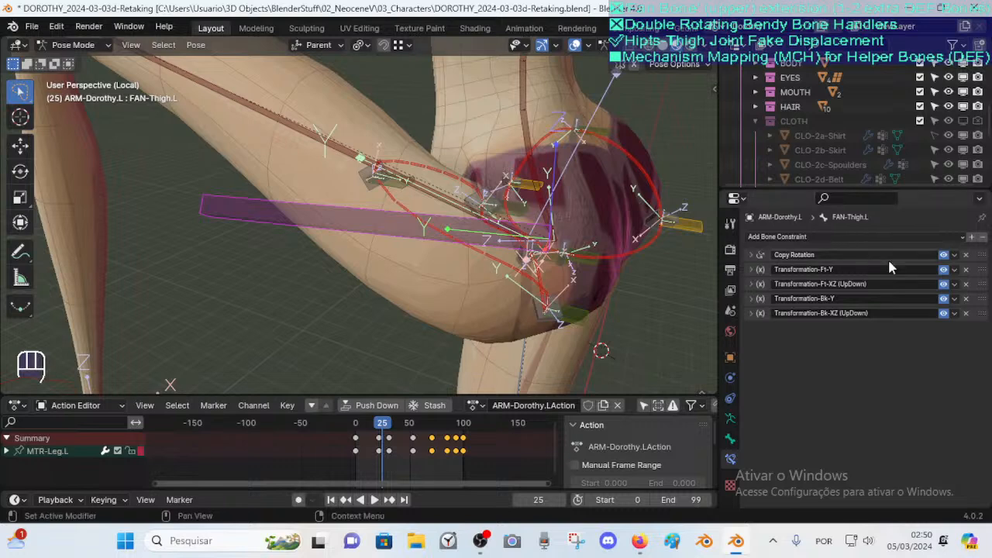
{"action": "left_click_drag", "start_coordinate": [943, 256], "coordinate": [943, 318]}
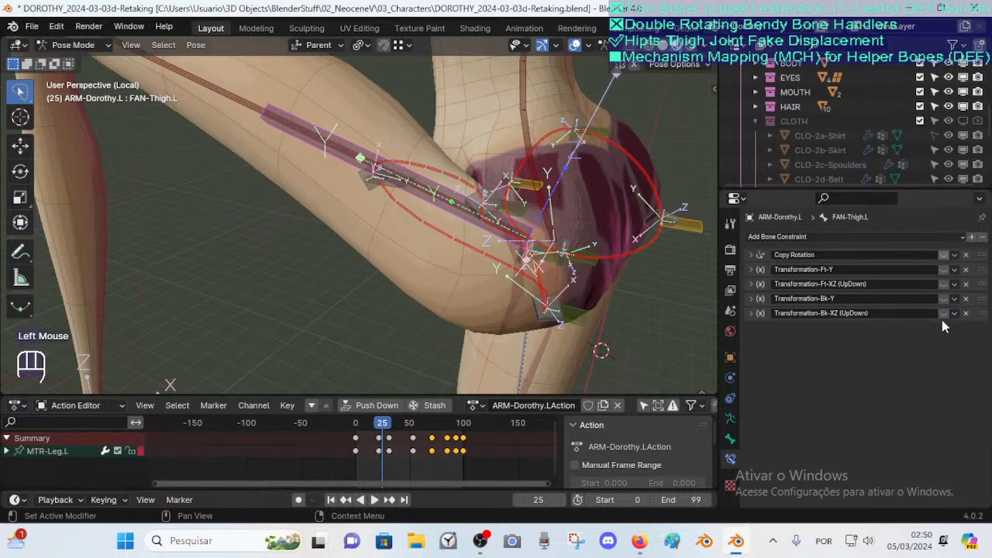
{"action": "left_click_drag", "start_coordinate": [944, 257], "coordinate": [944, 318]}
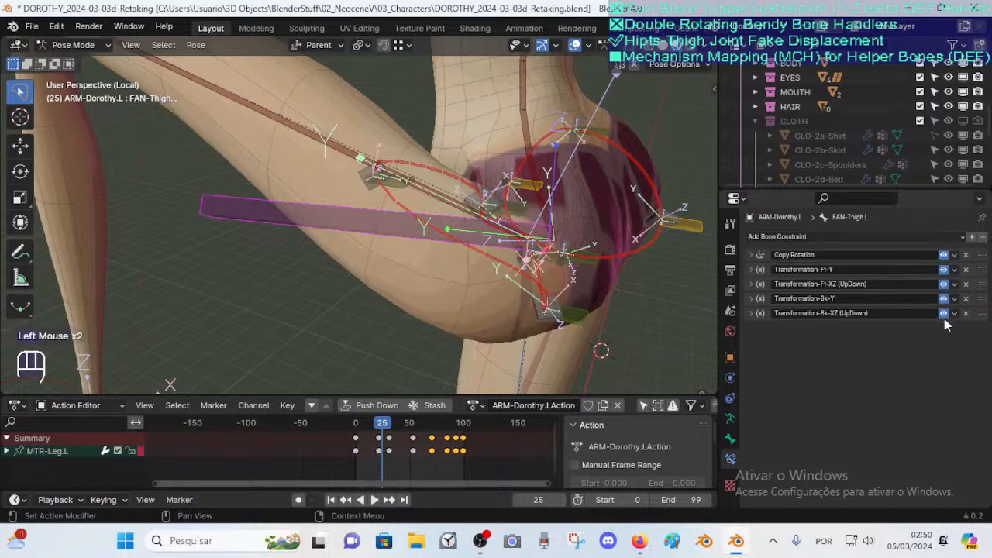
Select the DEF-Pelvis hip bend bones around the left hip and disable Deform on all of them
{"action": "left_click", "coordinate": [435, 169]}
{"action": "left_click", "coordinate": [471, 248], "text": "shift"}
{"action": "middle_click_drag", "start_coordinate": [474, 259], "coordinate": [402, 251]}
{"action": "left_click", "coordinate": [509, 247], "text": "shift"}
{"action": "left_click", "coordinate": [541, 324], "text": "shift"}
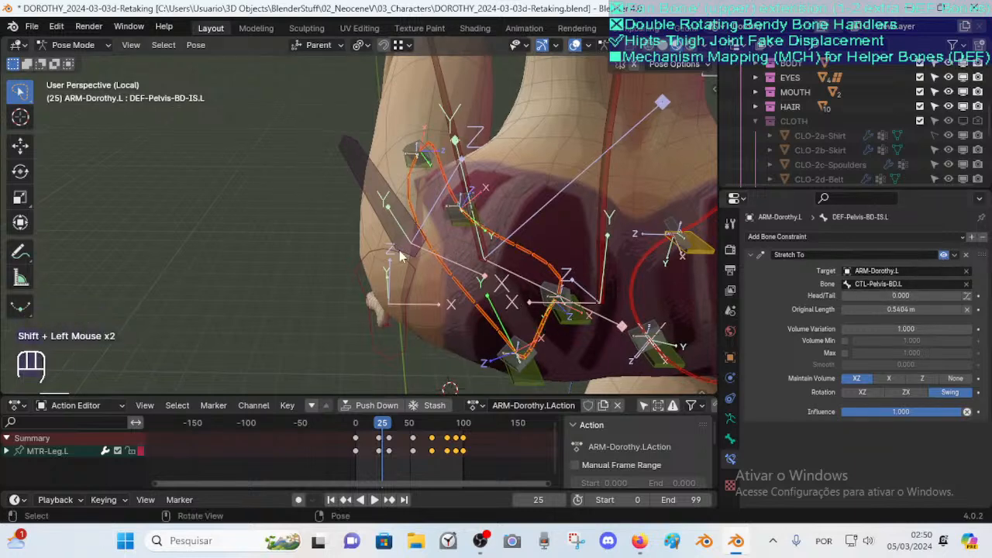
{"action": "middle_click_drag", "start_coordinate": [397, 260], "coordinate": [416, 260]}
{"action": "left_click", "coordinate": [484, 228]}
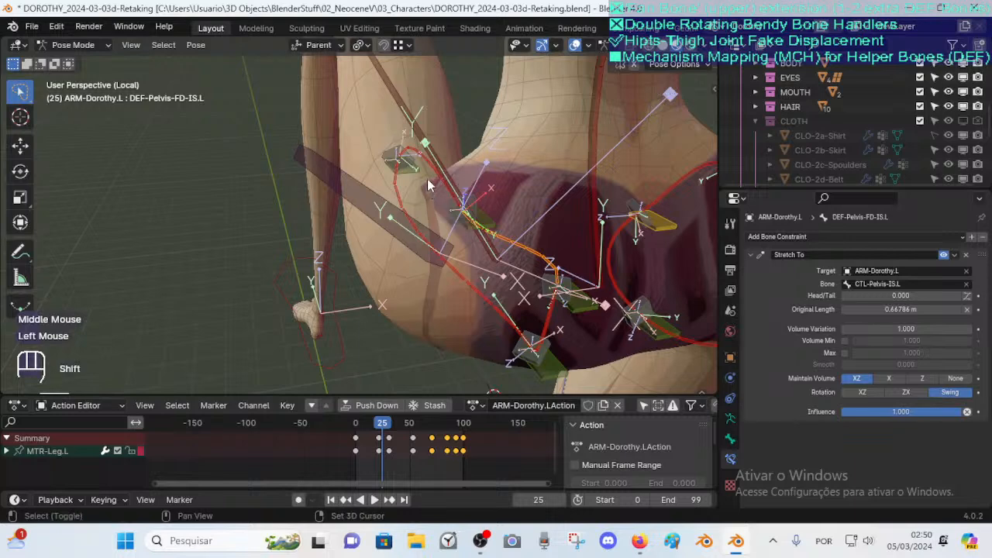
{"action": "left_click", "coordinate": [411, 192], "text": "shift"}
{"action": "left_click", "coordinate": [458, 269], "text": "shift"}
{"action": "left_click", "coordinate": [545, 313], "text": "shift"}
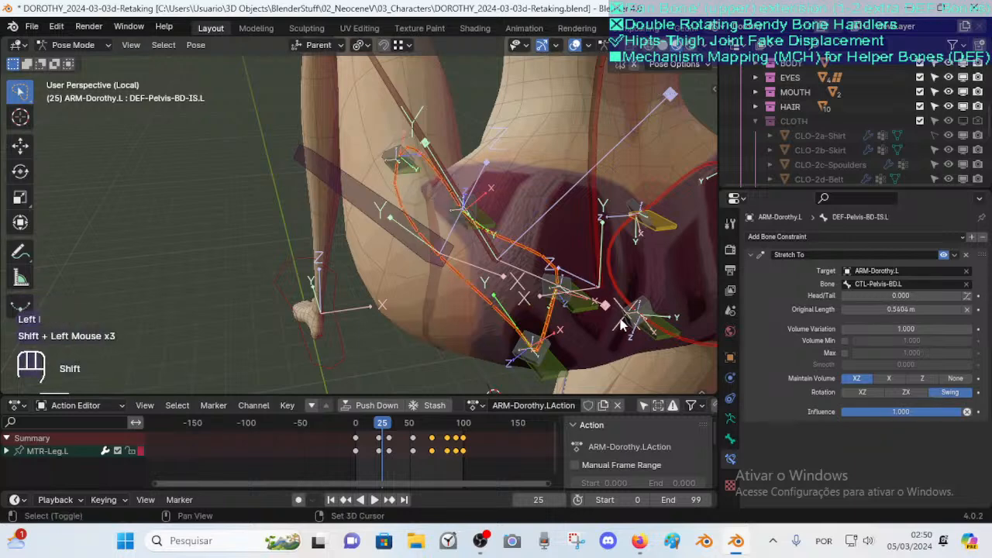
{"action": "left_click", "coordinate": [730, 438]}
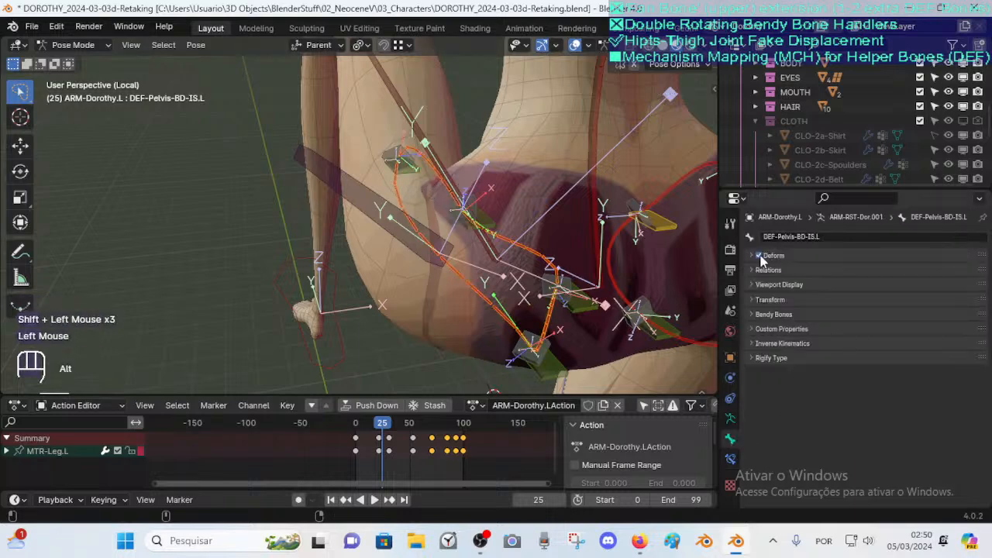
{"action": "left_click", "coordinate": [757, 257], "text": "alt"}
Scrub the timeline to frame 78 and orbit to view the hip with the leg in that pose
{"action": "mouse_move", "coordinate": [543, 256]}
{"action": "middle_mouse_down"}
{"action": "mouse_move", "coordinate": [564, 259]}
{"action": "mouse_move", "coordinate": [530, 260]}
{"action": "middle_mouse_up"}
{"action": "scroll", "coordinate": [562, 260], "scroll_direction": "down", "scroll_amount": 2}
{"action": "scroll", "coordinate": [562, 260], "scroll_direction": "up", "scroll_amount": 1}
{"action": "scroll", "coordinate": [529, 260], "scroll_direction": "down", "scroll_amount": 2}
{"action": "left_click_drag", "start_coordinate": [382, 423], "coordinate": [432, 432]}
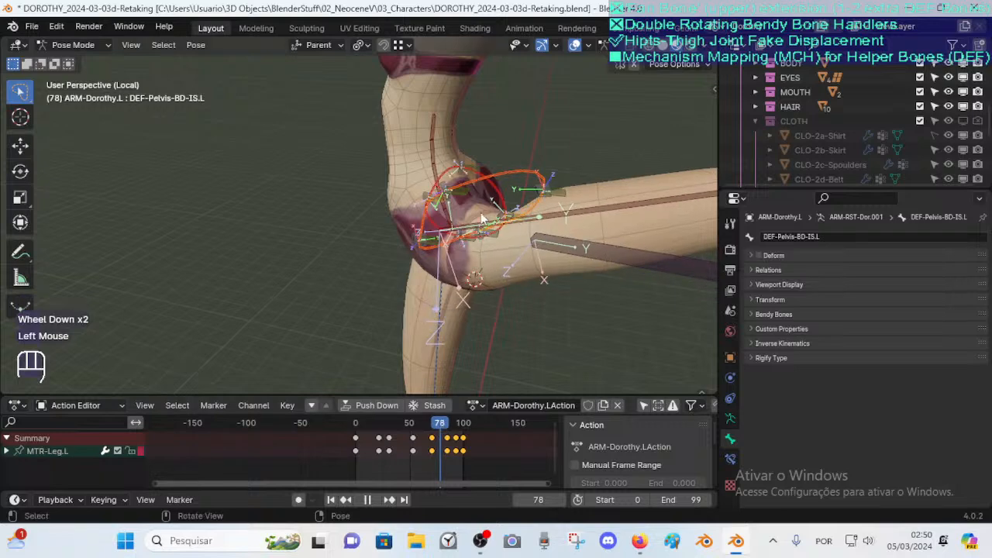
{"action": "scroll", "coordinate": [504, 240], "scroll_direction": "up", "scroll_amount": 2}
{"action": "mouse_move", "coordinate": [496, 248]}
{"action": "middle_mouse_down", "text": "shift"}
{"action": "mouse_move", "coordinate": [516, 239]}
{"action": "mouse_move", "coordinate": [507, 235]}
{"action": "middle_mouse_up", "text": "shift"}
{"action": "middle_click_drag", "start_coordinate": [508, 235], "coordinate": [493, 220]}
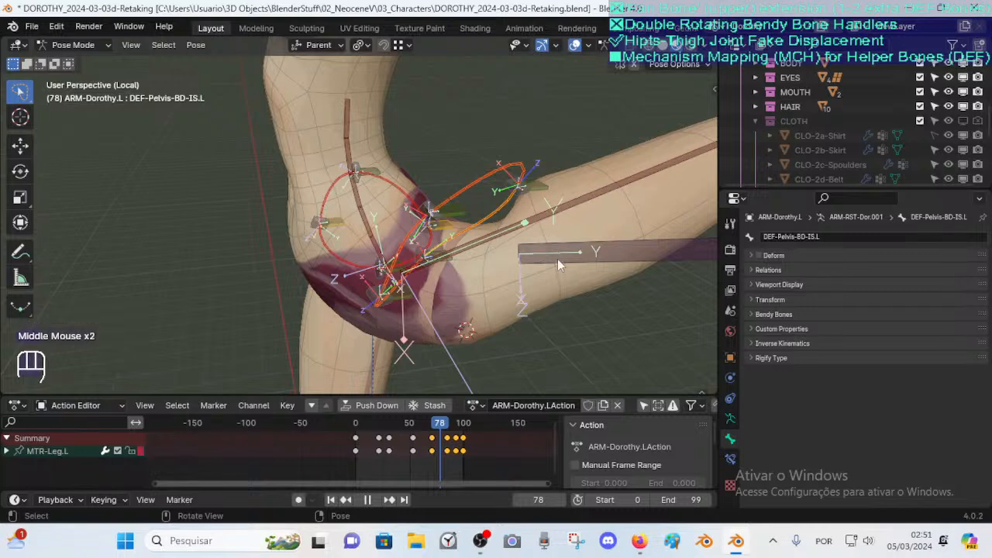
Select FAN-Thigh.L and start and cancel a move to inspect it from closer
{"action": "left_click", "coordinate": [557, 263]}
{"action": "key", "text": "g"}
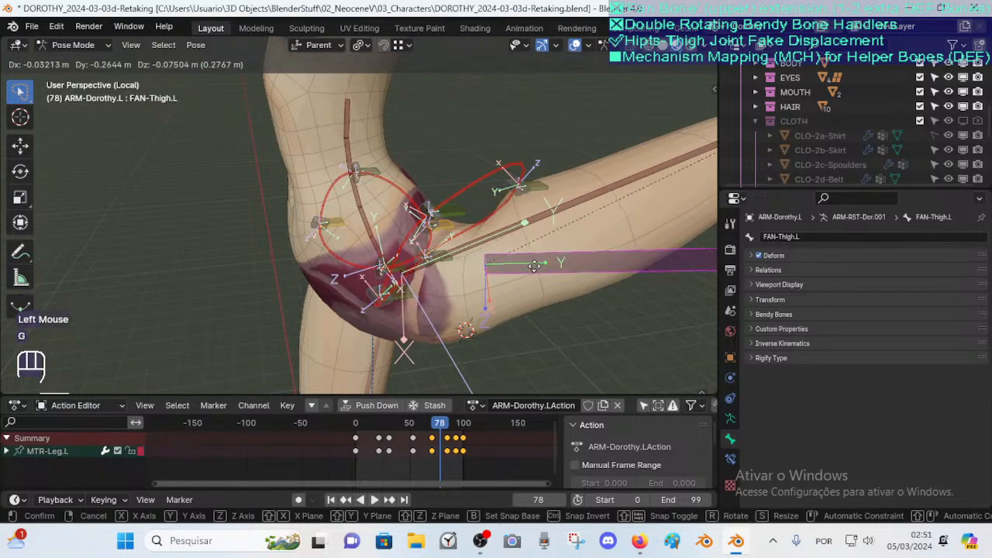
{"action": "key", "text": "Escape"}
{"action": "middle_click_drag", "start_coordinate": [491, 231], "coordinate": [491, 219]}
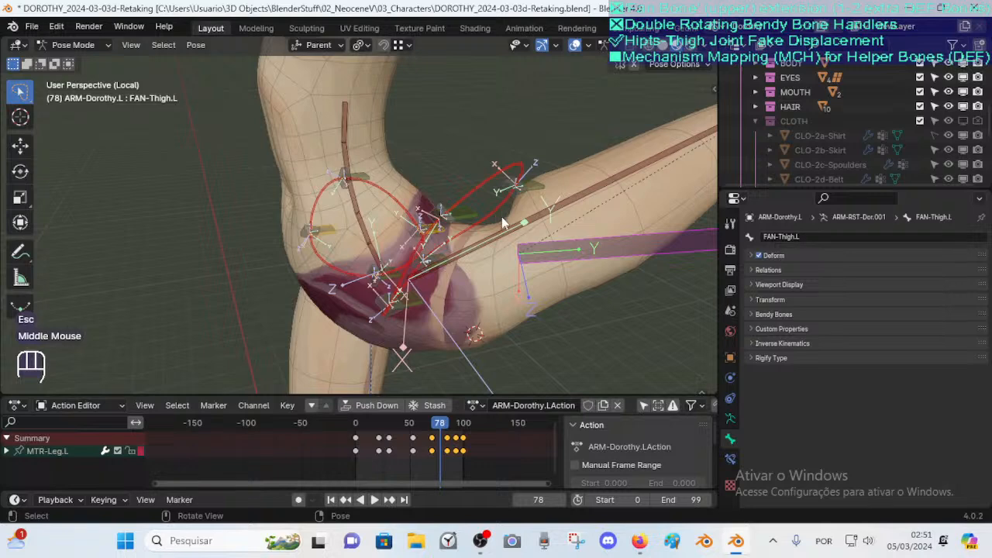
{"action": "middle_click_drag", "start_coordinate": [427, 232], "coordinate": [453, 214]}
{"action": "scroll", "coordinate": [425, 240], "scroll_direction": "up", "scroll_amount": 2}
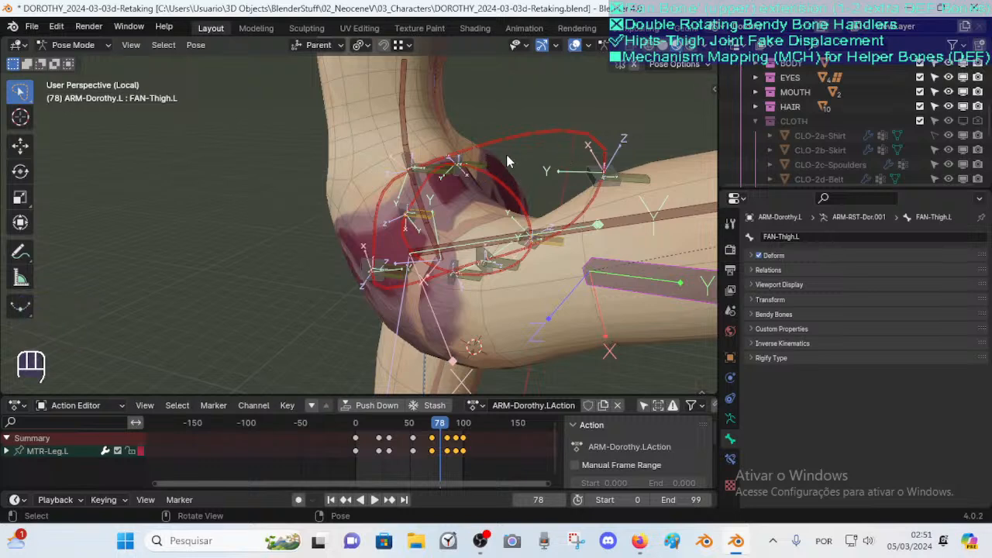
{"action": "scroll", "coordinate": [477, 212], "scroll_direction": "down", "scroll_amount": 2}
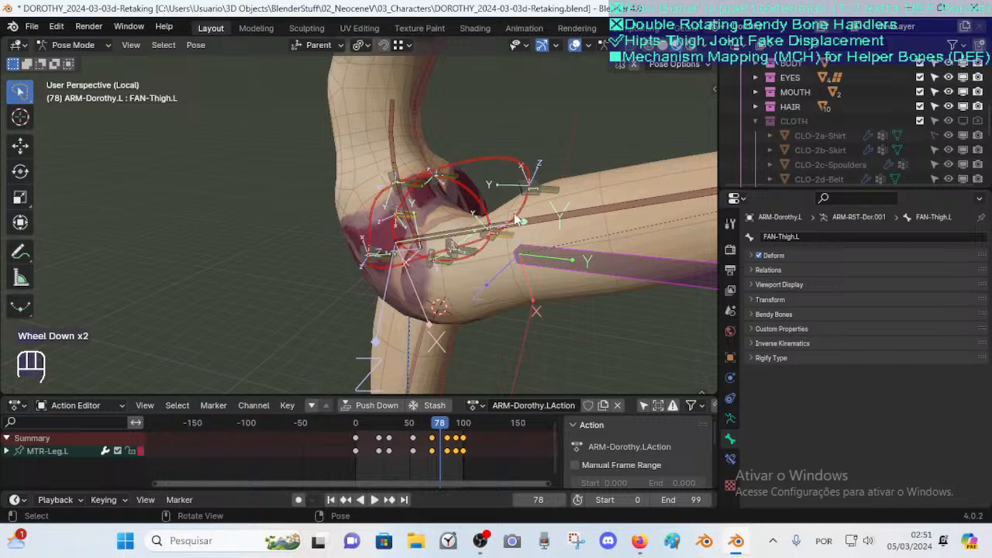
Select the TWT-Pelvis-BD.L and TWT-Pelvis-FD.R twist bones, starting and cancelling a move on each to inspect them
{"action": "left_click", "coordinate": [549, 188]}
{"action": "key", "text": "g"}
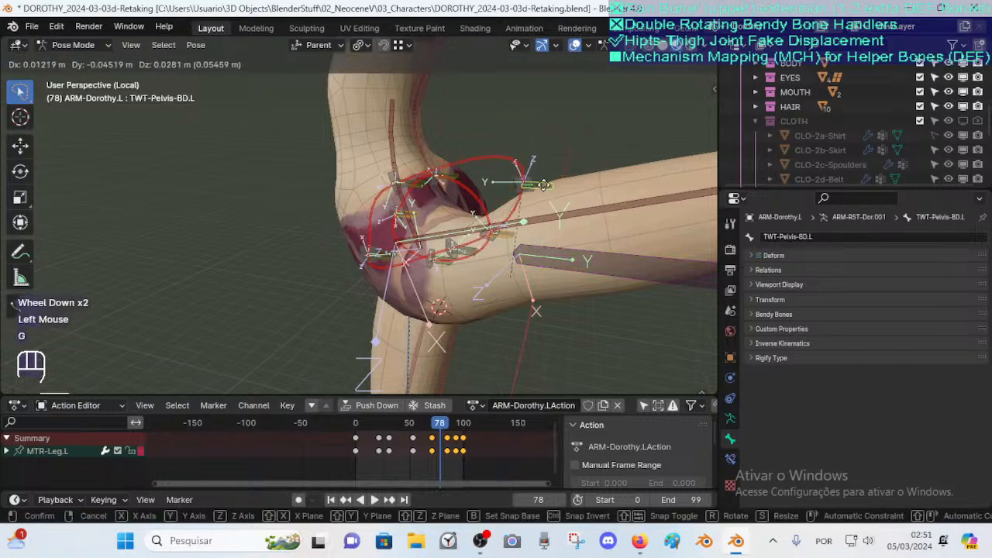
{"action": "key", "text": "Escape"}
{"action": "middle_click_drag", "start_coordinate": [542, 185], "coordinate": [379, 259]}
{"action": "left_click", "coordinate": [363, 230]}
{"action": "key", "text": "g"}
{"action": "key", "text": "Escape"}
{"action": "scroll", "coordinate": [383, 267], "scroll_direction": "up", "scroll_amount": 1}
{"action": "scroll", "coordinate": [383, 267], "scroll_direction": "down", "scroll_amount": 1}
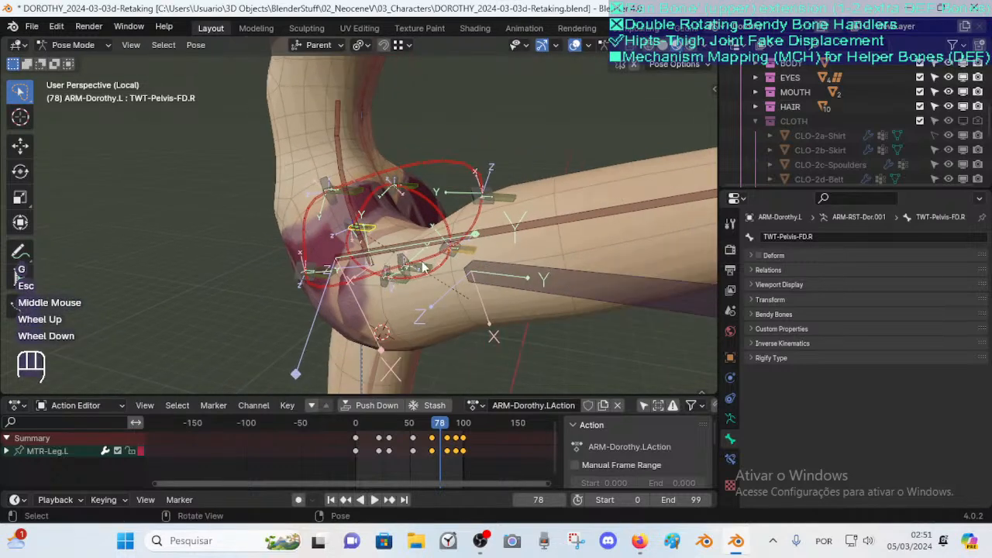
Orbit around the raised leg and select FAN-Thigh.L and DEF-Thigh.L to inspect their placement
{"action": "middle_click_drag", "start_coordinate": [293, 241], "coordinate": [354, 231]}
{"action": "middle_click_drag", "start_coordinate": [454, 237], "coordinate": [402, 231]}
{"action": "left_click", "coordinate": [469, 159]}
{"action": "middle_click_drag", "start_coordinate": [469, 158], "coordinate": [465, 225]}
{"action": "left_click", "coordinate": [631, 256]}
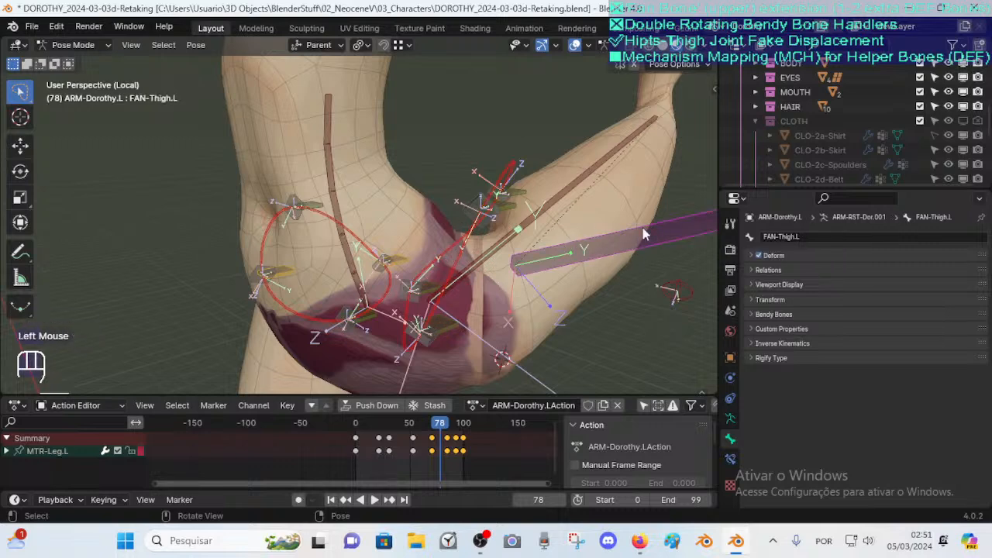
{"action": "scroll", "coordinate": [616, 231], "scroll_direction": "down", "scroll_amount": 2}
{"action": "middle_click_drag", "start_coordinate": [583, 228], "coordinate": [567, 179]}
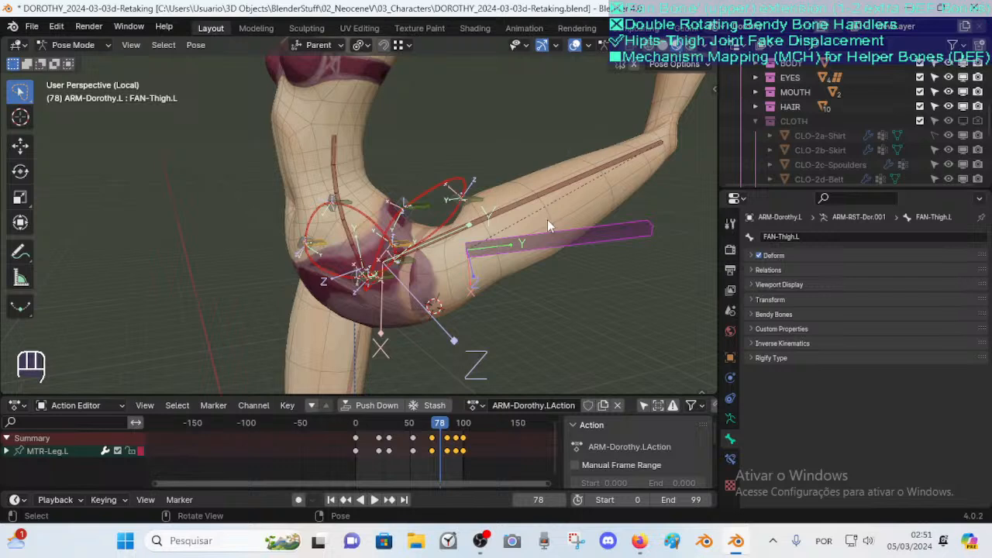
{"action": "scroll", "coordinate": [526, 193], "scroll_direction": "up", "scroll_amount": 1}
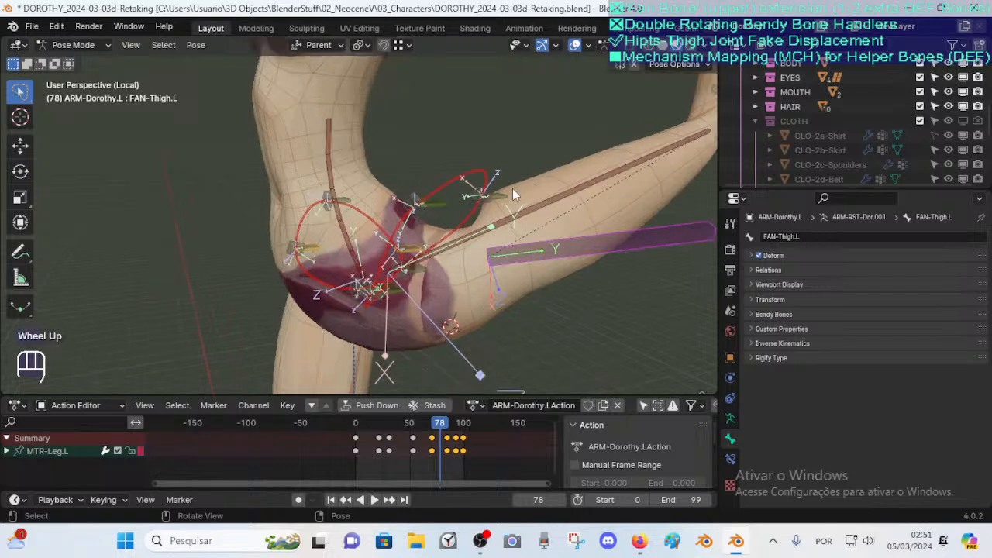
{"action": "left_click", "coordinate": [552, 204]}
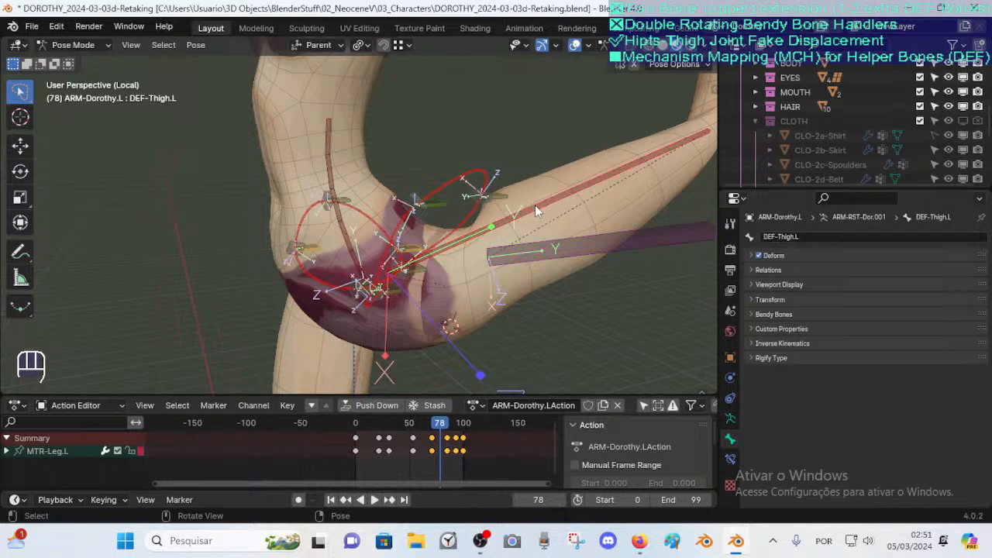
{"action": "scroll", "coordinate": [546, 215], "scroll_direction": "down", "scroll_amount": 2}
{"action": "middle_click_drag", "start_coordinate": [510, 171], "coordinate": [561, 179]}
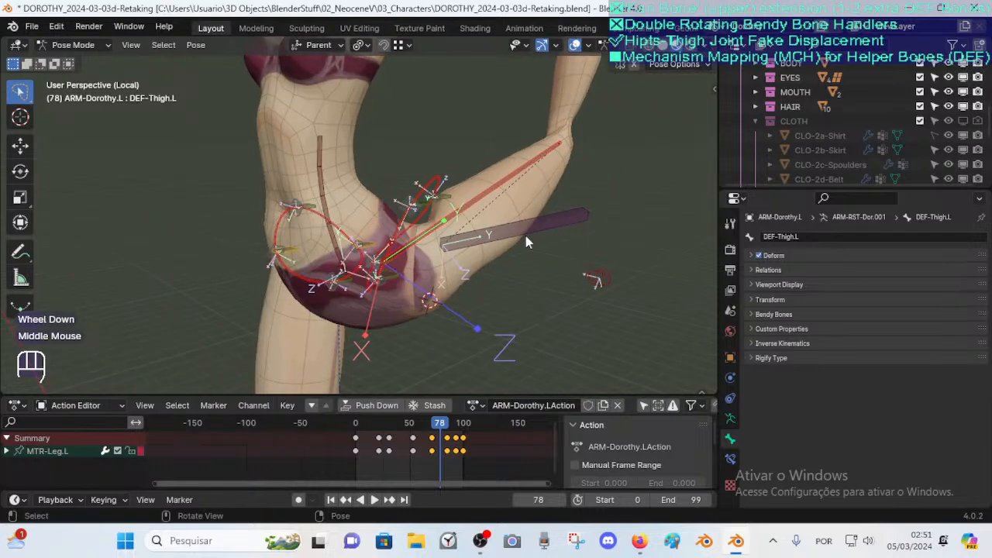
{"action": "middle_click_drag", "start_coordinate": [497, 189], "coordinate": [565, 180]}
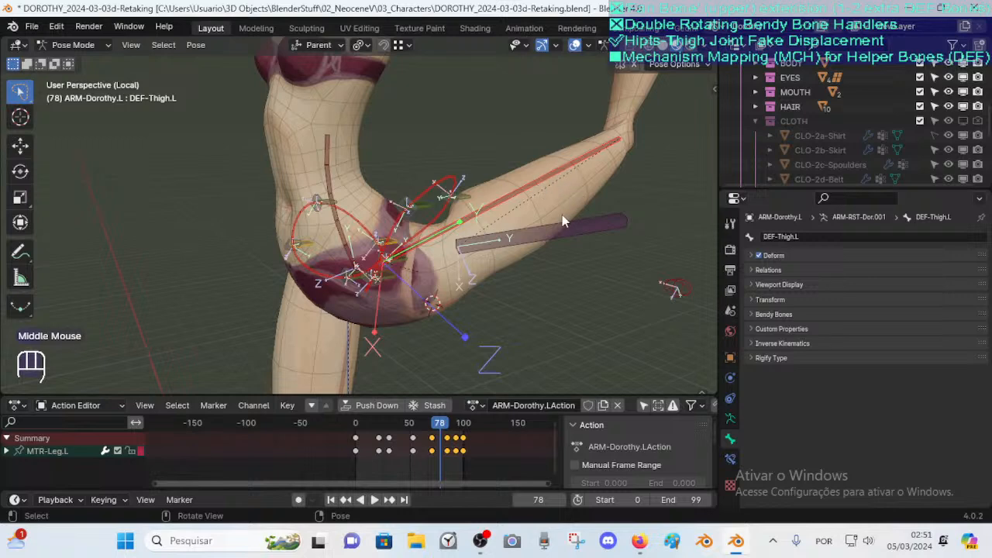
Select TWT-Pelvis-BD.L and open its bone constraints to inspect the Transformation-Bk-X settings
{"action": "left_click", "coordinate": [464, 199]}
{"action": "left_click", "coordinate": [470, 197]}
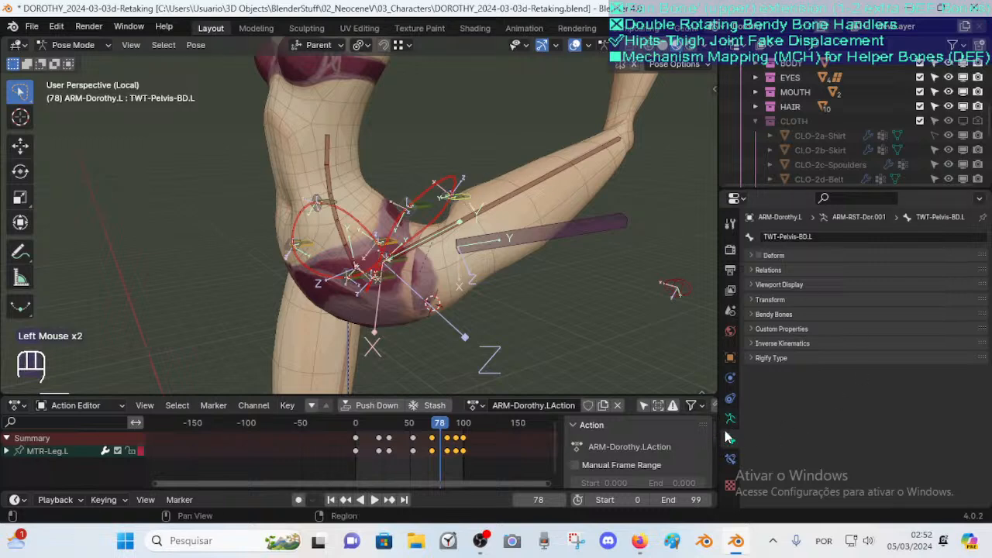
{"action": "left_click", "coordinate": [730, 457]}
{"action": "middle_click_drag", "start_coordinate": [476, 181], "coordinate": [396, 227]}
{"action": "middle_click_drag", "start_coordinate": [472, 194], "coordinate": [425, 206]}
{"action": "scroll", "coordinate": [434, 206], "scroll_direction": "up", "scroll_amount": 1}
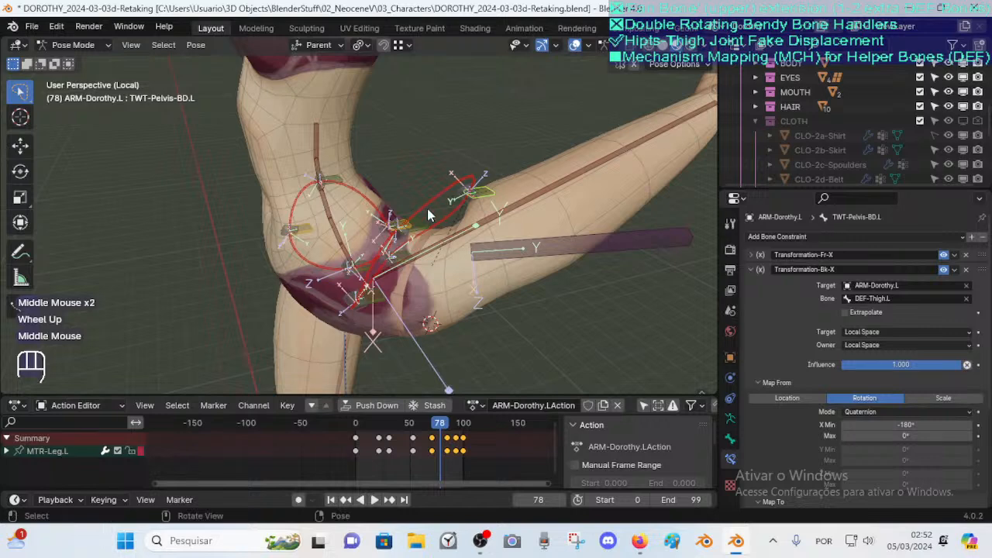
{"action": "left_click", "coordinate": [446, 203]}
{"action": "left_click", "coordinate": [444, 200]}
{"action": "left_click", "coordinate": [442, 187]}
{"action": "left_click", "coordinate": [481, 196]}
{"action": "left_click", "coordinate": [480, 197]}
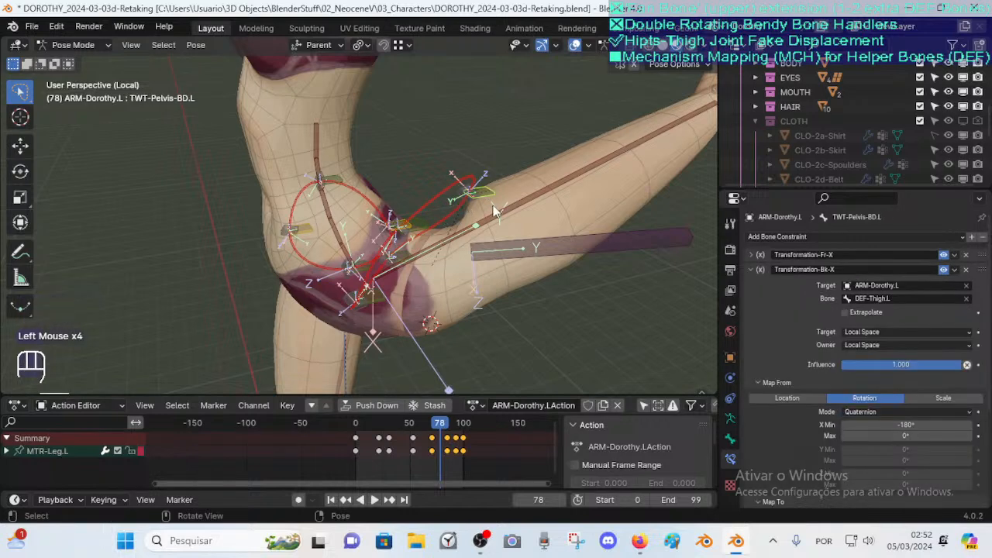
{"action": "middle_click_drag", "start_coordinate": [465, 203], "coordinate": [474, 207]}
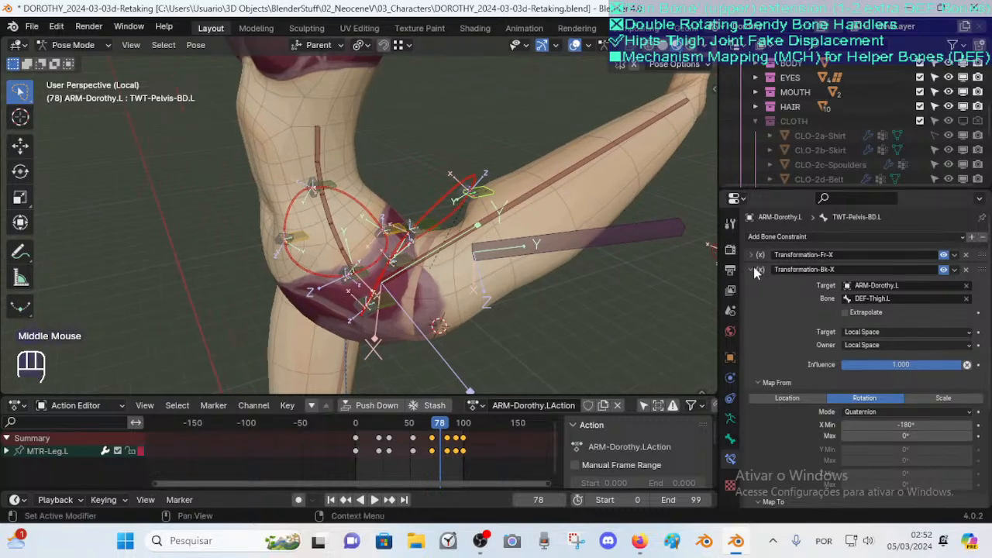
Collapse the Bk-X constraint and select TWT-Pelvis-OS.L, CTL-Pelvis-BD.R and TWT-Pelvis-BD.R to compare their constraints
{"action": "left_click", "coordinate": [768, 269]}
{"action": "left_click", "coordinate": [477, 199]}
{"action": "left_click", "coordinate": [478, 198]}
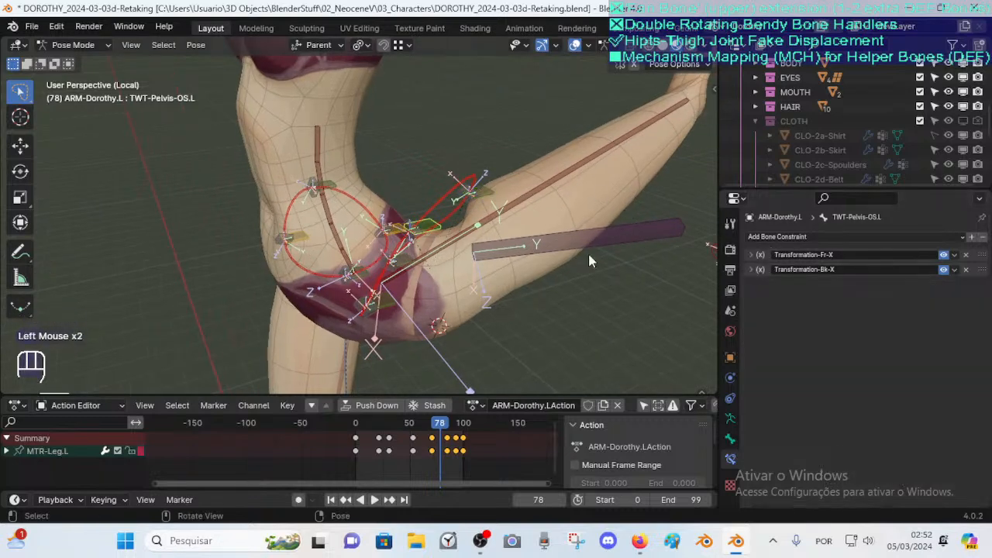
{"action": "left_click", "coordinate": [398, 225]}
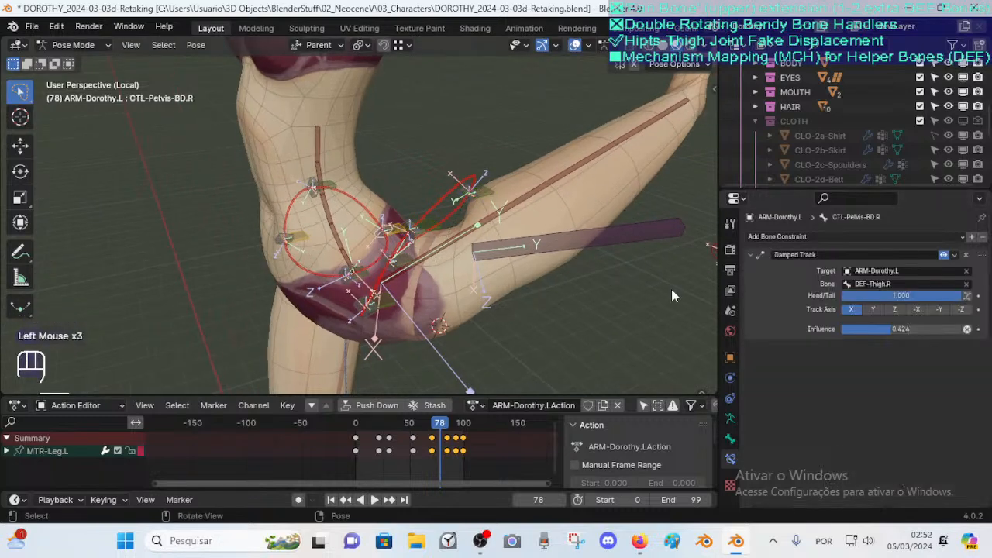
{"action": "left_click", "coordinate": [392, 227]}
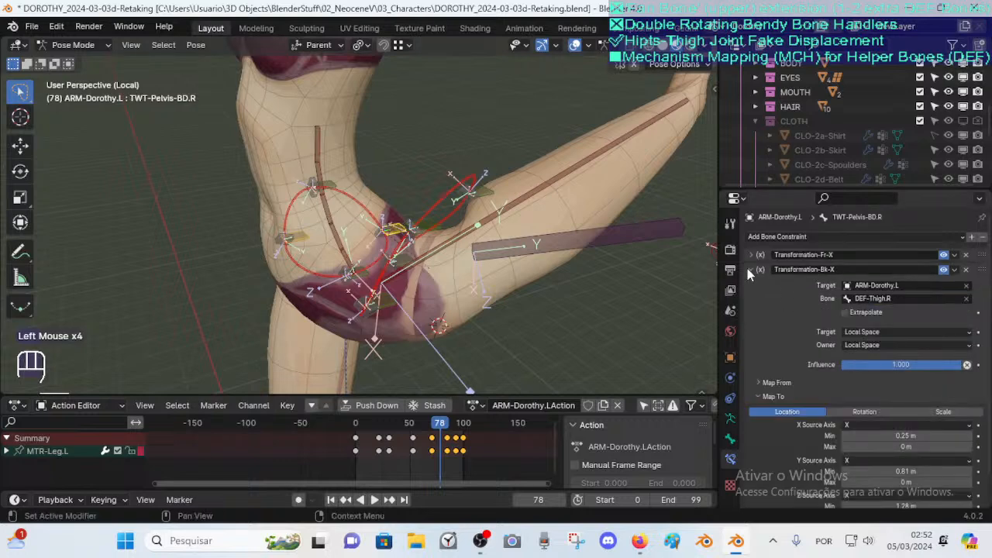
Collapse the Bk-X constraint and select DEF-Pelvis-BD-IS.L to inspect its Stretch To constraint
{"action": "left_click", "coordinate": [749, 269]}
{"action": "scroll", "coordinate": [431, 221], "scroll_direction": "up", "scroll_amount": 1}
{"action": "middle_click_drag", "start_coordinate": [431, 221], "coordinate": [482, 196]}
{"action": "left_click", "coordinate": [518, 169]}
{"action": "double_click", "coordinate": [478, 173]}
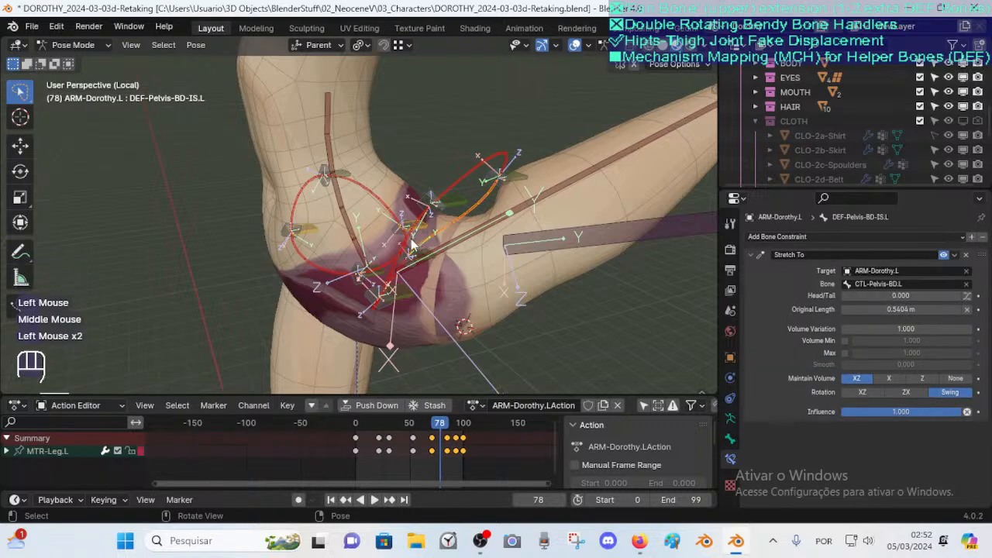
Select DEF-Pelvis-FD-IS.L to review its Stretch To constraint, then open and collapse its bone properties
{"action": "middle_click", "coordinate": [407, 249]}
{"action": "left_click", "coordinate": [421, 231], "text": "shift"}
{"action": "left_click", "coordinate": [453, 183], "text": "shift"}
{"action": "middle_click_drag", "start_coordinate": [452, 188], "coordinate": [394, 262]}
{"action": "mouse_move", "coordinate": [364, 306]}
{"action": "middle_mouse_down"}
{"action": "mouse_move", "coordinate": [355, 313]}
{"action": "mouse_move", "coordinate": [361, 304]}
{"action": "middle_mouse_up"}
{"action": "left_click", "coordinate": [364, 292], "text": "shift"}
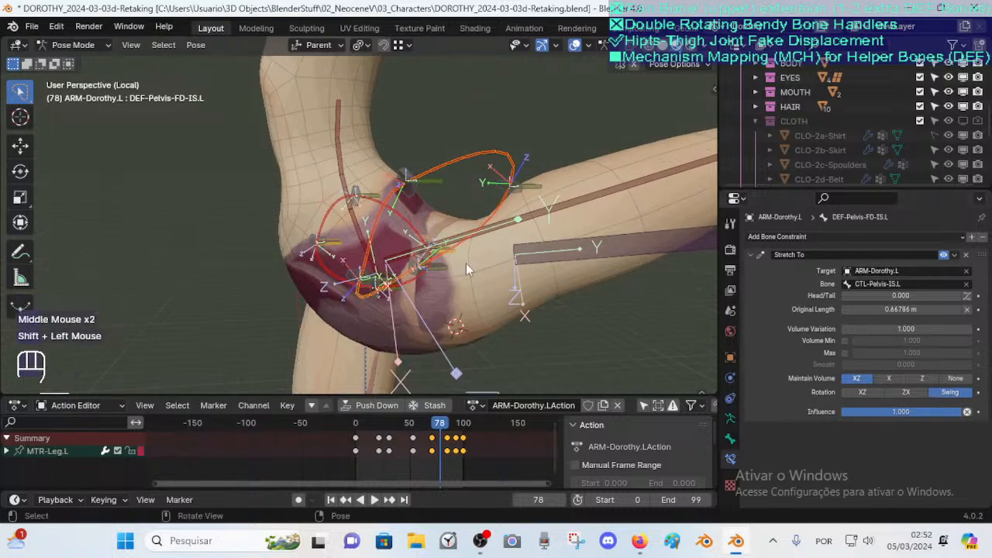
{"action": "left_click", "coordinate": [731, 438]}
{"action": "left_click", "coordinate": [753, 254], "text": "alt"}
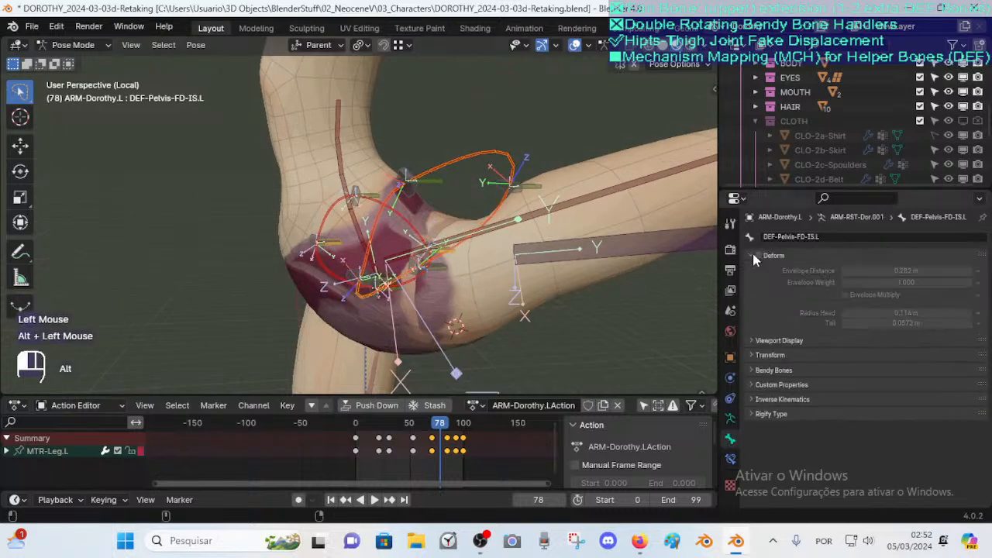
{"action": "left_click", "coordinate": [756, 252], "text": "alt"}
{"action": "left_click", "coordinate": [754, 252], "text": "alt"}
Select TWT-Pelvis-BD.L and start and cancel moves on it to inspect its behaviour
{"action": "middle_click_drag", "start_coordinate": [578, 225], "coordinate": [542, 202]}
{"action": "left_click", "coordinate": [575, 231]}
{"action": "key", "text": "g"}
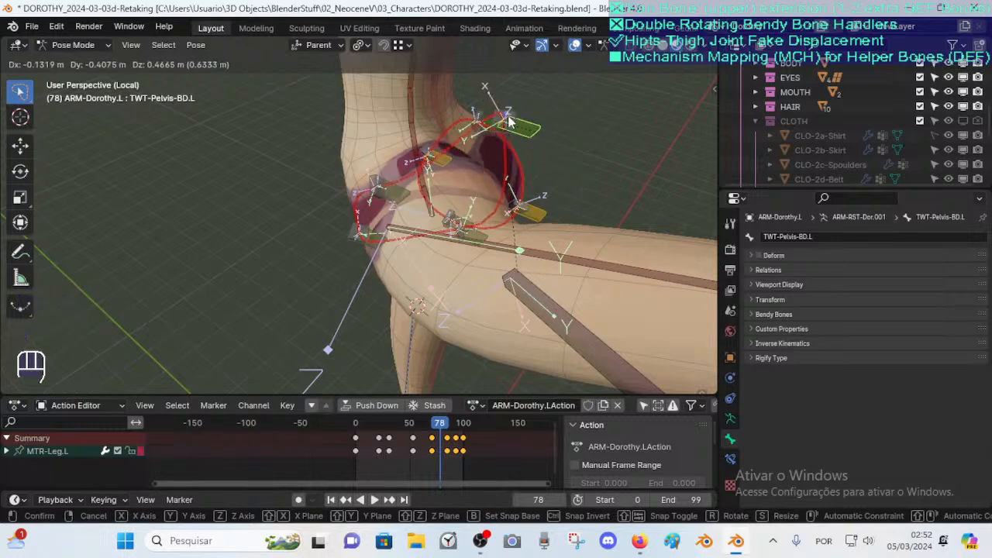
{"action": "left_click", "coordinate": [504, 100]}
{"action": "key", "text": "g"}
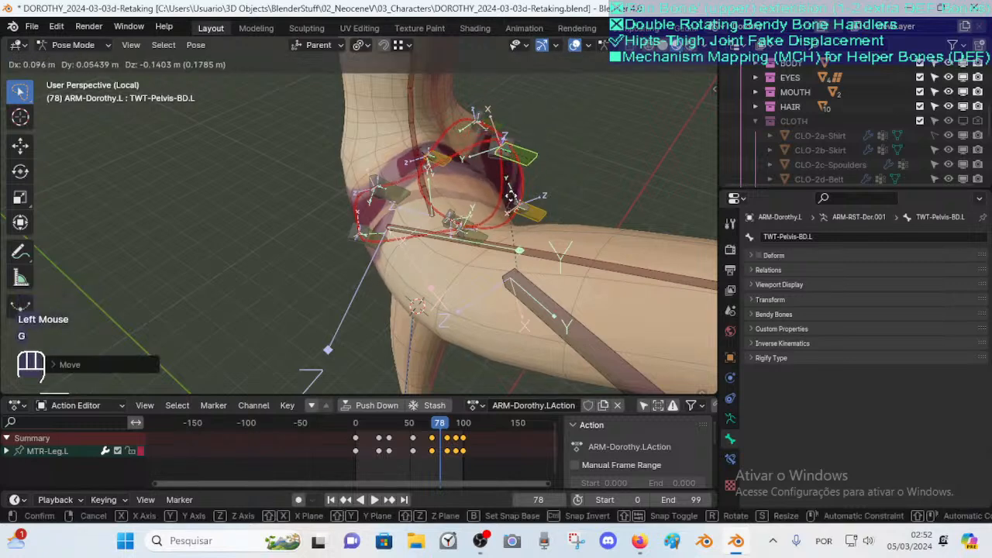
{"action": "left_click", "coordinate": [518, 117]}
Start and cancel moves on the neighbouring pelvis twist bones, ending with TWT-Pelvis-FD.L selected
{"action": "left_click", "coordinate": [546, 218]}
{"action": "middle_click_drag", "start_coordinate": [545, 218], "coordinate": [468, 176]}
{"action": "left_click", "coordinate": [469, 187]}
{"action": "key", "text": "g"}
{"action": "left_click", "coordinate": [463, 224]}
{"action": "middle_click_drag", "start_coordinate": [463, 224], "coordinate": [506, 262]}
{"action": "left_click", "coordinate": [508, 262]}
{"action": "key", "text": "g"}
{"action": "left_click", "coordinate": [500, 272]}
{"action": "left_click", "coordinate": [503, 269]}
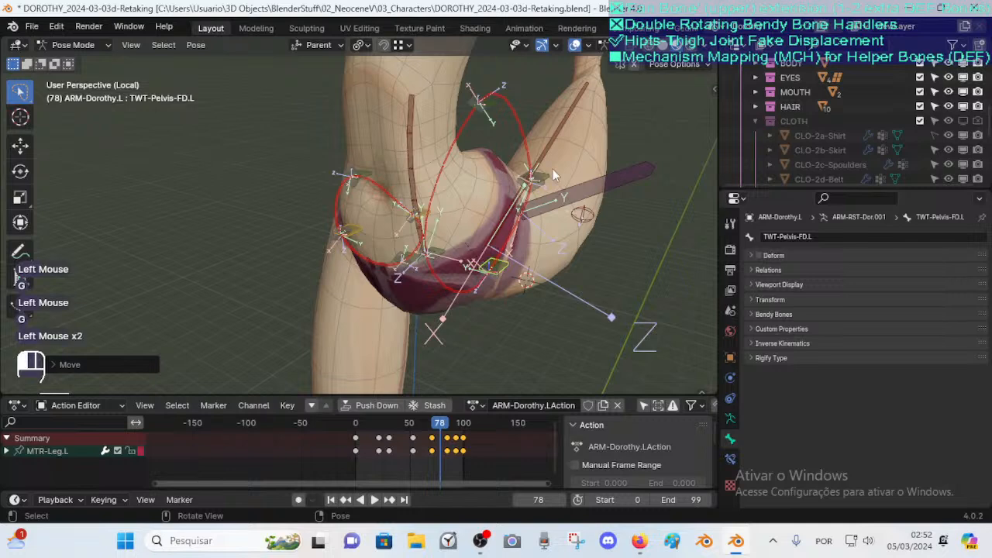
{"action": "left_click", "coordinate": [505, 267]}
{"action": "left_click", "coordinate": [505, 267]}
Open the bone constraints and expand Transformation-Bk-X to compare TWT-Pelvis-FD.L and TWT-Pelvis-IS.L
{"action": "left_click", "coordinate": [730, 459]}
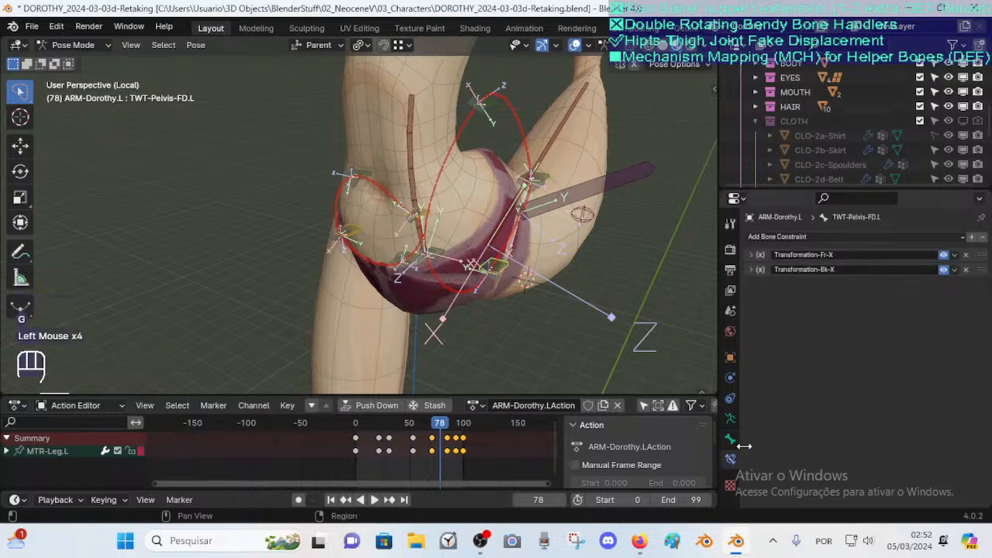
{"action": "left_click", "coordinate": [750, 269]}
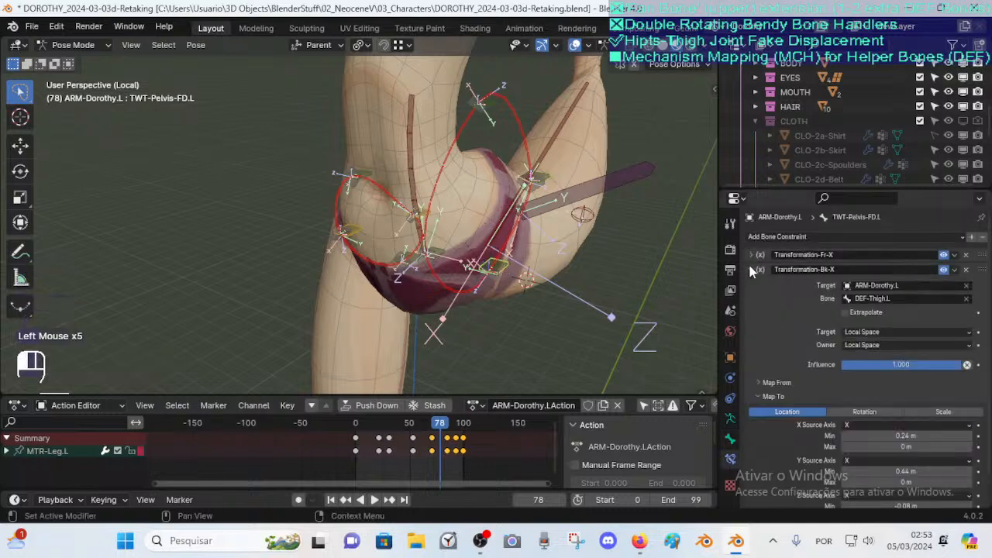
{"action": "left_click", "coordinate": [751, 269]}
{"action": "left_click", "coordinate": [460, 258]}
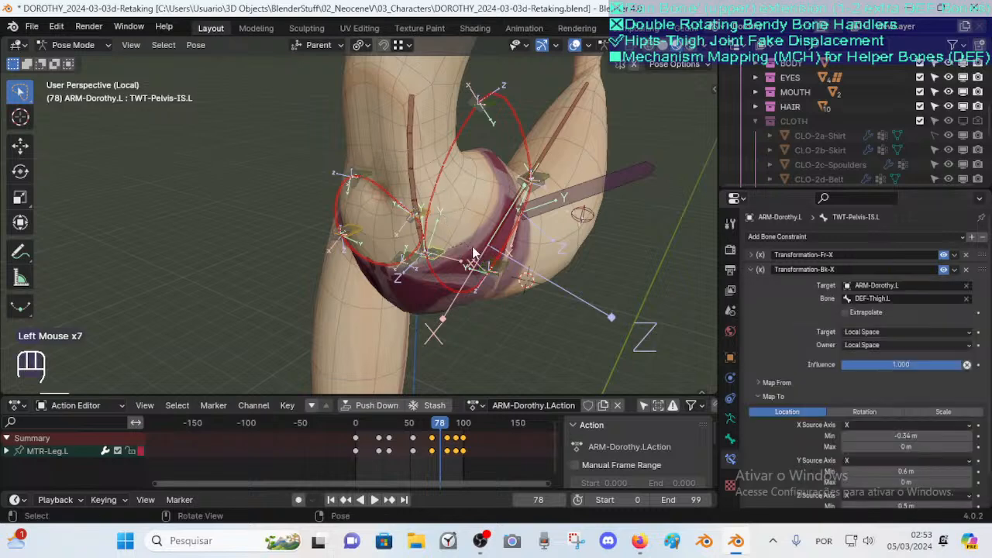
{"action": "left_click", "coordinate": [506, 268]}
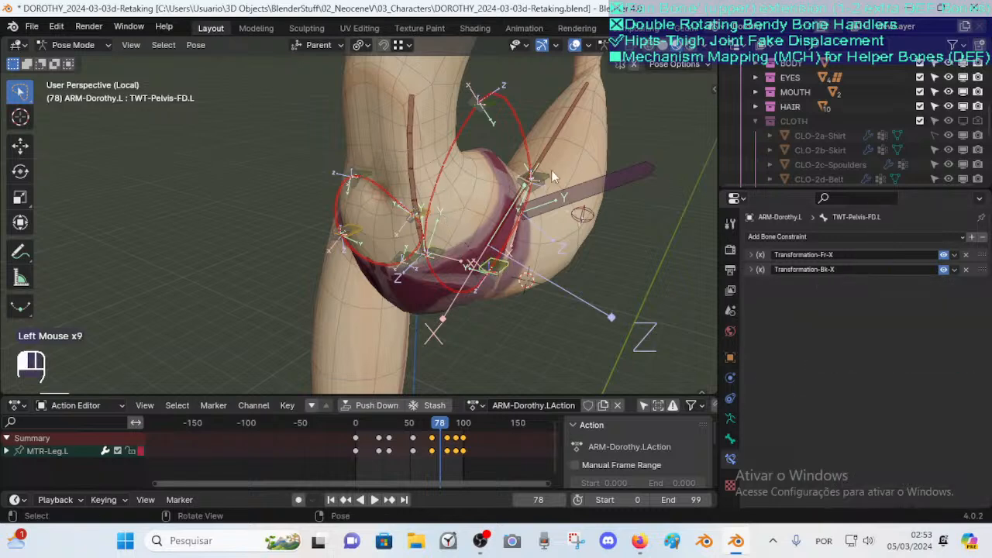
Start and cancel moves on TWT-Pelvis-OS.L and the other twist bones around the hip
{"action": "key", "text": "g"}
{"action": "left_click", "coordinate": [518, 98]}
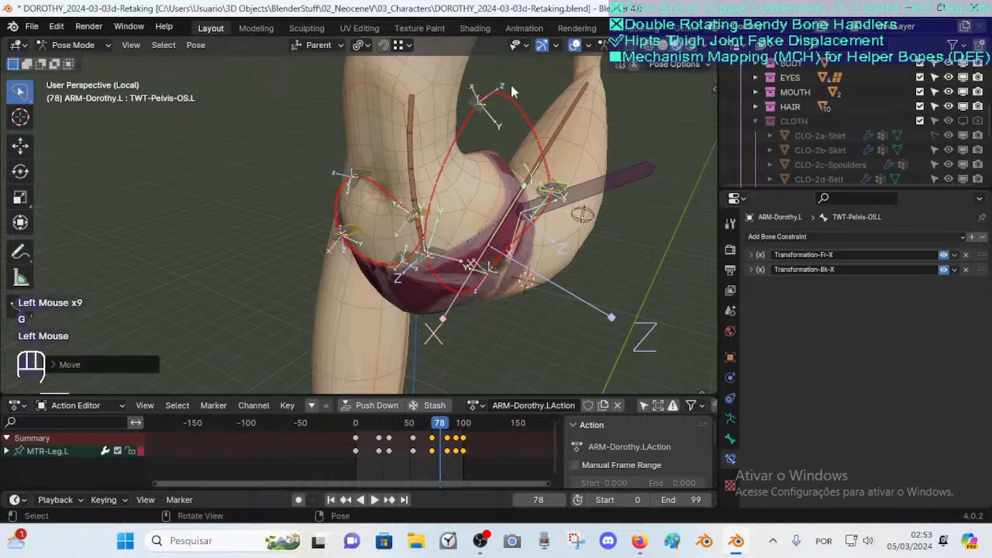
{"action": "left_click", "coordinate": [496, 101]}
{"action": "key", "text": "g"}
{"action": "left_click", "coordinate": [504, 132]}
{"action": "key", "text": "g"}
{"action": "left_click", "coordinate": [505, 134]}
{"action": "left_click", "coordinate": [559, 183]}
{"action": "key", "text": "g"}
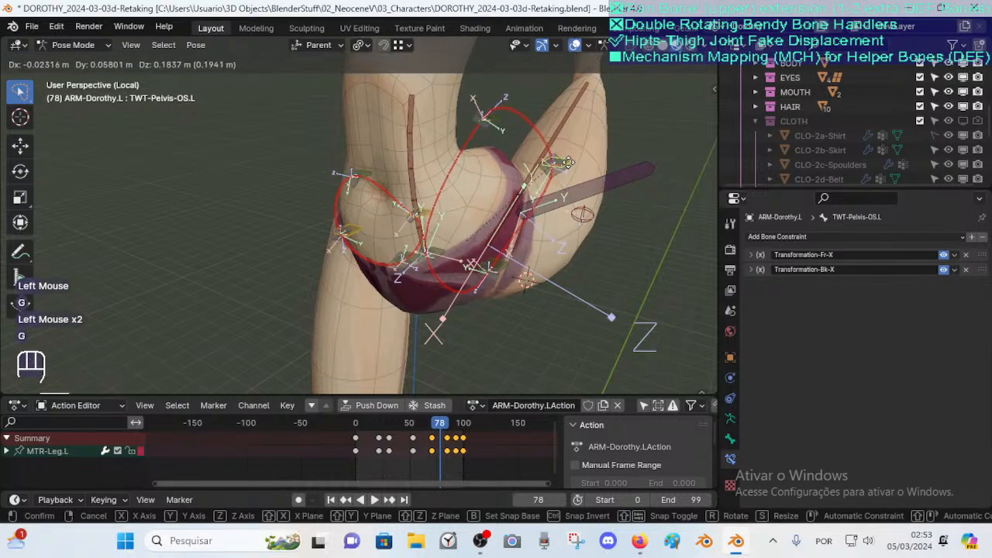
{"action": "left_click", "coordinate": [582, 175]}
Move MTR-Leg.L and rotate it around Z to swing the leg outward
{"action": "scroll", "coordinate": [524, 115], "scroll_direction": "down", "scroll_amount": 3}
{"action": "middle_click_drag", "start_coordinate": [485, 84], "coordinate": [421, 108], "text": "shift"}
{"action": "left_click", "coordinate": [421, 107]}
{"action": "key", "text": "g"}
{"action": "left_click", "coordinate": [595, 195]}
{"action": "middle_click_drag", "start_coordinate": [595, 194], "coordinate": [574, 180]}
{"action": "key", "text": "r"}
{"action": "key", "text": "z"}
{"action": "left_click", "coordinate": [570, 194]}
{"action": "key", "text": "g"}
{"action": "left_click", "coordinate": [558, 217]}
{"action": "middle_click_drag", "start_coordinate": [489, 229], "coordinate": [529, 239]}
Keep moving MTR-Leg.L to extend the leg out to the side
{"action": "key", "text": "g"}
{"action": "left_click", "coordinate": [496, 233]}
{"action": "middle_click_drag", "start_coordinate": [315, 247], "coordinate": [465, 244]}
{"action": "scroll", "coordinate": [442, 225], "scroll_direction": "up", "scroll_amount": 2}
{"action": "middle_click_drag", "start_coordinate": [466, 244], "coordinate": [413, 264], "text": "shift"}
{"action": "key", "text": "g"}
{"action": "left_click", "coordinate": [542, 233]}
{"action": "middle_click_drag", "start_coordinate": [543, 232], "coordinate": [496, 200]}
{"action": "scroll", "coordinate": [496, 200], "scroll_direction": "up", "scroll_amount": 1}
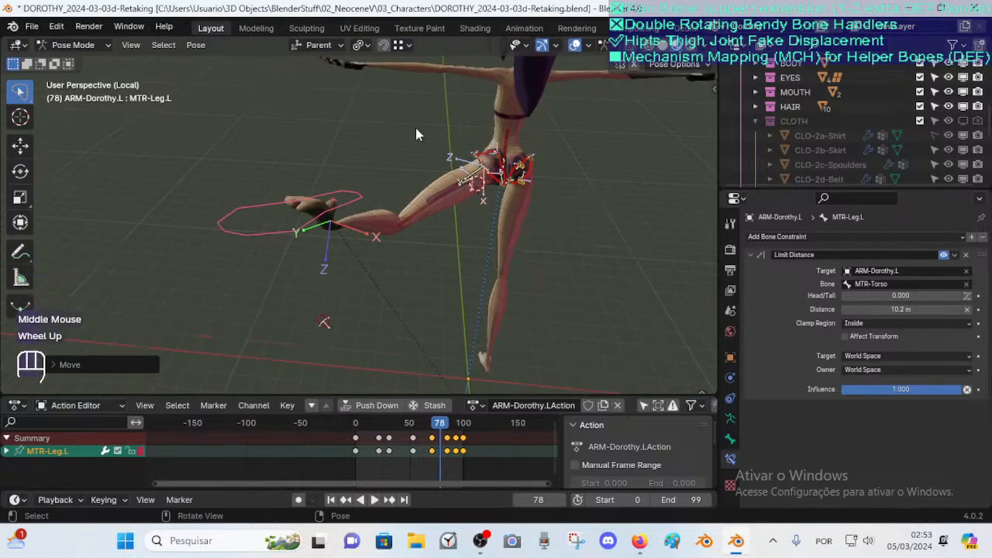
Move MTR-Leg.L down to lower the leg toward the floor
{"action": "middle_click_drag", "start_coordinate": [469, 158], "coordinate": [577, 159]}
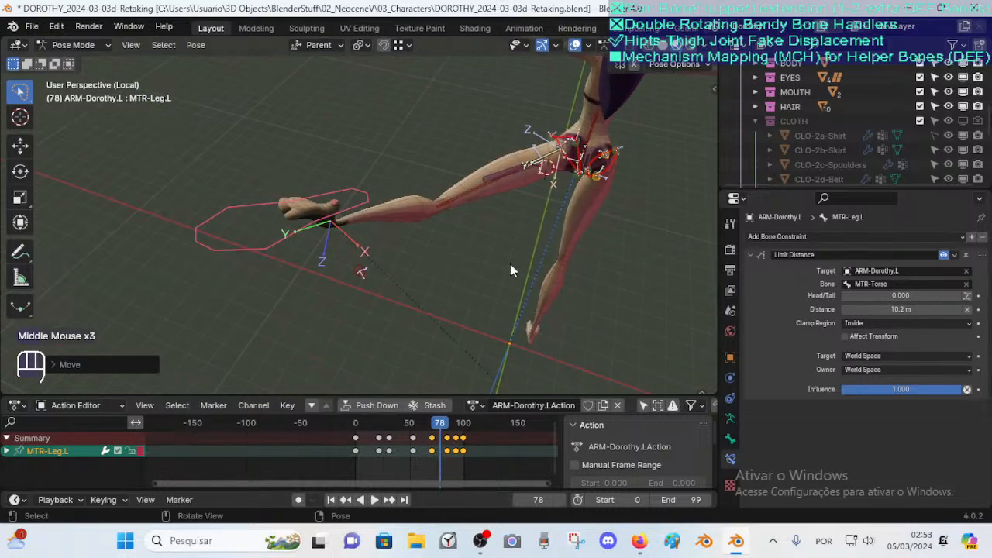
{"action": "middle_click_drag", "start_coordinate": [522, 294], "coordinate": [322, 253]}
{"action": "scroll", "coordinate": [322, 253], "scroll_direction": "down", "scroll_amount": 2}
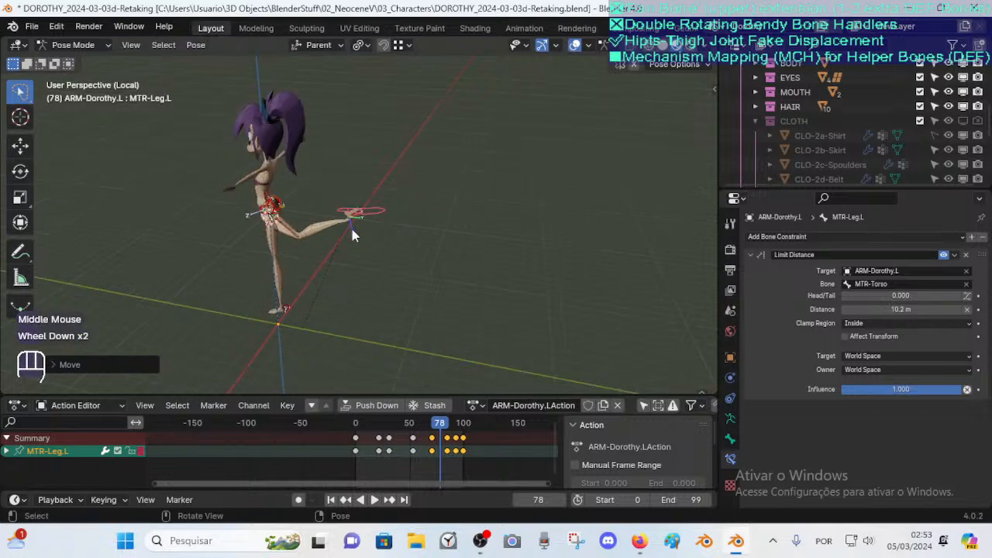
{"action": "middle_click_drag", "start_coordinate": [286, 295], "coordinate": [357, 217]}
{"action": "scroll", "coordinate": [327, 187], "scroll_direction": "up", "scroll_amount": 1}
{"action": "scroll", "coordinate": [375, 210], "scroll_direction": "up", "scroll_amount": 2}
{"action": "key", "text": "g"}
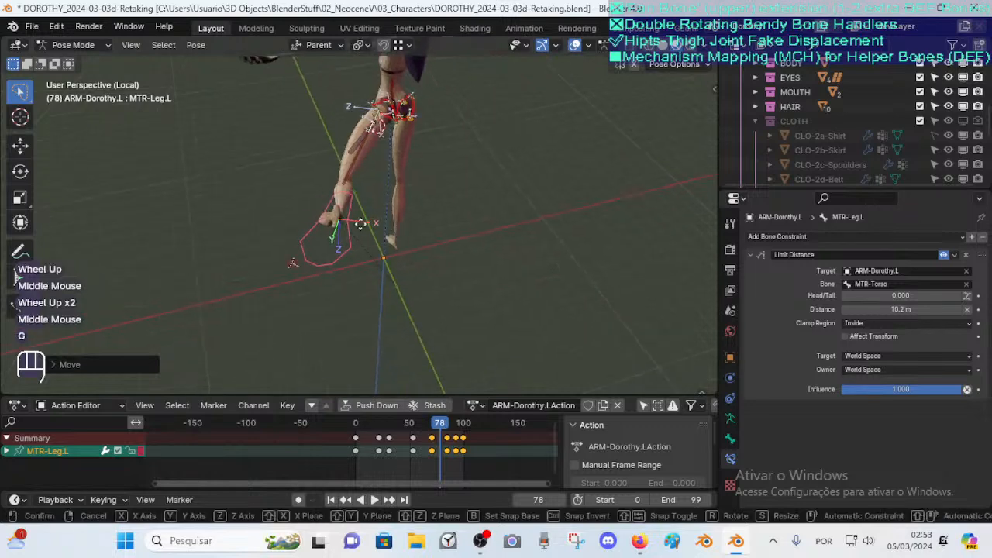
{"action": "left_click", "coordinate": [339, 221]}
Move MTR-Leg.L several times to swing the leg back out to the side
{"action": "middle_click_drag", "start_coordinate": [363, 165], "coordinate": [363, 200], "text": "shift"}
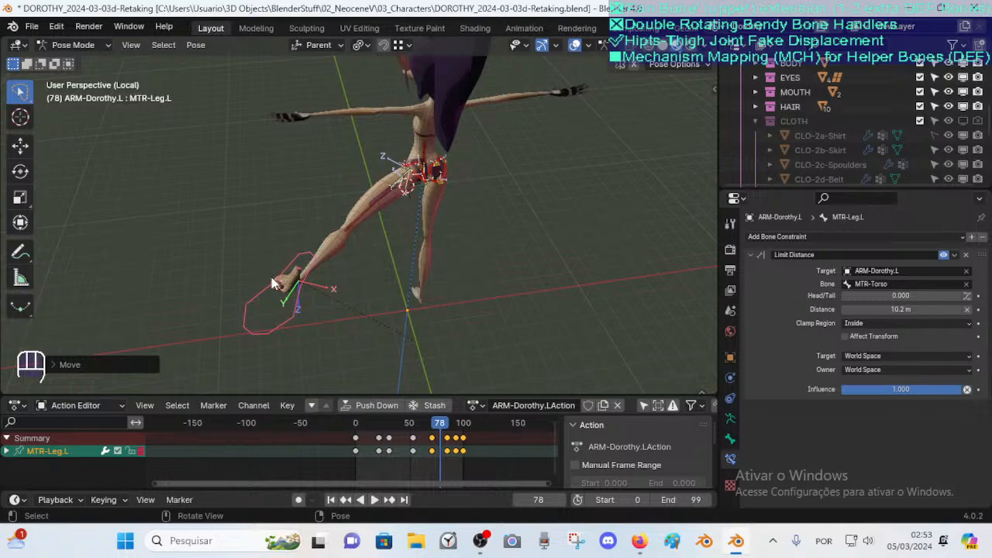
{"action": "key", "text": "g"}
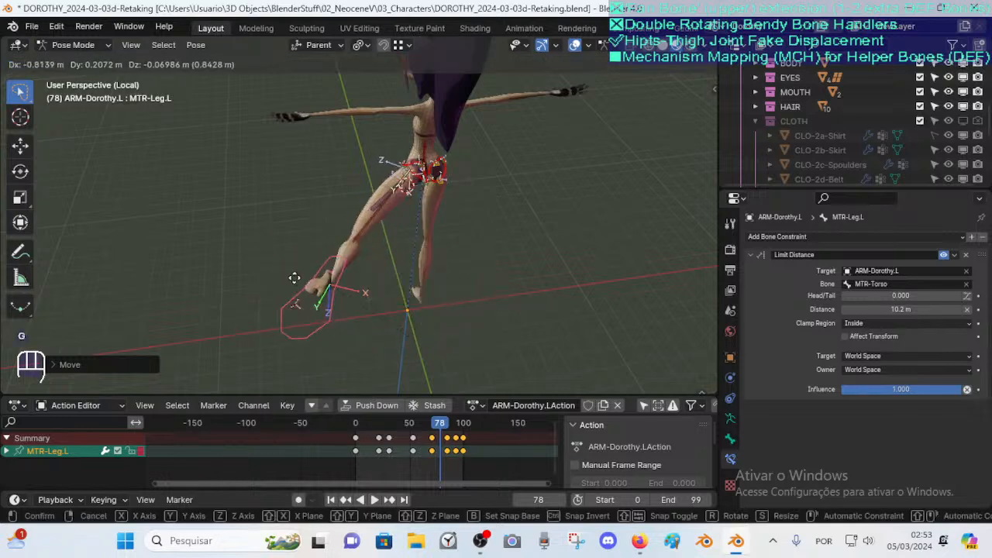
{"action": "left_click", "coordinate": [308, 273]}
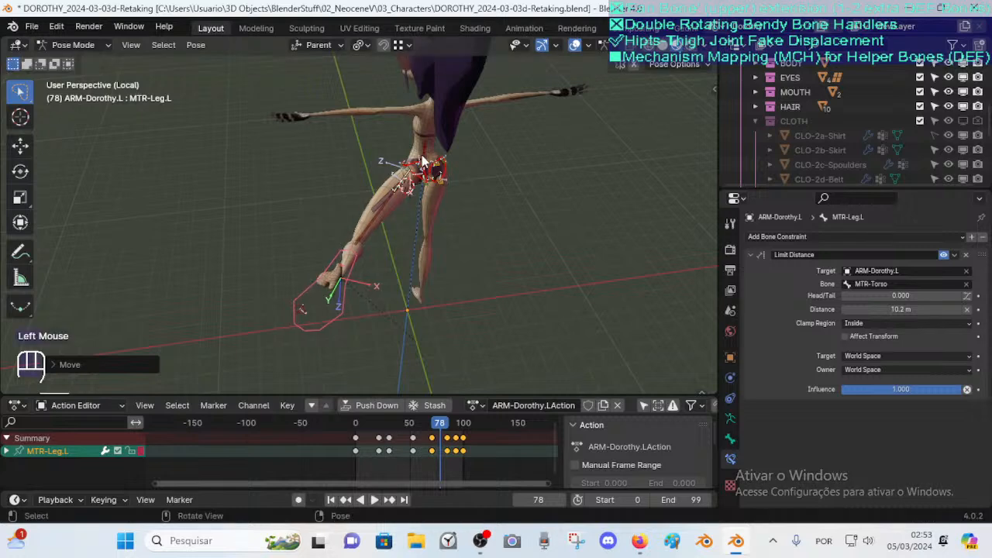
{"action": "key", "text": "g"}
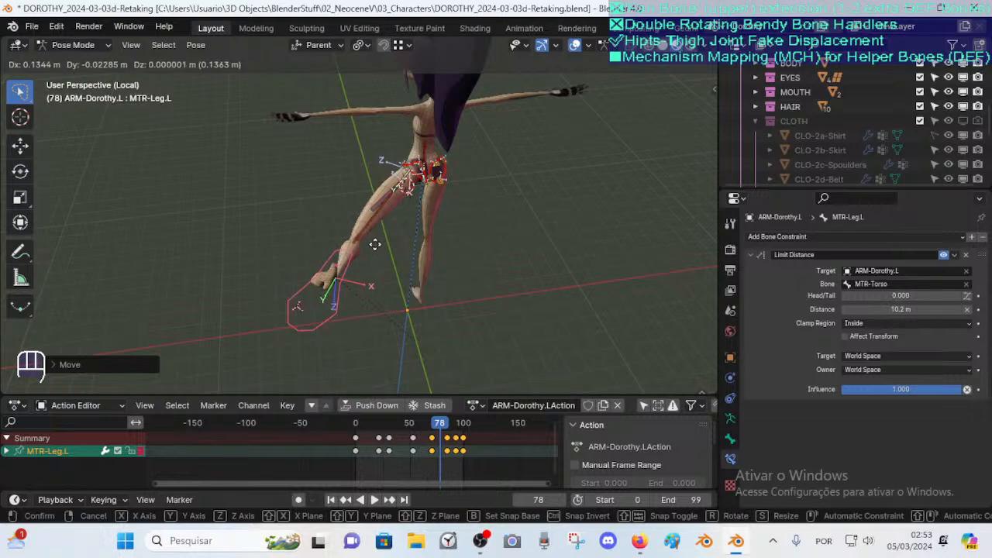
{"action": "left_click", "coordinate": [374, 244]}
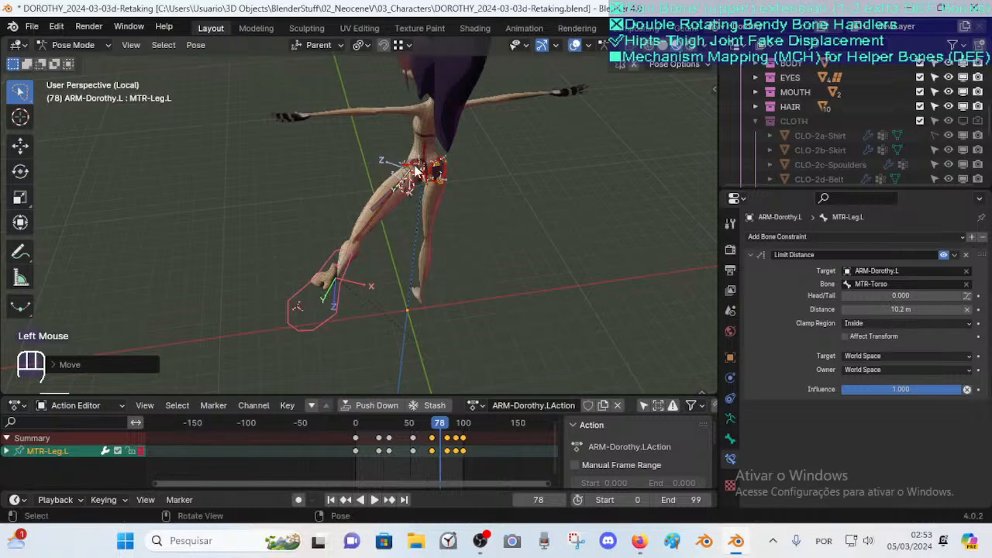
{"action": "left_click", "coordinate": [314, 327]}
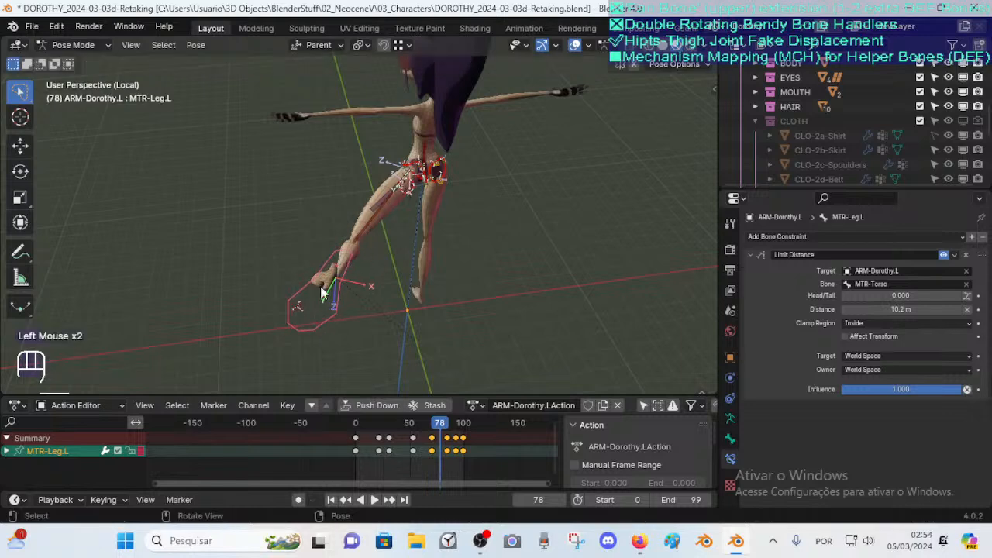
{"action": "key", "text": "g"}
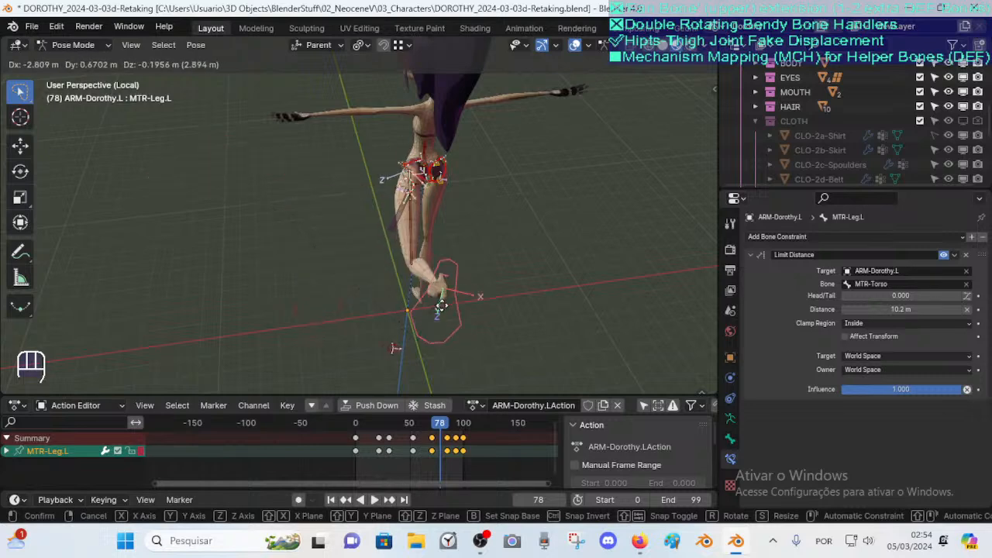
{"action": "left_click", "coordinate": [379, 269]}
Select TWT-Pelvis-BD.L and view the hip from the front to check its constraints
{"action": "scroll", "coordinate": [379, 269], "scroll_direction": "up", "scroll_amount": 2}
{"action": "middle_click_drag", "start_coordinate": [380, 269], "coordinate": [485, 239]}
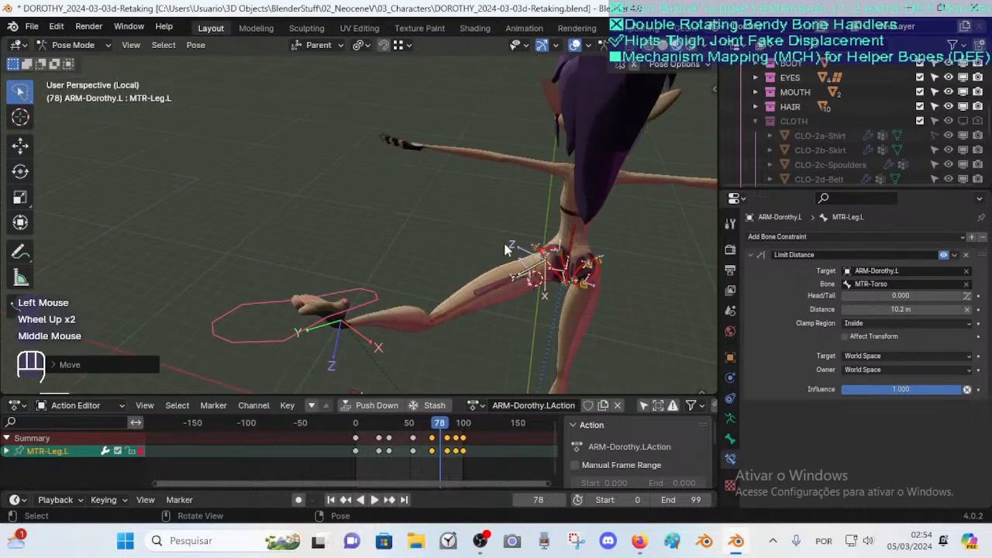
{"action": "left_click", "coordinate": [557, 261]}
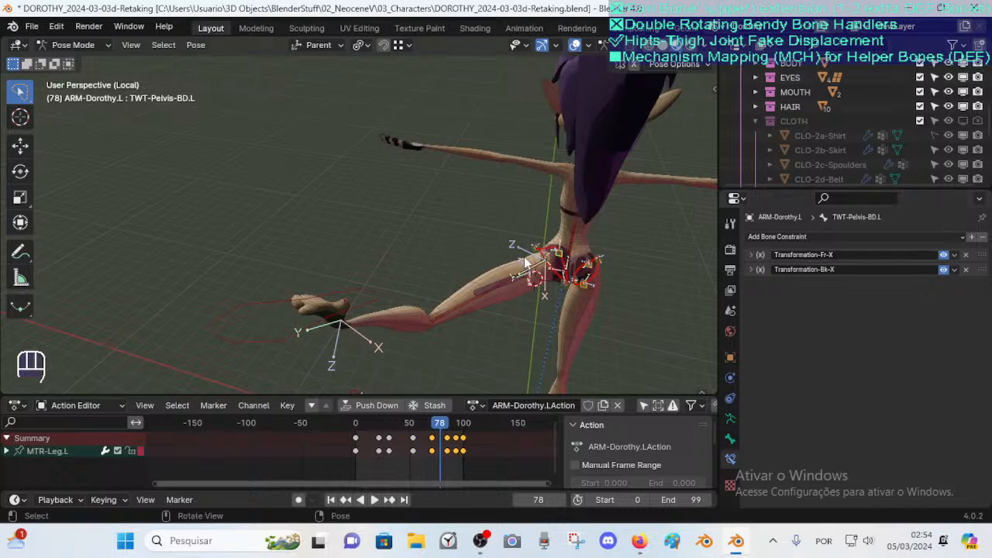
{"action": "middle_click_drag", "start_coordinate": [228, 279], "coordinate": [400, 254]}
{"action": "middle_click_drag", "start_coordinate": [548, 276], "coordinate": [521, 262]}
{"action": "middle_click_drag", "start_coordinate": [521, 262], "coordinate": [428, 244], "text": "shift"}
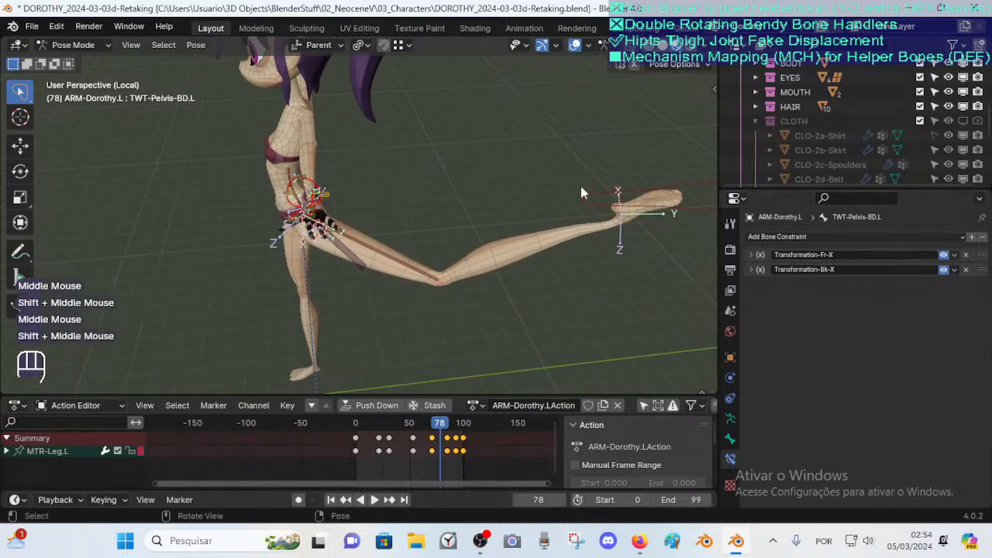
Rotate MTR-Leg.L around X and move it to raise the leg forward
{"action": "left_click", "coordinate": [601, 202]}
{"action": "key", "text": "r"}
{"action": "key", "text": "x"}
{"action": "left_click", "coordinate": [658, 213]}
{"action": "middle_click_drag", "start_coordinate": [421, 200], "coordinate": [527, 226]}
{"action": "key", "text": "g"}
{"action": "left_click", "coordinate": [466, 265]}
{"action": "middle_click_drag", "start_coordinate": [465, 267], "coordinate": [420, 177], "text": "shift"}
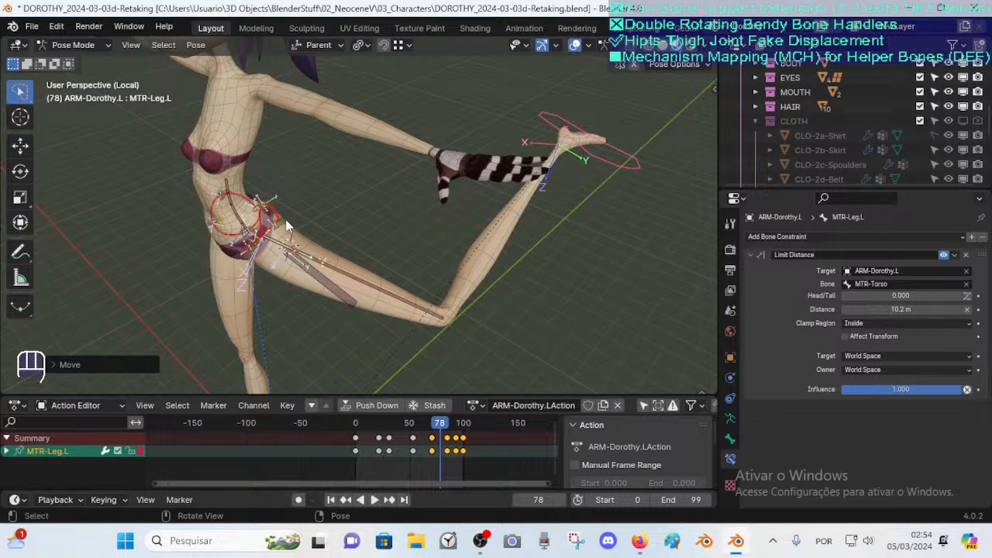
Move MTR-Leg.L higher and reselect TWT-Pelvis-OS.L to check the hip deformation
{"action": "left_click", "coordinate": [16, 405]}
{"action": "key", "text": "g"}
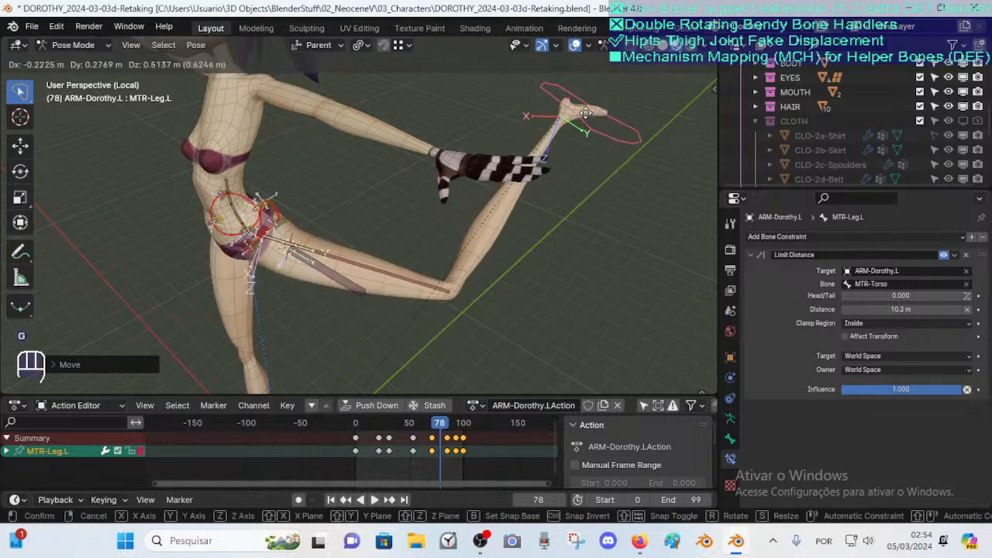
{"action": "left_click", "coordinate": [586, 113]}
{"action": "left_click", "coordinate": [288, 225]}
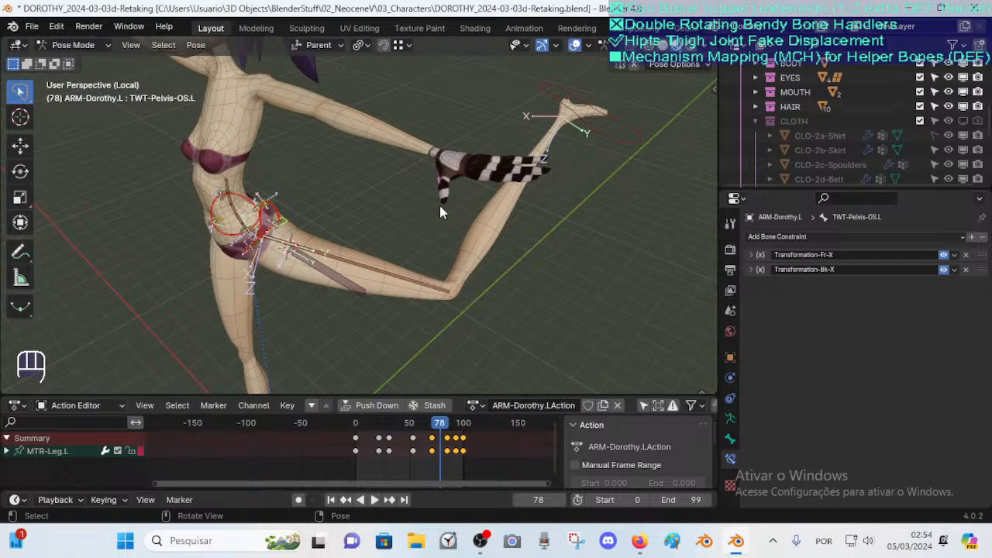
{"action": "left_click", "coordinate": [594, 109]}
{"action": "key", "text": "g"}
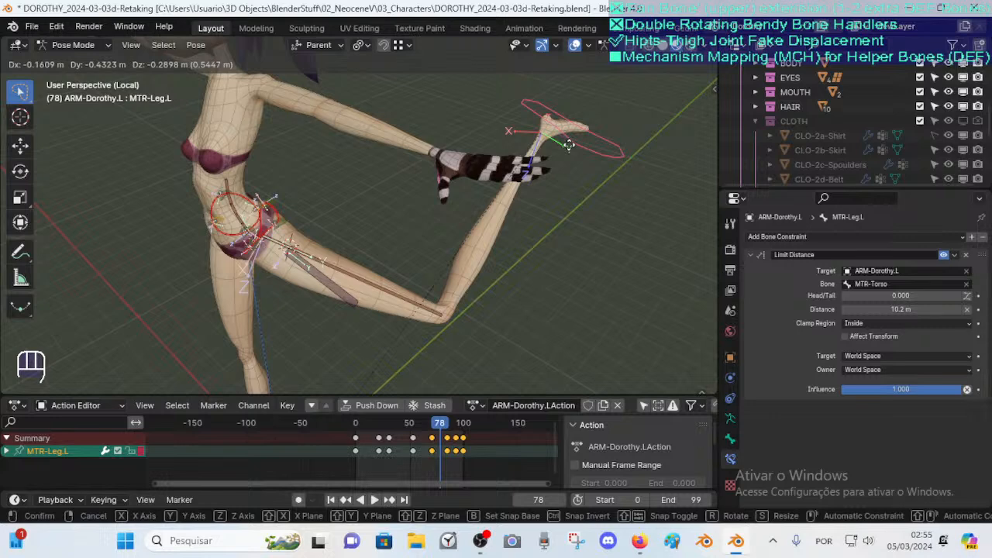
{"action": "left_click", "coordinate": [588, 141]}
{"action": "left_click", "coordinate": [290, 220]}
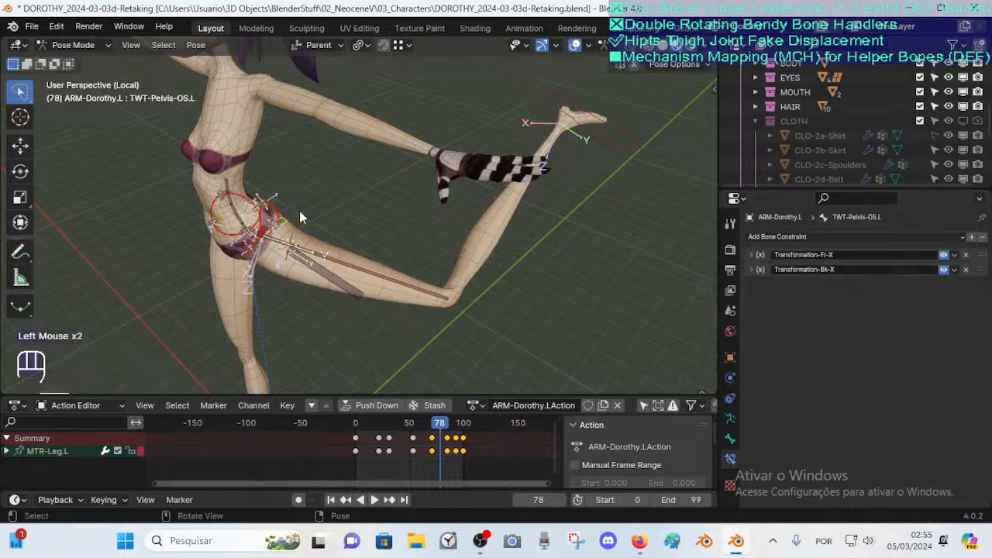
Select MTR-Leg.L, move it and rotate it around Z to swing the raised leg
{"action": "middle_click_drag", "start_coordinate": [299, 211], "coordinate": [278, 190]}
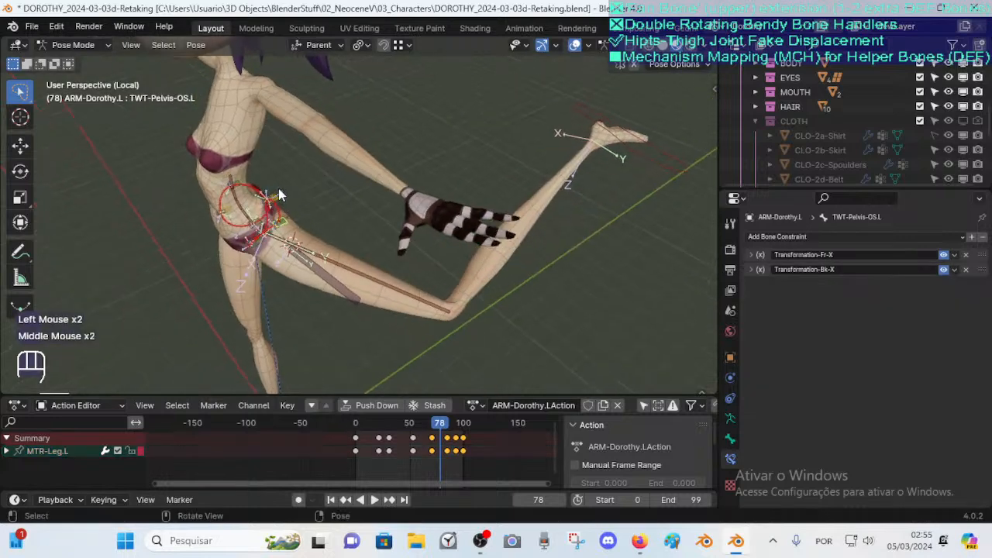
{"action": "middle_click_drag", "start_coordinate": [286, 234], "coordinate": [332, 183]}
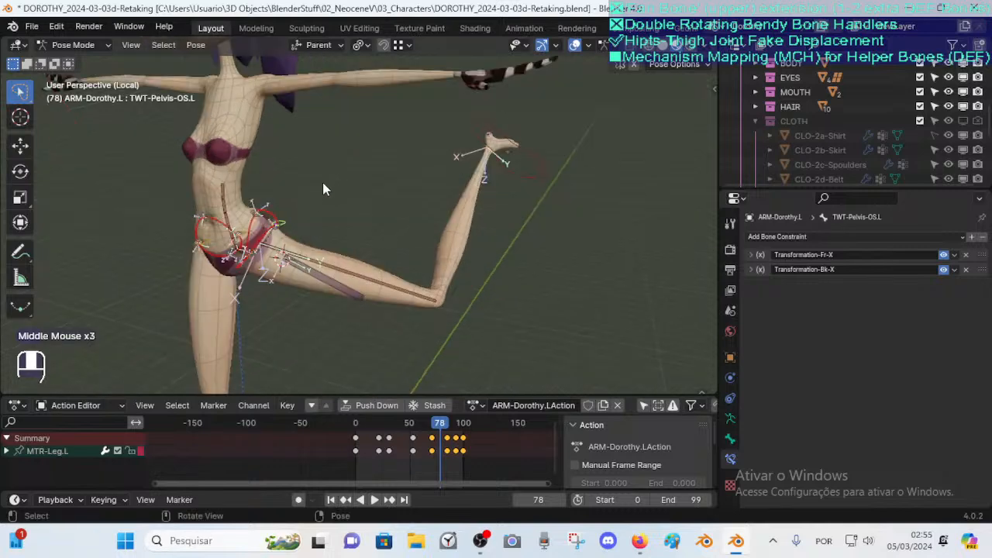
{"action": "middle_click_drag", "start_coordinate": [489, 179], "coordinate": [488, 218]}
{"action": "left_click", "coordinate": [666, 190]}
{"action": "key", "text": "g"}
{"action": "left_click", "coordinate": [514, 249]}
{"action": "middle_click_drag", "start_coordinate": [514, 249], "coordinate": [411, 226]}
{"action": "scroll", "coordinate": [412, 227], "scroll_direction": "down", "scroll_amount": 2}
{"action": "key", "text": "r"}
{"action": "key", "text": "z"}
{"action": "left_click", "coordinate": [341, 264]}
{"action": "middle_click_drag", "start_coordinate": [341, 259], "coordinate": [486, 238]}
Move MTR-Leg.L several more times to extend the leg outward at an angle
{"action": "key", "text": "g"}
{"action": "left_click", "coordinate": [334, 237]}
{"action": "key", "text": "g"}
{"action": "left_click", "coordinate": [484, 245]}
{"action": "key", "text": "g"}
{"action": "left_click", "coordinate": [560, 177]}
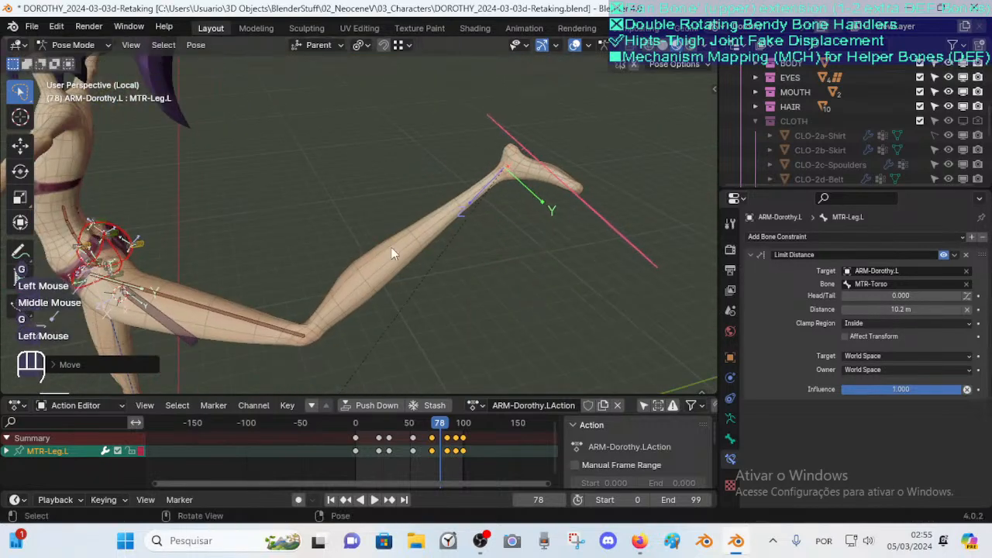
{"action": "left_click", "coordinate": [16, 408]}
{"action": "scroll", "coordinate": [350, 236], "scroll_direction": "down", "scroll_amount": 1}
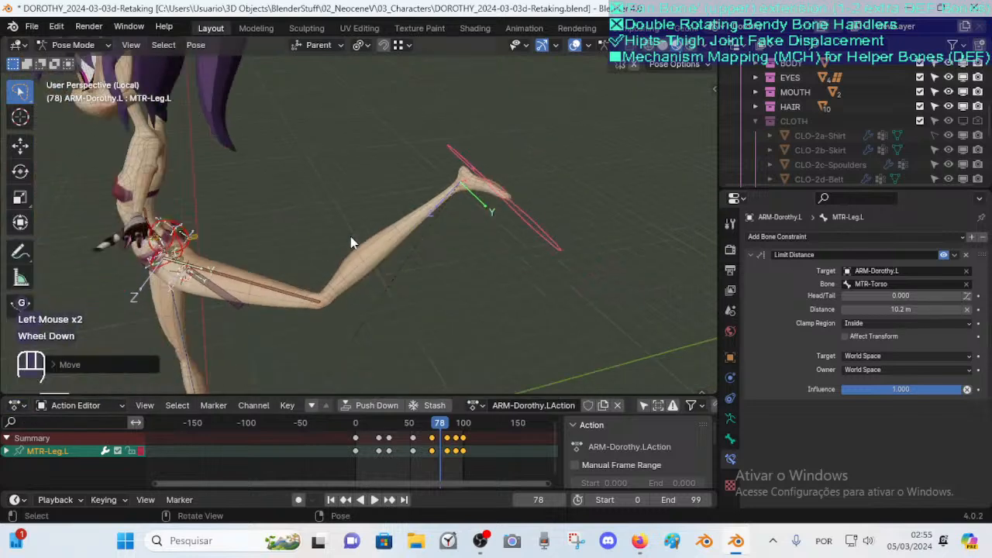
Reposition MTR-Leg.L several times, bringing the raised foot in closer in front of the body
{"action": "key", "text": "g"}
{"action": "left_click", "coordinate": [443, 201]}
{"action": "key", "text": "g"}
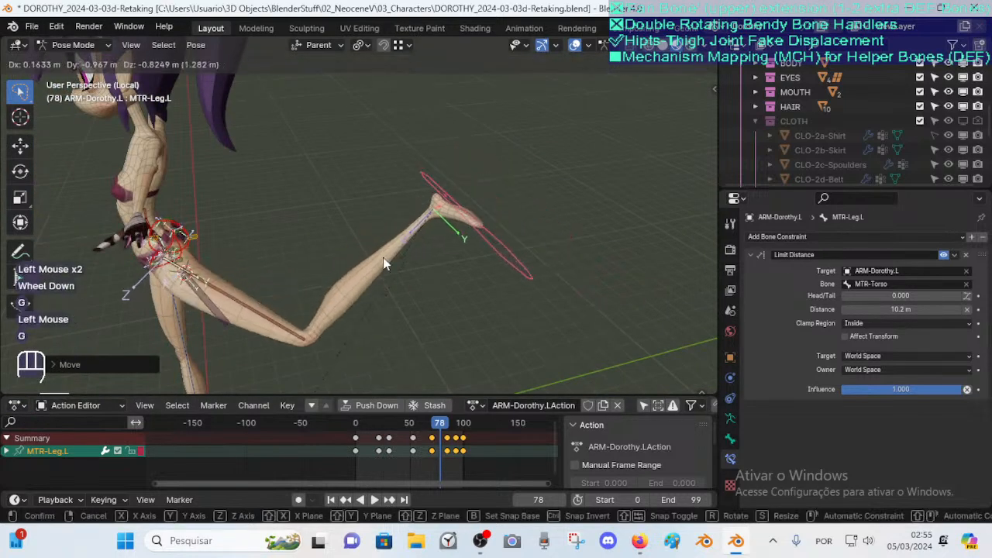
{"action": "left_click", "coordinate": [383, 258]}
{"action": "middle_click_drag", "start_coordinate": [288, 288], "coordinate": [374, 247]}
{"action": "key", "text": "g"}
{"action": "left_click", "coordinate": [445, 227]}
{"action": "middle_click_drag", "start_coordinate": [494, 216], "coordinate": [520, 194]}
{"action": "scroll", "coordinate": [451, 242], "scroll_direction": "up", "scroll_amount": 1}
{"action": "key", "text": "g"}
{"action": "left_click", "coordinate": [473, 233]}
{"action": "key", "text": "g"}
{"action": "left_click", "coordinate": [548, 237]}
{"action": "middle_click_drag", "start_coordinate": [548, 237], "coordinate": [400, 121]}
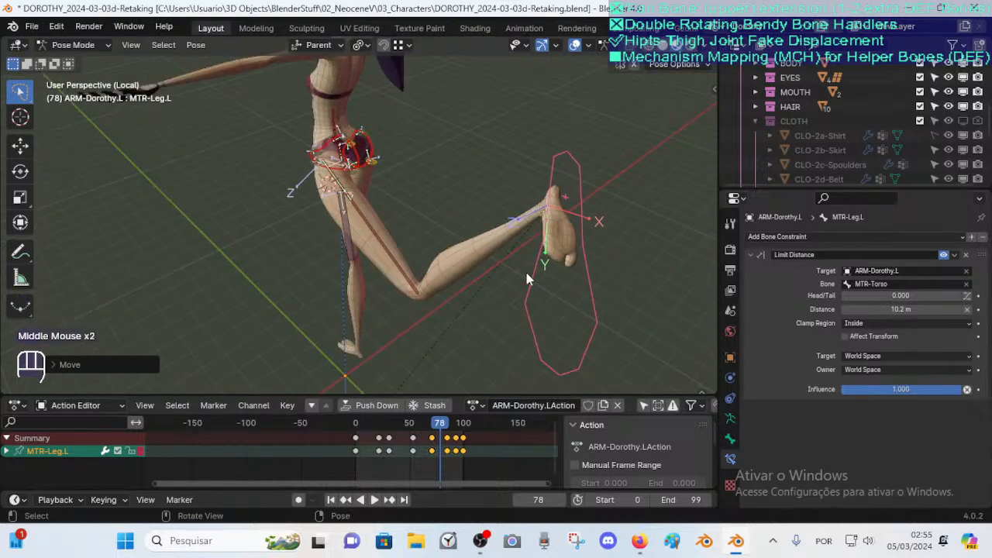
Move MTR-Leg.L across under the body and back outward to test the hip deformation
{"action": "key", "text": "g"}
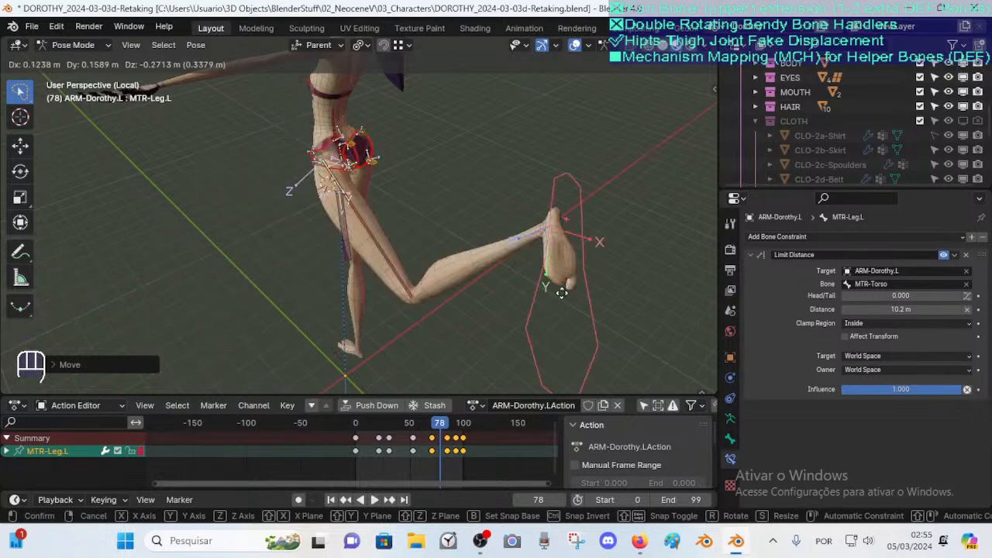
{"action": "left_click", "coordinate": [522, 278]}
{"action": "key", "text": "g"}
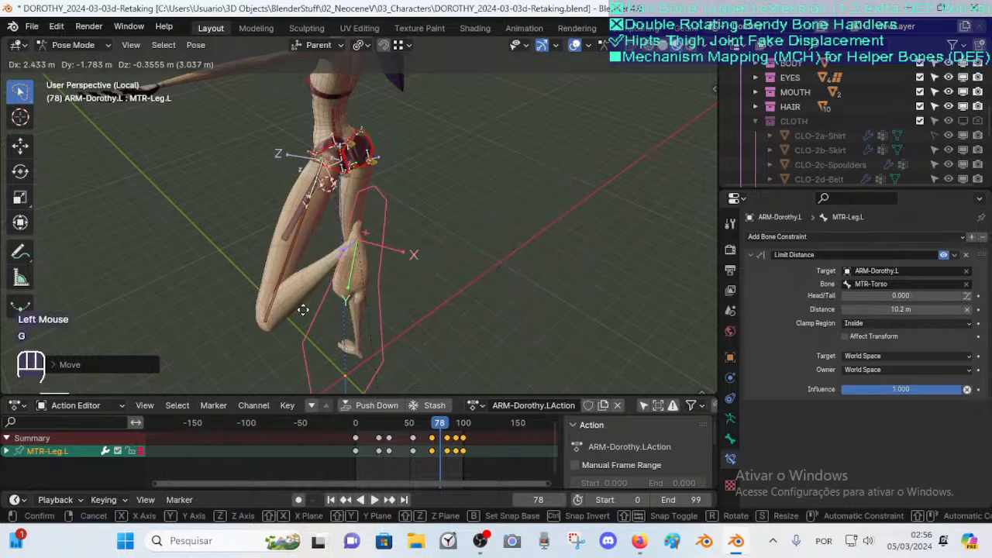
{"action": "left_click", "coordinate": [303, 310]}
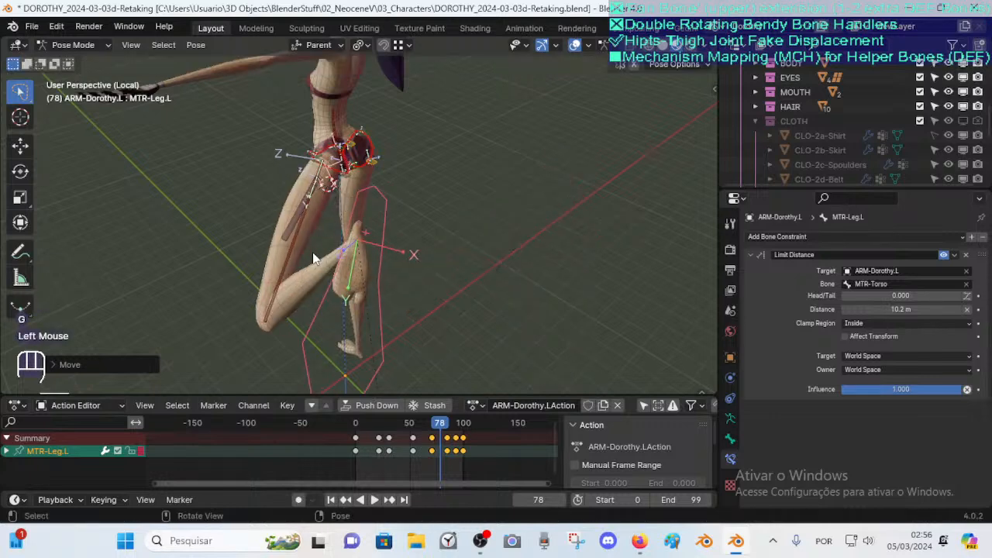
{"action": "middle_click_drag", "start_coordinate": [333, 272], "coordinate": [312, 261]}
{"action": "key", "text": "g"}
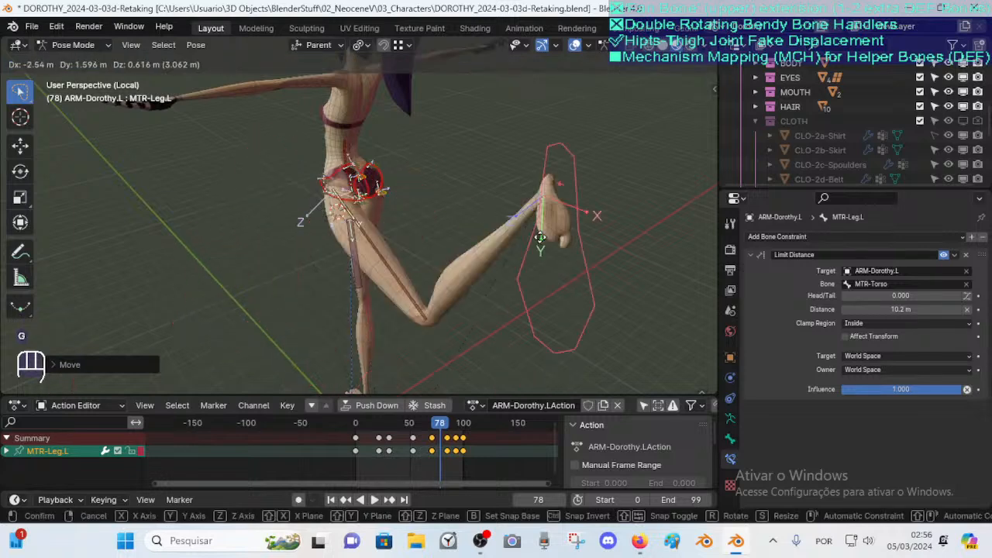
{"action": "left_click", "coordinate": [359, 239]}
{"action": "middle_click_drag", "start_coordinate": [359, 240], "coordinate": [444, 241]}
{"action": "scroll", "coordinate": [443, 240], "scroll_direction": "down", "scroll_amount": 3}
Select all bones and clear their pose transforms to return the rig to rest pose
{"action": "key", "text": "a"}
{"action": "key", "text": "alt+q"}
{"action": "key", "text": "alt+q"}
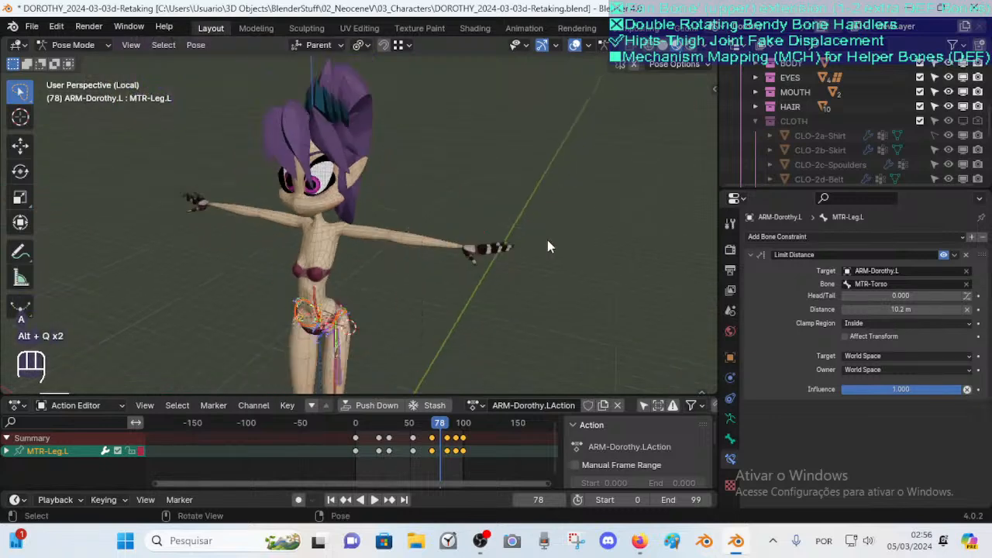
{"action": "mouse_move", "coordinate": [639, 540]}
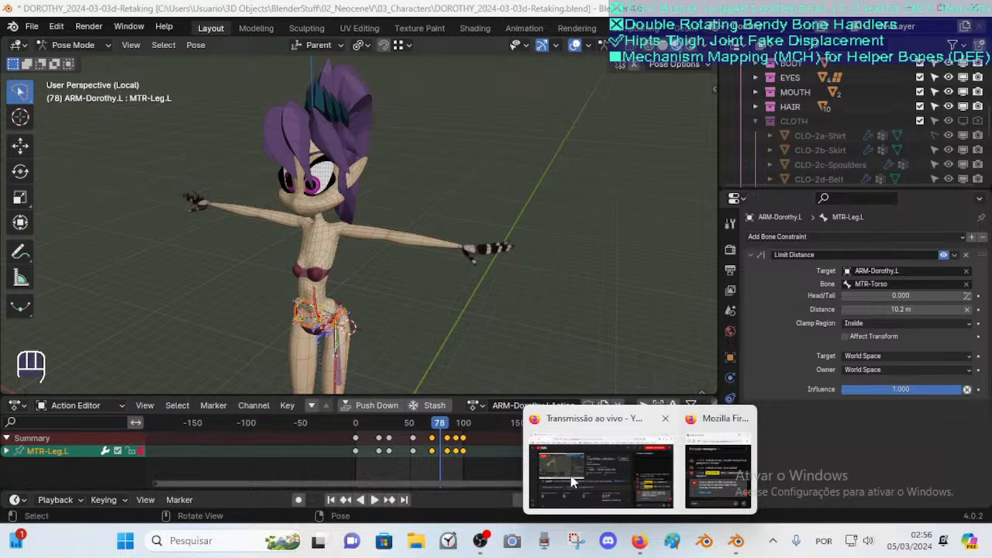
{"action": "left_click", "coordinate": [625, 462]}
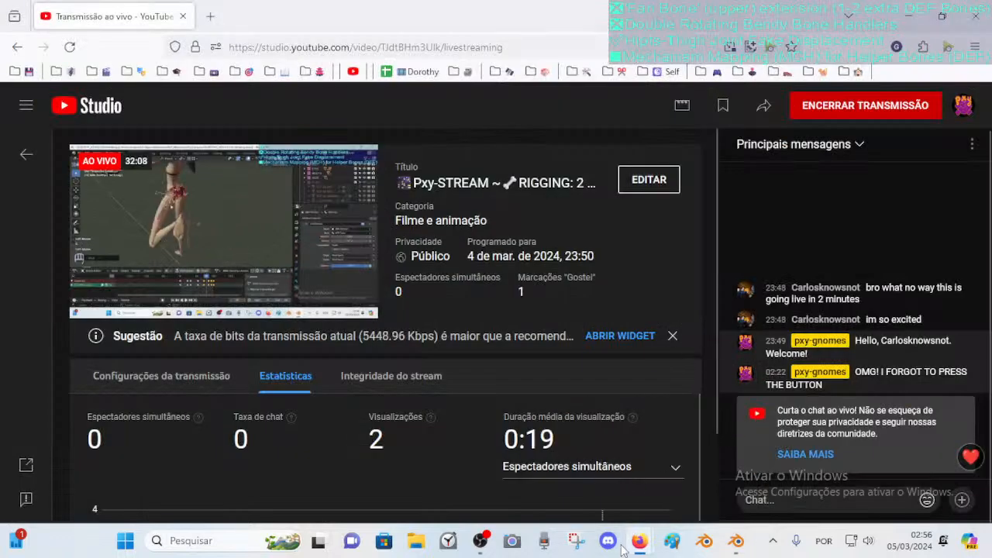
{"action": "left_click", "coordinate": [738, 541]}
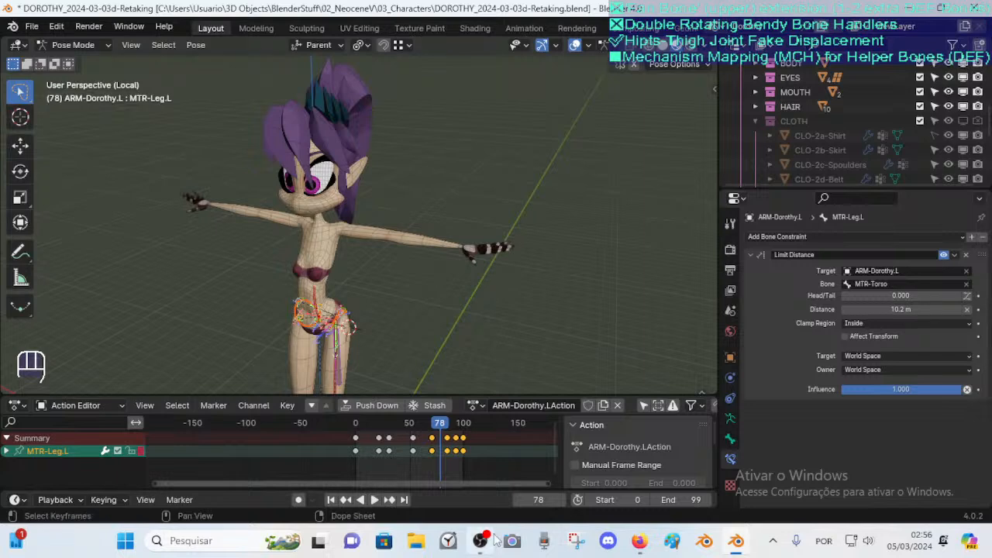
{"action": "mouse_move", "coordinate": [494, 537]}
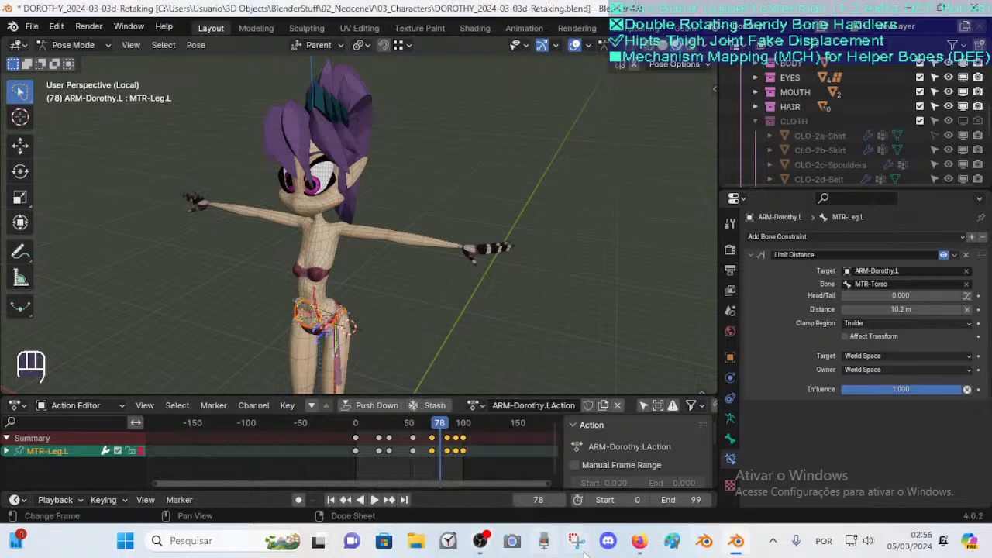
{"action": "mouse_move", "coordinate": [639, 541]}
{"action": "mouse_move", "coordinate": [592, 465]}
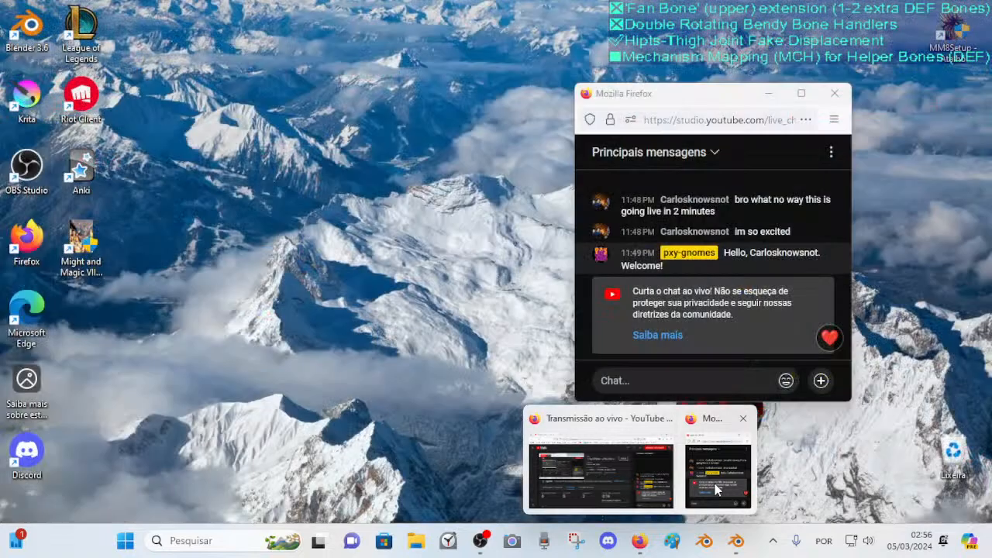
{"action": "left_click", "coordinate": [717, 474]}
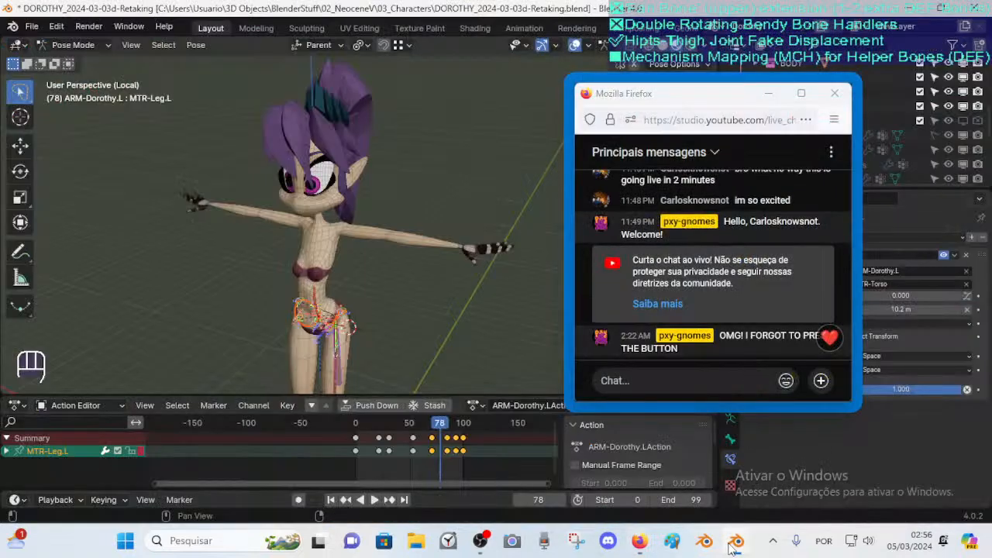
{"action": "mouse_move", "coordinate": [650, 547]}
{"action": "left_click", "coordinate": [613, 488]}
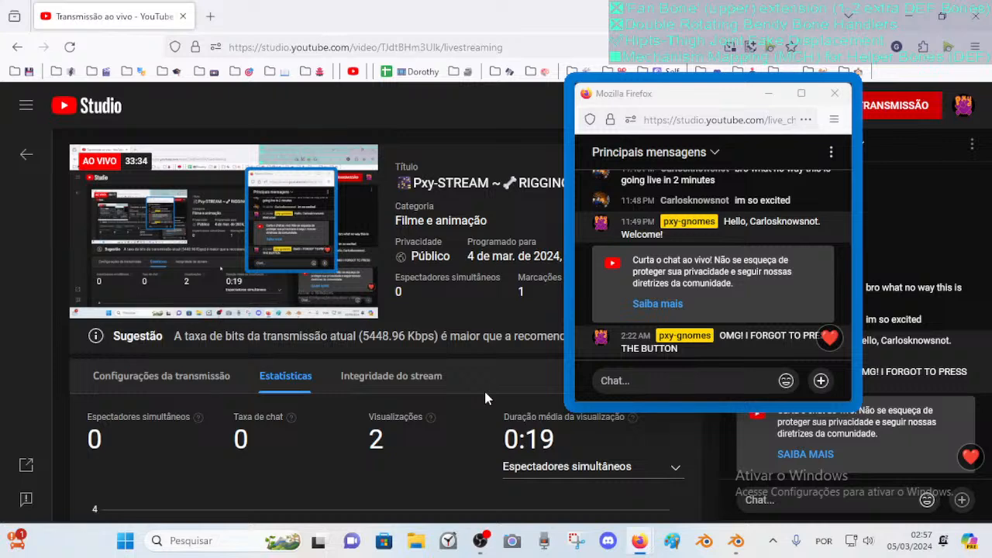
{"action": "left_click", "coordinate": [736, 540]}
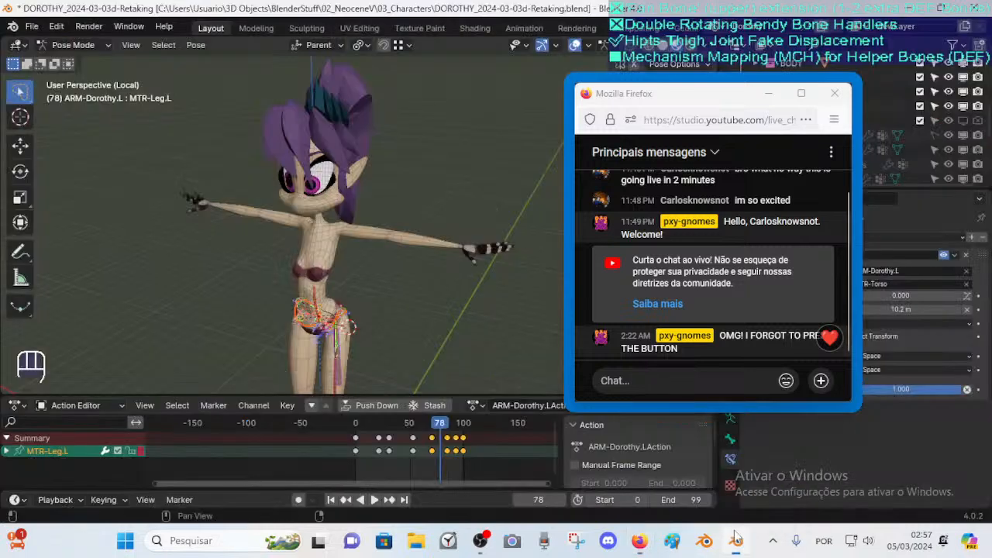
Examine the hip and thigh helper bones in Edit Mode from several angles around the pelvis
{"action": "middle_click_drag", "start_coordinate": [298, 319], "coordinate": [374, 286]}
{"action": "scroll", "coordinate": [303, 271], "scroll_direction": "up", "scroll_amount": 3}
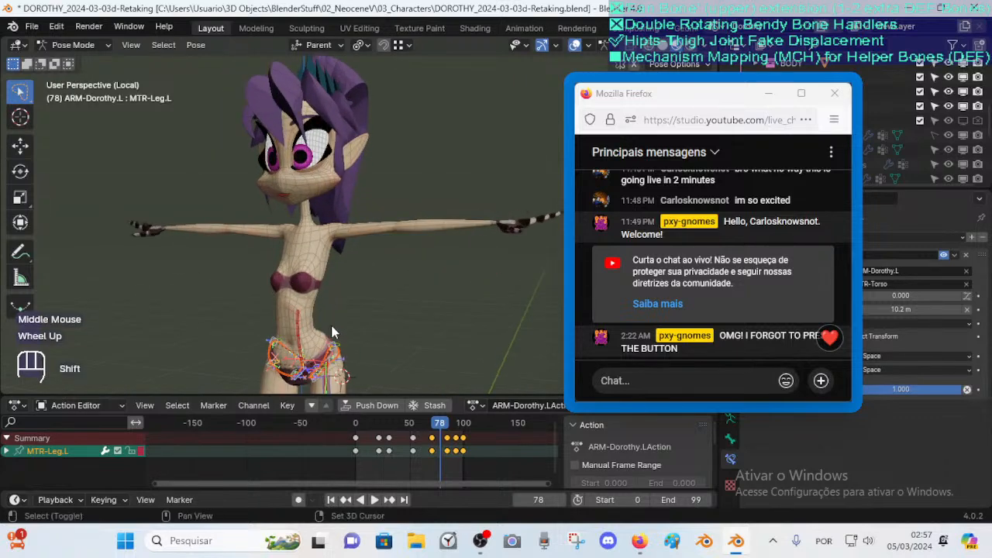
{"action": "middle_click_drag", "start_coordinate": [330, 313], "coordinate": [325, 291], "text": "shift"}
{"action": "scroll", "coordinate": [326, 291], "scroll_direction": "down", "scroll_amount": 2}
{"action": "key", "text": "Tab"}
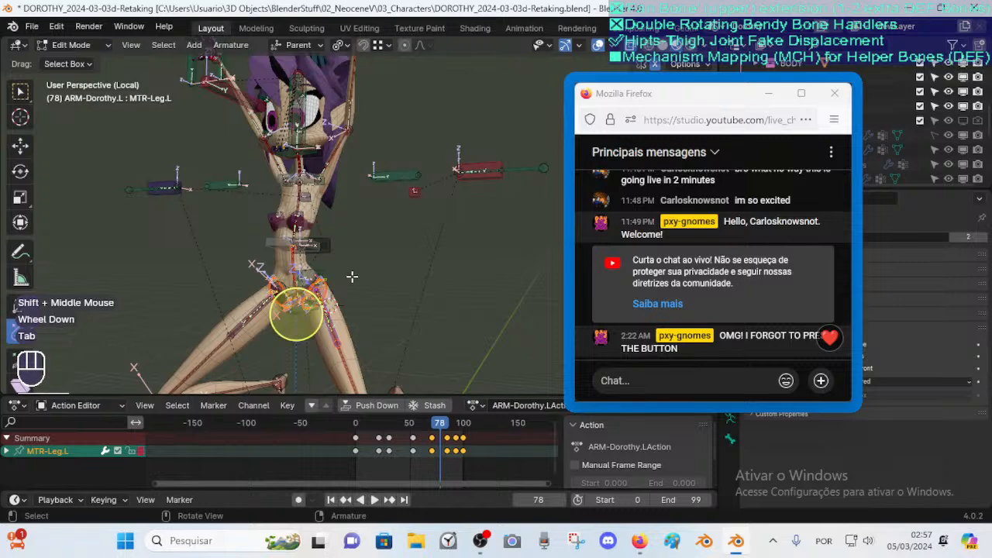
{"action": "middle_click_drag", "start_coordinate": [382, 184], "coordinate": [399, 198]}
{"action": "scroll", "coordinate": [372, 263], "scroll_direction": "up", "scroll_amount": 2}
{"action": "scroll", "coordinate": [348, 274], "scroll_direction": "down", "scroll_amount": 2}
{"action": "scroll", "coordinate": [338, 267], "scroll_direction": "up", "scroll_amount": 2}
{"action": "scroll", "coordinate": [400, 198], "scroll_direction": "up", "scroll_amount": 2}
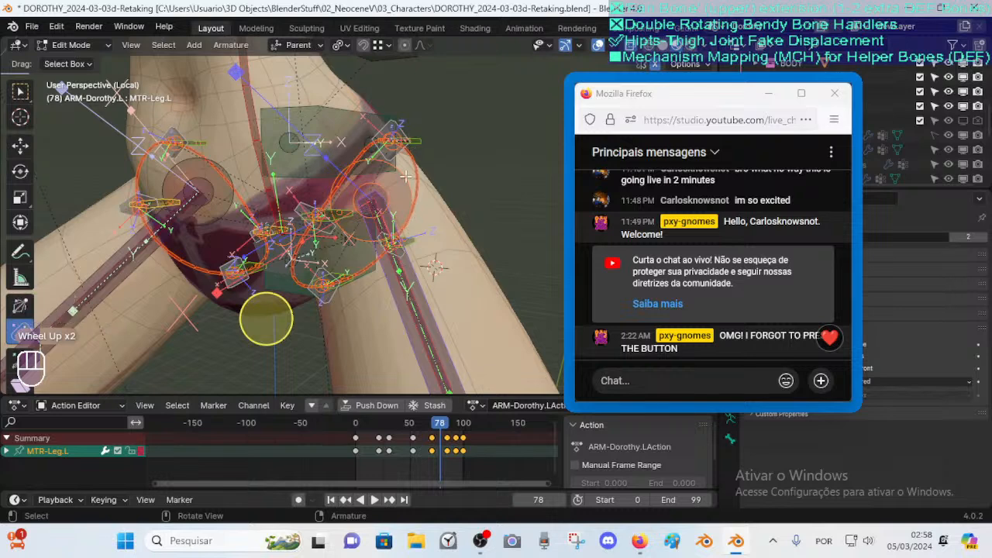
{"action": "scroll", "coordinate": [303, 231], "scroll_direction": "down", "scroll_amount": 1}
{"action": "scroll", "coordinate": [344, 151], "scroll_direction": "down", "scroll_amount": 2}
{"action": "middle_click_drag", "start_coordinate": [343, 151], "coordinate": [309, 308], "text": "shift"}
{"action": "scroll", "coordinate": [376, 196], "scroll_direction": "down", "scroll_amount": 1}
{"action": "key", "text": "Tab"}
{"action": "scroll", "coordinate": [386, 179], "scroll_direction": "down", "scroll_amount": 1}
{"action": "key", "text": "Tab"}
{"action": "scroll", "coordinate": [338, 252], "scroll_direction": "down", "scroll_amount": 1}
{"action": "scroll", "coordinate": [326, 263], "scroll_direction": "up", "scroll_amount": 2}
{"action": "scroll", "coordinate": [310, 261], "scroll_direction": "down", "scroll_amount": 1}
{"action": "scroll", "coordinate": [312, 263], "scroll_direction": "down", "scroll_amount": 2}
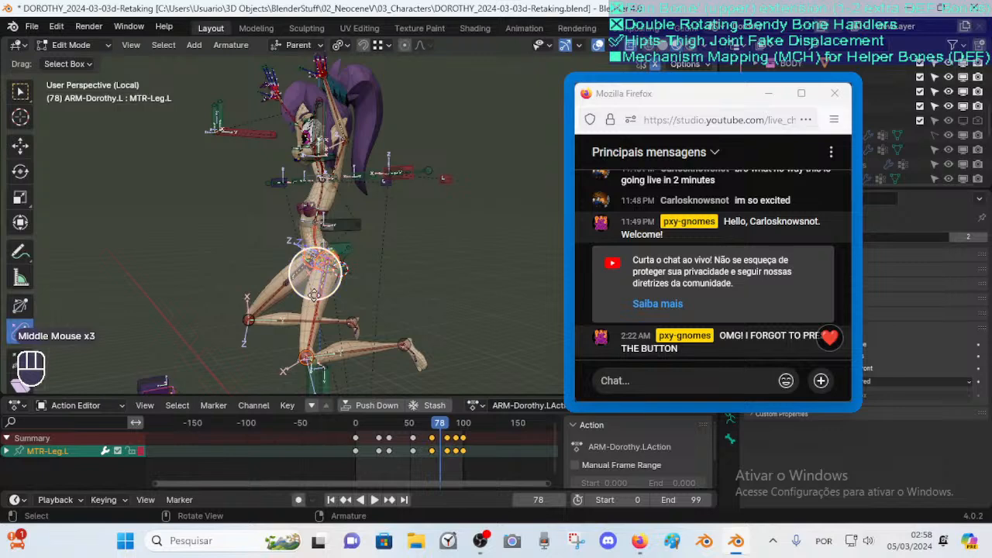
{"action": "mouse_move", "coordinate": [334, 265]}
{"action": "middle_mouse_down"}
{"action": "mouse_move", "coordinate": [338, 287]}
{"action": "mouse_move", "coordinate": [337, 254]}
{"action": "middle_mouse_up"}
{"action": "scroll", "coordinate": [339, 286], "scroll_direction": "up", "scroll_amount": 2}
{"action": "middle_click_drag", "start_coordinate": [276, 247], "coordinate": [363, 282]}
{"action": "middle_click_drag", "start_coordinate": [423, 283], "coordinate": [318, 304]}
Toggle between Pose Mode and Edit Mode to compare the raised-leg hip deformation with the rest shape
{"action": "key", "text": "Tab"}
{"action": "middle_click_drag", "start_coordinate": [341, 227], "coordinate": [351, 297]}
{"action": "scroll", "coordinate": [248, 215], "scroll_direction": "up", "scroll_amount": 2}
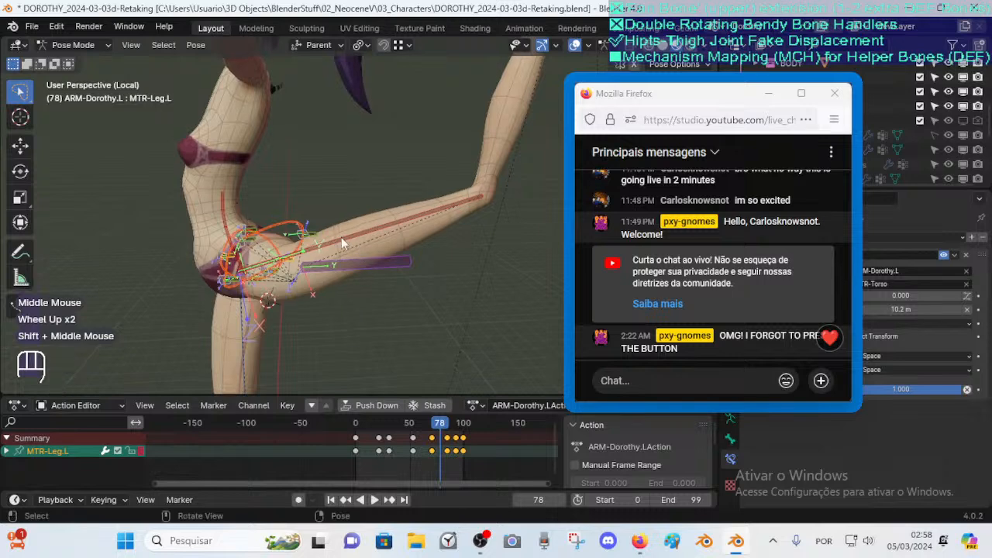
{"action": "scroll", "coordinate": [323, 230], "scroll_direction": "down", "scroll_amount": 2}
{"action": "scroll", "coordinate": [338, 244], "scroll_direction": "up", "scroll_amount": 1}
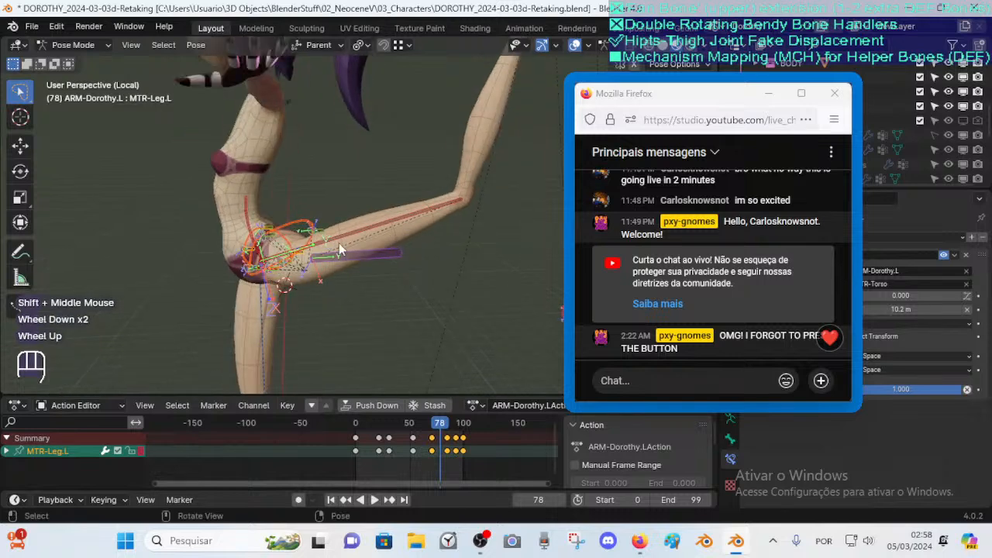
{"action": "scroll", "coordinate": [339, 247], "scroll_direction": "down", "scroll_amount": 2}
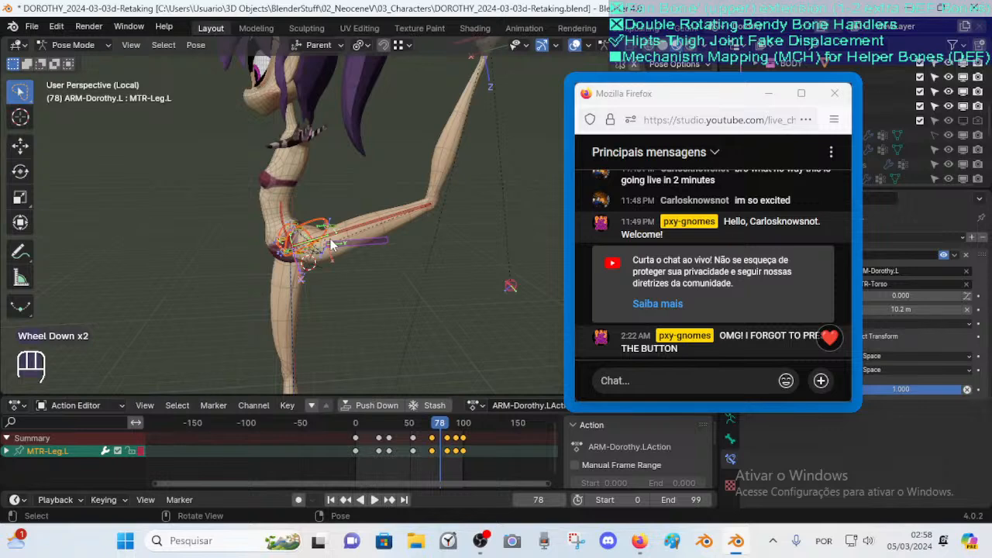
{"action": "middle_click_drag", "start_coordinate": [256, 275], "coordinate": [341, 302]}
{"action": "key", "text": "Tab"}
{"action": "middle_click_drag", "start_coordinate": [403, 279], "coordinate": [326, 277]}
{"action": "key", "text": "Tab"}
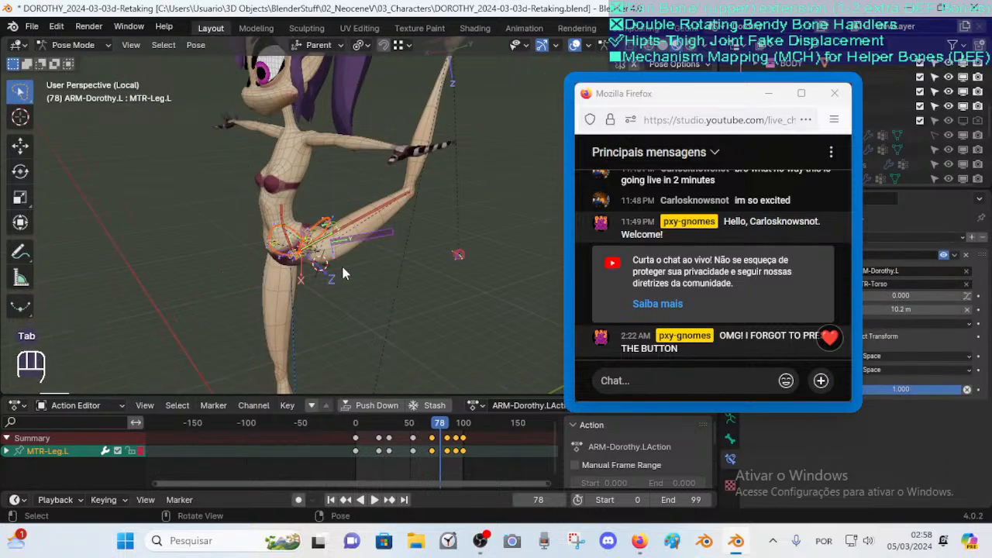
{"action": "middle_click_drag", "start_coordinate": [352, 244], "coordinate": [360, 242], "text": "shift"}
{"action": "key", "text": "Tab"}
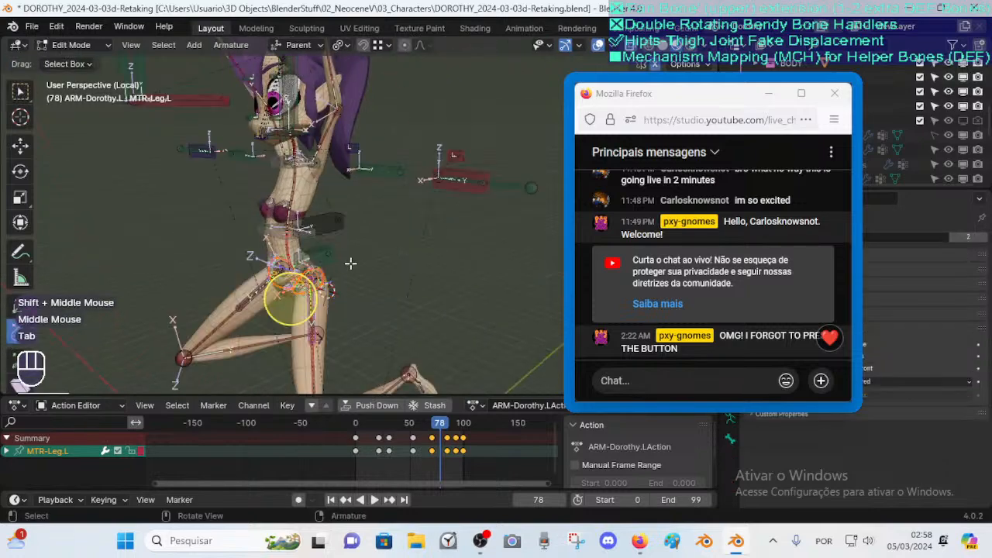
{"action": "mouse_move", "coordinate": [331, 273]}
{"action": "middle_mouse_down"}
{"action": "mouse_move", "coordinate": [369, 275]}
{"action": "mouse_move", "coordinate": [324, 269]}
{"action": "middle_mouse_up"}
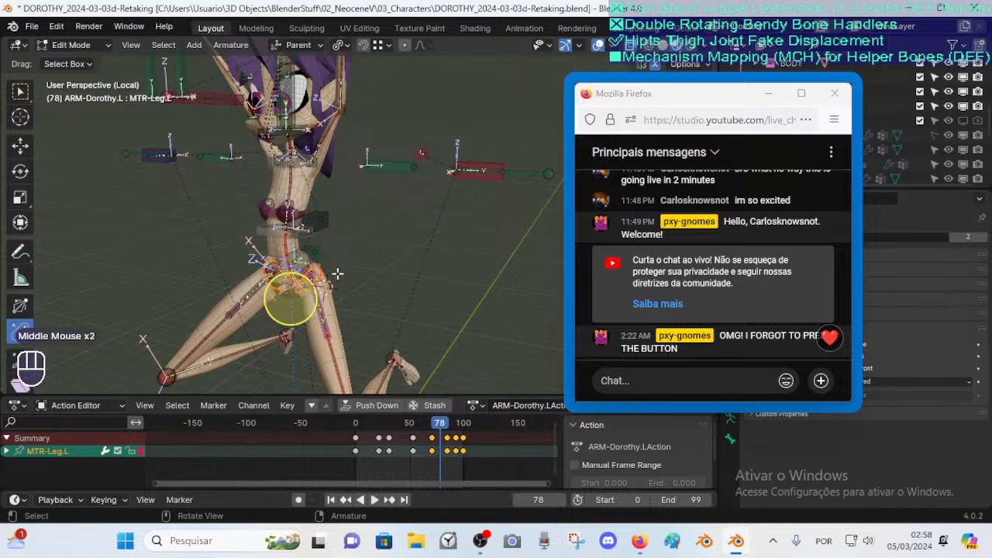
{"action": "middle_click_drag", "start_coordinate": [349, 273], "coordinate": [320, 280]}
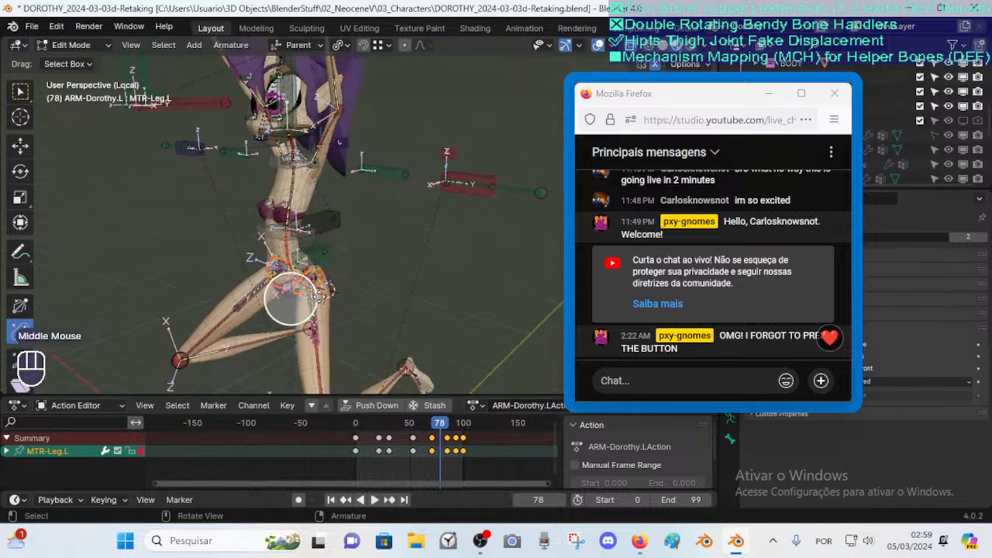
{"action": "scroll", "coordinate": [310, 288], "scroll_direction": "down", "scroll_amount": 2}
{"action": "middle_click_drag", "start_coordinate": [310, 289], "coordinate": [377, 276]}
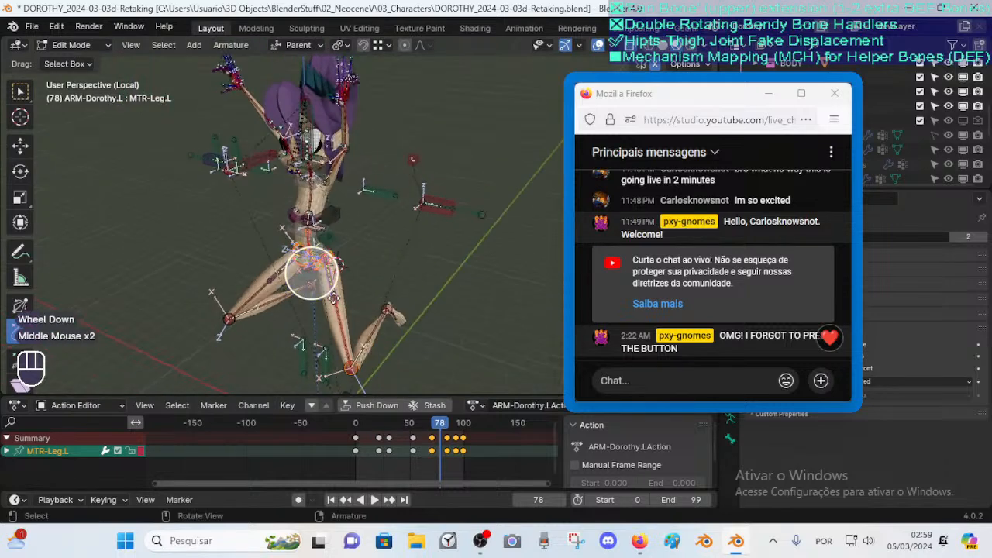
Switch to Object Mode, select Dorothy's body mesh and open its modifier properties
{"action": "left_click_drag", "start_coordinate": [684, 106], "coordinate": [548, 61]}
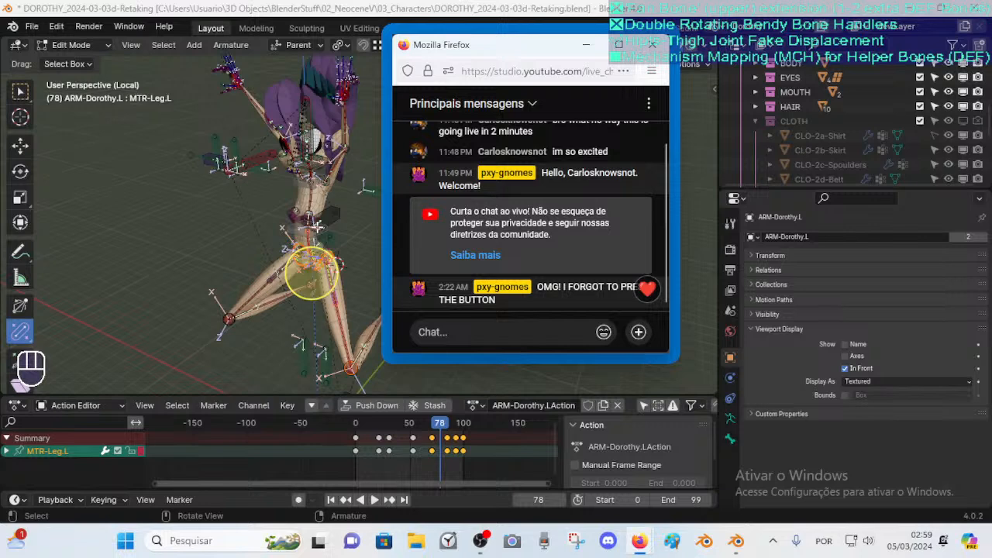
{"action": "left_click", "coordinate": [356, 238]}
{"action": "key", "text": "ctrl+Tab"}
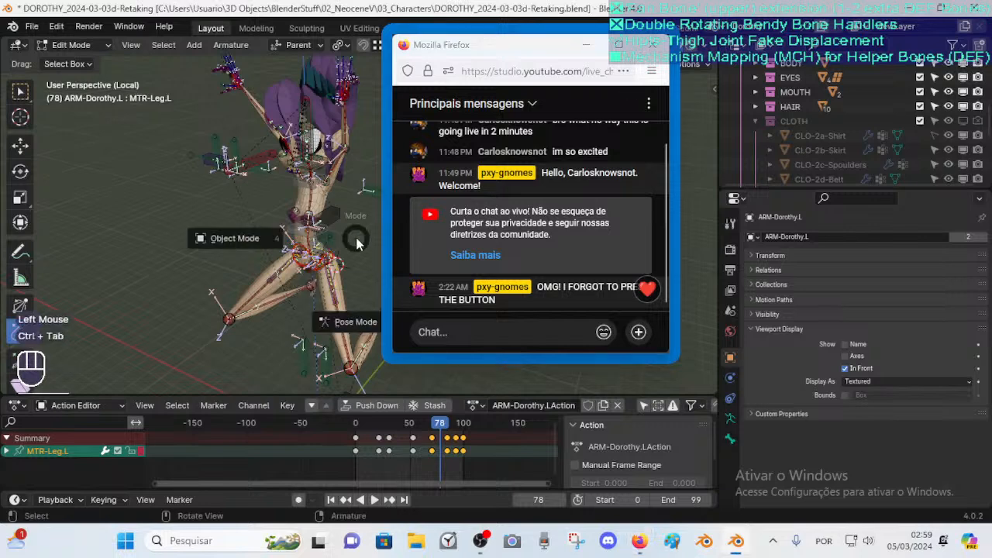
{"action": "left_click", "coordinate": [334, 252]}
{"action": "left_click", "coordinate": [357, 230]}
{"action": "left_click", "coordinate": [270, 190]}
{"action": "left_click", "coordinate": [299, 192]}
{"action": "left_click", "coordinate": [730, 378]}
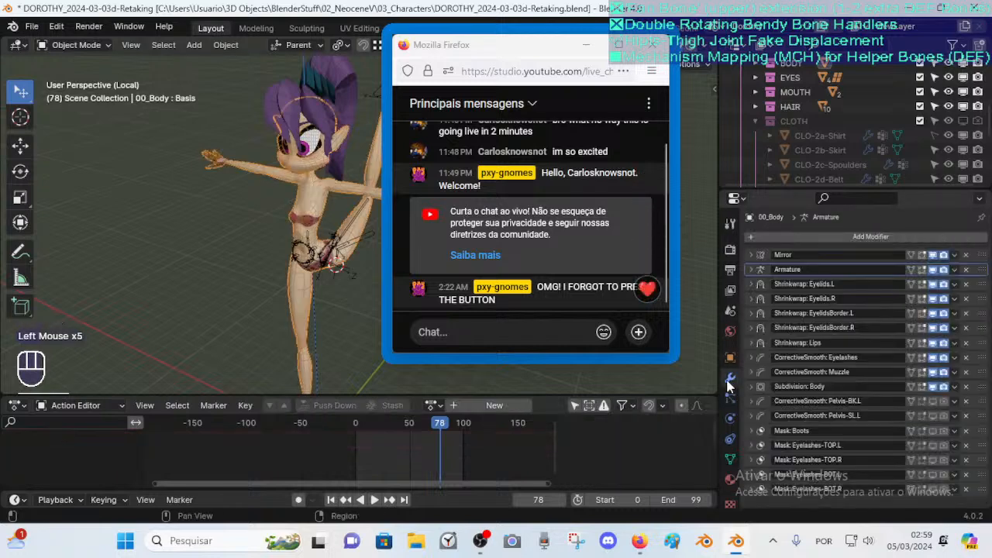
Expand the Armature modifier and toggle Preserve Volume on and off to compare the hip deformation
{"action": "left_click", "coordinate": [752, 269]}
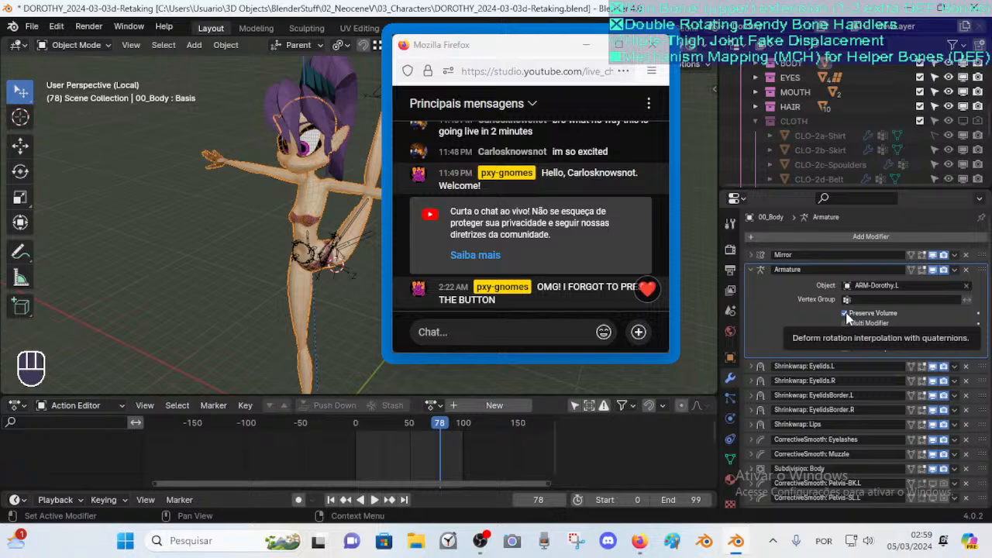
{"action": "left_click", "coordinate": [847, 316]}
{"action": "left_click", "coordinate": [846, 316]}
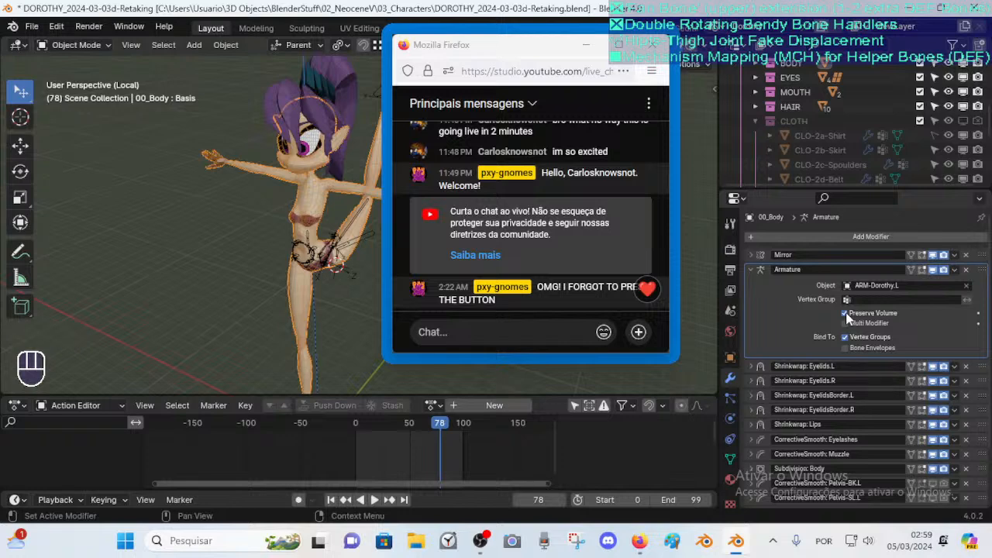
{"action": "left_click", "coordinate": [846, 315]}
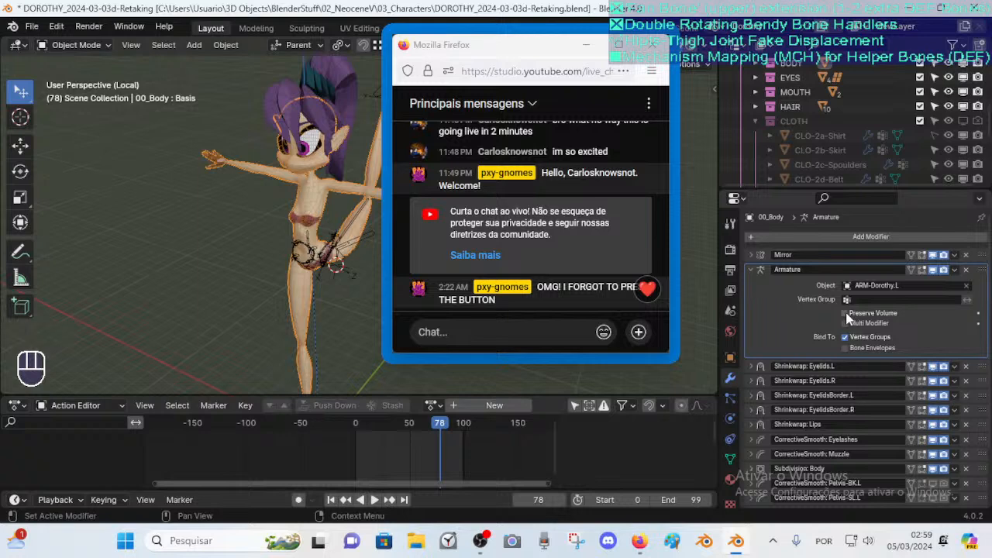
{"action": "left_click", "coordinate": [846, 314]}
{"action": "left_click", "coordinate": [847, 314]}
{"action": "left_click", "coordinate": [846, 314]}
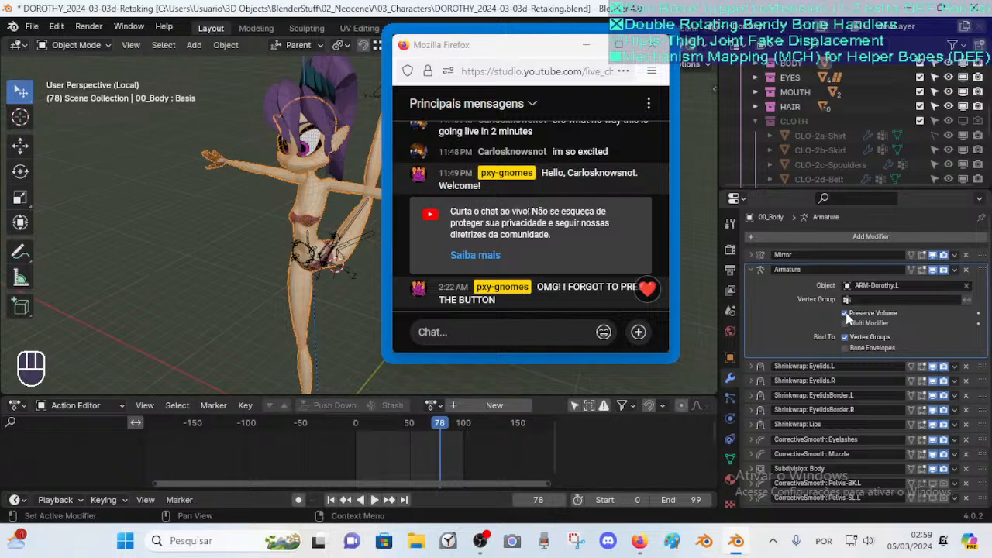
{"action": "left_click", "coordinate": [846, 314]}
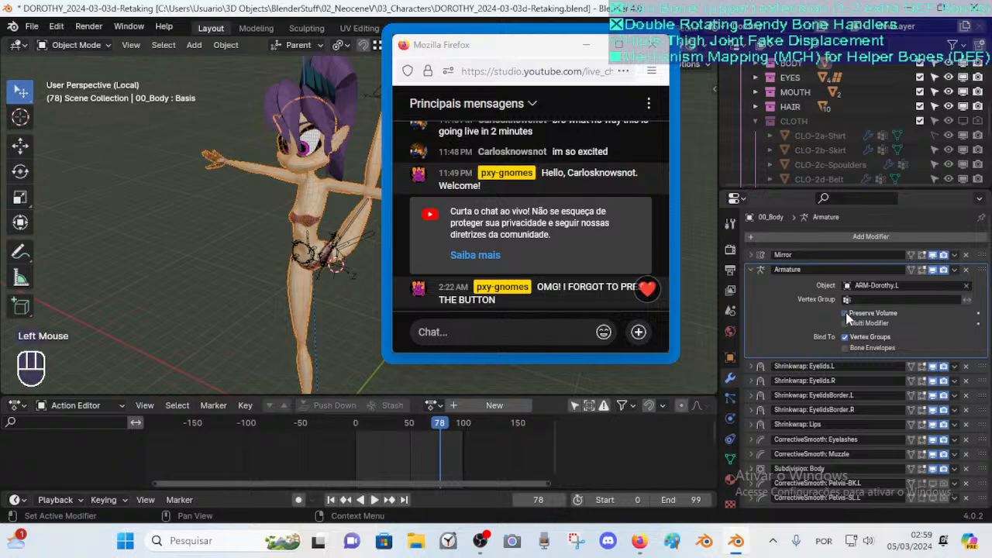
Keep toggling Preserve Volume on the Armature modifier to compare the raised-leg hip deformation
{"action": "left_click", "coordinate": [846, 315]}
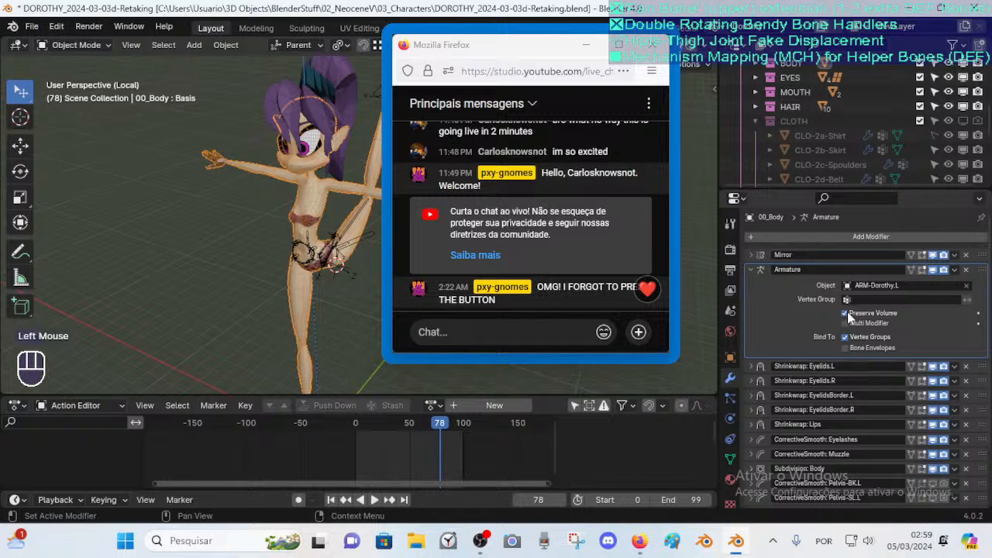
{"action": "left_click", "coordinate": [845, 314]}
{"action": "left_click", "coordinate": [845, 314]}
{"action": "left_click", "coordinate": [845, 314]}
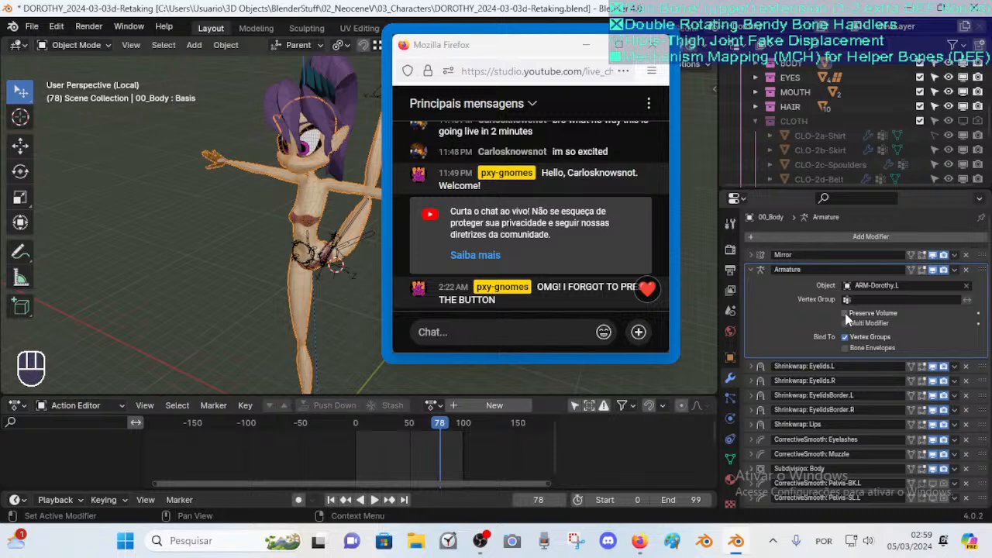
{"action": "left_click", "coordinate": [846, 314]}
{"action": "left_click", "coordinate": [846, 314]}
{"action": "left_click", "coordinate": [846, 314]}
{"action": "left_click", "coordinate": [845, 314]}
{"action": "left_click", "coordinate": [845, 314]}
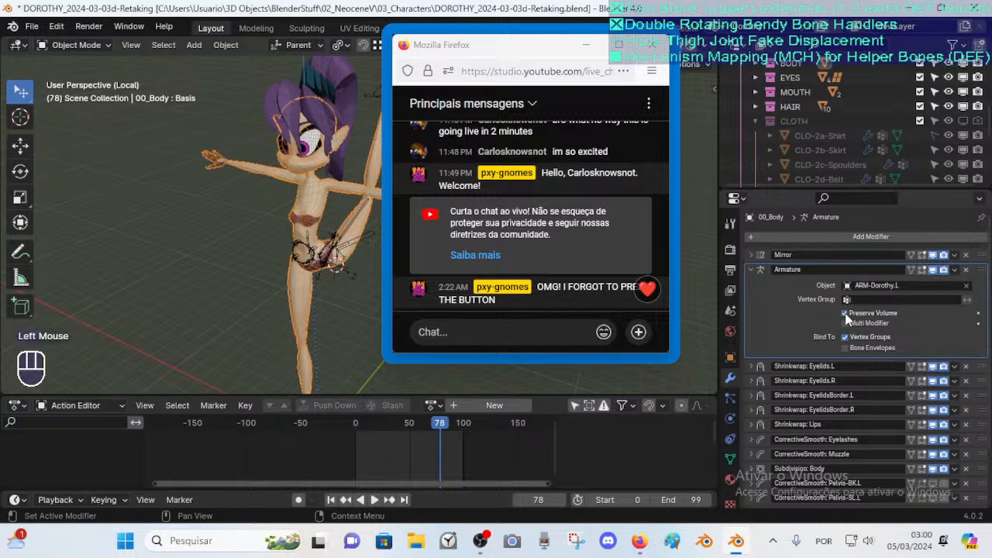
{"action": "left_click", "coordinate": [846, 314]}
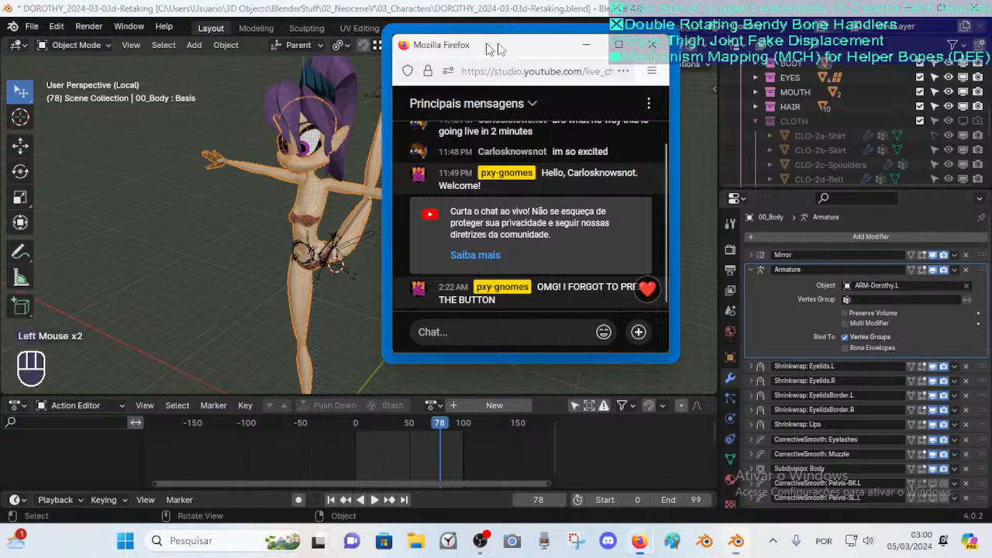
Move the browser chat window away from the modifier properties
{"action": "left_click_drag", "start_coordinate": [484, 48], "coordinate": [717, 26]}
{"action": "left_click_drag", "start_coordinate": [756, 333], "coordinate": [757, 255]}
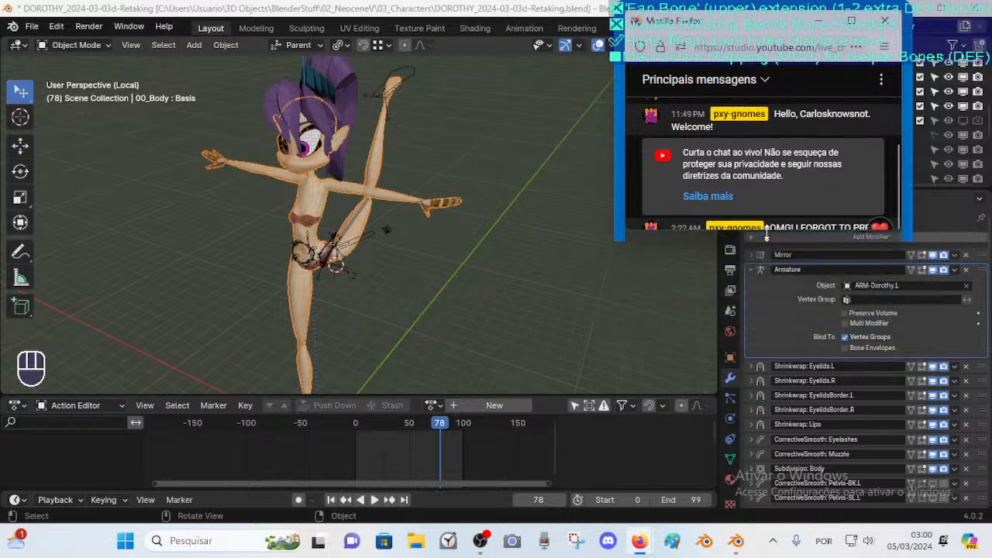
{"action": "left_click_drag", "start_coordinate": [715, 23], "coordinate": [771, 17]}
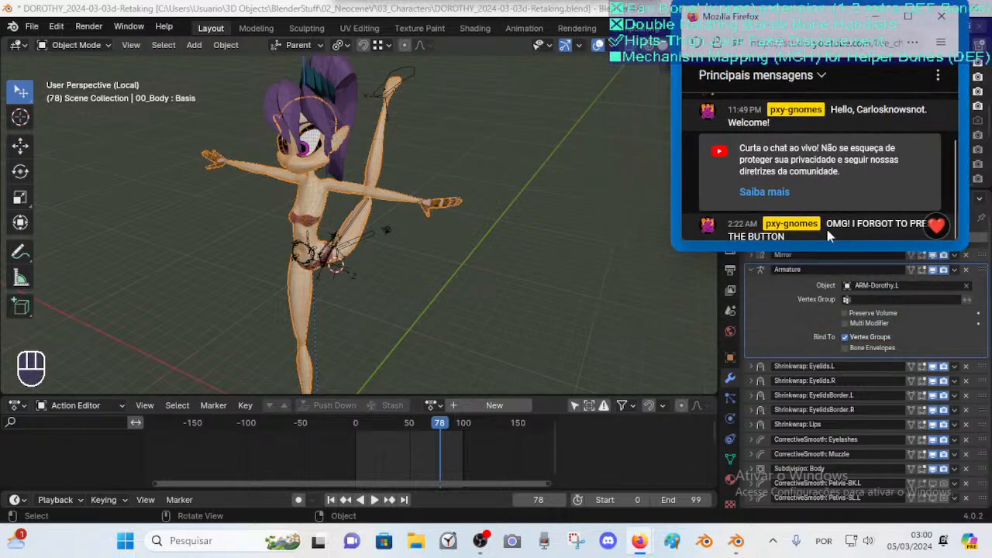
Enable Preserve Volume on the body's Armature modifier
{"action": "left_click", "coordinate": [846, 314]}
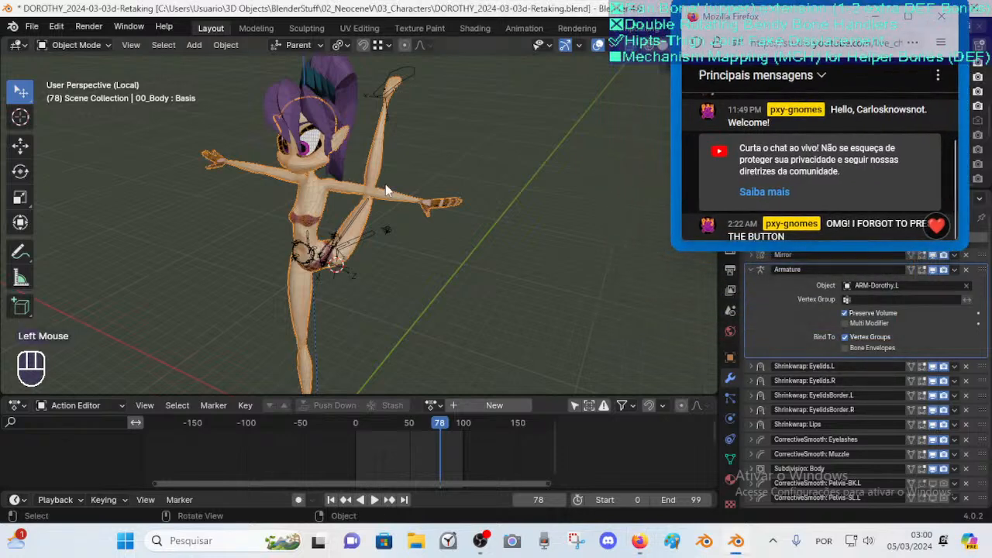
{"action": "scroll", "coordinate": [386, 229], "scroll_direction": "up", "scroll_amount": 2}
{"action": "scroll", "coordinate": [368, 244], "scroll_direction": "down", "scroll_amount": 2}
{"action": "middle_click_drag", "start_coordinate": [371, 259], "coordinate": [365, 243]}
{"action": "scroll", "coordinate": [379, 265], "scroll_direction": "up", "scroll_amount": 1}
{"action": "scroll", "coordinate": [365, 244], "scroll_direction": "up", "scroll_amount": 1}
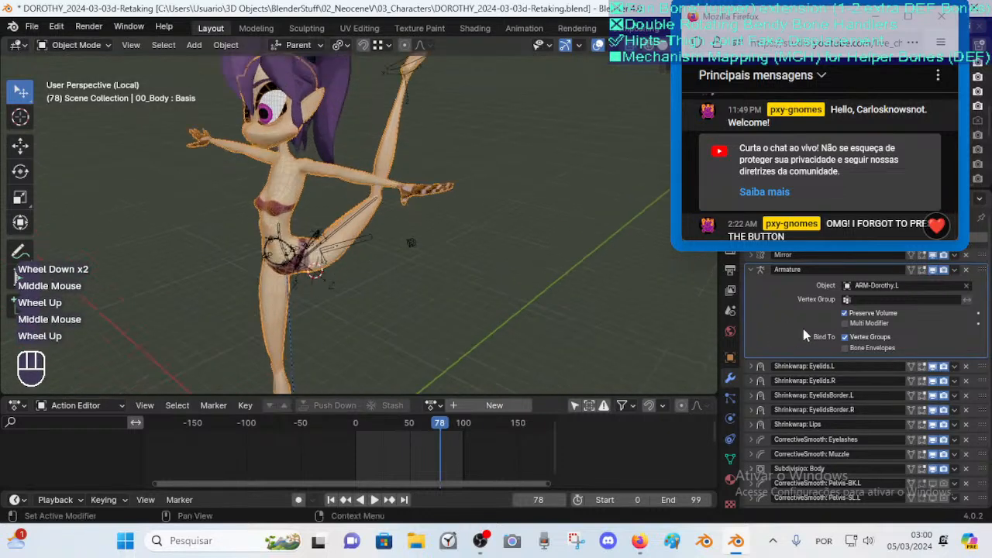
Inspect the body mesh's hip topology in Edit Mode, then return to Object Mode
{"action": "left_click", "coordinate": [350, 236]}
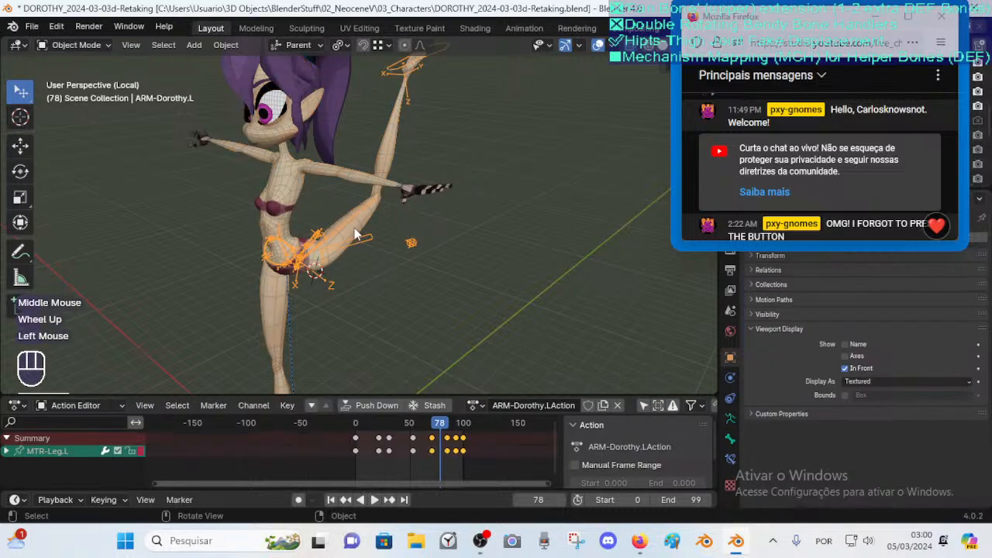
{"action": "left_click", "coordinate": [355, 238]}
{"action": "key", "text": "Tab"}
{"action": "middle_click_drag", "start_coordinate": [340, 289], "coordinate": [242, 283]}
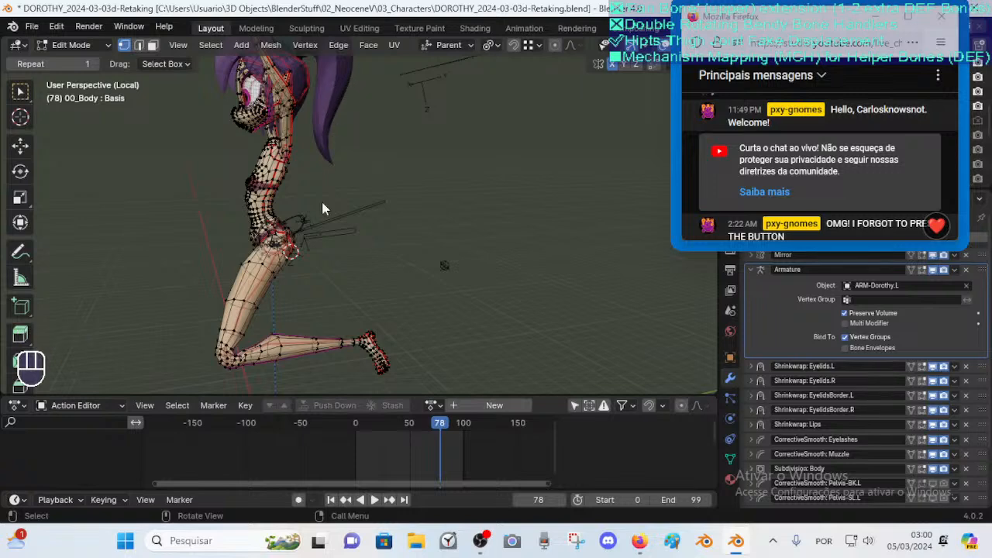
{"action": "key", "text": "Tab"}
{"action": "middle_click_drag", "start_coordinate": [341, 294], "coordinate": [338, 201], "text": "shift"}
{"action": "scroll", "coordinate": [356, 236], "scroll_direction": "down", "scroll_amount": 2}
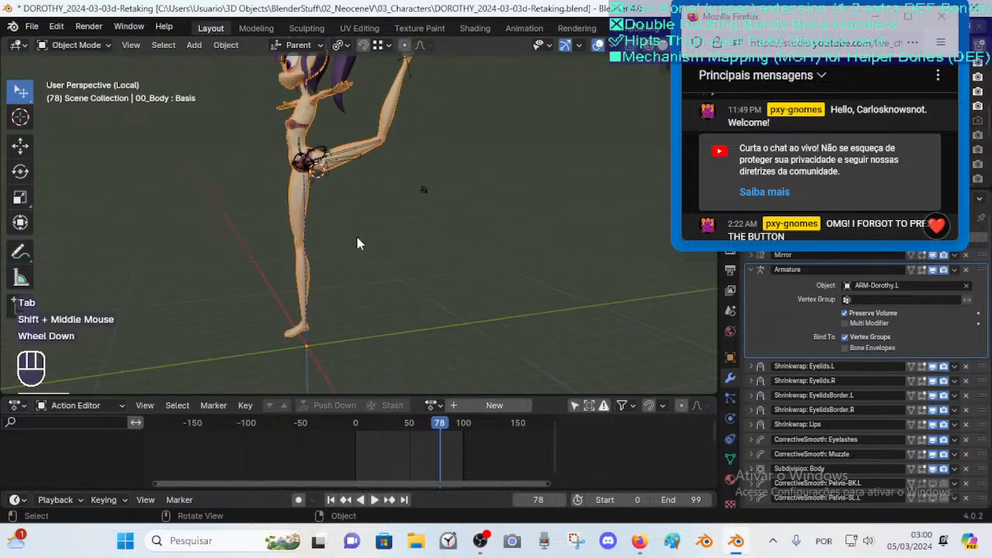
Enter Pose Mode on the armature and rotate the left leg controller around its X axis
{"action": "left_click", "coordinate": [341, 154]}
{"action": "key", "text": "ctrl+Tab"}
{"action": "middle_click_drag", "start_coordinate": [435, 75], "coordinate": [401, 119], "text": "shift"}
{"action": "left_click", "coordinate": [401, 119]}
{"action": "scroll", "coordinate": [409, 126], "scroll_direction": "up", "scroll_amount": 1}
{"action": "middle_click_drag", "start_coordinate": [408, 153], "coordinate": [396, 219], "text": "shift"}
{"action": "key", "text": "r"}
{"action": "key", "text": "x"}
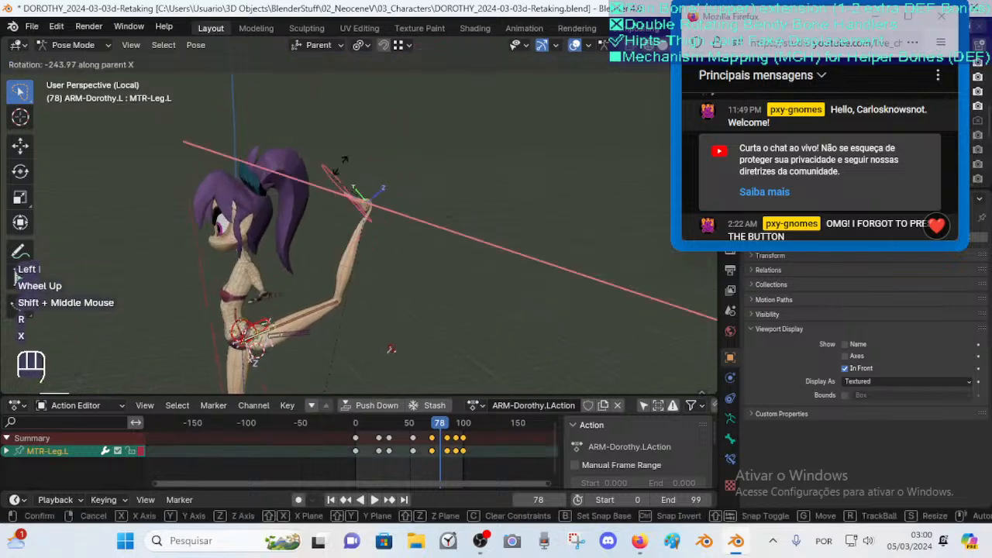
{"action": "key", "text": "Escape"}
{"action": "key", "text": "r"}
{"action": "key", "text": "Escape"}
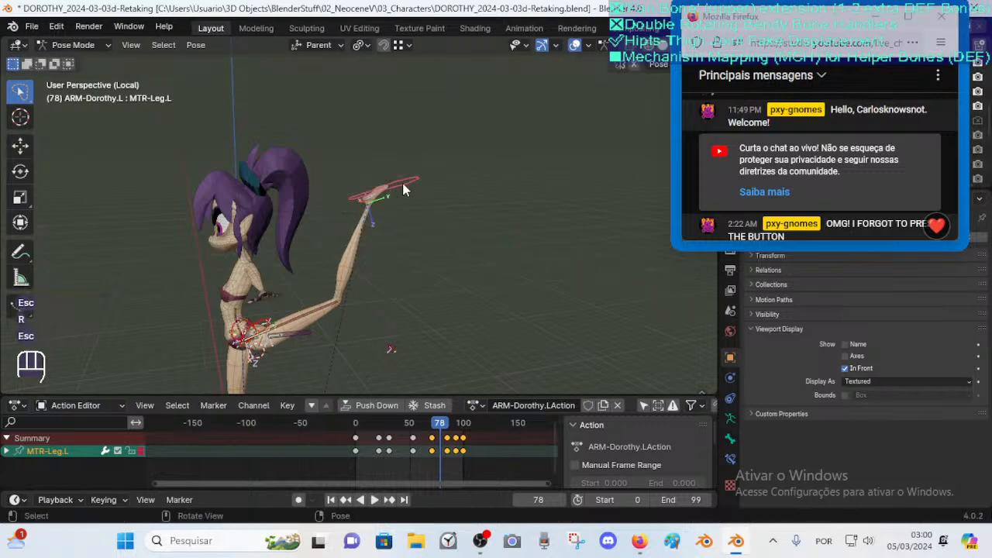
{"action": "key", "text": "r"}
{"action": "key", "text": "x"}
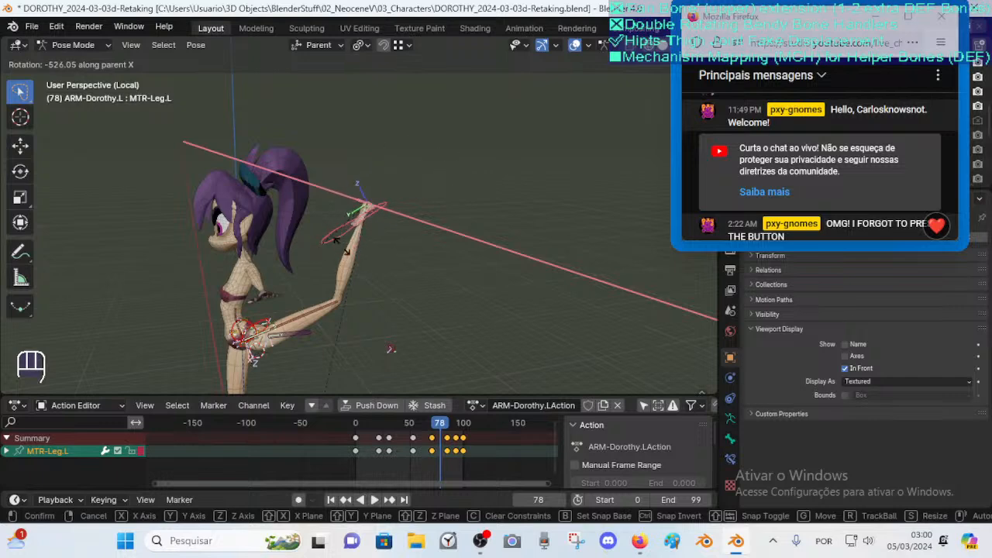
{"action": "left_click", "coordinate": [425, 221]}
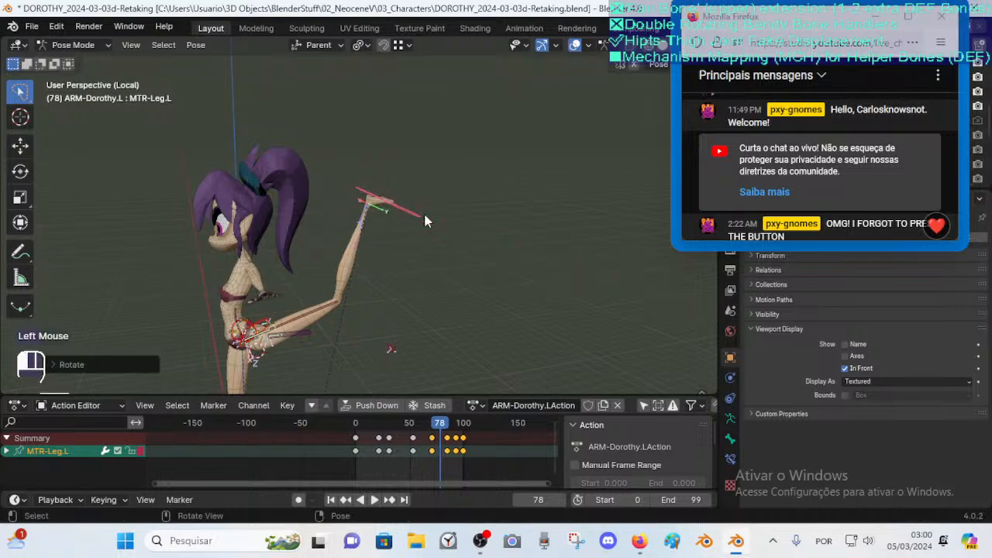
Open the selected bone's constraints to view its Limit Distance settings
{"action": "mouse_move", "coordinate": [781, 35]}
{"action": "left_mouse_down"}
{"action": "mouse_move", "coordinate": [749, 322]}
{"action": "mouse_move", "coordinate": [737, 186]}
{"action": "mouse_move", "coordinate": [775, 2]}
{"action": "mouse_move", "coordinate": [764, 31]}
{"action": "left_mouse_up"}
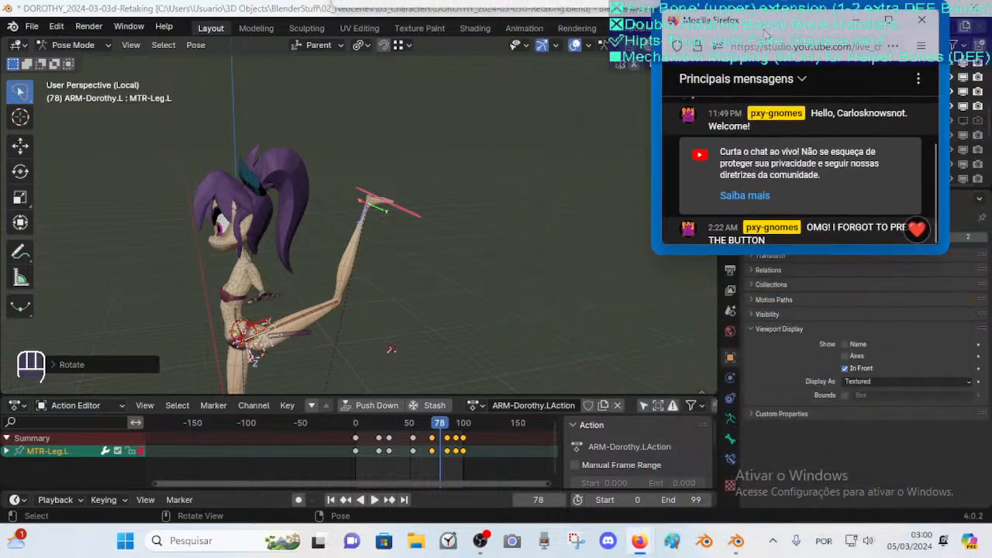
{"action": "left_click", "coordinate": [730, 419]}
{"action": "left_click", "coordinate": [728, 461]}
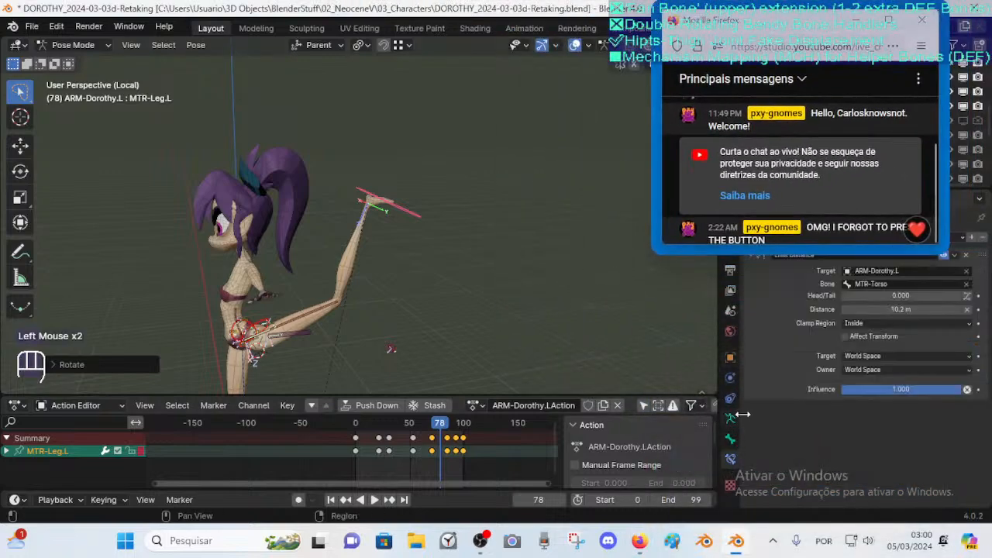
{"action": "mouse_move", "coordinate": [760, 29]}
{"action": "left_mouse_down"}
{"action": "mouse_move", "coordinate": [735, 14]}
{"action": "mouse_move", "coordinate": [763, 25]}
{"action": "left_mouse_up"}
Examine the armature's bones in Edit Mode from several angles around the hips and shoulders
{"action": "key", "text": "Tab"}
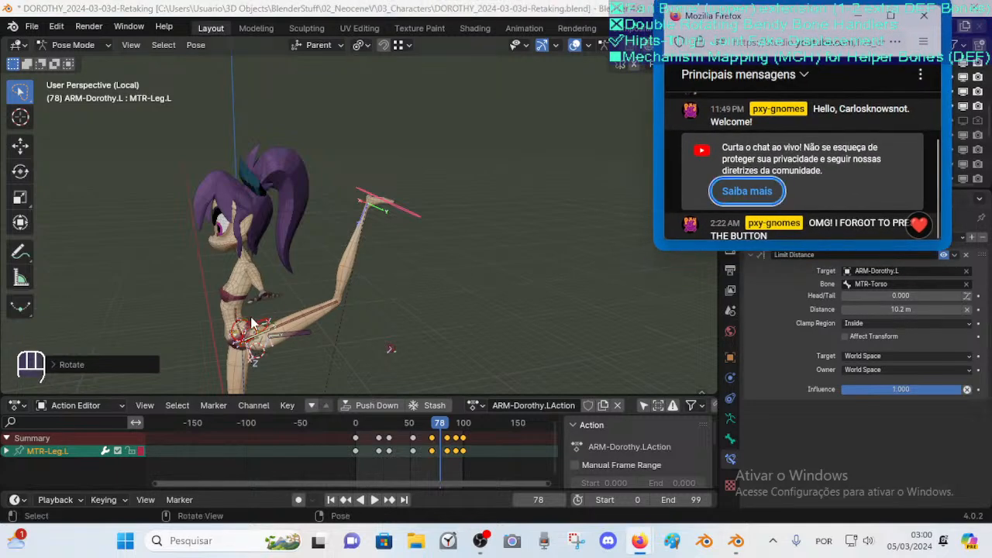
{"action": "middle_click_drag", "start_coordinate": [250, 315], "coordinate": [256, 316]}
{"action": "left_click", "coordinate": [429, 273]}
{"action": "middle_click_drag", "start_coordinate": [295, 299], "coordinate": [416, 291]}
{"action": "middle_click_drag", "start_coordinate": [410, 281], "coordinate": [371, 217], "text": "shift"}
{"action": "middle_click_drag", "start_coordinate": [370, 310], "coordinate": [310, 287]}
{"action": "scroll", "coordinate": [310, 287], "scroll_direction": "down", "scroll_amount": 1}
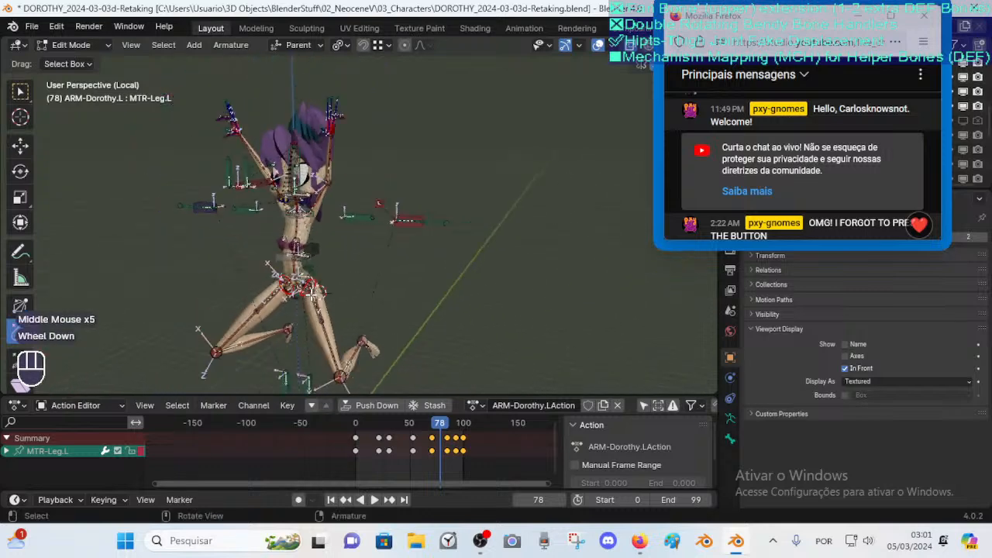
{"action": "middle_click_drag", "start_coordinate": [300, 349], "coordinate": [377, 288]}
{"action": "scroll", "coordinate": [286, 302], "scroll_direction": "up", "scroll_amount": 2}
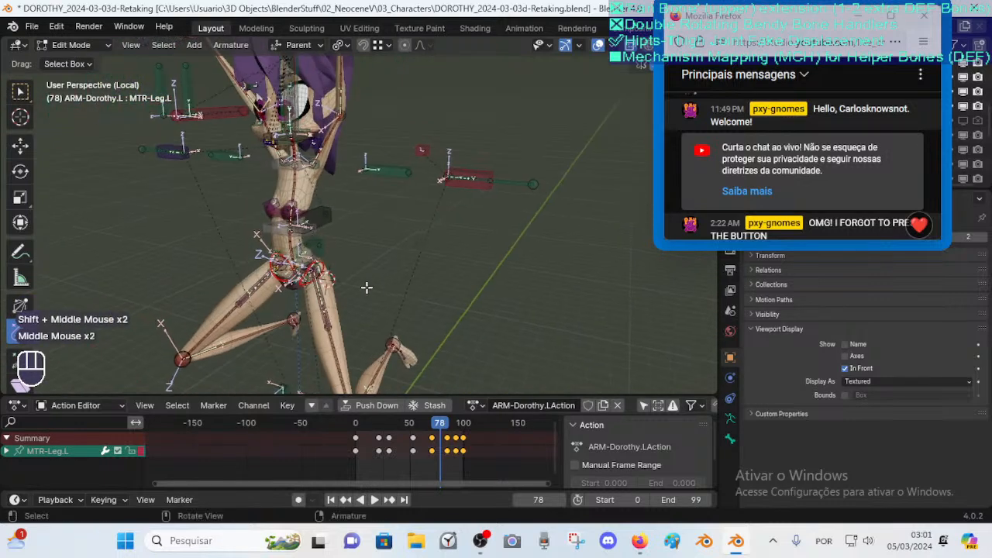
{"action": "scroll", "coordinate": [328, 172], "scroll_direction": "down", "scroll_amount": 1}
{"action": "middle_click_drag", "start_coordinate": [328, 172], "coordinate": [376, 173]}
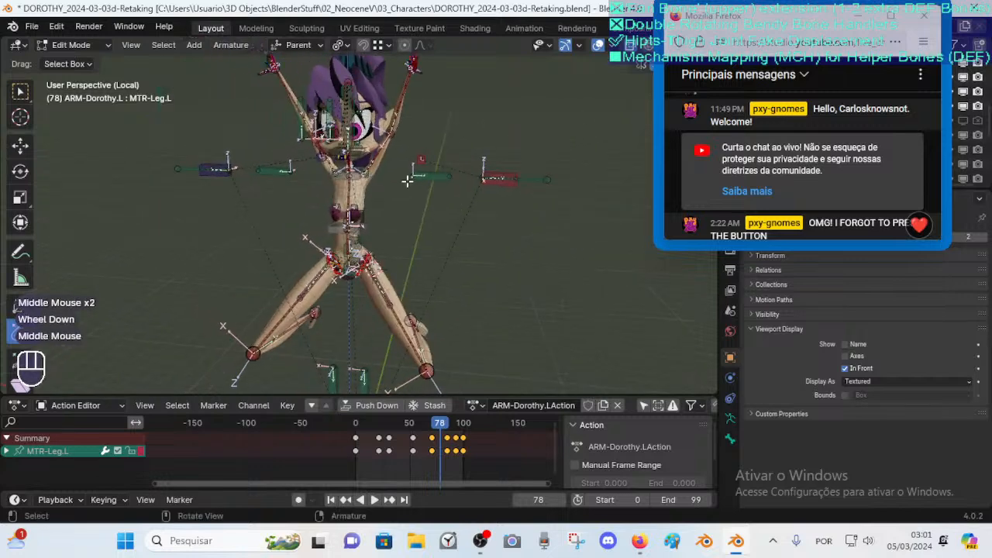
{"action": "middle_click_drag", "start_coordinate": [457, 229], "coordinate": [434, 235]}
{"action": "middle_click_drag", "start_coordinate": [353, 249], "coordinate": [362, 248]}
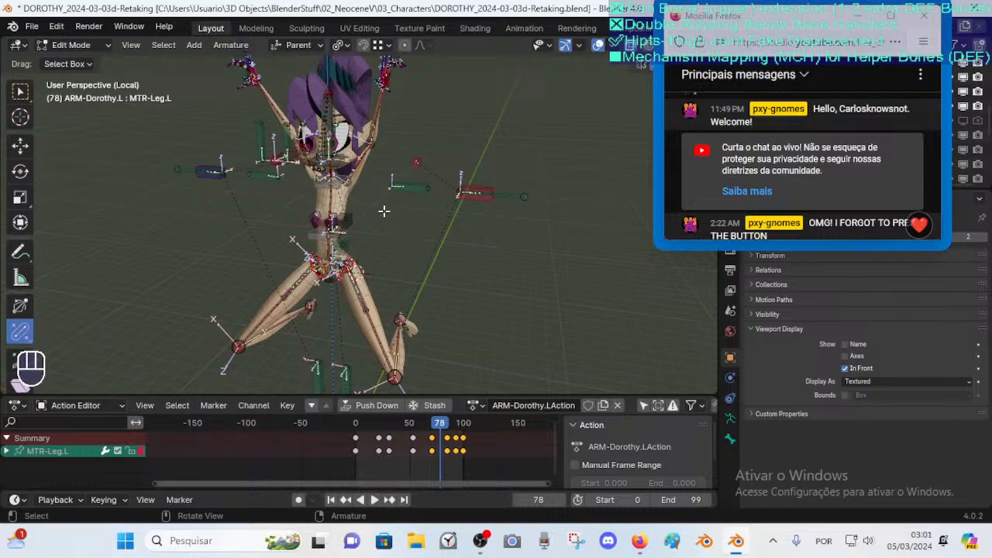
{"action": "scroll", "coordinate": [399, 161], "scroll_direction": "down", "scroll_amount": 1}
{"action": "scroll", "coordinate": [372, 149], "scroll_direction": "up", "scroll_amount": 2}
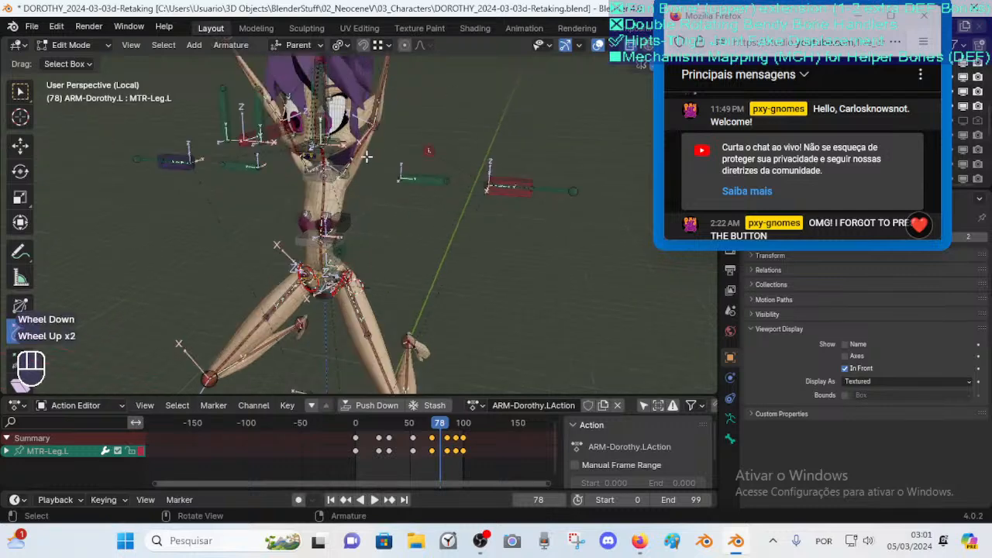
{"action": "middle_click_drag", "start_coordinate": [376, 148], "coordinate": [418, 102]}
{"action": "scroll", "coordinate": [470, 208], "scroll_direction": "down", "scroll_amount": 2}
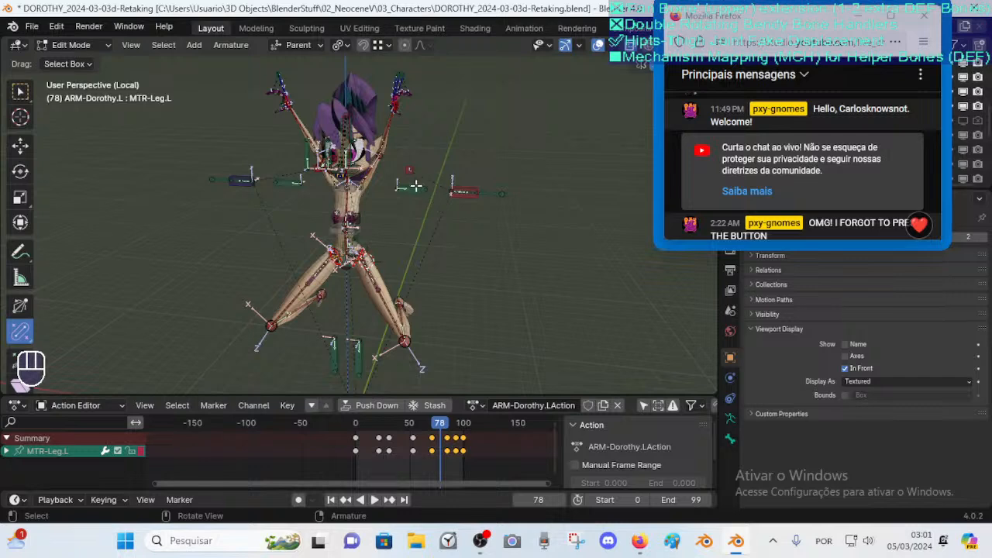
{"action": "middle_click_drag", "start_coordinate": [418, 185], "coordinate": [416, 193]}
{"action": "scroll", "coordinate": [413, 203], "scroll_direction": "up", "scroll_amount": 2}
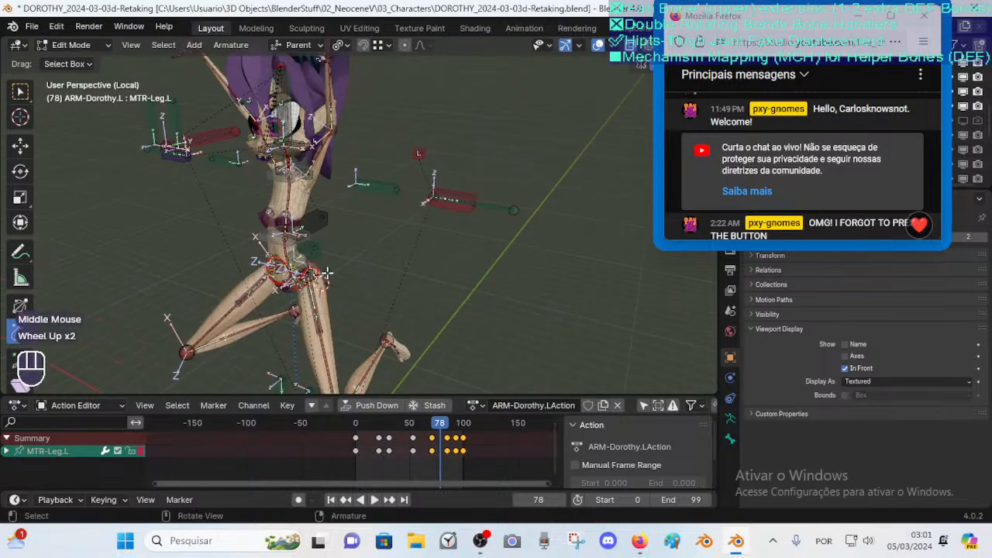
{"action": "scroll", "coordinate": [327, 272], "scroll_direction": "down", "scroll_amount": 1}
{"action": "middle_click_drag", "start_coordinate": [329, 273], "coordinate": [384, 234]}
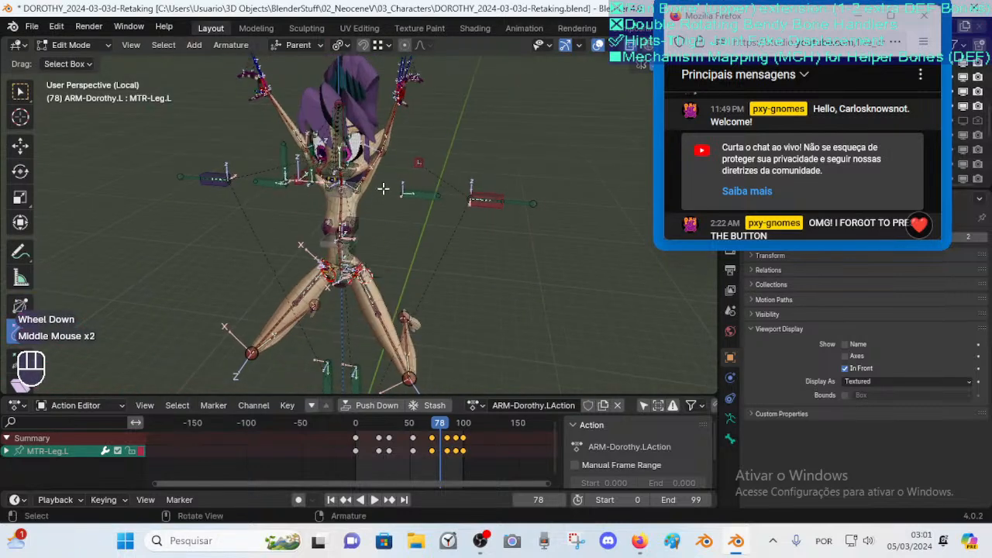
{"action": "middle_click_drag", "start_coordinate": [409, 159], "coordinate": [397, 164]}
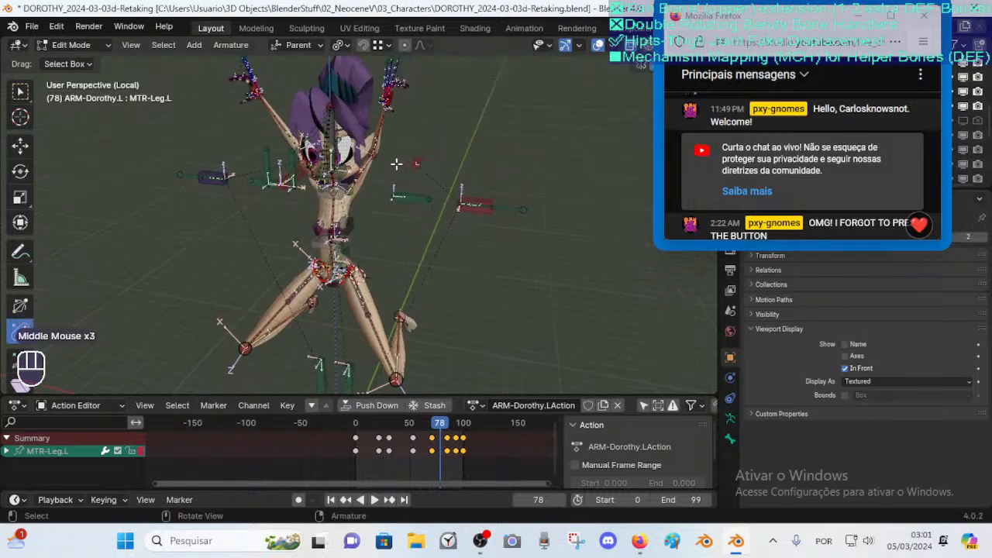
{"action": "scroll", "coordinate": [406, 168], "scroll_direction": "up", "scroll_amount": 1}
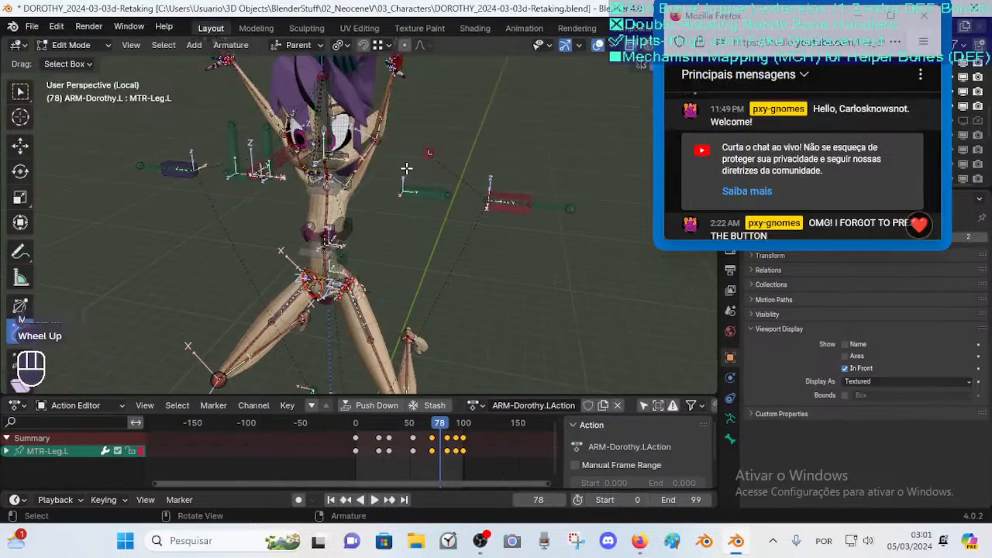
{"action": "middle_click_drag", "start_coordinate": [406, 168], "coordinate": [427, 179]}
{"action": "middle_click_drag", "start_coordinate": [435, 136], "coordinate": [433, 159]}
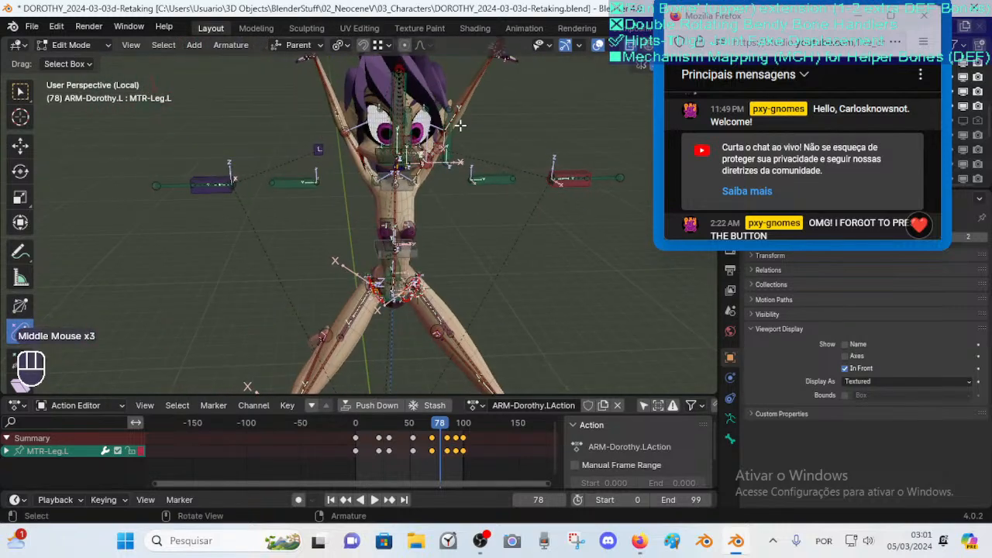
{"action": "middle_click_drag", "start_coordinate": [483, 121], "coordinate": [419, 243]}
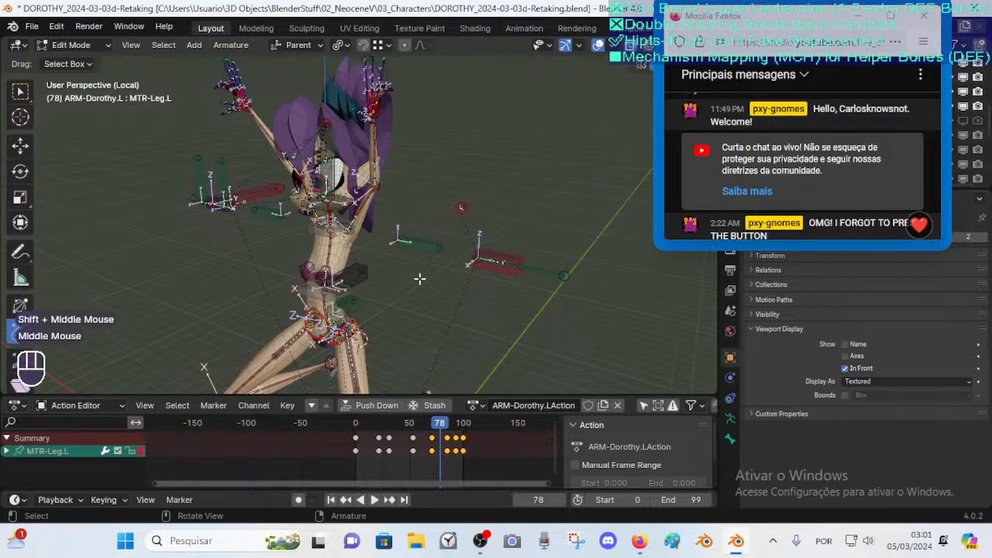
{"action": "middle_click_drag", "start_coordinate": [460, 328], "coordinate": [404, 255], "text": "shift"}
Switch between Pose Mode and Edit Mode and orbit around the pelvis to compare posed and rest bones
{"action": "key", "text": "Tab"}
{"action": "scroll", "coordinate": [352, 207], "scroll_direction": "down", "scroll_amount": 1}
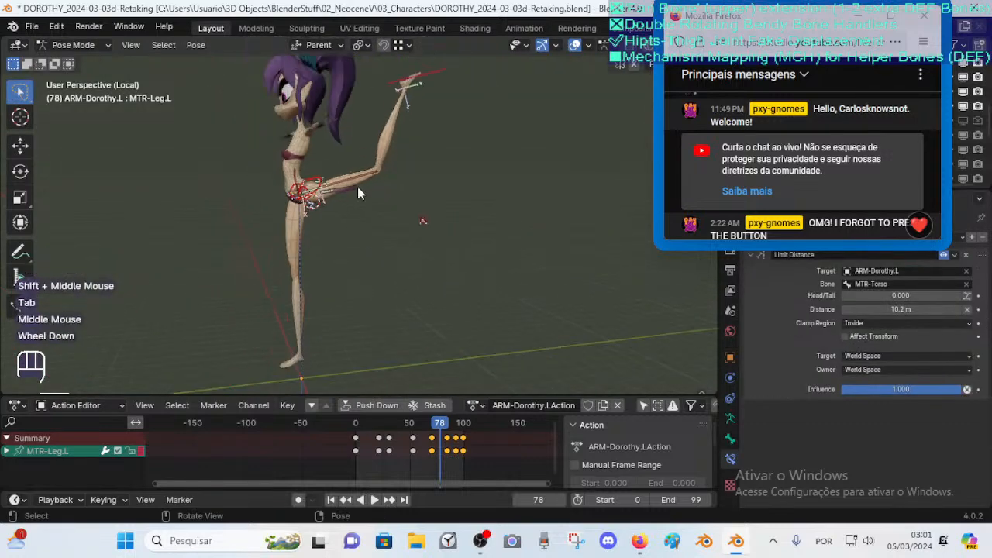
{"action": "key", "text": "Tab"}
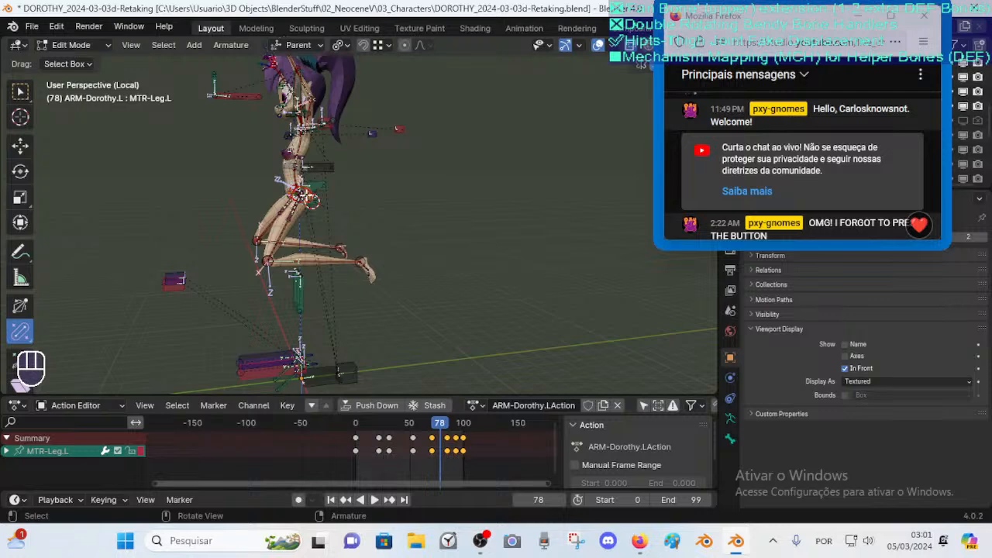
{"action": "middle_click_drag", "start_coordinate": [308, 200], "coordinate": [434, 183]}
{"action": "scroll", "coordinate": [307, 202], "scroll_direction": "up", "scroll_amount": 2}
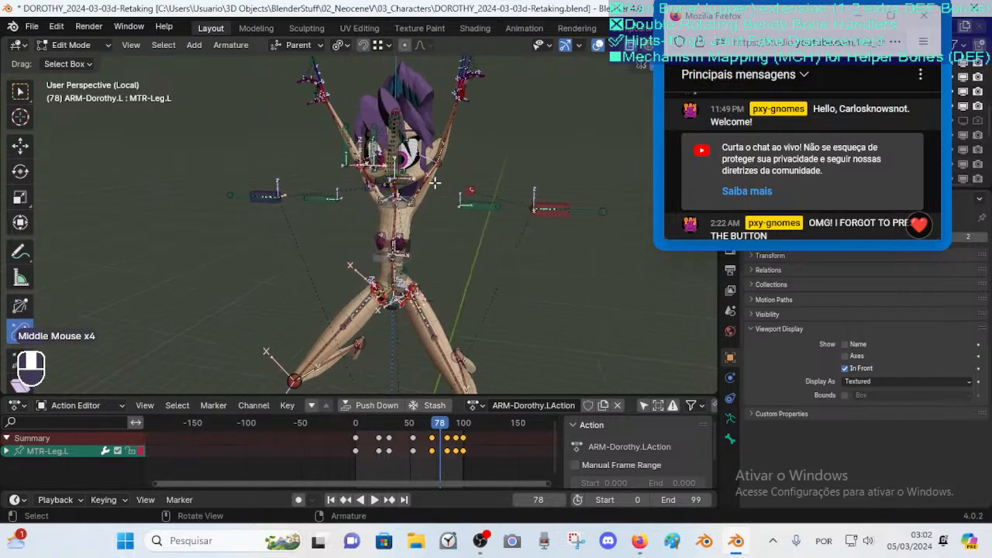
{"action": "middle_click_drag", "start_coordinate": [400, 212], "coordinate": [469, 203]}
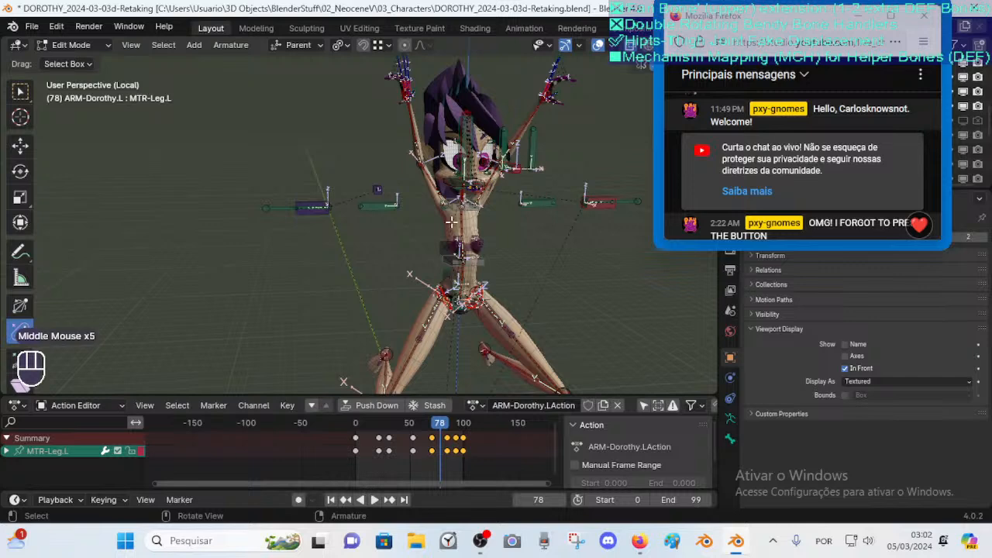
{"action": "middle_click_drag", "start_coordinate": [431, 231], "coordinate": [471, 200]}
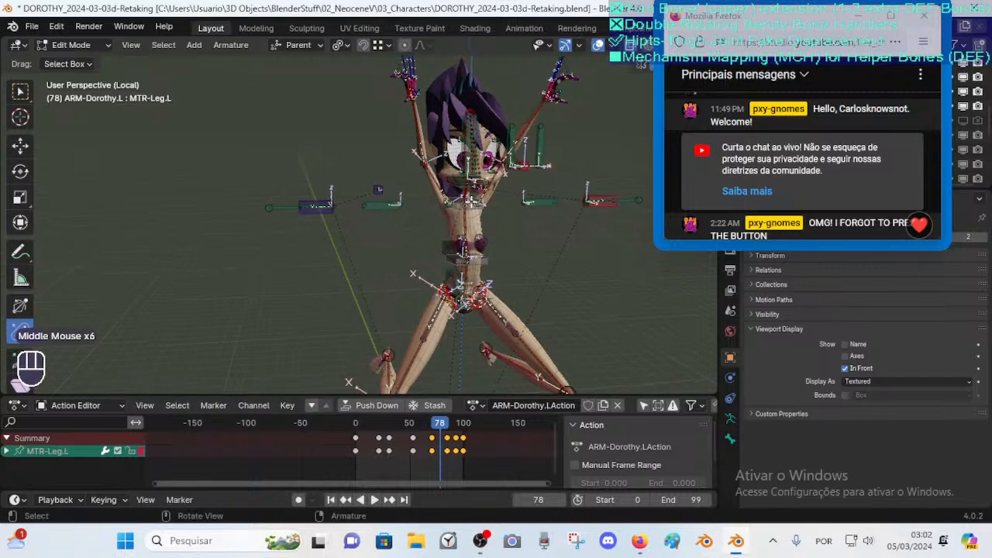
Examine the armature's hip and thigh bones in Edit Mode, orbiting and zooming around the raised left leg
{"action": "middle_click_drag", "start_coordinate": [434, 237], "coordinate": [465, 239]}
{"action": "middle_click_drag", "start_coordinate": [537, 246], "coordinate": [475, 185]}
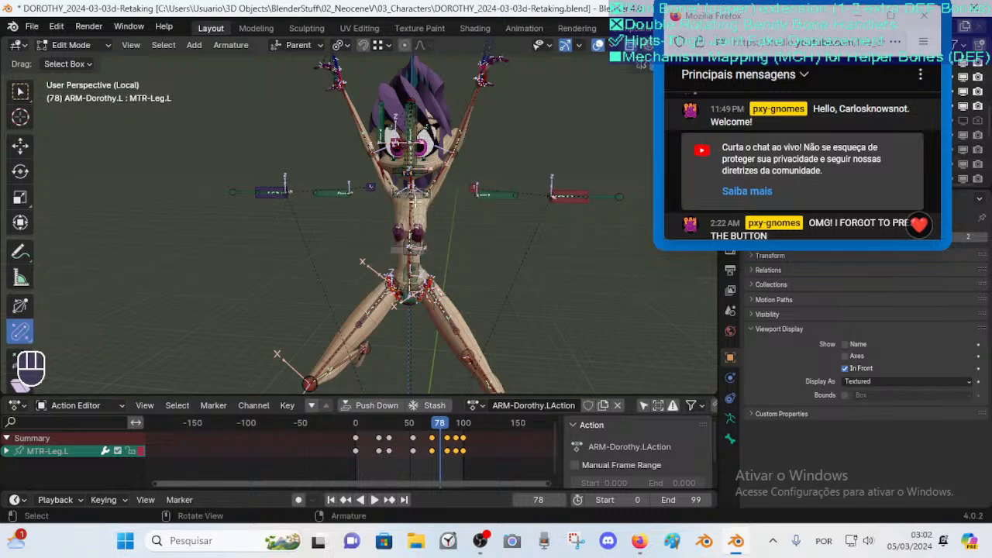
{"action": "scroll", "coordinate": [465, 190], "scroll_direction": "up", "scroll_amount": 1}
{"action": "scroll", "coordinate": [506, 141], "scroll_direction": "down", "scroll_amount": 1}
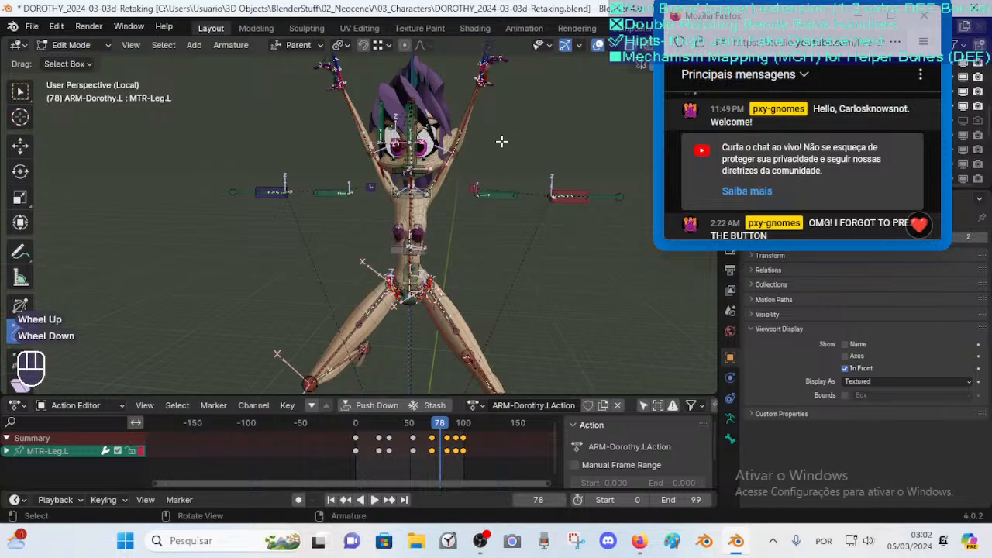
{"action": "middle_click_drag", "start_coordinate": [515, 119], "coordinate": [326, 262]}
{"action": "mouse_move", "coordinate": [423, 193]}
{"action": "middle_mouse_down"}
{"action": "mouse_move", "coordinate": [481, 180]}
{"action": "mouse_move", "coordinate": [426, 177]}
{"action": "mouse_move", "coordinate": [418, 194]}
{"action": "middle_mouse_up"}
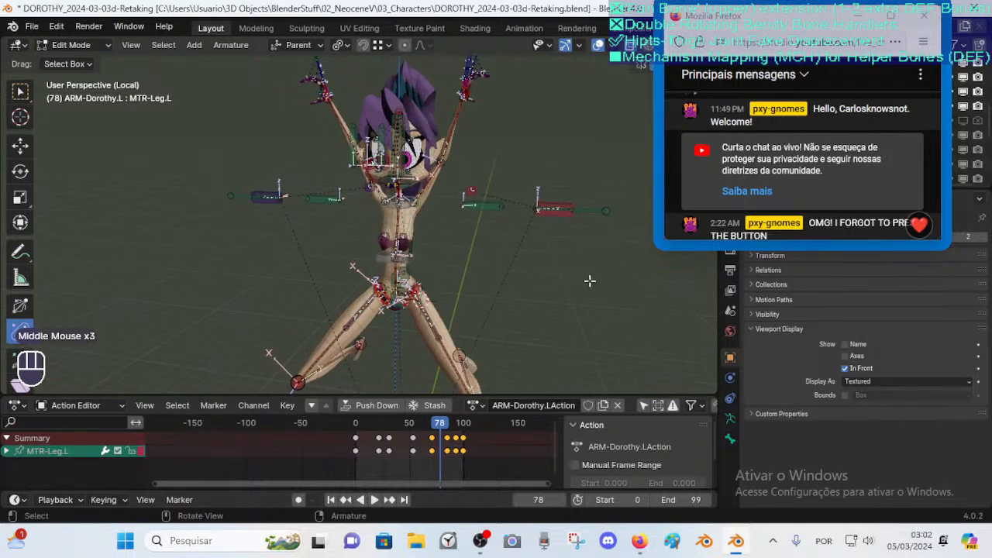
{"action": "middle_click_drag", "start_coordinate": [492, 255], "coordinate": [417, 216]}
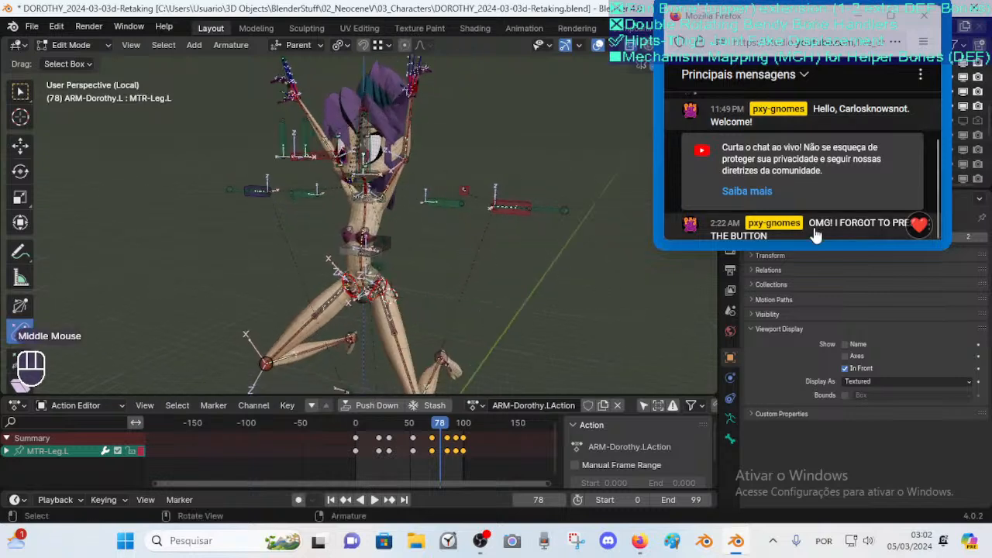
{"action": "left_click_drag", "start_coordinate": [788, 20], "coordinate": [606, 61]}
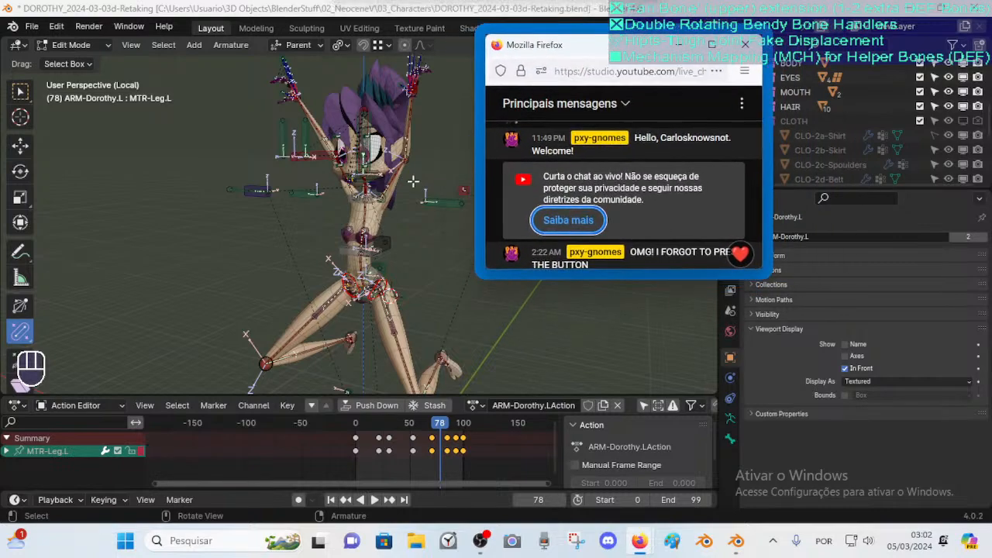
{"action": "middle_click_drag", "start_coordinate": [405, 259], "coordinate": [310, 254]}
{"action": "scroll", "coordinate": [341, 244], "scroll_direction": "up", "scroll_amount": 2}
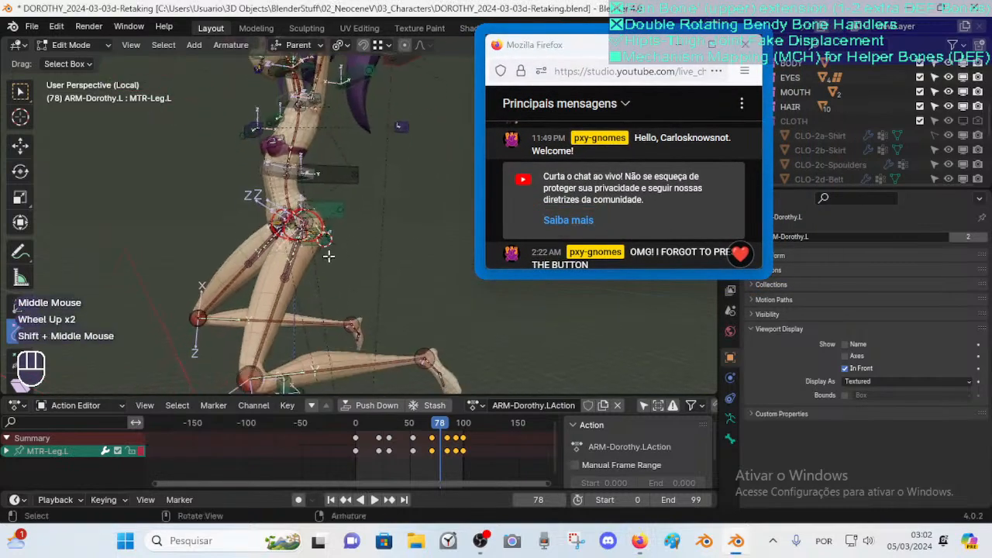
{"action": "scroll", "coordinate": [276, 259], "scroll_direction": "up", "scroll_amount": 1}
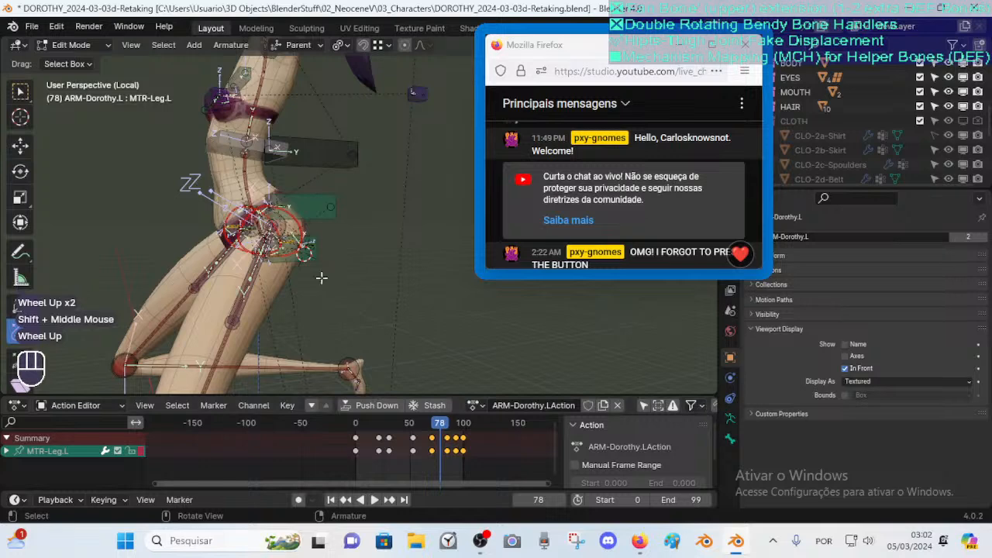
{"action": "scroll", "coordinate": [259, 229], "scroll_direction": "down", "scroll_amount": 2}
{"action": "middle_click_drag", "start_coordinate": [259, 229], "coordinate": [302, 285], "text": "shift"}
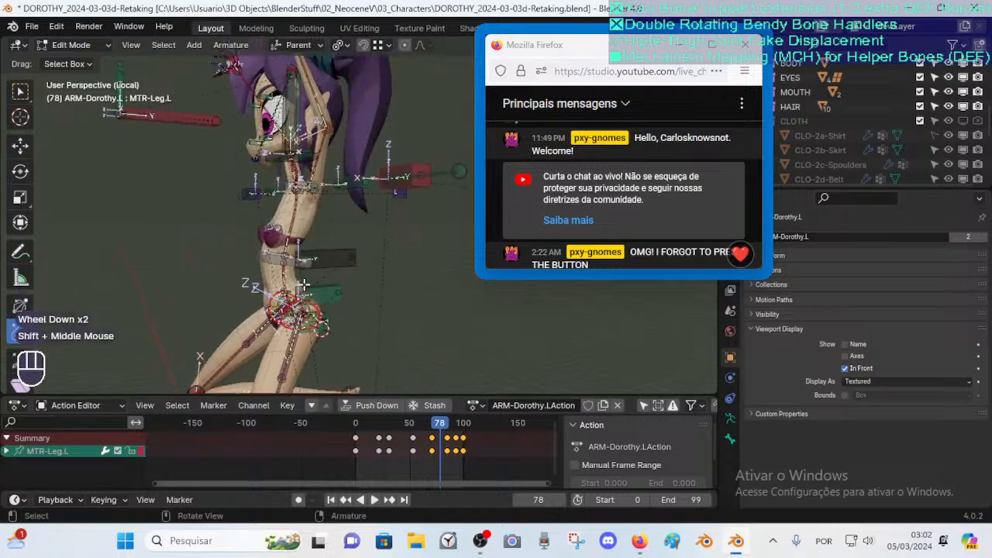
Return to Object Mode, select the body mesh and open its Armature modifier settings
{"action": "key", "text": "ctrl+Tab"}
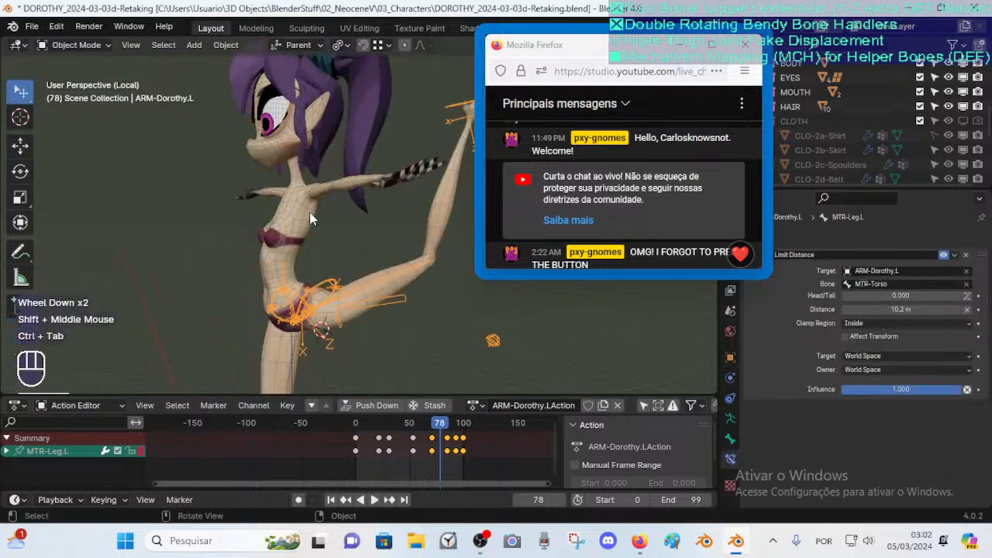
{"action": "left_click", "coordinate": [310, 212]}
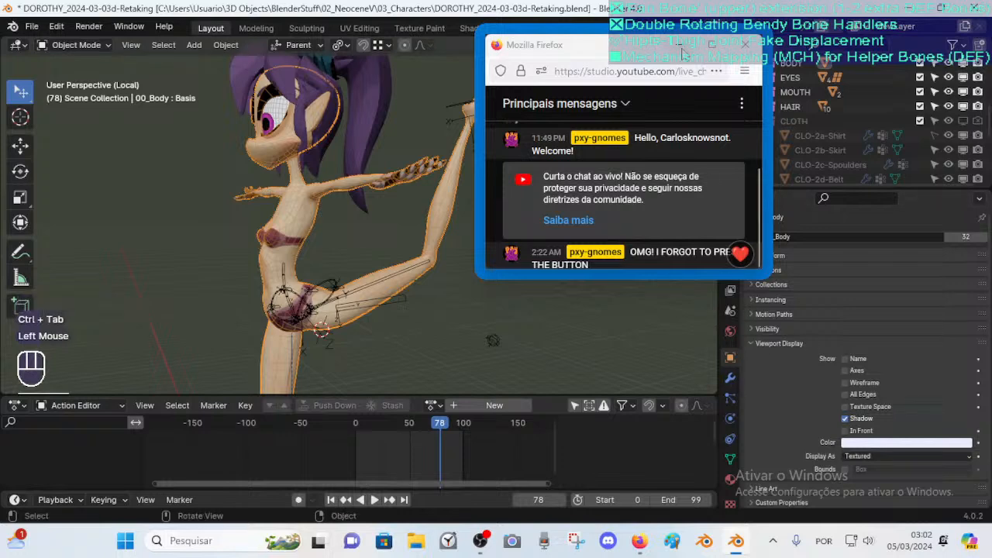
{"action": "left_click", "coordinate": [577, 54]}
{"action": "left_click_drag", "start_coordinate": [577, 59], "coordinate": [519, 53]}
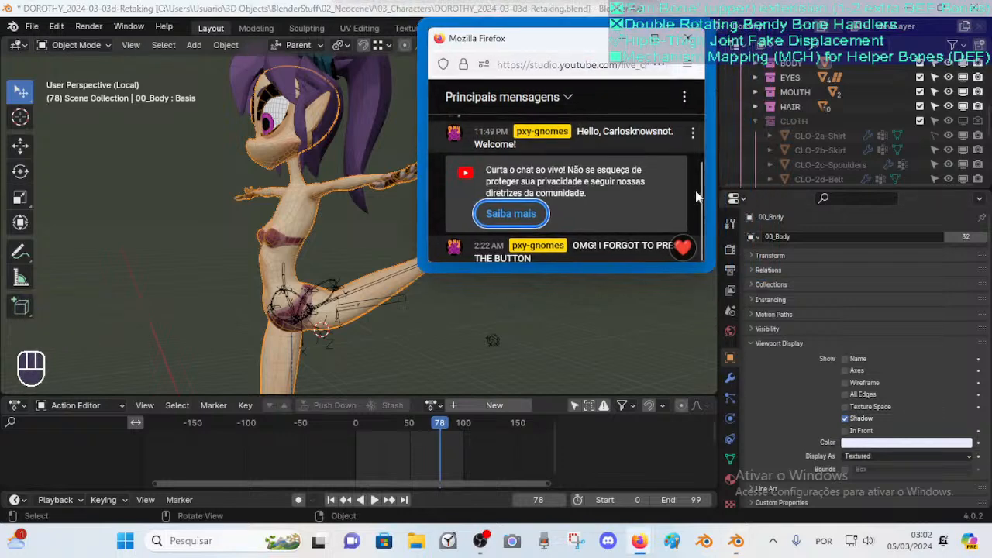
{"action": "left_click", "coordinate": [729, 379]}
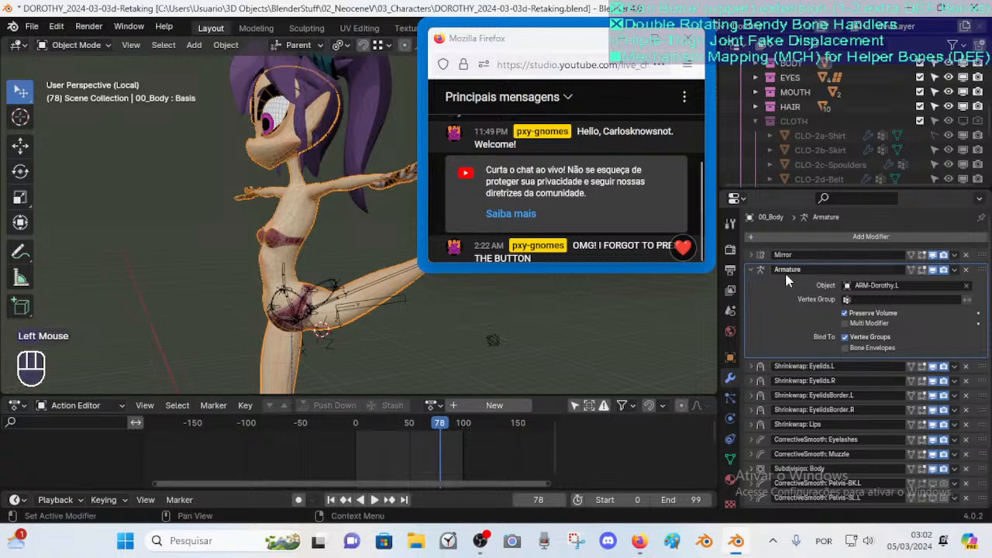
Toggle the Armature modifier's Preserve Volume option repeatedly to compare the hip deformation
{"action": "left_click", "coordinate": [861, 310]}
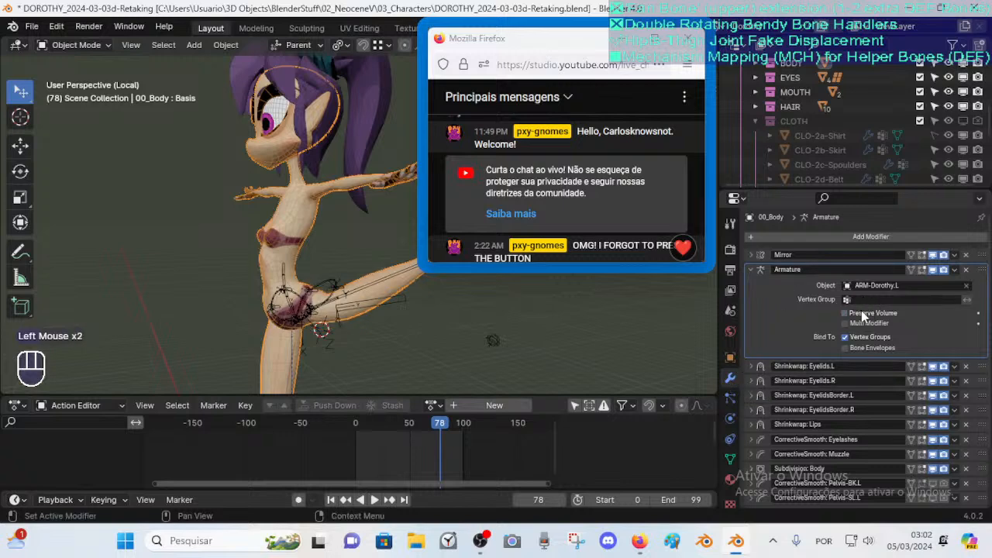
{"action": "left_click", "coordinate": [861, 310]}
{"action": "left_click", "coordinate": [862, 310]}
{"action": "left_click", "coordinate": [861, 310]}
{"action": "left_click", "coordinate": [861, 311]}
{"action": "scroll", "coordinate": [345, 297], "scroll_direction": "up", "scroll_amount": 2}
{"action": "middle_click_drag", "start_coordinate": [345, 297], "coordinate": [314, 338]}
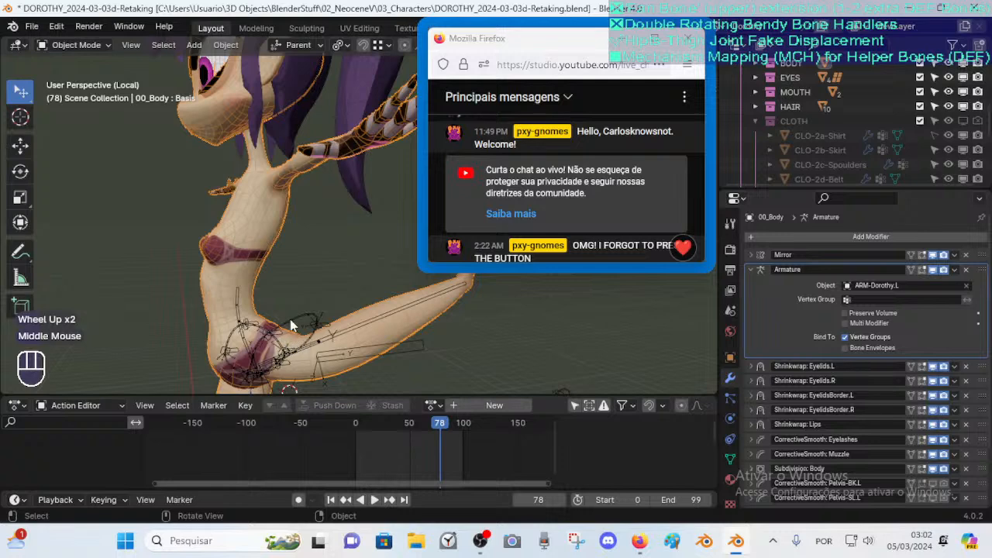
{"action": "left_click", "coordinate": [845, 313]}
{"action": "left_click", "coordinate": [845, 313]}
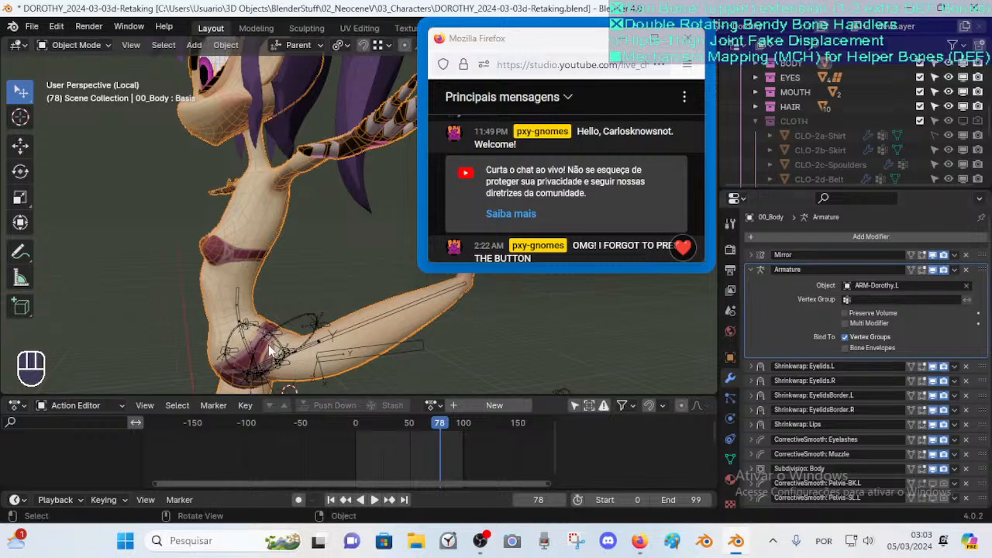
Scrub the timeline from frame 31 back to frame 78 to review the leg pose
{"action": "middle_click_drag", "start_coordinate": [259, 348], "coordinate": [233, 332]}
{"action": "left_click_drag", "start_coordinate": [424, 435], "coordinate": [388, 431]}
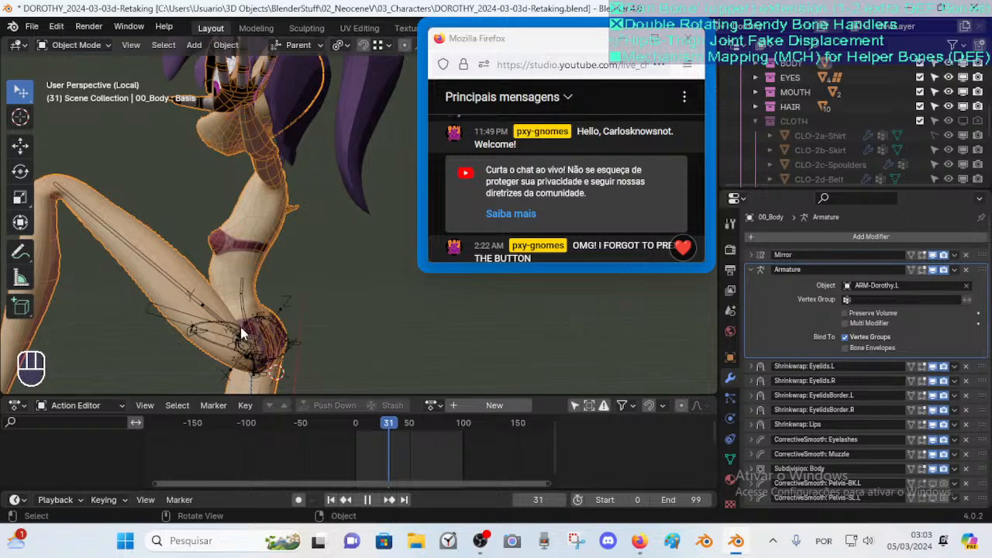
{"action": "left_click_drag", "start_coordinate": [388, 425], "coordinate": [439, 426]}
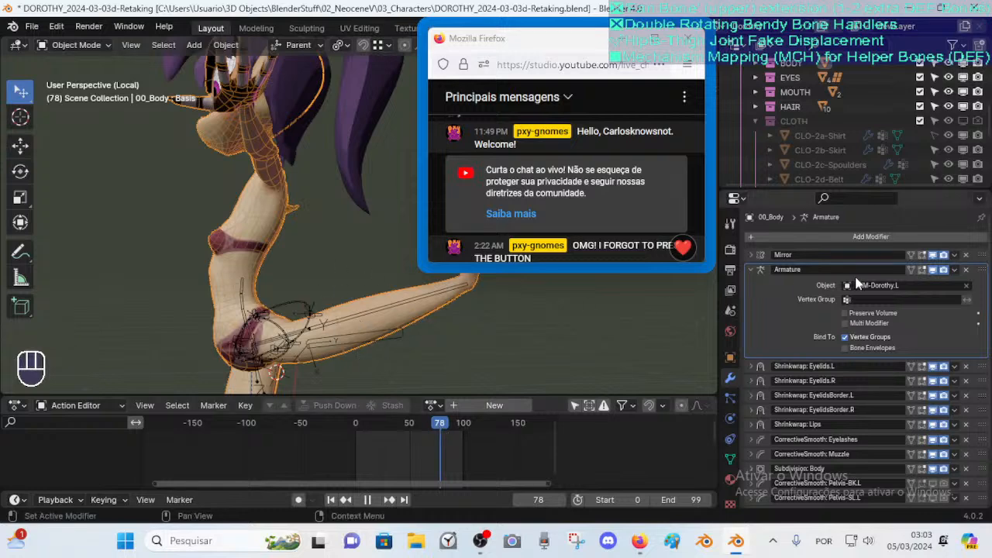
Enable Preserve Volume on the Armature modifier and zoom out to view the whole character
{"action": "left_click", "coordinate": [845, 314]}
{"action": "double_click", "coordinate": [845, 313]}
{"action": "left_click", "coordinate": [845, 313]}
{"action": "left_click", "coordinate": [845, 314]}
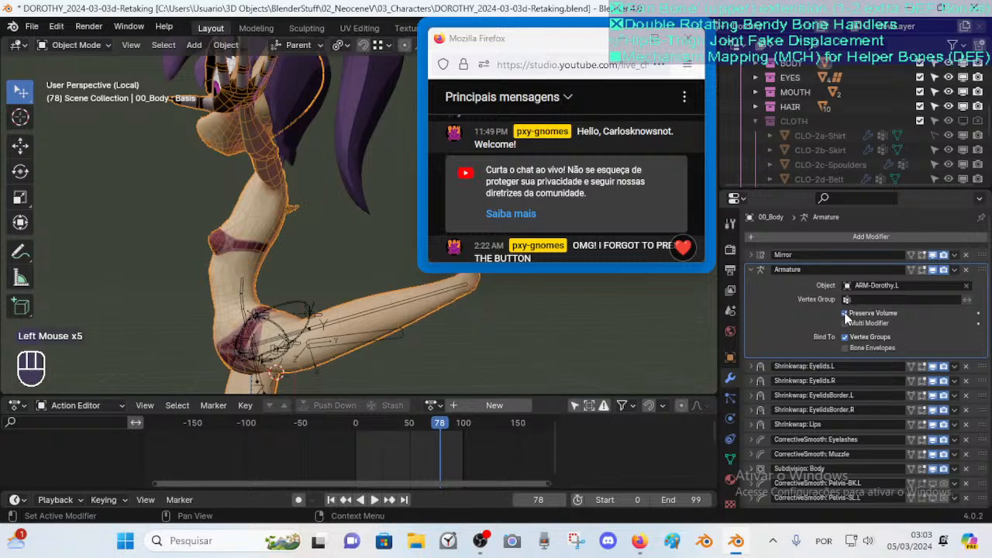
{"action": "scroll", "coordinate": [257, 192], "scroll_direction": "down", "scroll_amount": 2}
{"action": "middle_click_drag", "start_coordinate": [257, 192], "coordinate": [316, 232]}
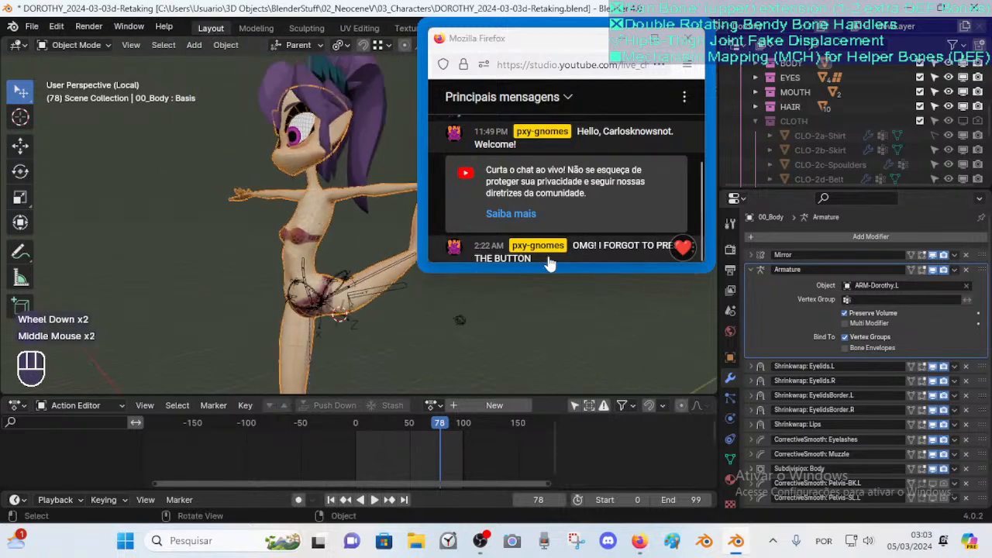
{"action": "scroll", "coordinate": [359, 214], "scroll_direction": "down", "scroll_amount": 2}
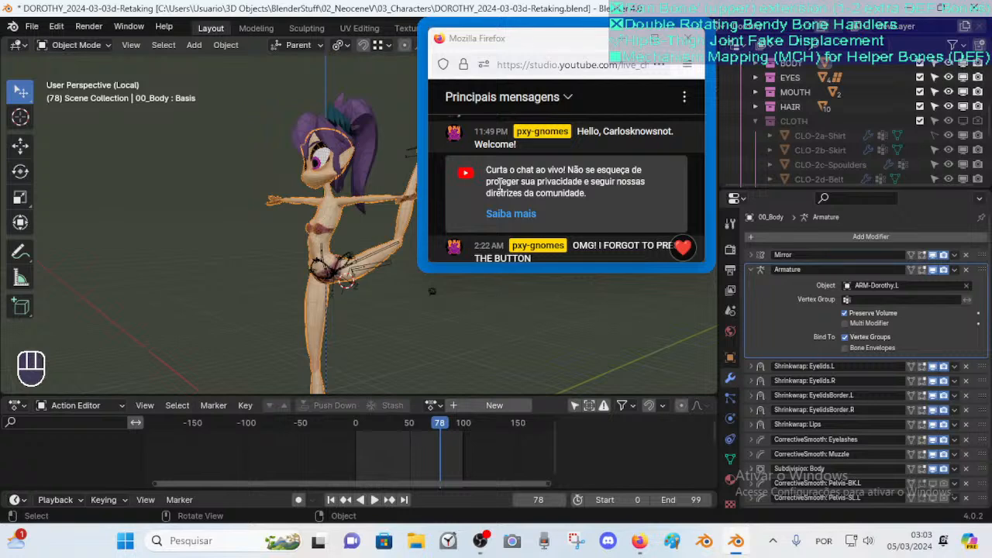
{"action": "left_click", "coordinate": [540, 48]}
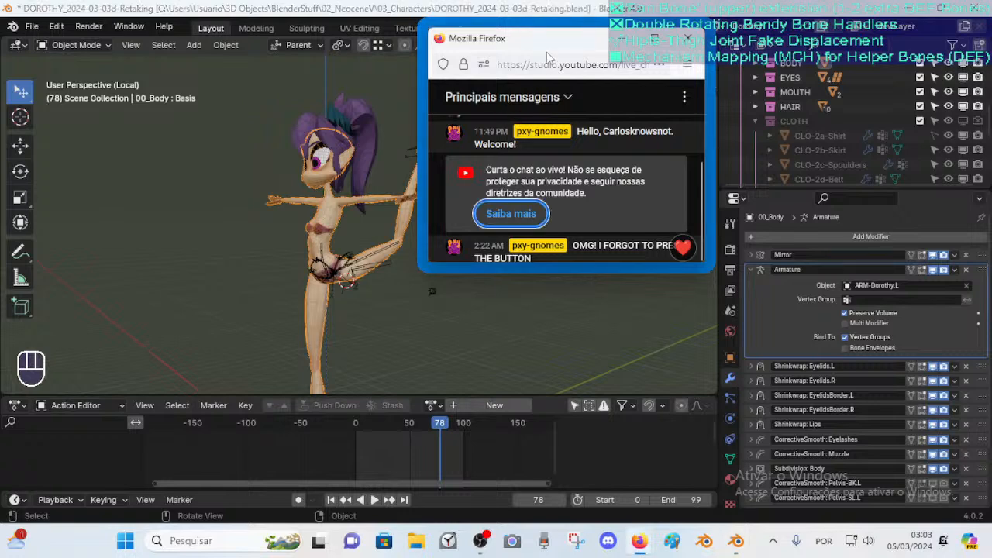
{"action": "left_click_drag", "start_coordinate": [533, 45], "coordinate": [553, 44]}
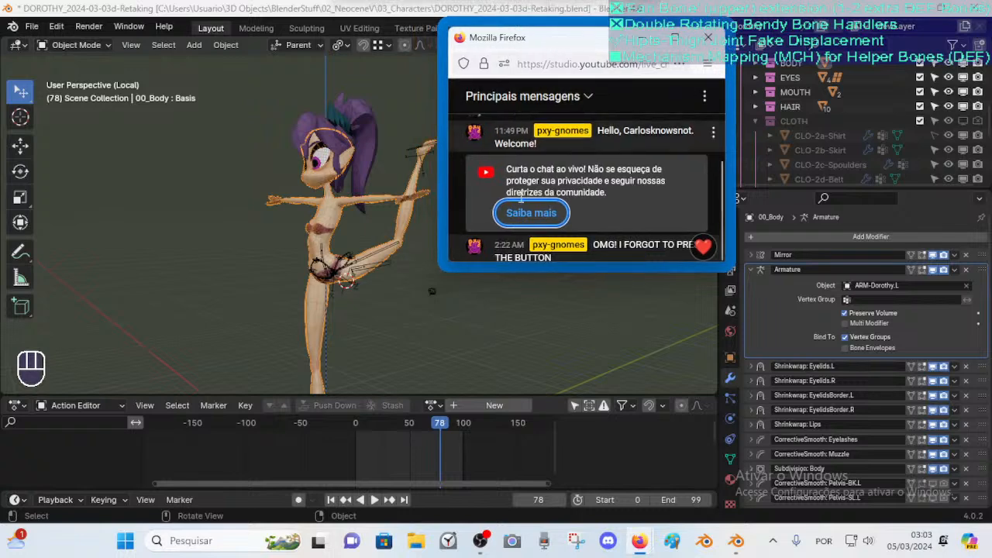
{"action": "left_click", "coordinate": [273, 258]}
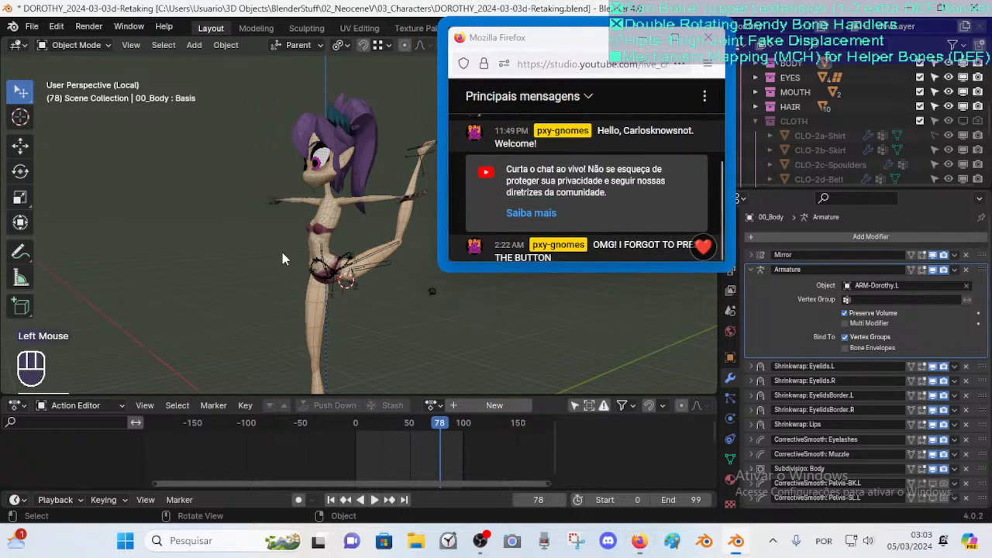
Compare the body with Preserve Volume off and on, inspecting the mesh in Edit Mode from several angles
{"action": "left_click", "coordinate": [845, 314]}
{"action": "left_click", "coordinate": [845, 314]}
{"action": "left_click", "coordinate": [845, 314]}
{"action": "key", "text": "Tab"}
{"action": "middle_click_drag", "start_coordinate": [294, 304], "coordinate": [361, 204]}
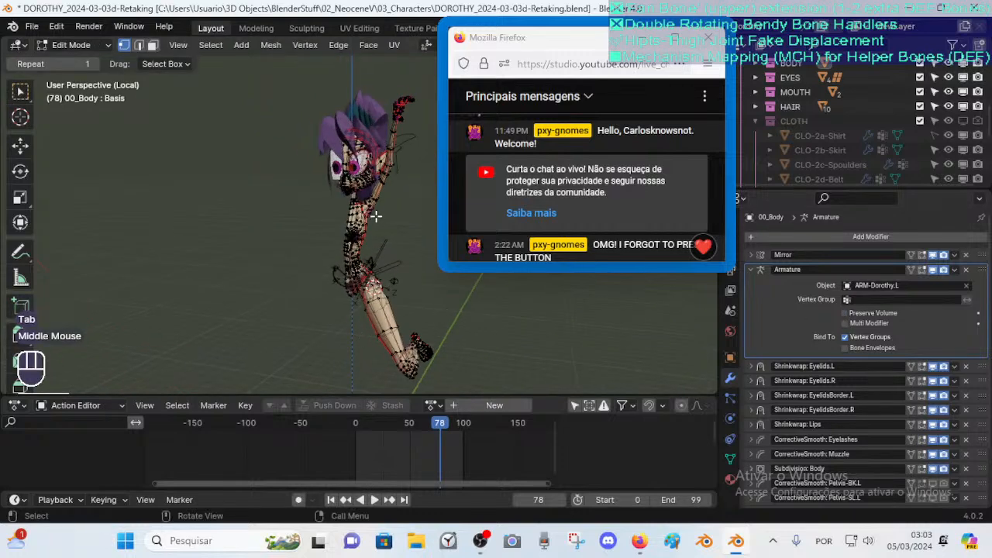
{"action": "middle_click_drag", "start_coordinate": [366, 273], "coordinate": [326, 271]}
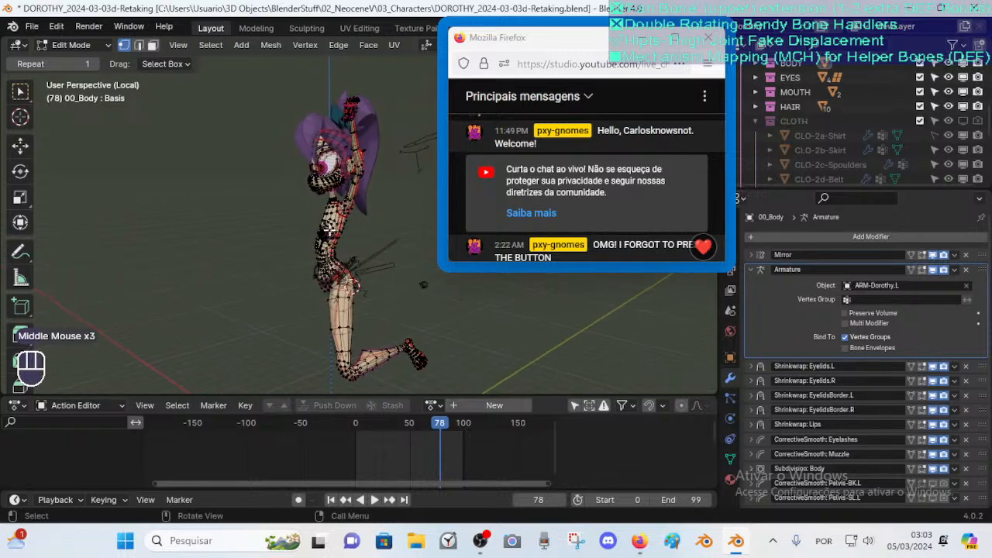
{"action": "middle_click_drag", "start_coordinate": [329, 208], "coordinate": [316, 246]}
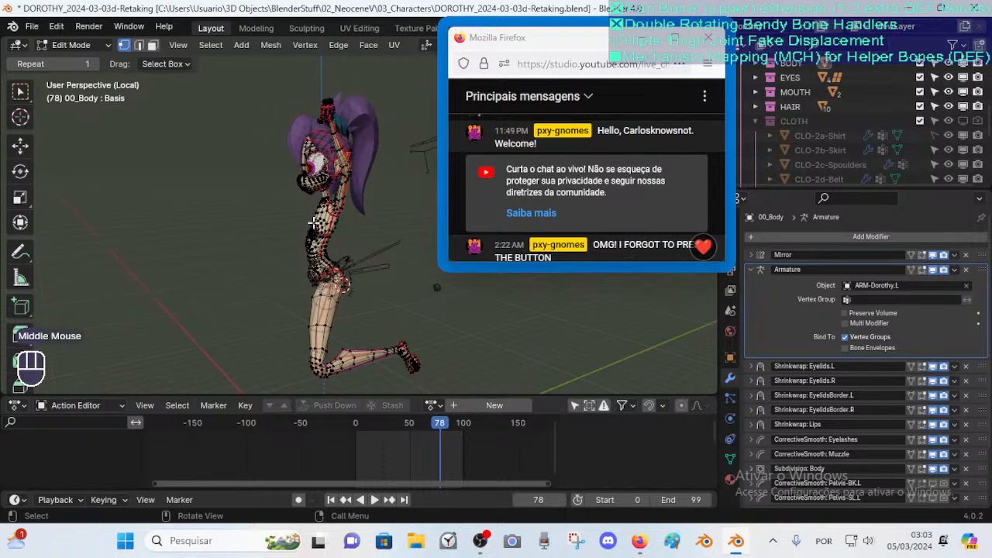
{"action": "middle_click_drag", "start_coordinate": [300, 176], "coordinate": [345, 205]}
{"action": "key", "text": "Tab"}
{"action": "scroll", "coordinate": [355, 248], "scroll_direction": "up", "scroll_amount": 2}
{"action": "middle_click_drag", "start_coordinate": [356, 247], "coordinate": [270, 207]}
{"action": "scroll", "coordinate": [271, 207], "scroll_direction": "down", "scroll_amount": 2}
{"action": "left_click", "coordinate": [845, 313]}
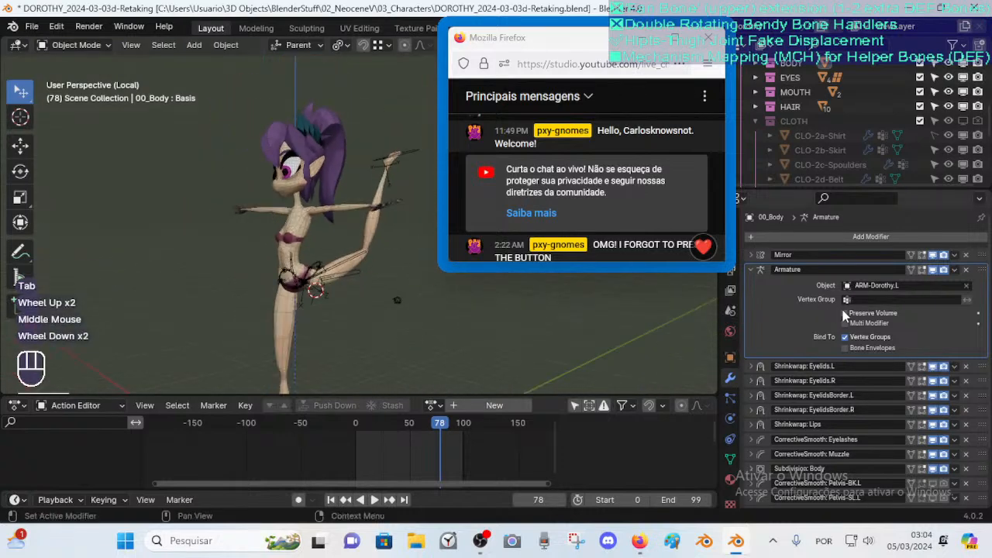
{"action": "key", "text": "Tab"}
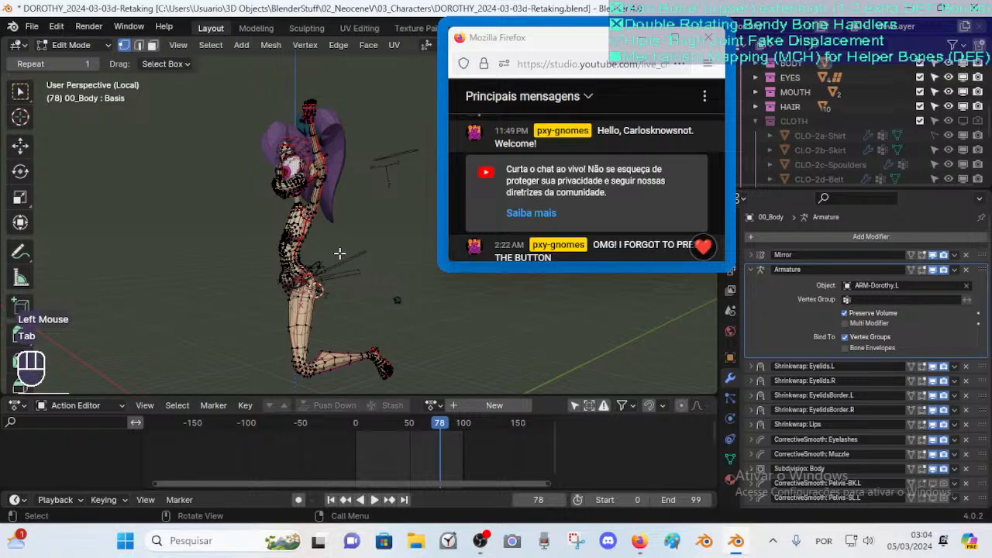
{"action": "key", "text": "Tab"}
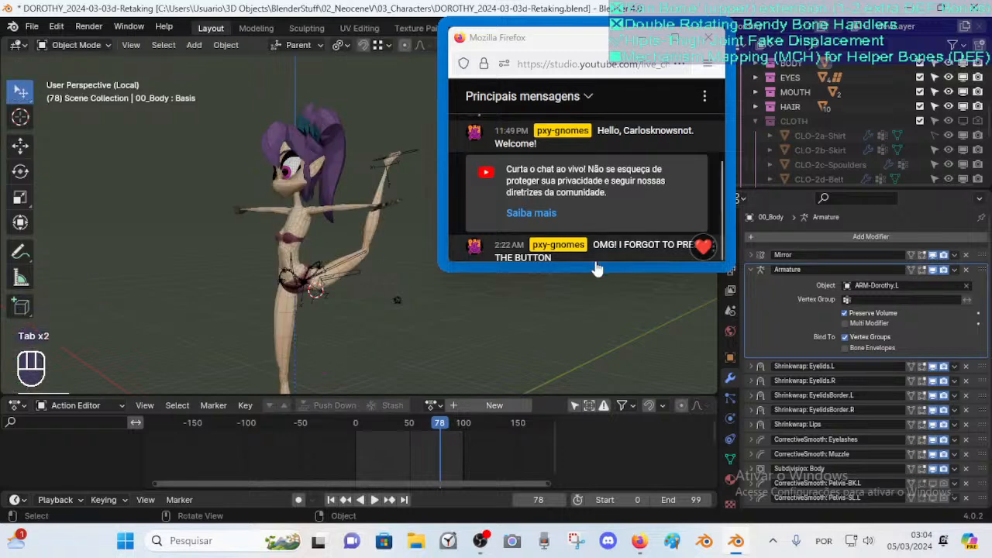
{"action": "left_click_drag", "start_coordinate": [597, 270], "coordinate": [602, 377]}
{"action": "left_click_drag", "start_coordinate": [565, 43], "coordinate": [669, 51]}
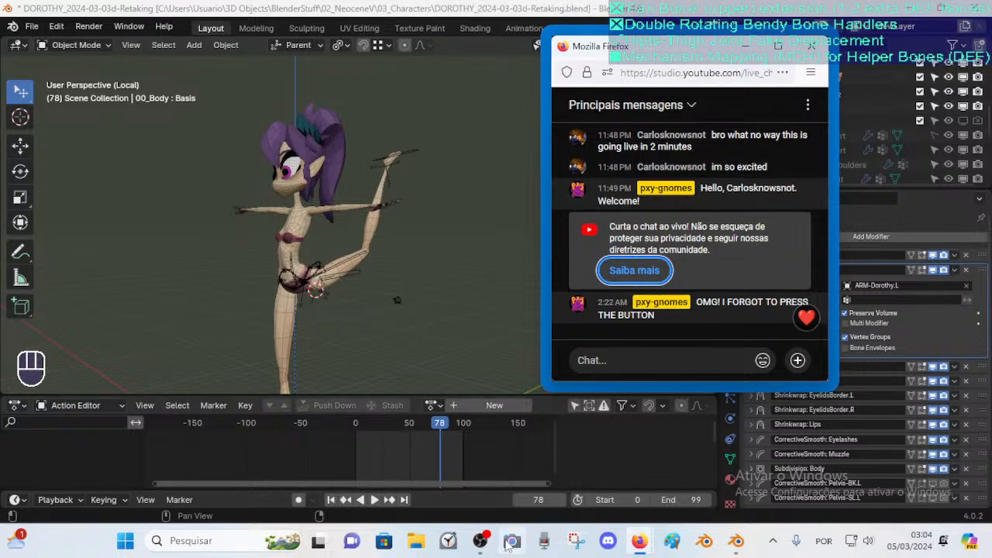
{"action": "left_click", "coordinate": [482, 541]}
{"action": "left_click_drag", "start_coordinate": [653, 48], "coordinate": [718, 62]}
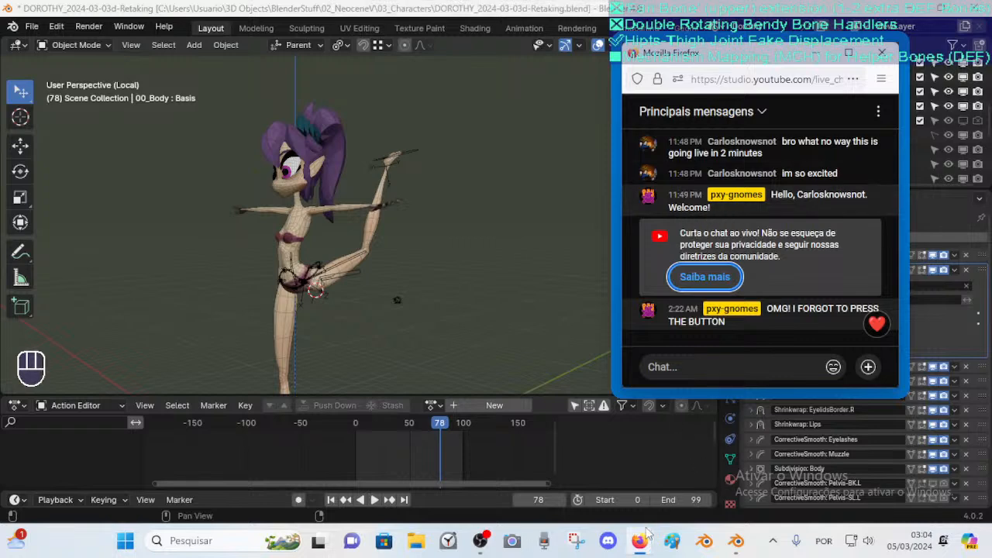
{"action": "mouse_move", "coordinate": [647, 527]}
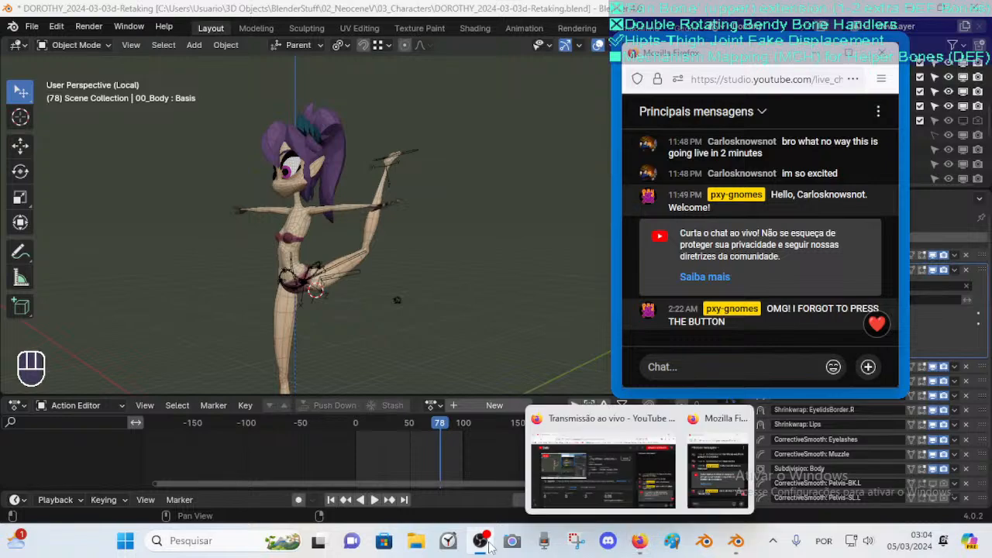
{"action": "mouse_move", "coordinate": [481, 547]}
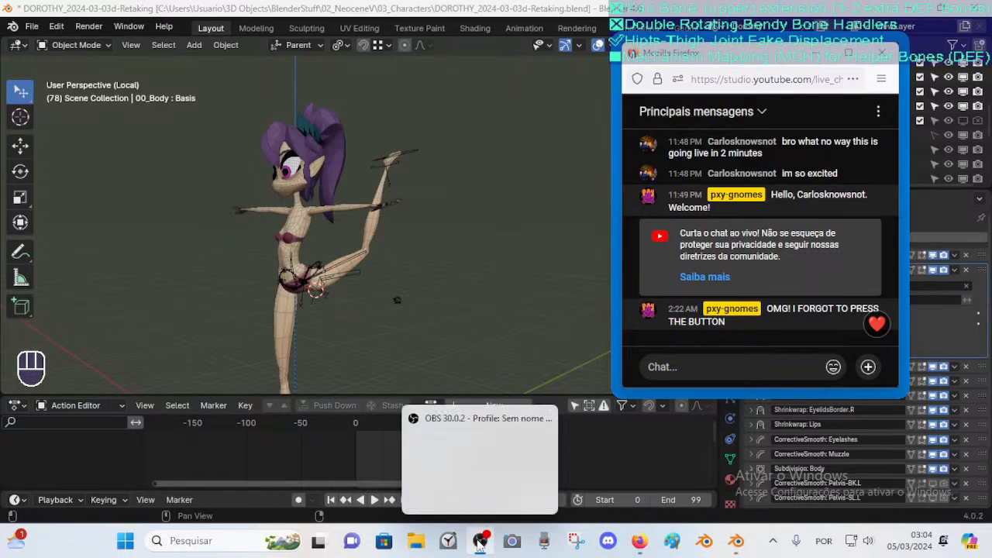
{"action": "left_click", "coordinate": [604, 486]}
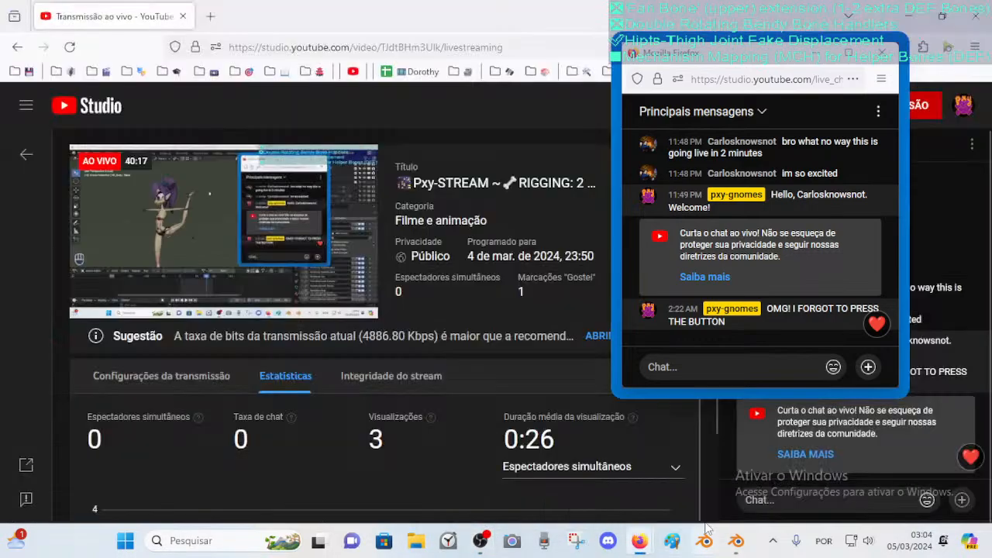
{"action": "mouse_move", "coordinate": [735, 541]}
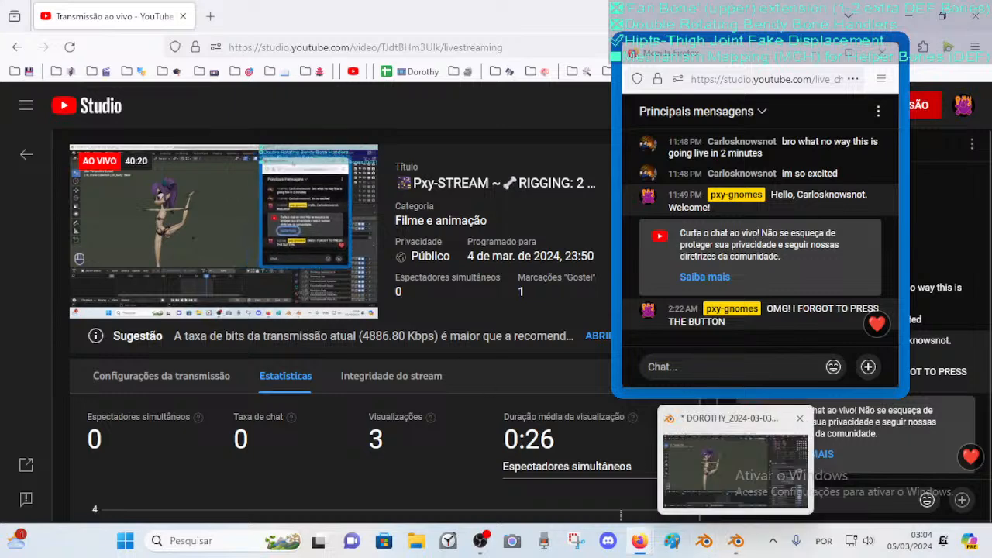
{"action": "left_click", "coordinate": [735, 471]}
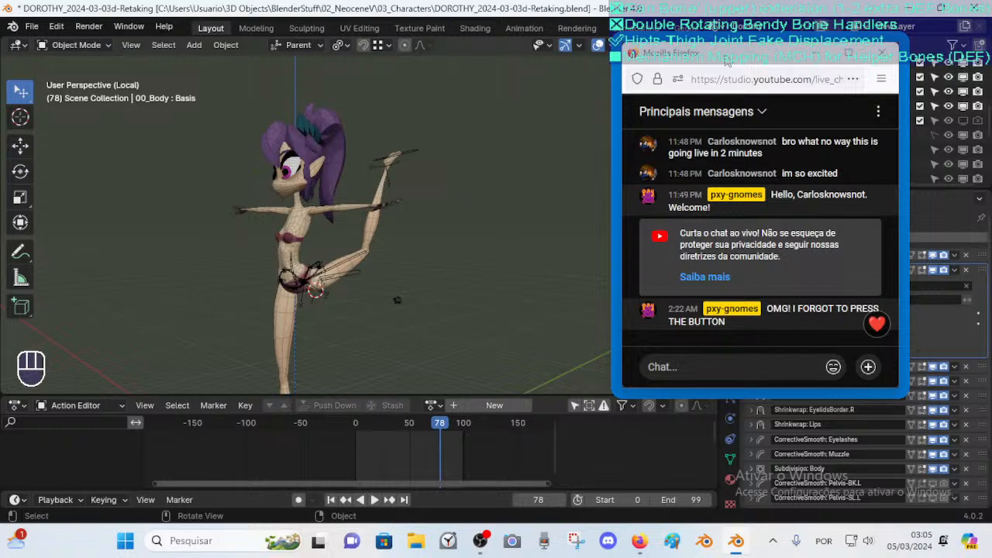
{"action": "left_click_drag", "start_coordinate": [724, 57], "coordinate": [738, 51]}
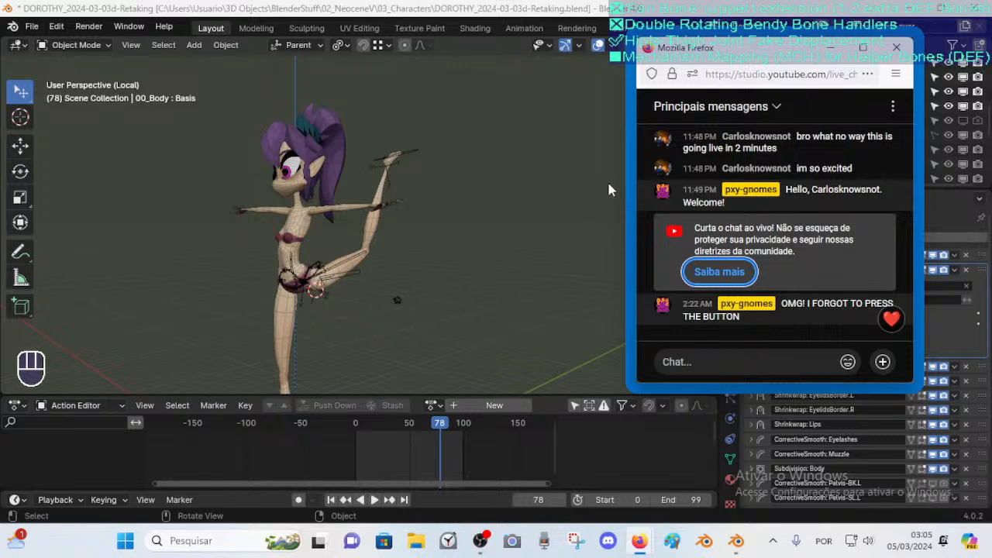
{"action": "scroll", "coordinate": [322, 263], "scroll_direction": "up", "scroll_amount": 3}
{"action": "middle_click_drag", "start_coordinate": [389, 264], "coordinate": [352, 258]}
{"action": "scroll", "coordinate": [353, 258], "scroll_direction": "down", "scroll_amount": 1}
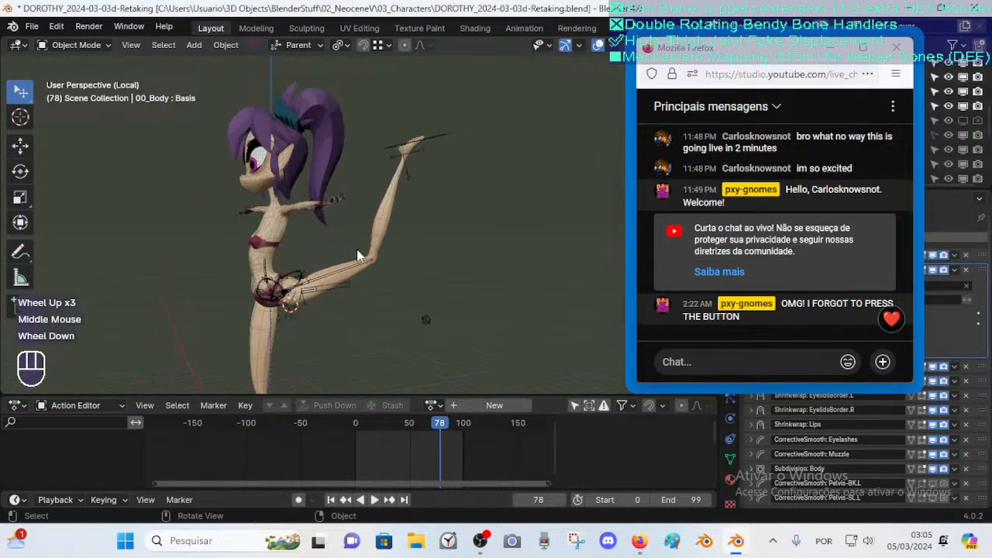
{"action": "scroll", "coordinate": [369, 252], "scroll_direction": "down", "scroll_amount": 1}
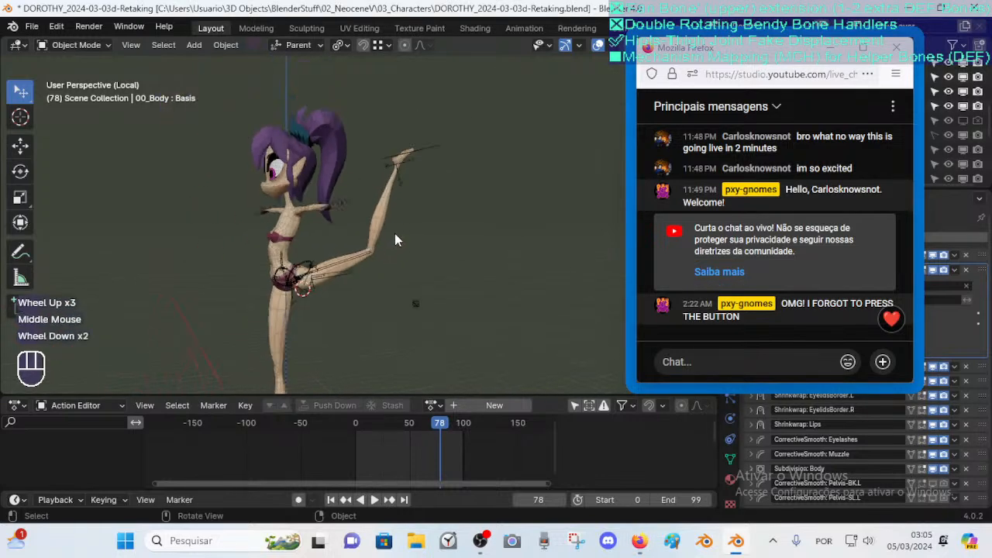